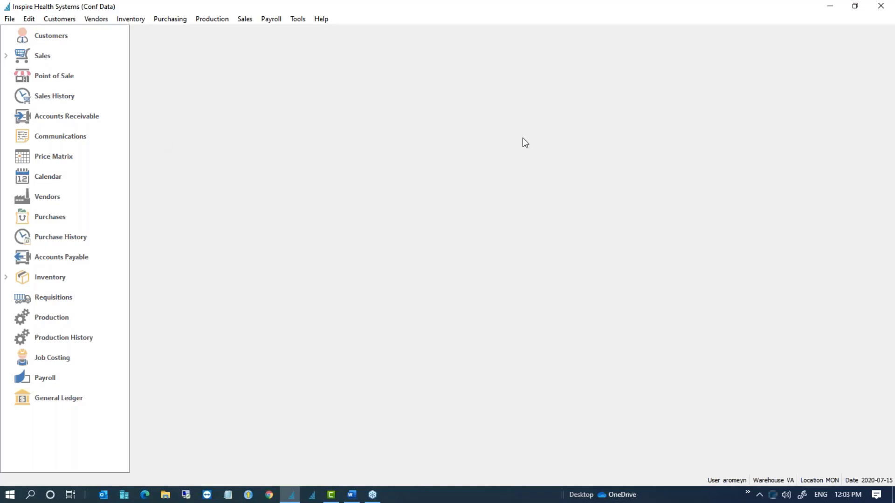
# Step: Bring up the Payroll menu's task list in Spire
pyautogui.hotkey('alt', 'Tab')
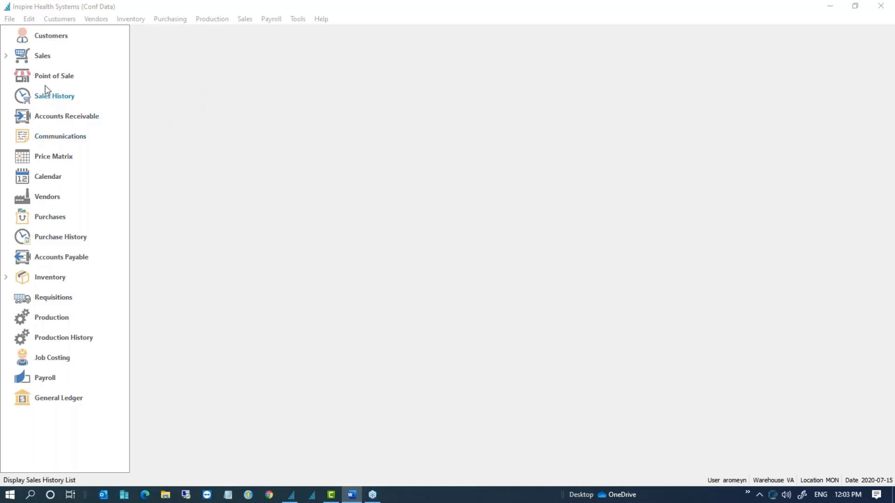
pyautogui.click(272, 20)
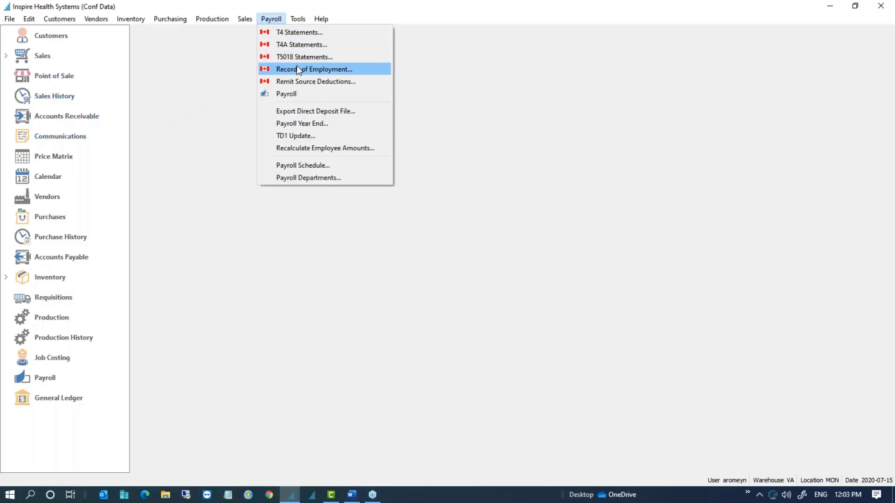
# Step: Calculate a new July 2020 source deduction remittance, accept the nil-remittance error, and close without saving
pyautogui.click(316, 82)
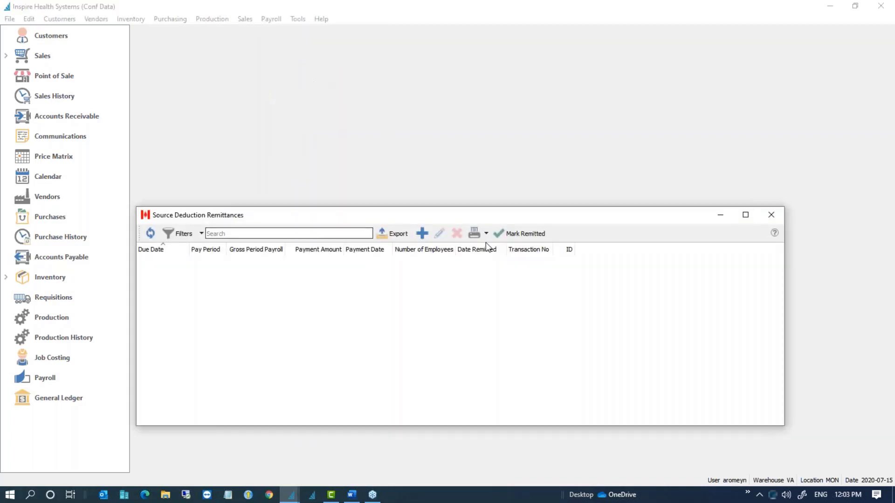
pyautogui.click(422, 234)
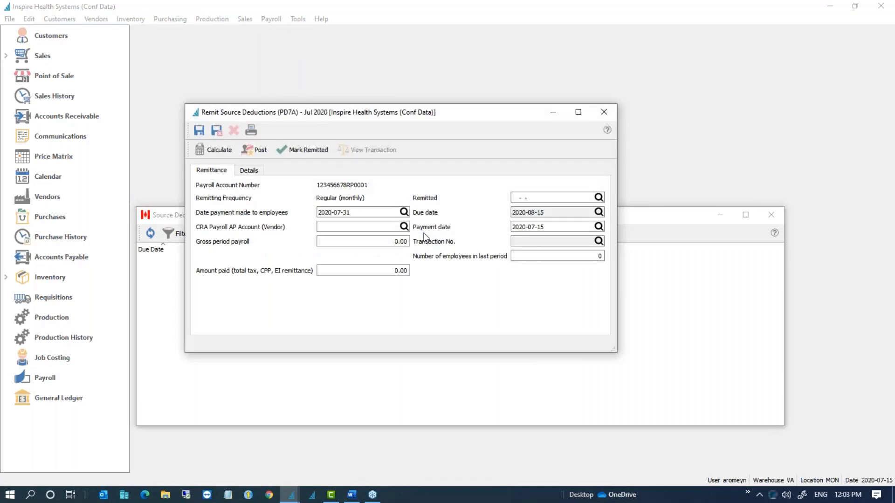
pyautogui.click(233, 156)
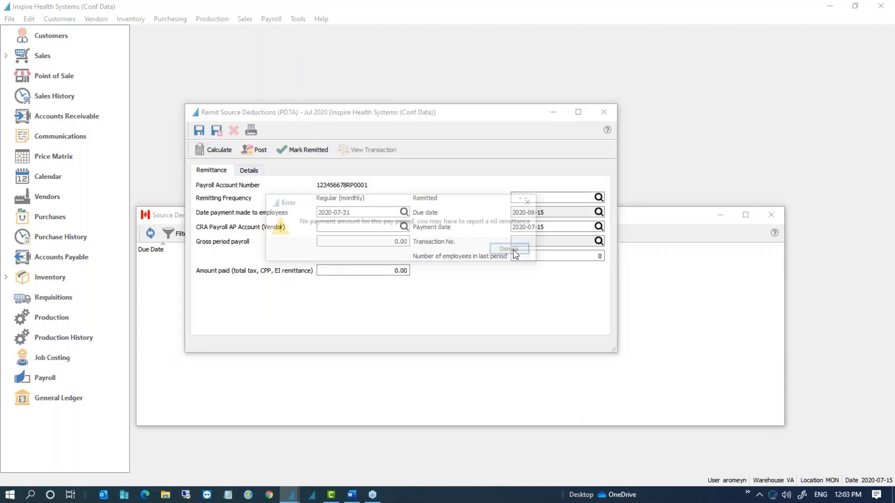
pyautogui.click(518, 253)
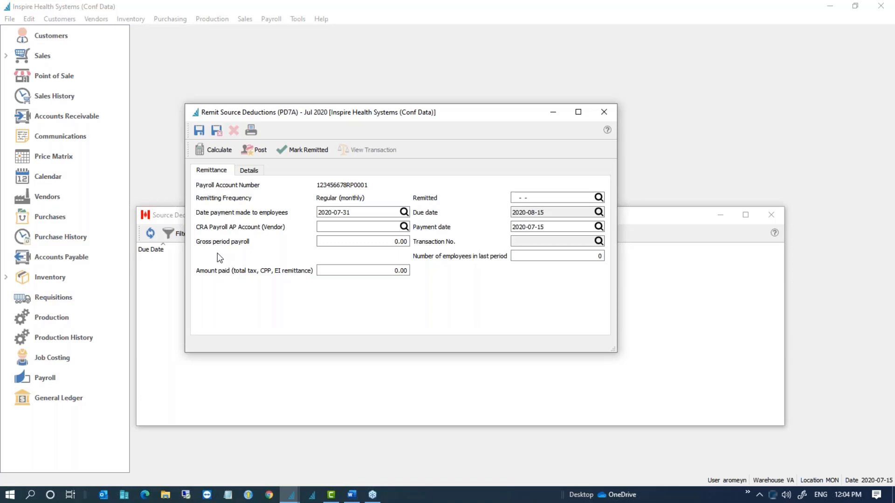
pyautogui.click(604, 112)
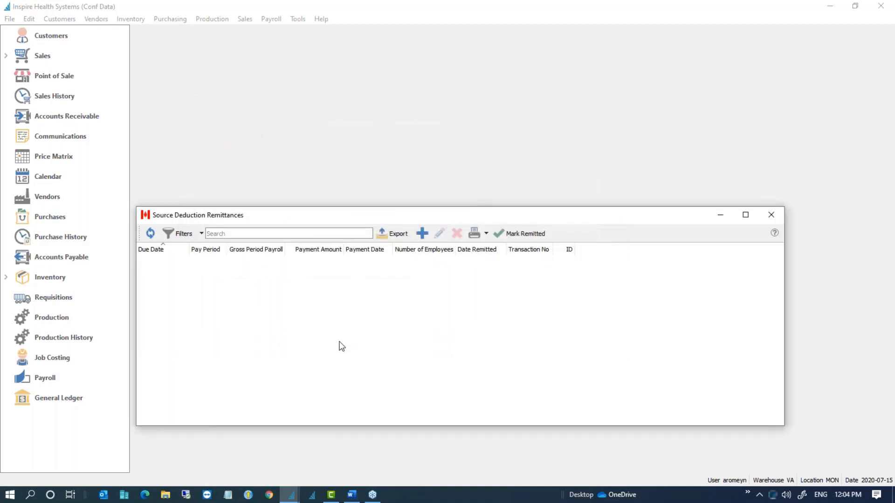
pyautogui.click(769, 218)
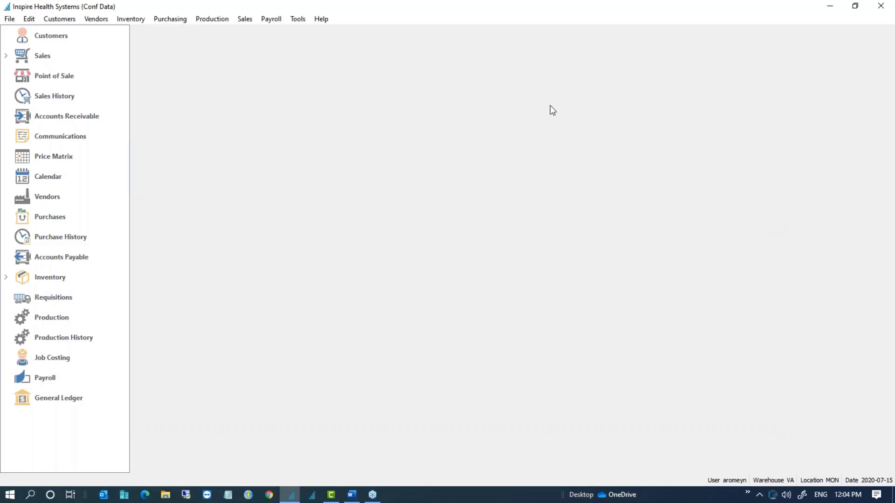
# Step: Launch Server Administration from the Tools menu
pyautogui.click(298, 18)
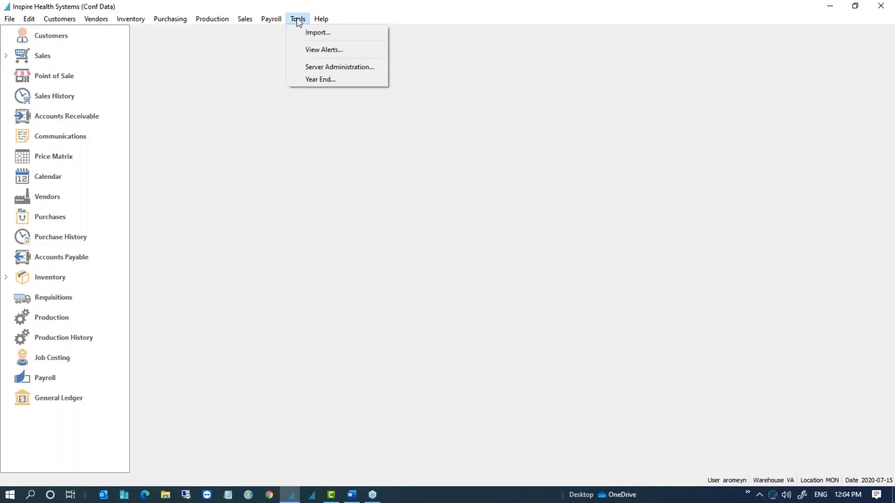
pyautogui.click(316, 68)
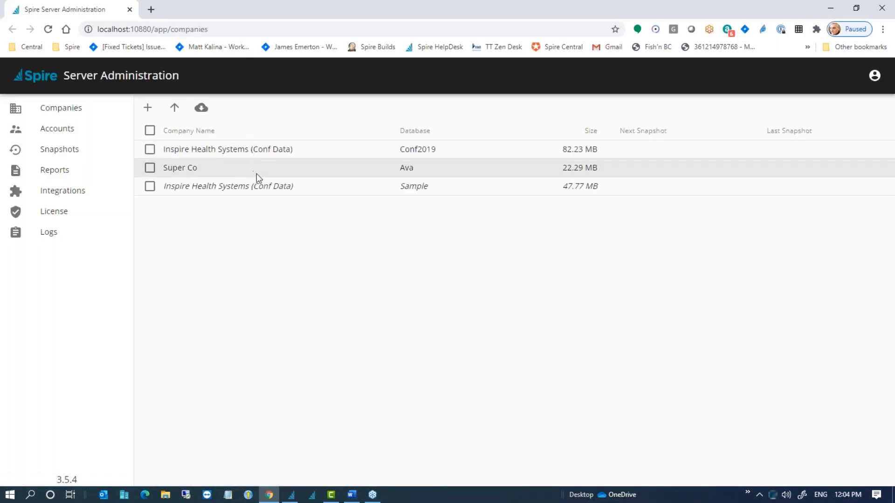
# Step: Show the Integrations page with the Payfirma and Avalara options
pyautogui.click(62, 198)
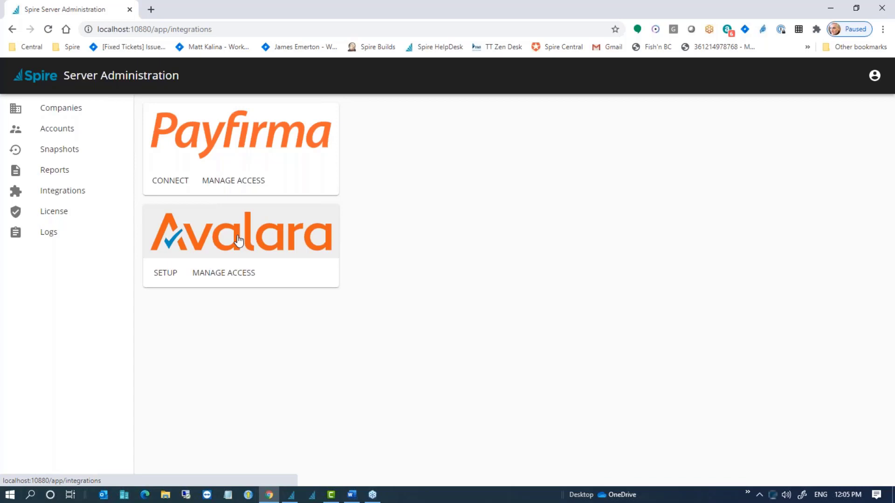
# Step: Review the Avalara setup and its company access, then go back to the Spire desktop client
pyautogui.click(169, 276)
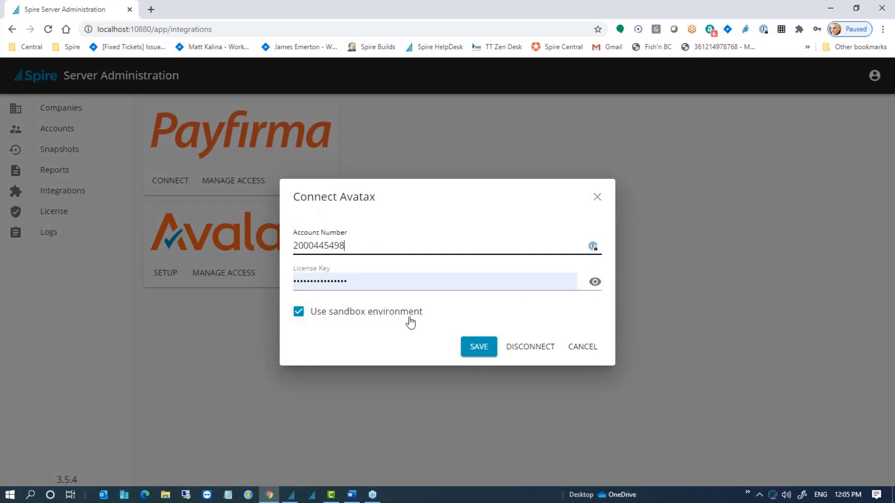
pyautogui.click(600, 200)
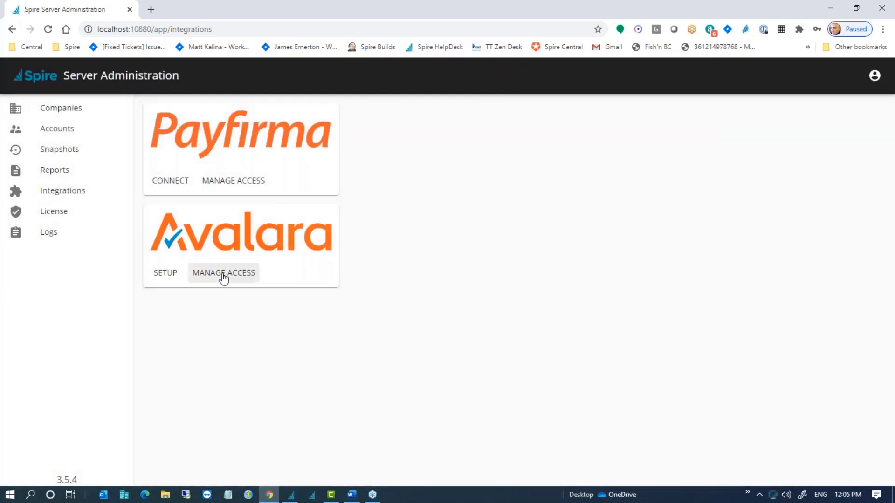
pyautogui.click(223, 275)
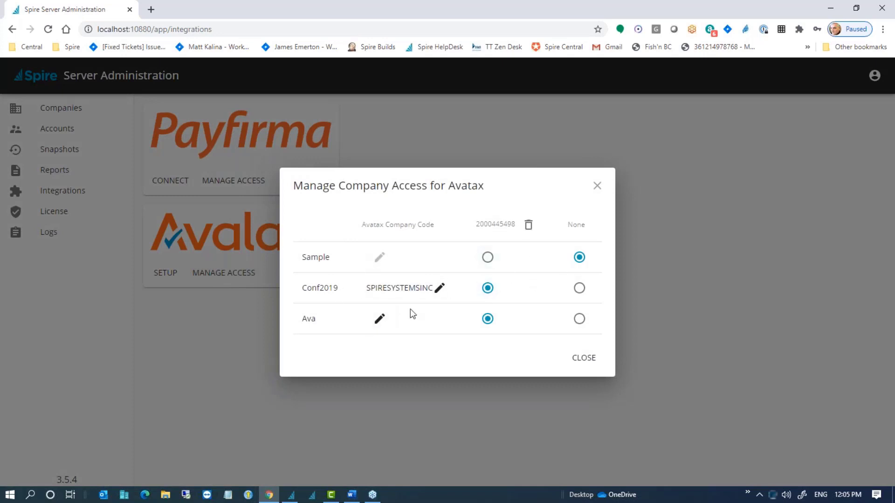
pyautogui.click(599, 190)
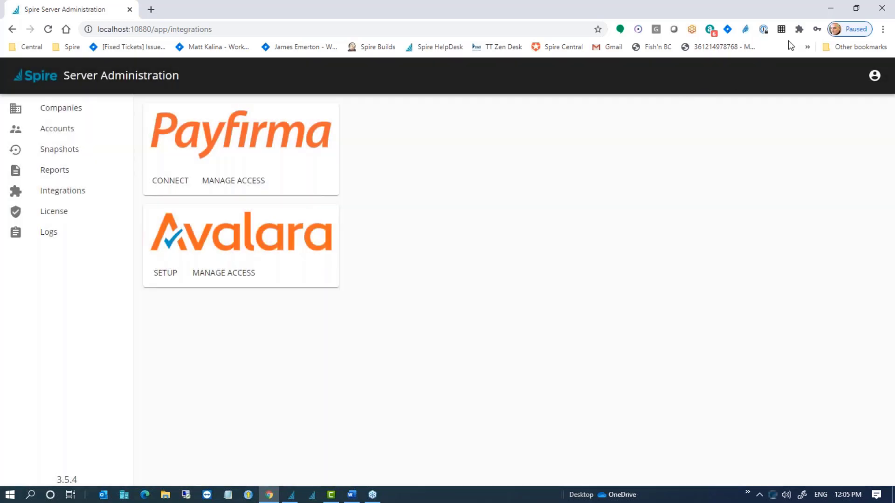
pyautogui.click(830, 8)
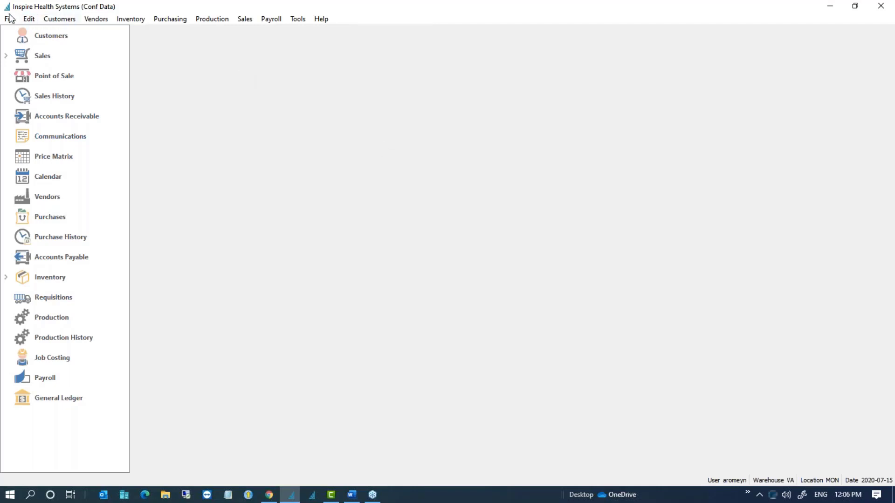
pyautogui.click(30, 21)
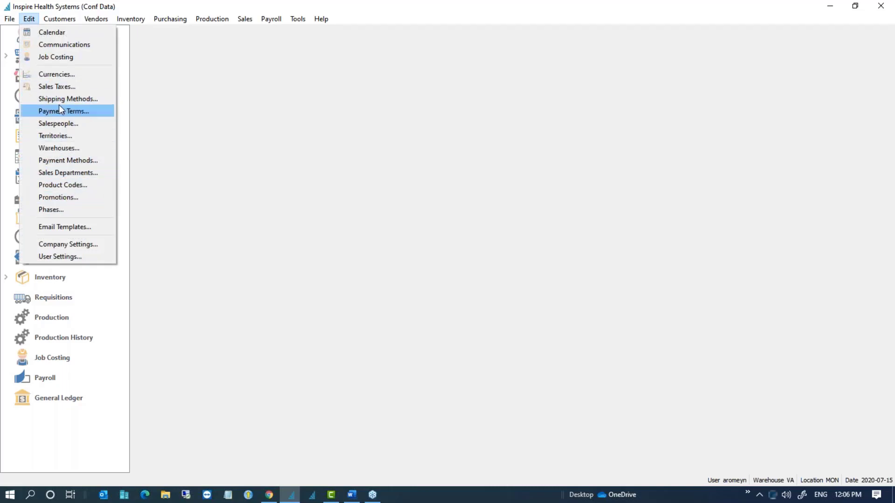
pyautogui.click(58, 84)
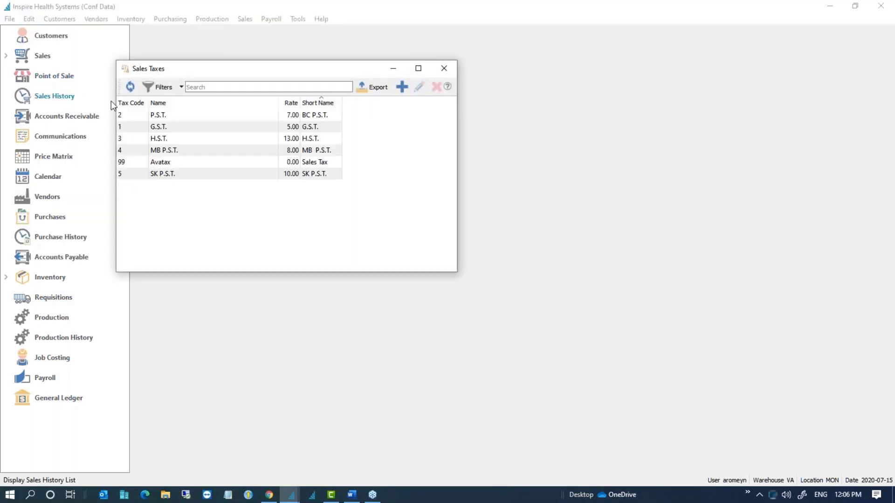
pyautogui.click(140, 162)
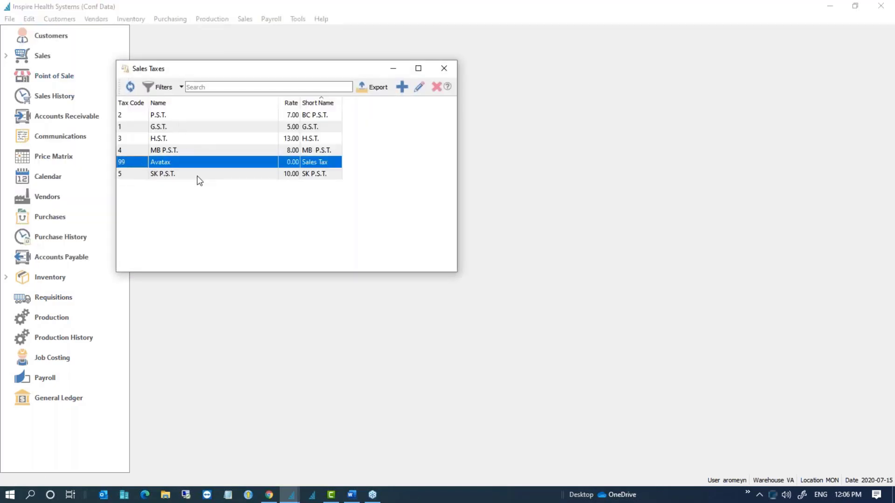
pyautogui.doubleClick(163, 162)
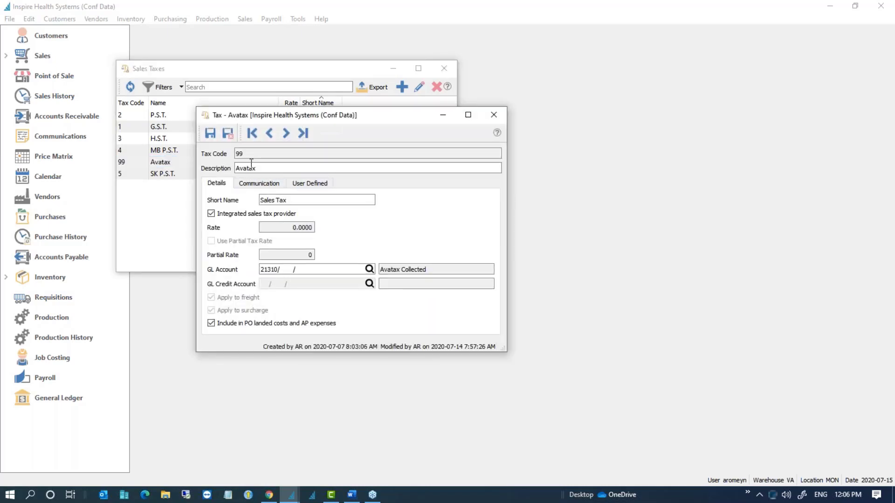
pyautogui.click(301, 201)
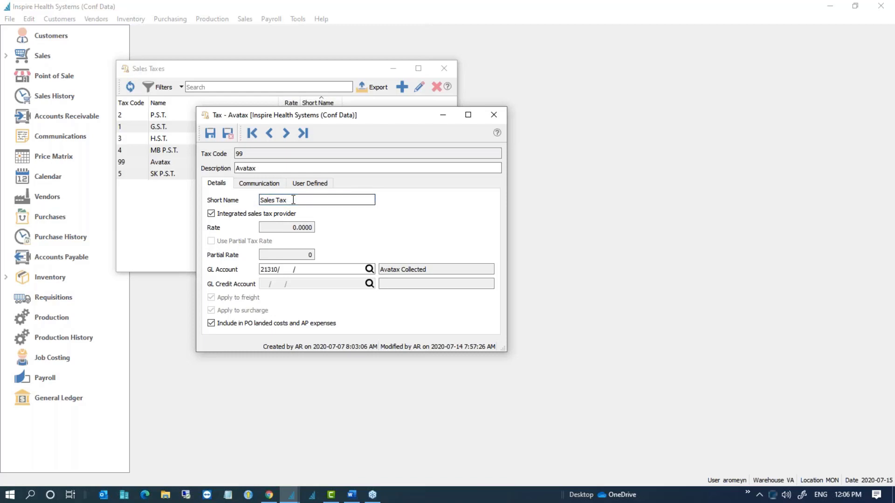
pyautogui.click(215, 212)
pyautogui.click(214, 212)
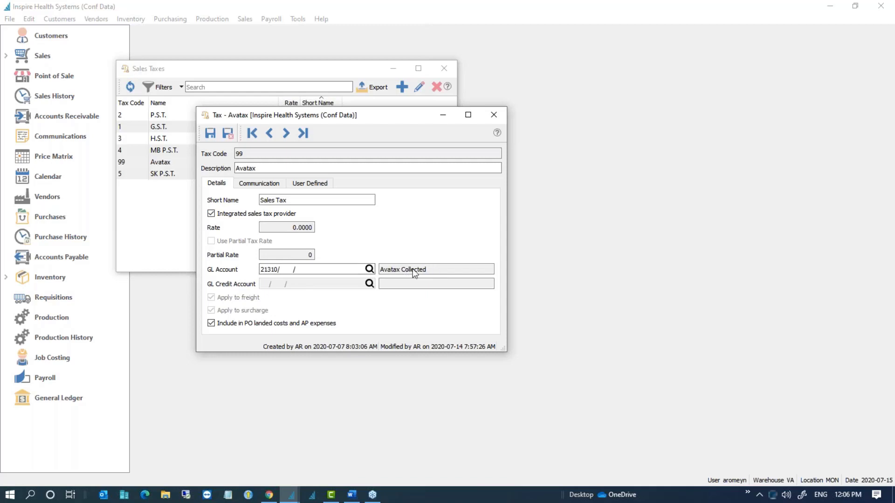
pyautogui.click(234, 136)
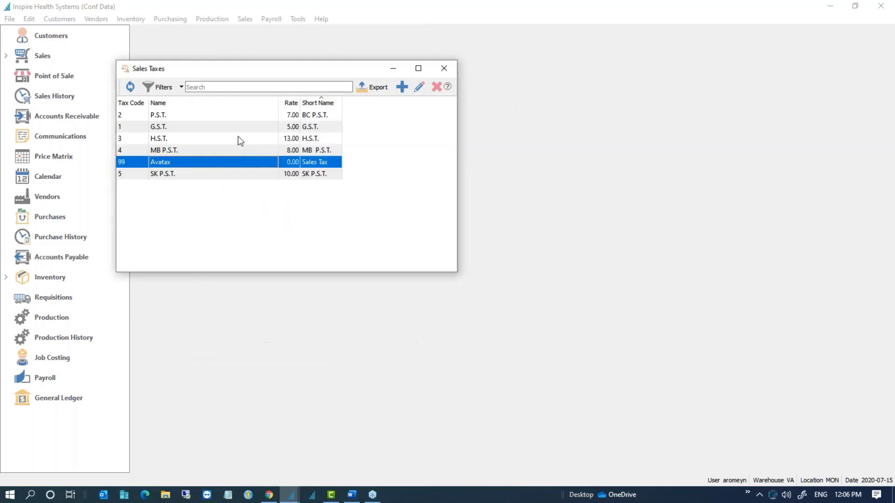
pyautogui.click(442, 68)
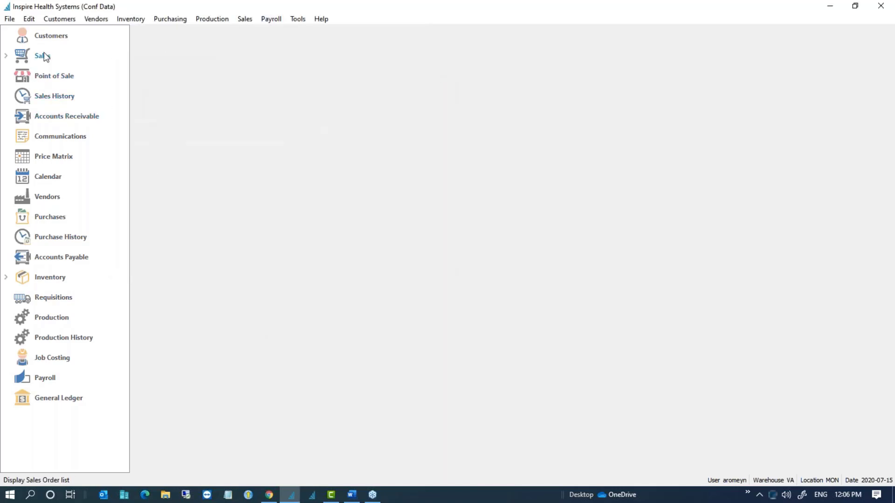
# Step: Open product code SUPP and browse its sales tax provider code lookup, filtered by Description
pyautogui.click(29, 20)
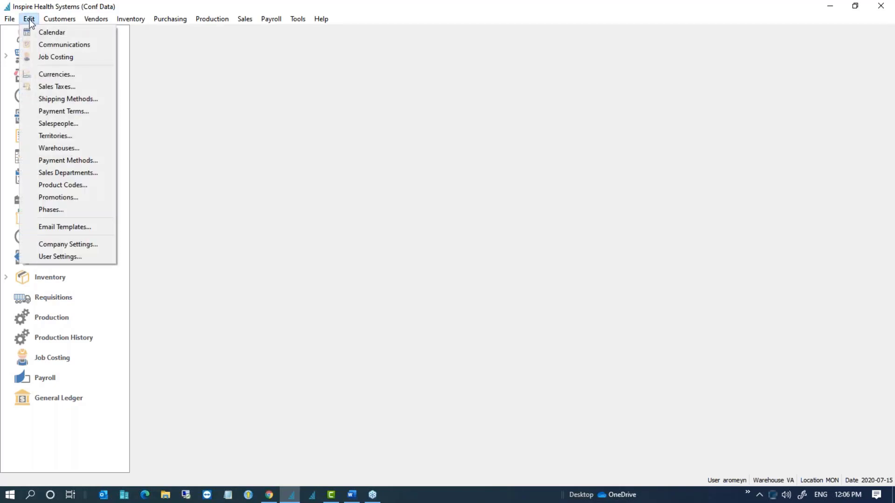
pyautogui.click(74, 186)
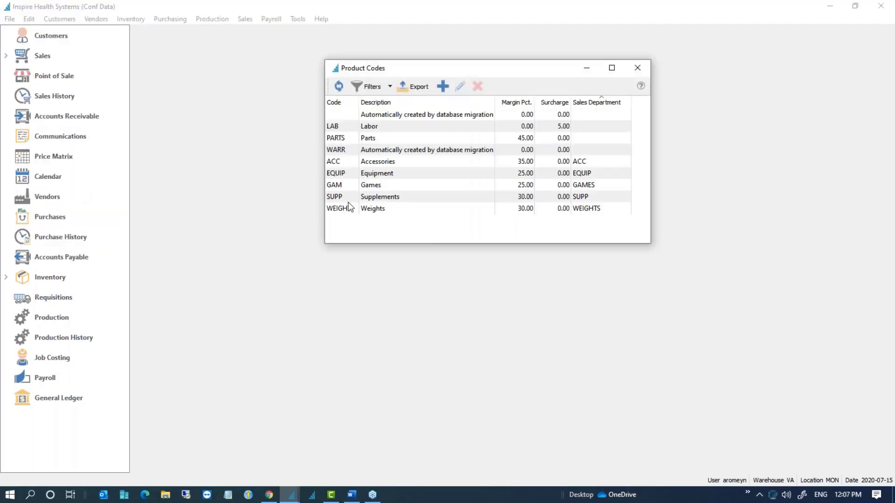
pyautogui.doubleClick(349, 197)
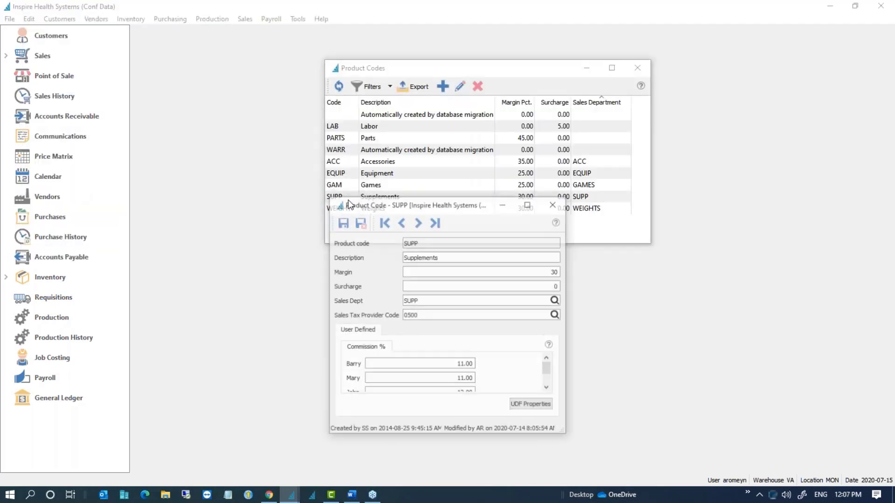
pyautogui.click(427, 316)
pyautogui.click(556, 315)
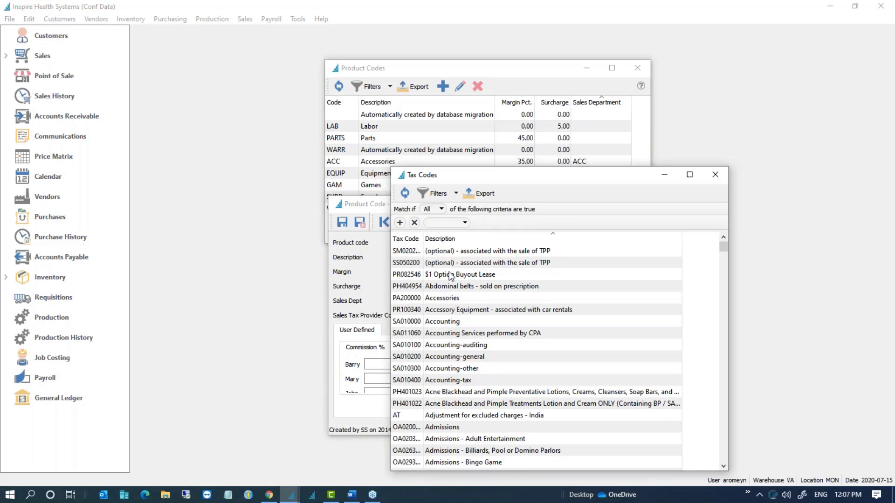
pyautogui.click(448, 223)
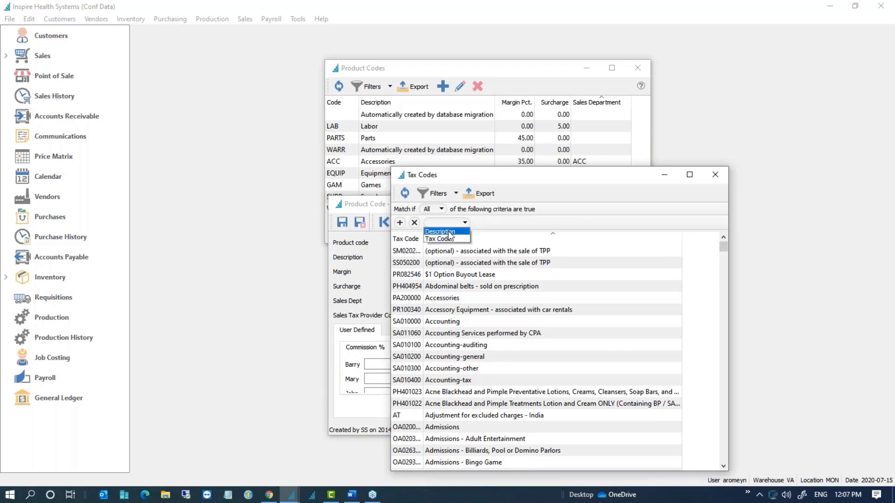
pyautogui.click(448, 229)
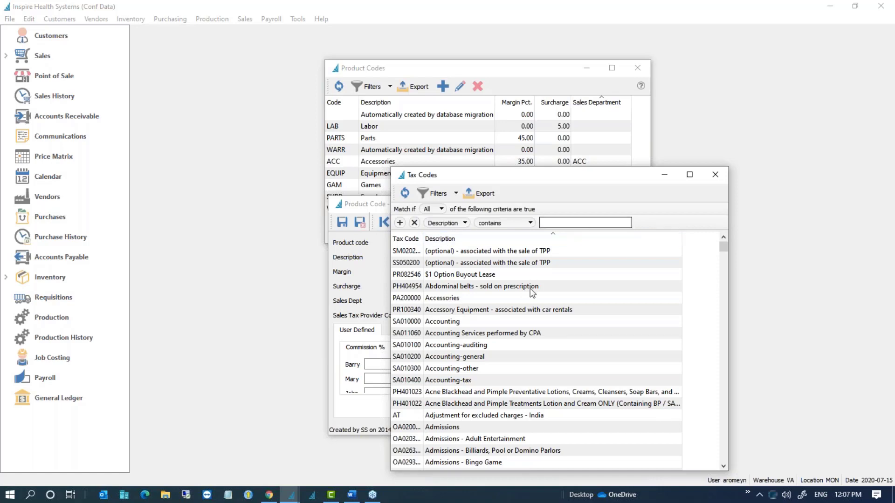
pyautogui.click(715, 175)
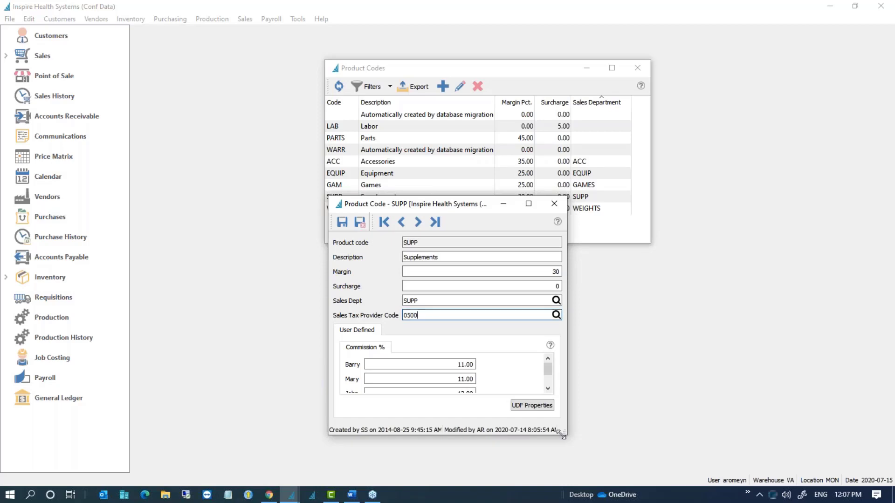
# Step: Confirm SUPP's sales tax provider code is 0500, then close the form and Product Codes list
pyautogui.moveTo(564, 434); pyautogui.dragTo(589, 461)
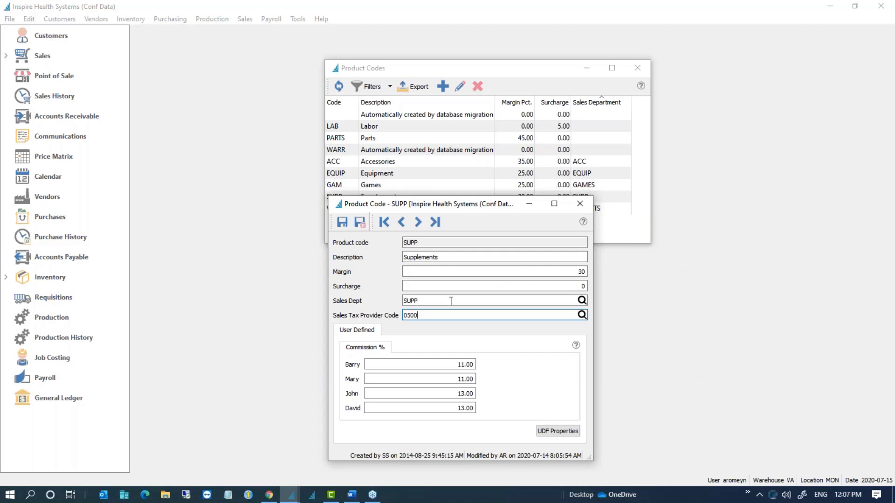
pyautogui.doubleClick(418, 316)
pyautogui.click(580, 203)
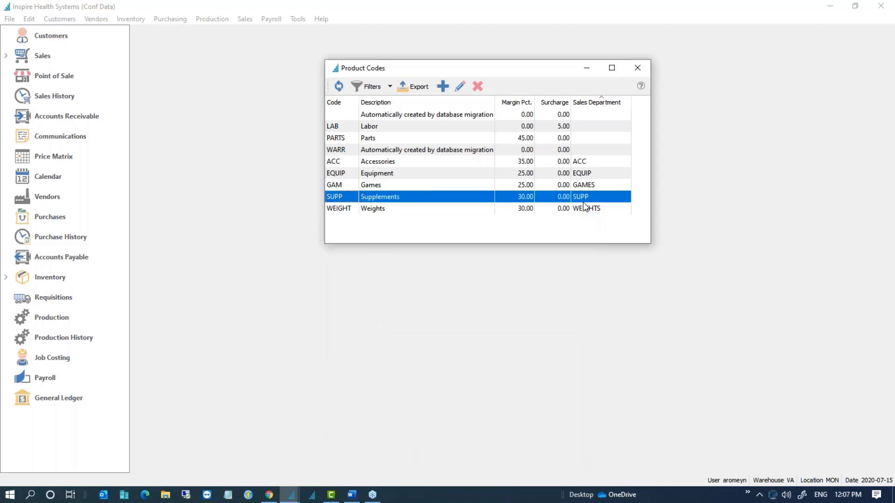
pyautogui.click(643, 68)
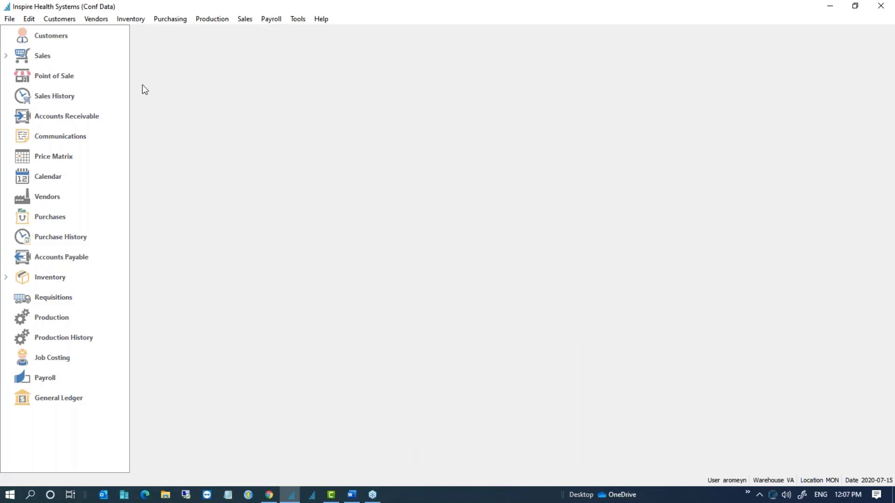
# Step: Review the sales tax Entity Code options on customer A309's Billing tab, then close the record
pyautogui.click(51, 36)
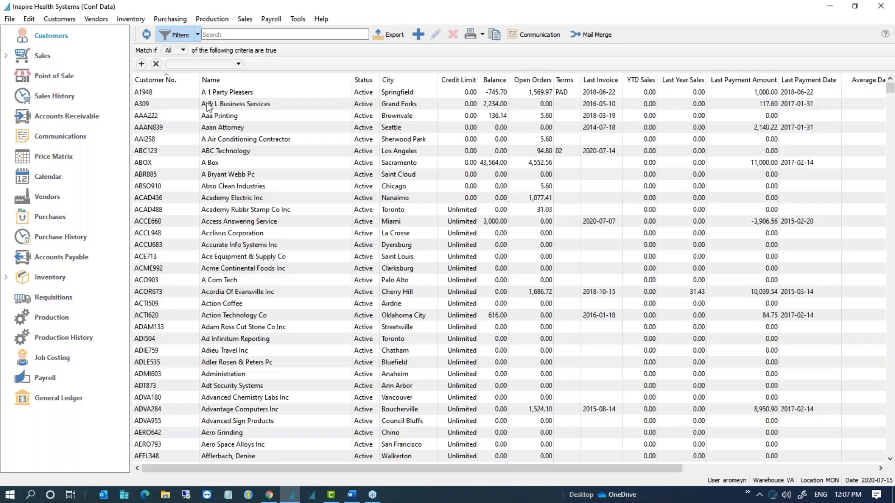
pyautogui.click(206, 104)
pyautogui.doubleClick(206, 103)
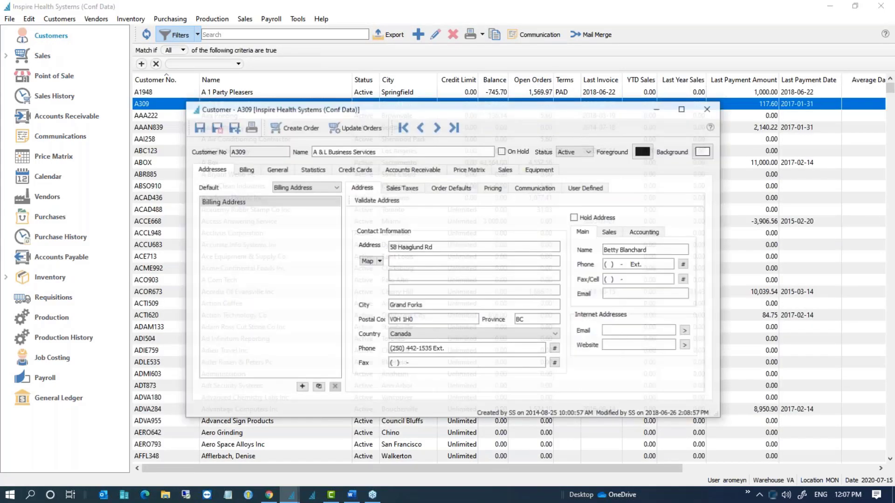
pyautogui.click(256, 171)
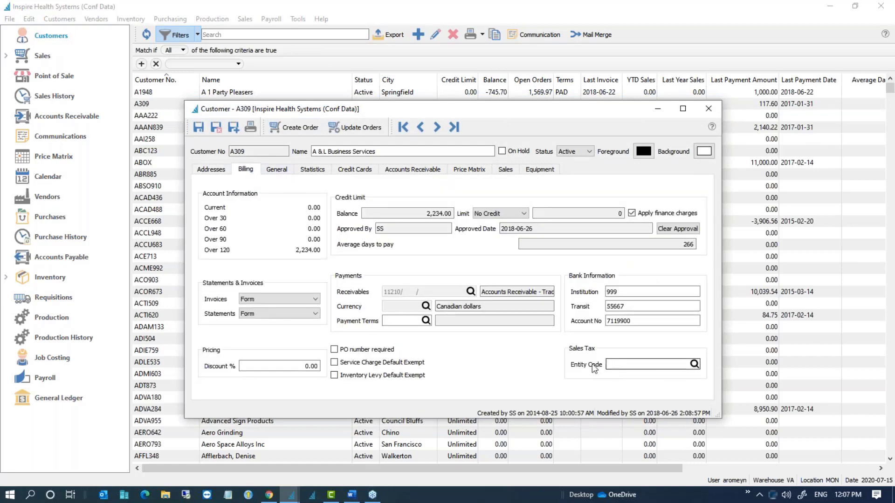
pyautogui.click(694, 364)
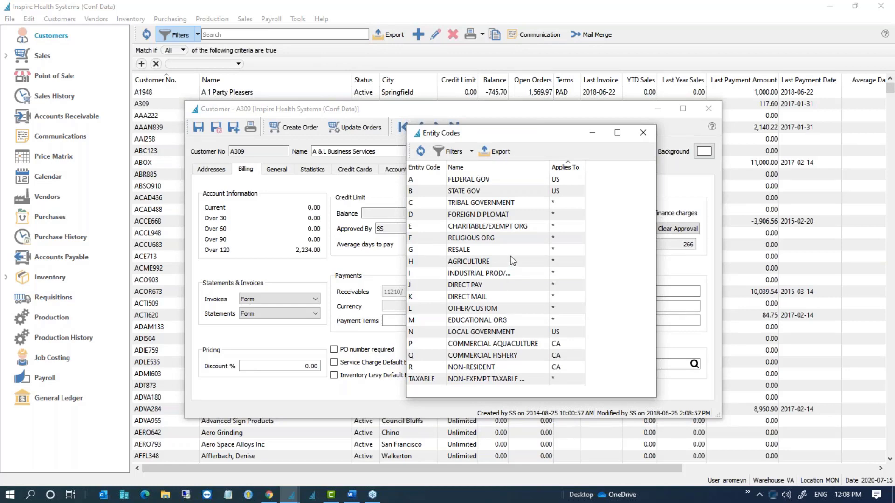
pyautogui.click(644, 133)
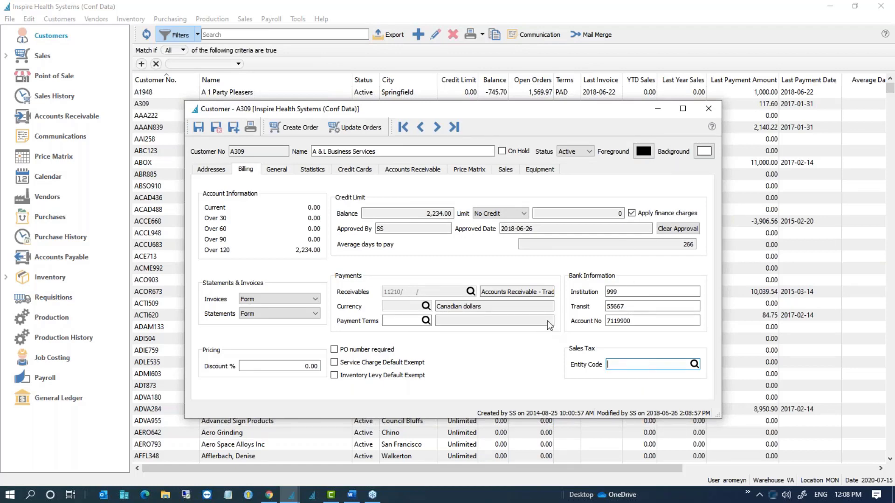
pyautogui.click(710, 111)
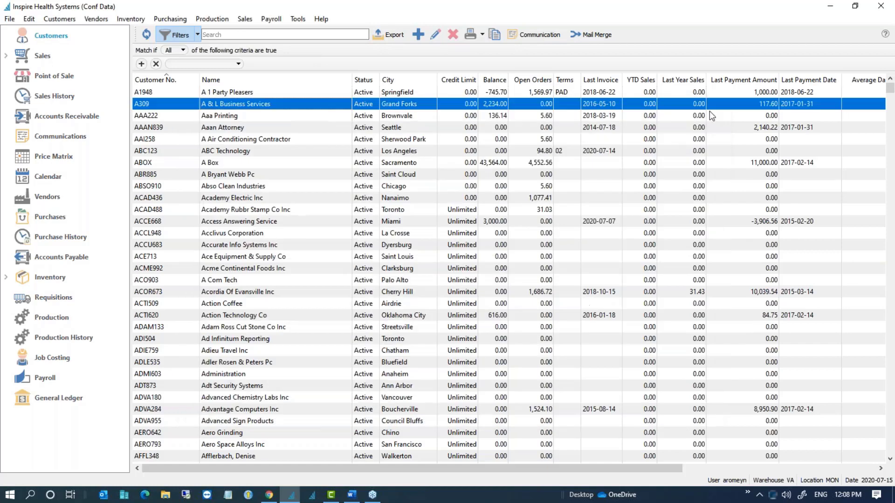
# Step: Switch to the Sales Orders list and bring the Customer Addresses window into view
pyautogui.click(211, 132)
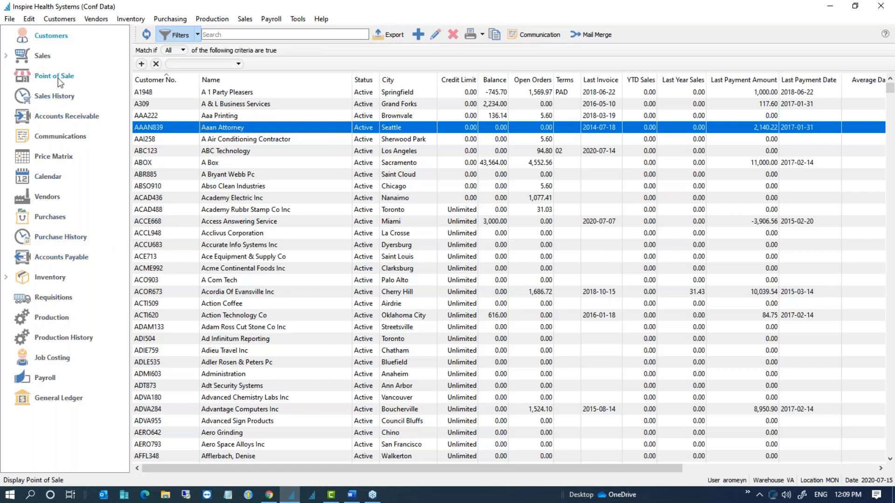
pyautogui.click(47, 64)
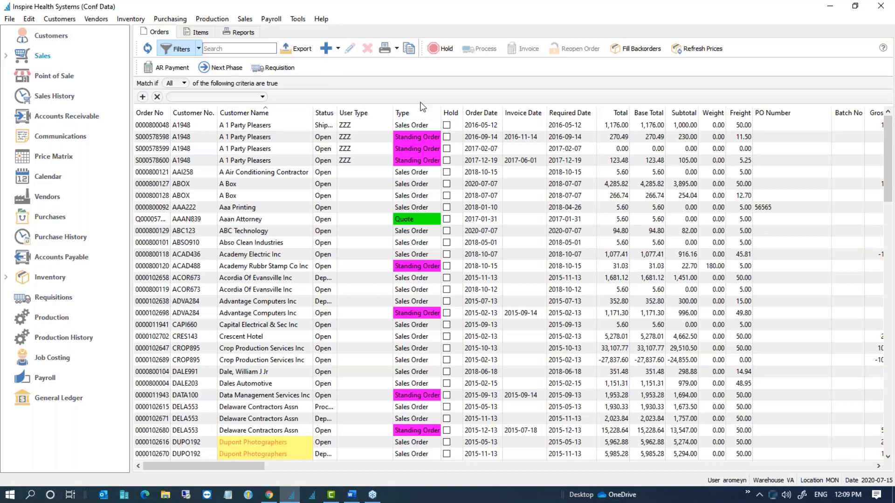
pyautogui.click(627, 126)
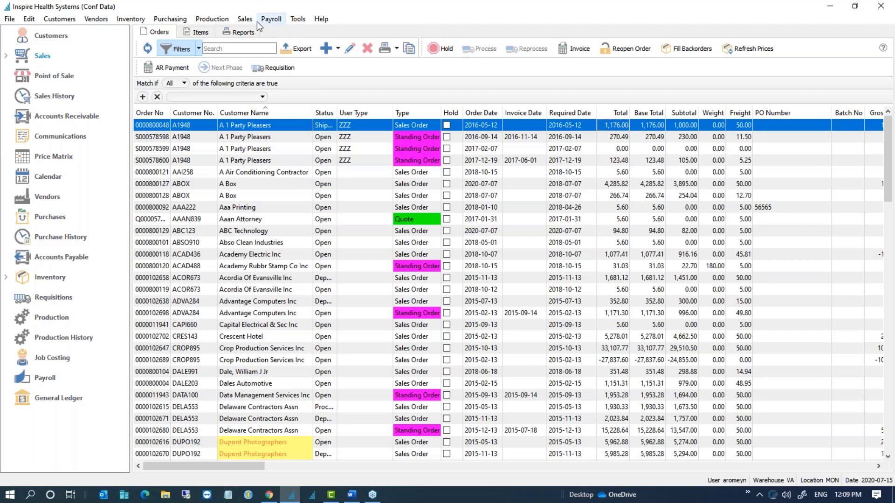
pyautogui.click(66, 23)
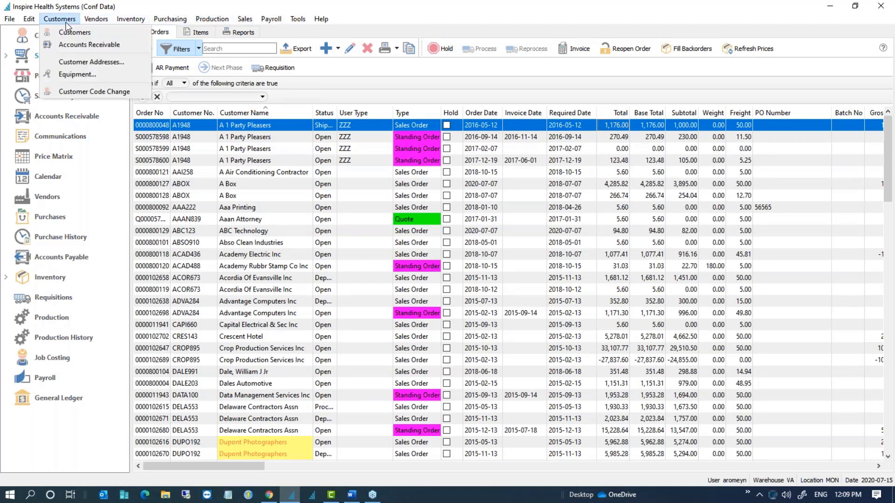
pyautogui.click(84, 62)
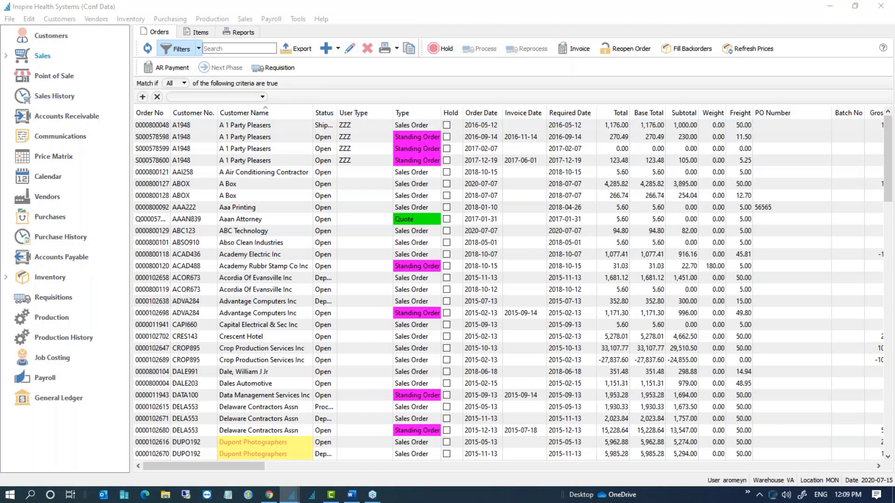
pyautogui.moveTo(894, 103); pyautogui.dragTo(422, 15)
# Step: Widen the Addresses list, sort Country descending, and select the first eight US addresses
pyautogui.moveTo(697, 120); pyautogui.dragTo(880, 113)
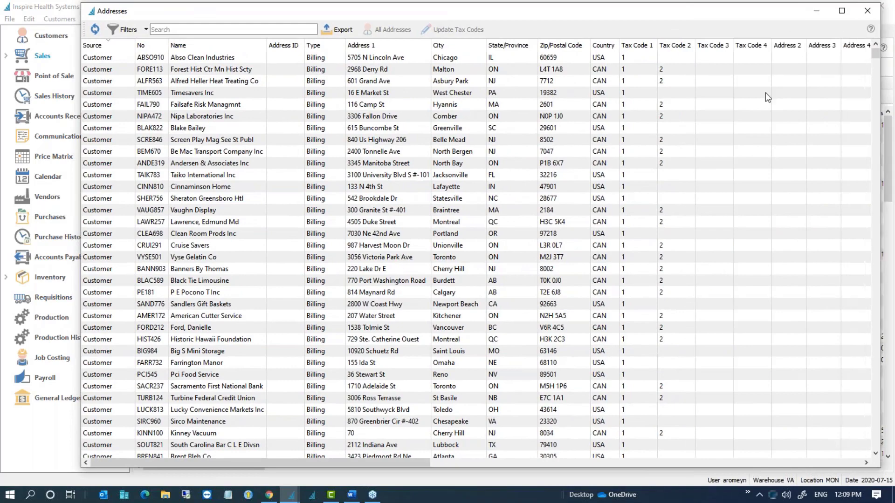
pyautogui.click(603, 45)
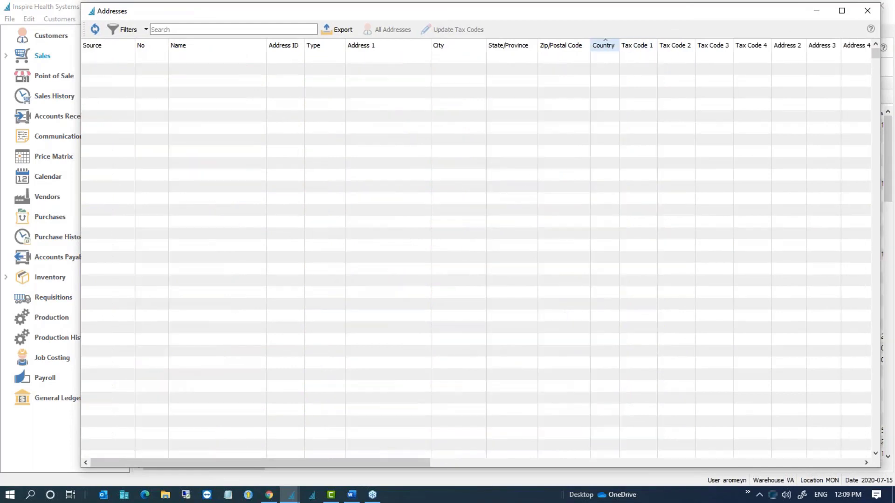
pyautogui.click(603, 45)
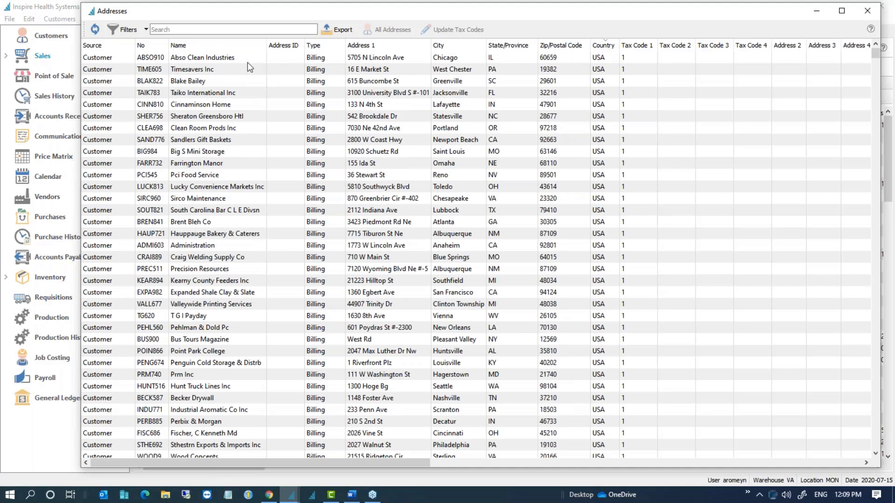
pyautogui.click(234, 60)
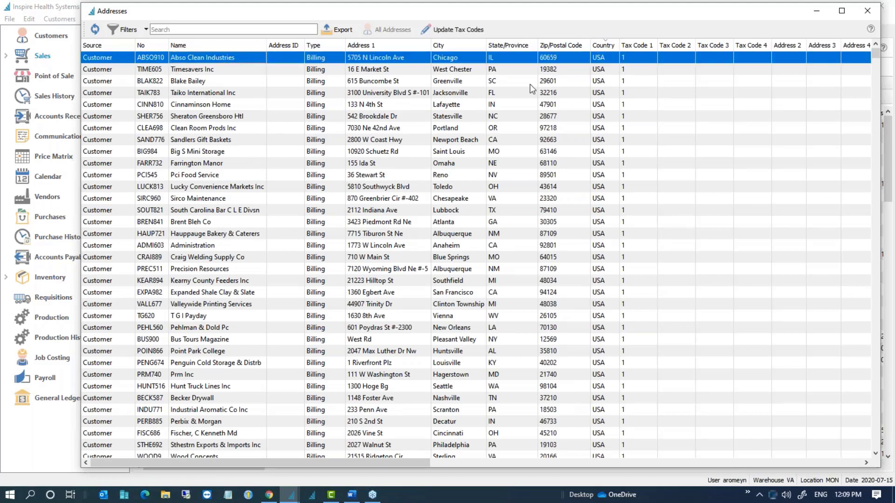
pyautogui.moveTo(528, 57); pyautogui.dragTo(544, 148)
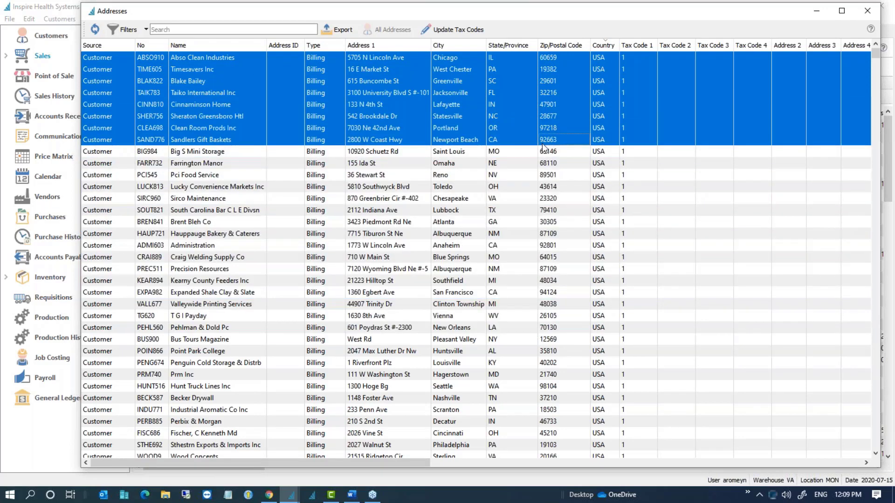
# Step: Set Tax Code 1 to 99 (Avatax) on the selected addresses
pyautogui.click(456, 32)
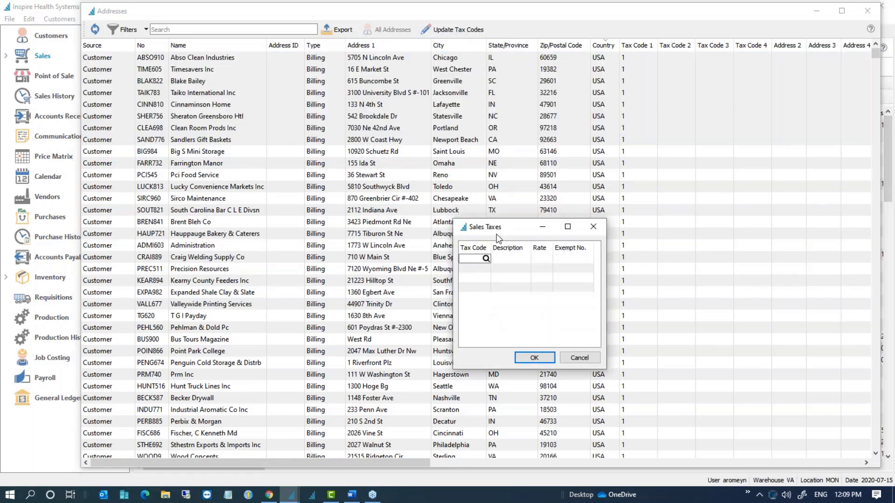
pyautogui.write('99')
pyautogui.press('Return')
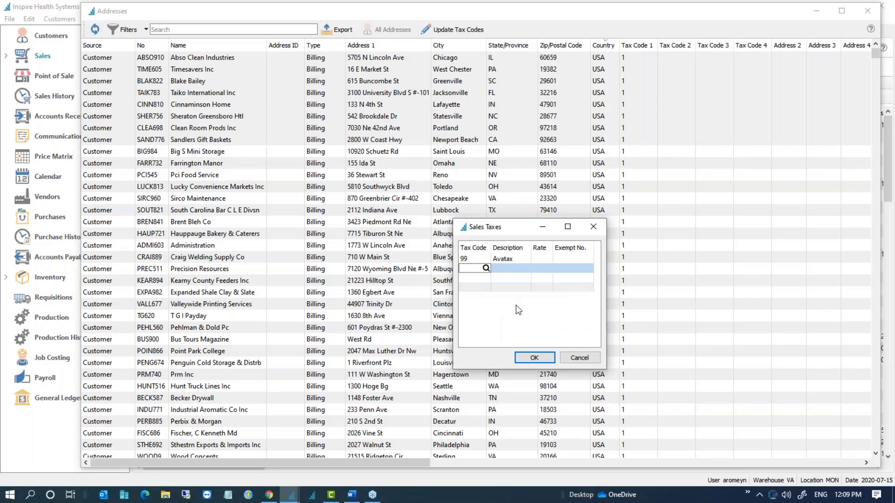
pyautogui.click(504, 259)
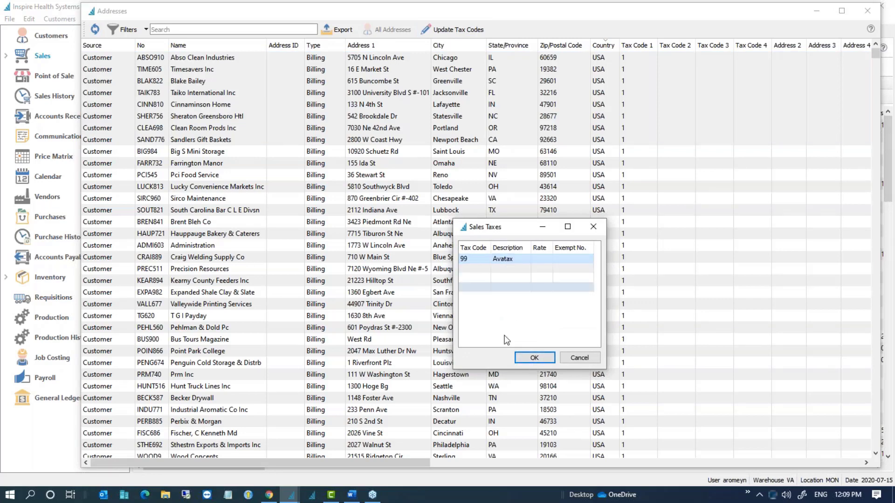
pyautogui.click(534, 358)
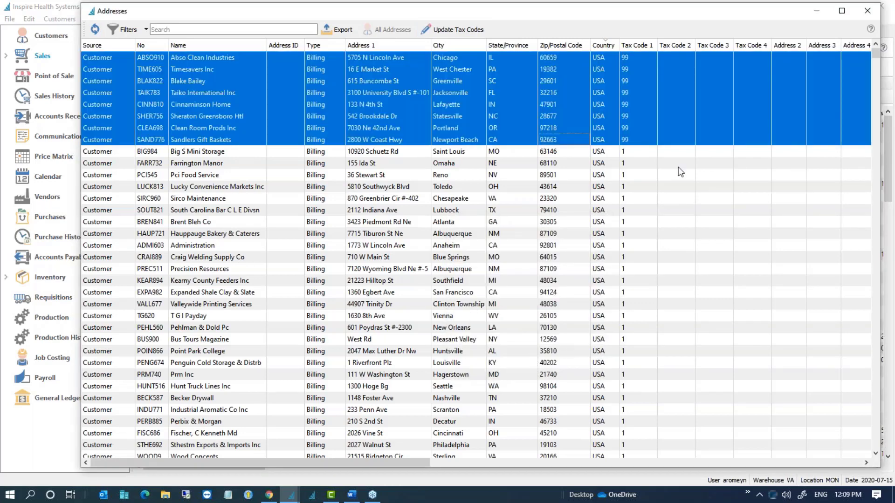
# Step: Sort the addresses by Tax Code 1 descending to check the result, then close the list
pyautogui.click(635, 143)
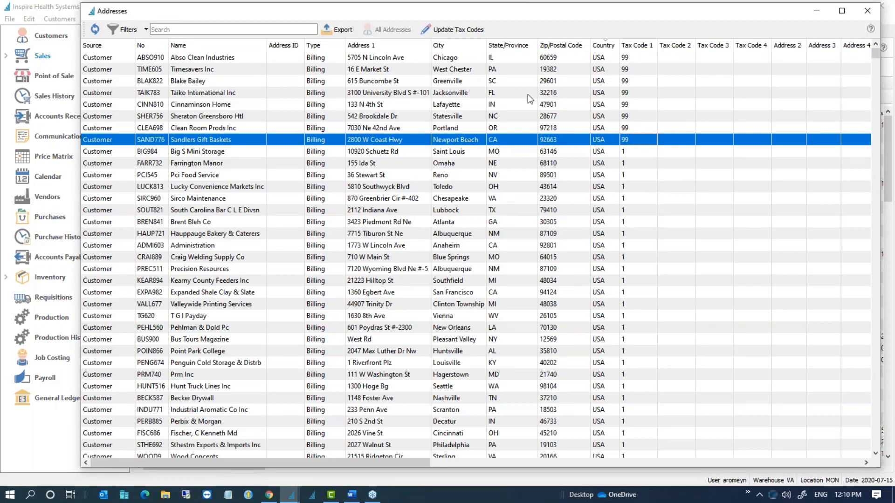
pyautogui.click(629, 48)
pyautogui.click(645, 49)
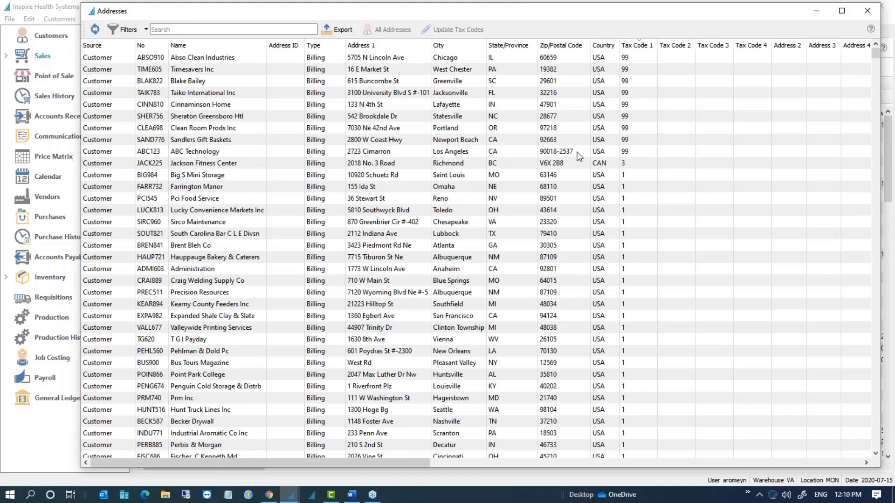
pyautogui.click(232, 153)
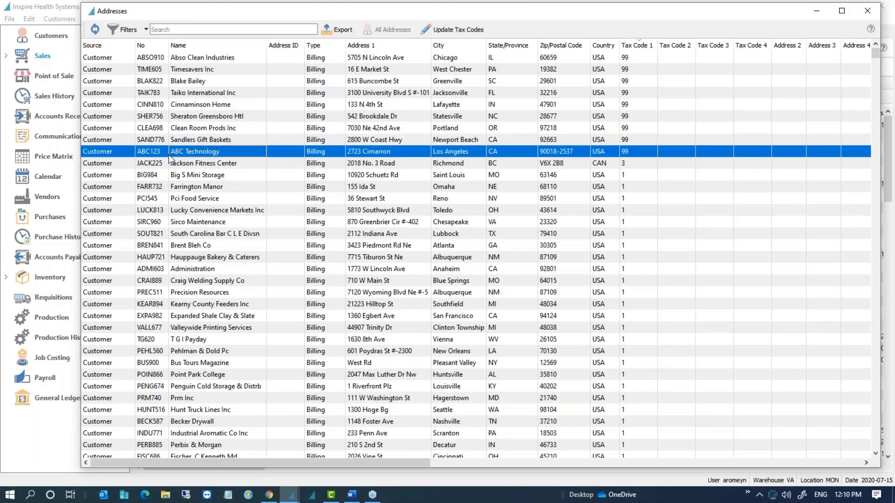
pyautogui.click(867, 11)
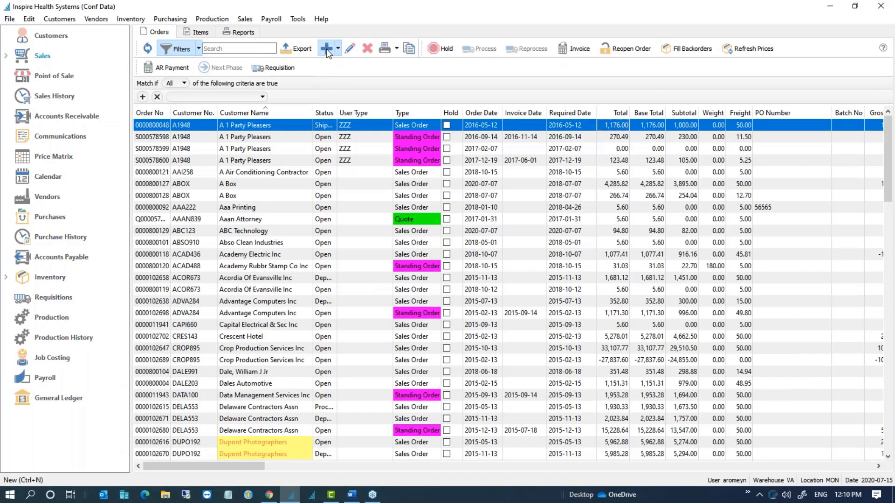
# Step: Create a new sales order for customer ABC Technology
pyautogui.hotkey('ctrl', 'n')
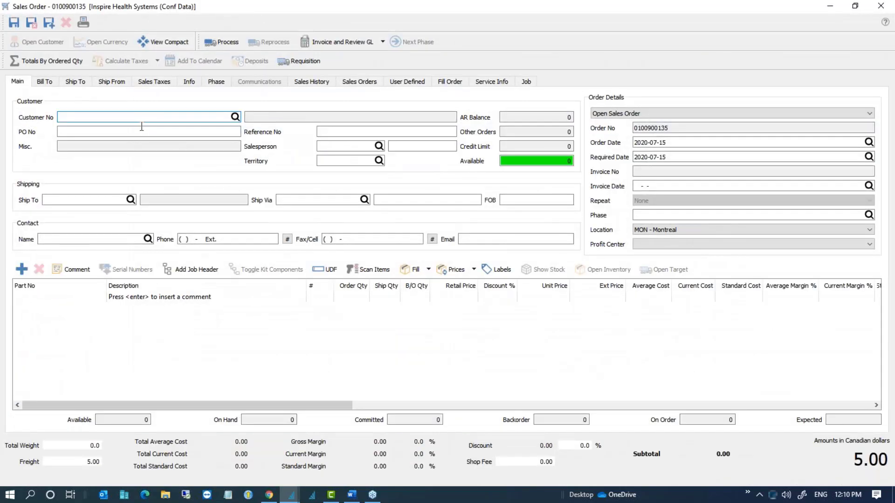
pyautogui.write('ABC')
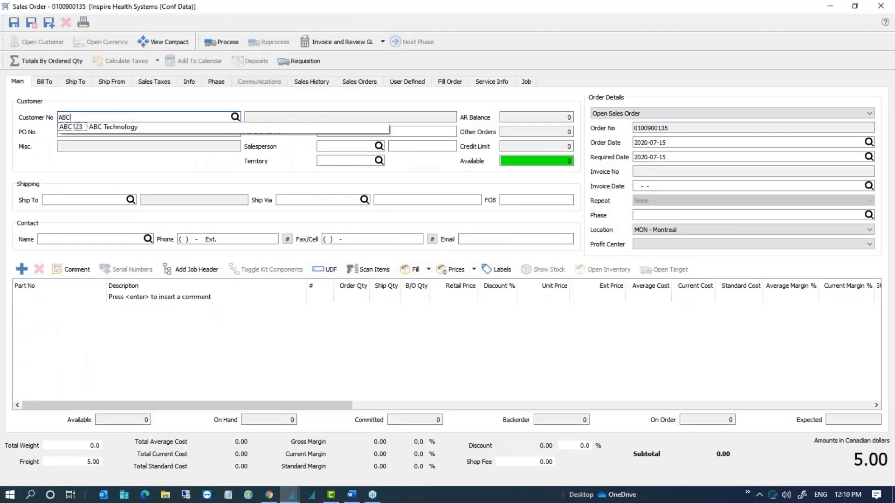
pyautogui.click(129, 132)
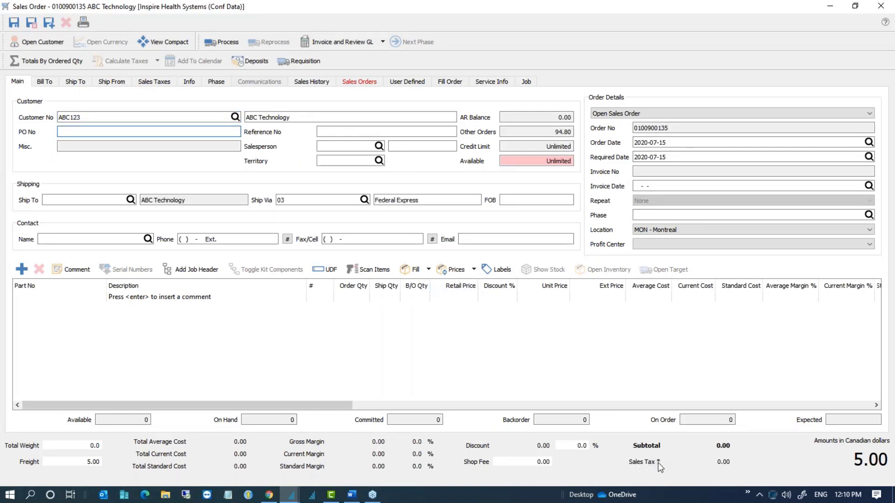
# Step: Add 12 of Handle for Triple Cable (pair) and display the order's ship-to address
pyautogui.moveTo(659, 463)
pyautogui.click(84, 298)
pyautogui.write('VA   /F')
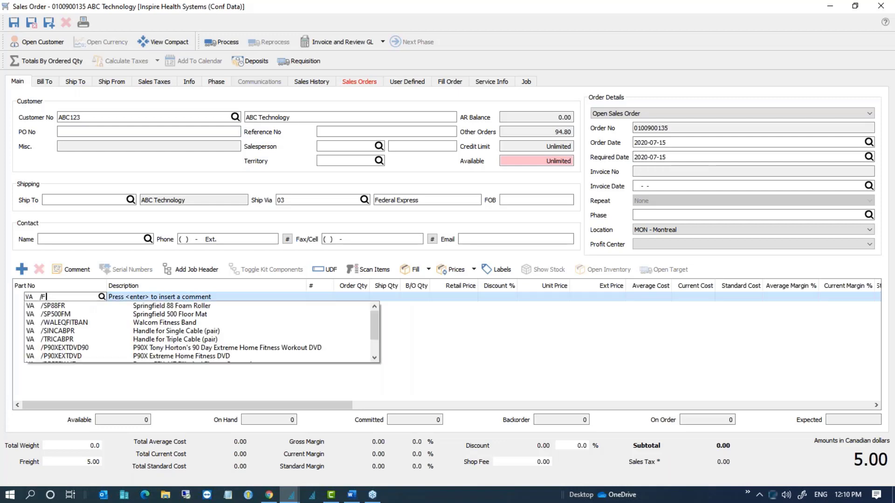
pyautogui.click(102, 341)
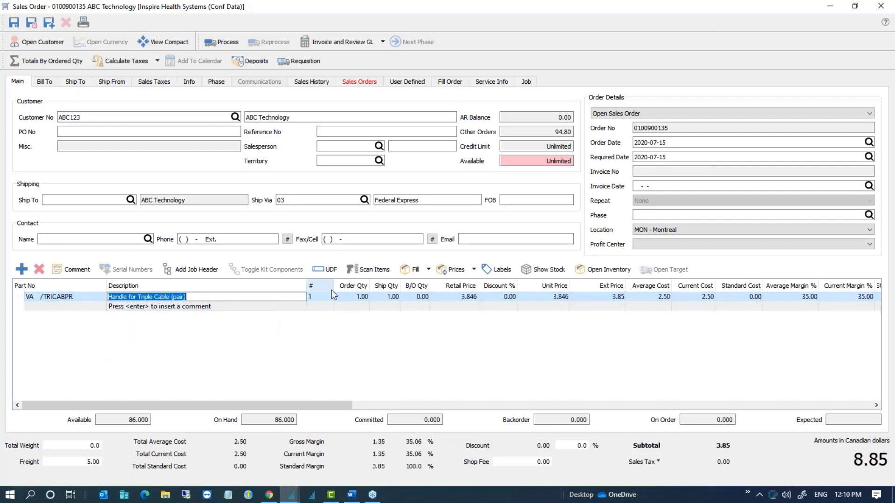
pyautogui.click(349, 301)
pyautogui.write('12')
pyautogui.press('Tab')
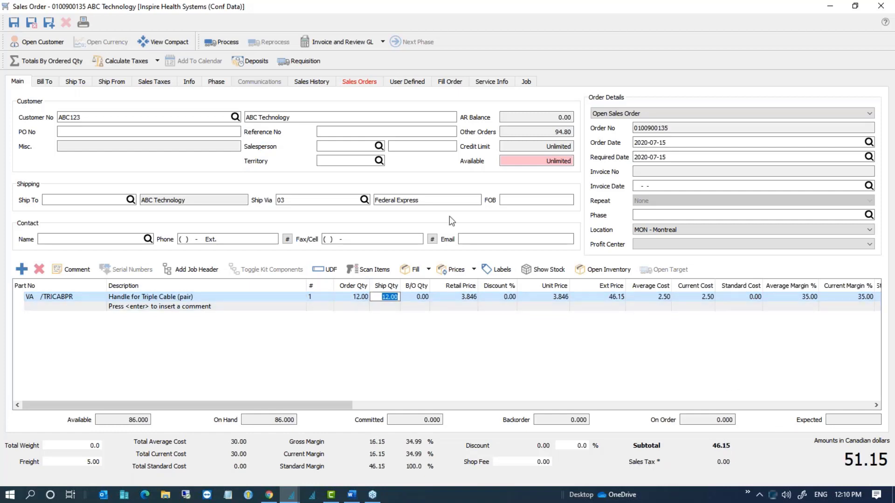
pyautogui.click(79, 83)
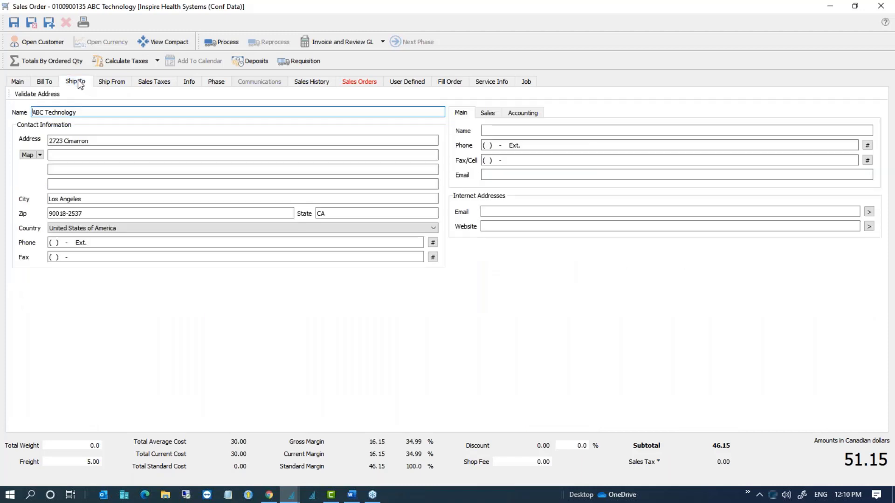
pyautogui.click(36, 95)
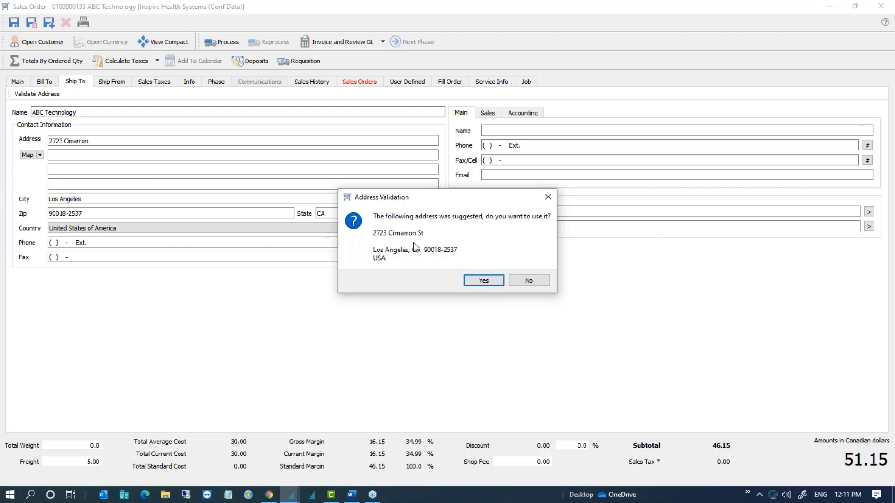
pyautogui.click(477, 281)
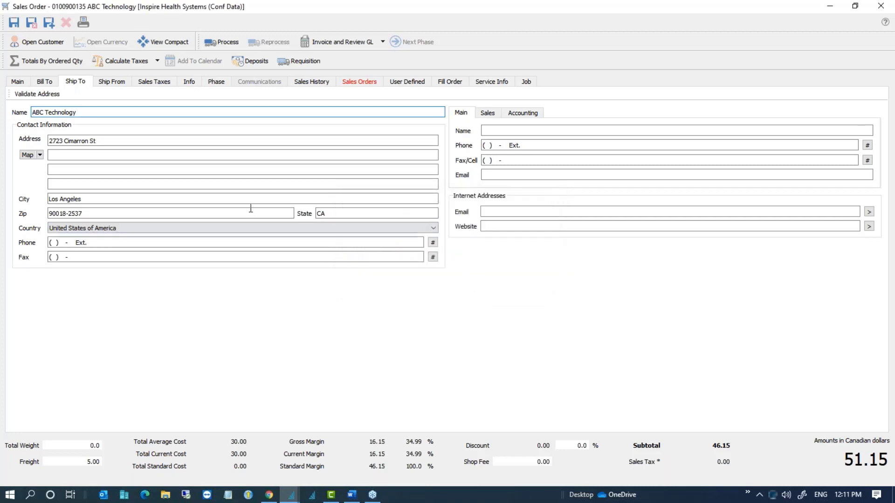
pyautogui.click(116, 158)
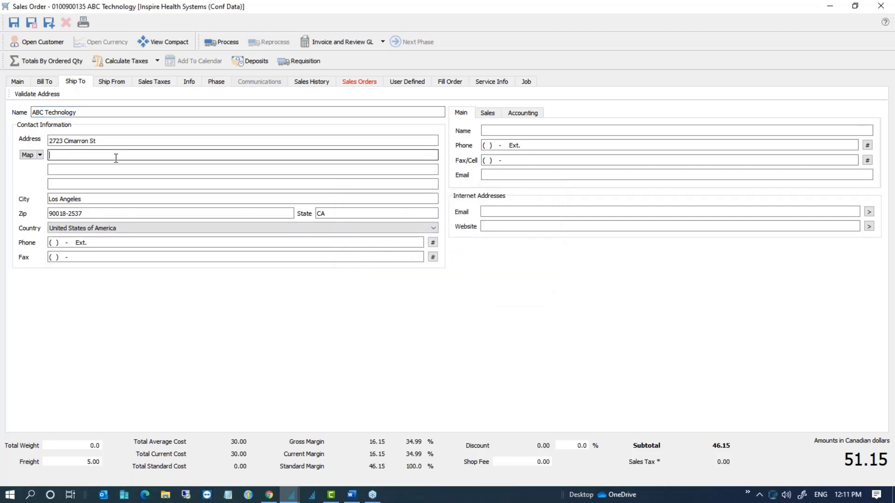
pyautogui.click(17, 82)
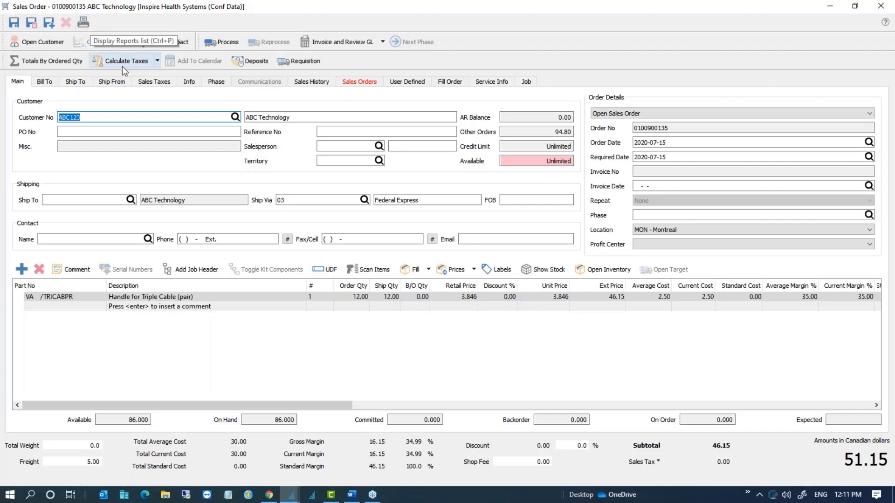
# Step: Calculate sales tax and review the four CA tax lines totalling 4.39, bringing the total to 55.54
pyautogui.click(158, 61)
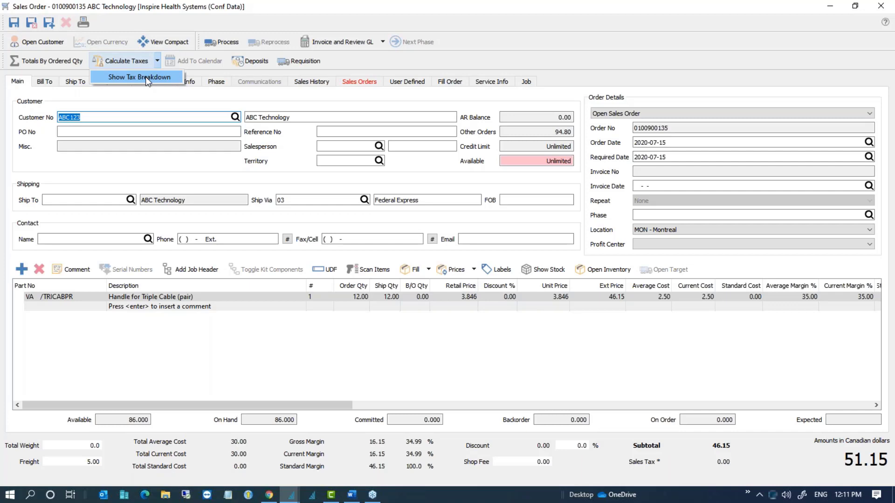
pyautogui.click(145, 76)
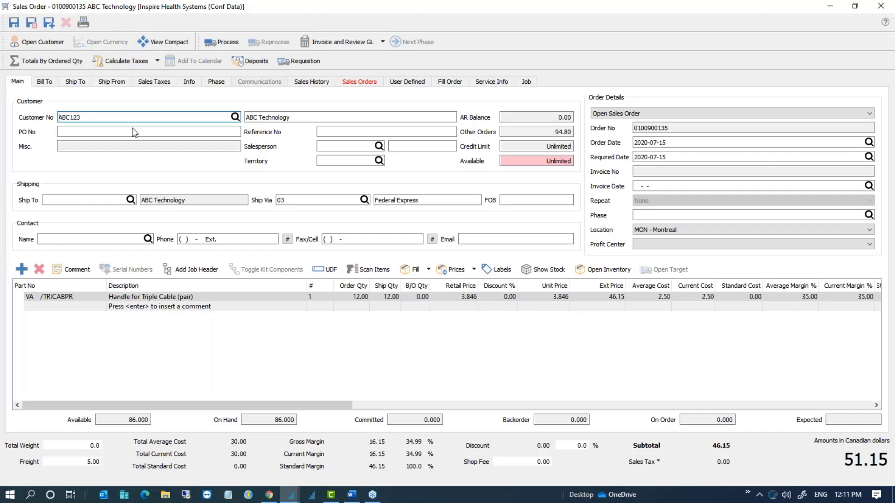
pyautogui.click(157, 61)
pyautogui.click(150, 76)
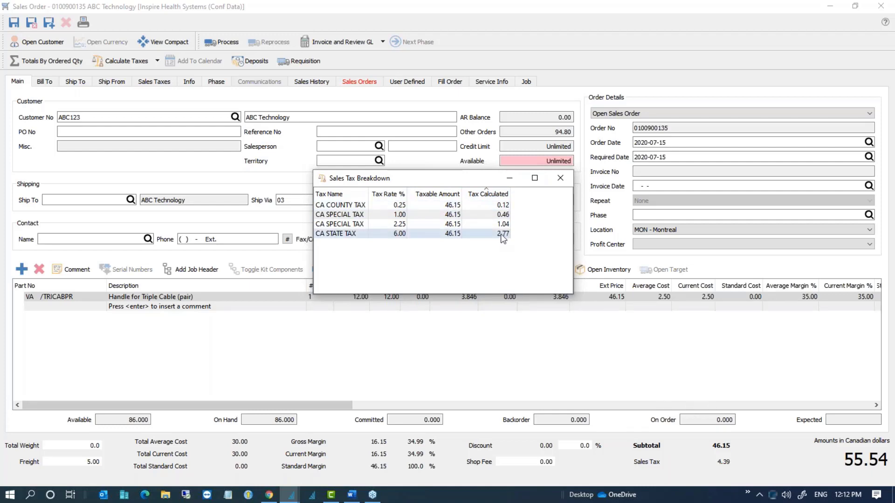
pyautogui.click(560, 179)
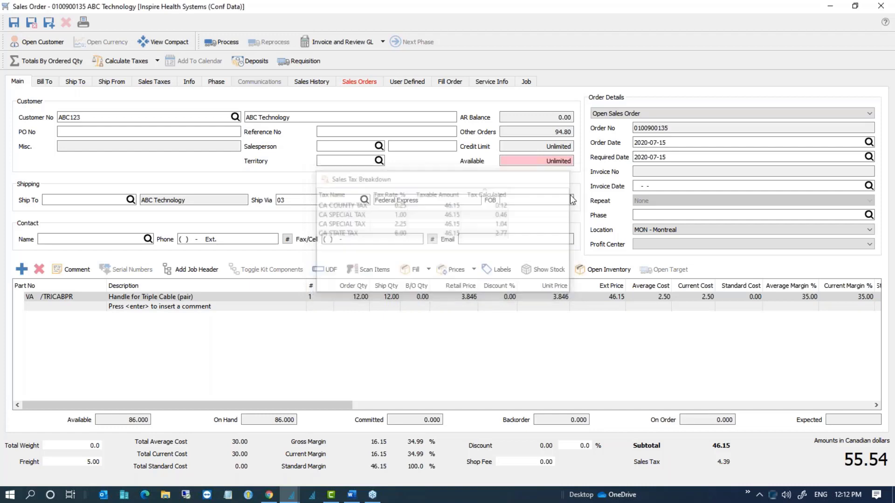
pyautogui.doubleClick(726, 462)
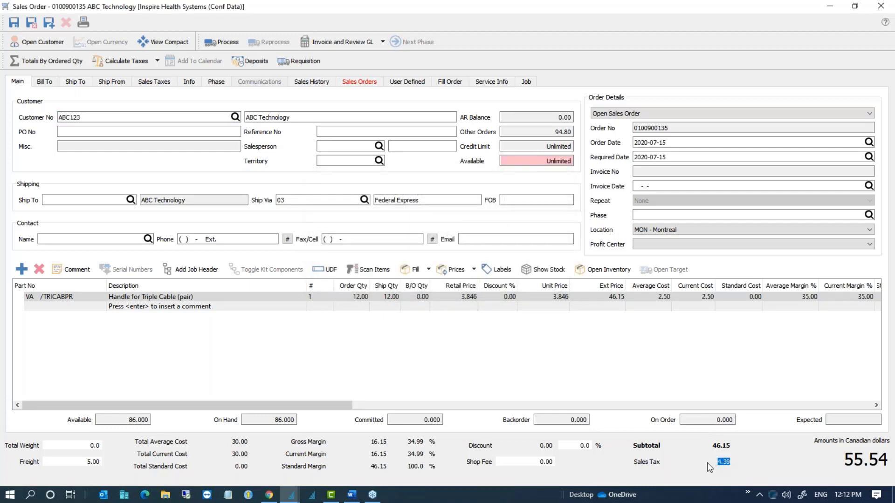
# Step: Pay the full 55.54 balance by Visa and invoice the order
pyautogui.click(341, 43)
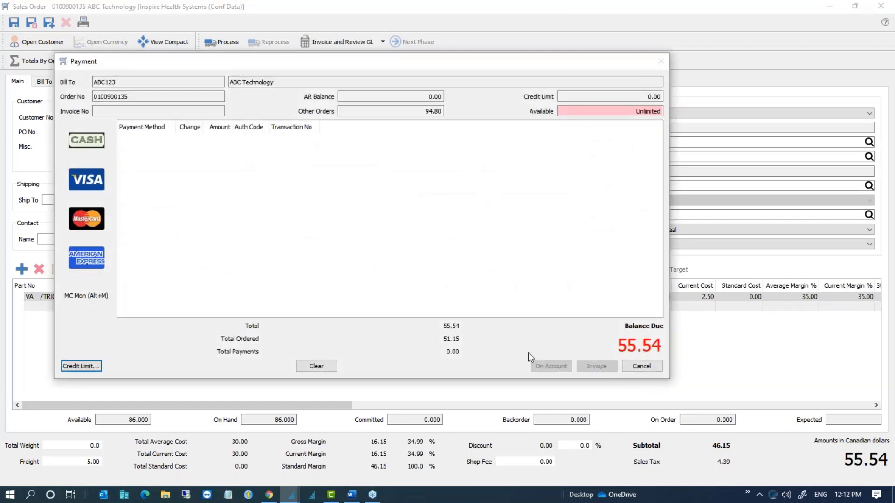
pyautogui.click(86, 179)
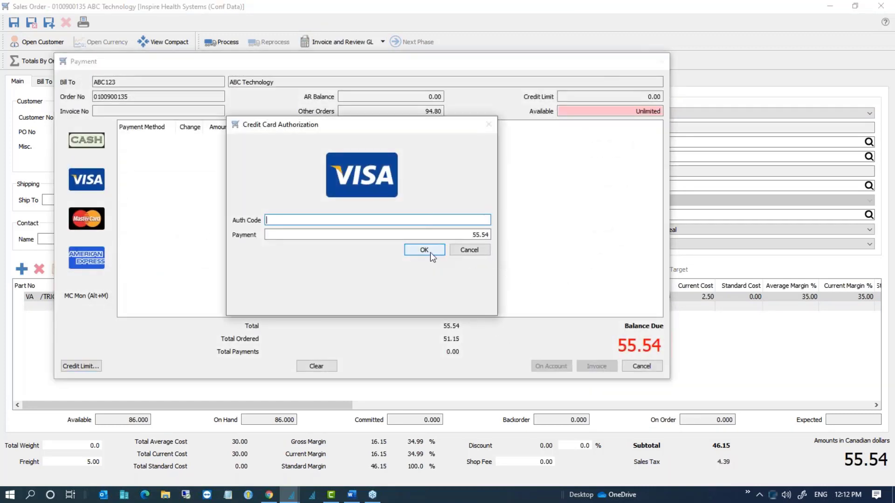
pyautogui.click(424, 251)
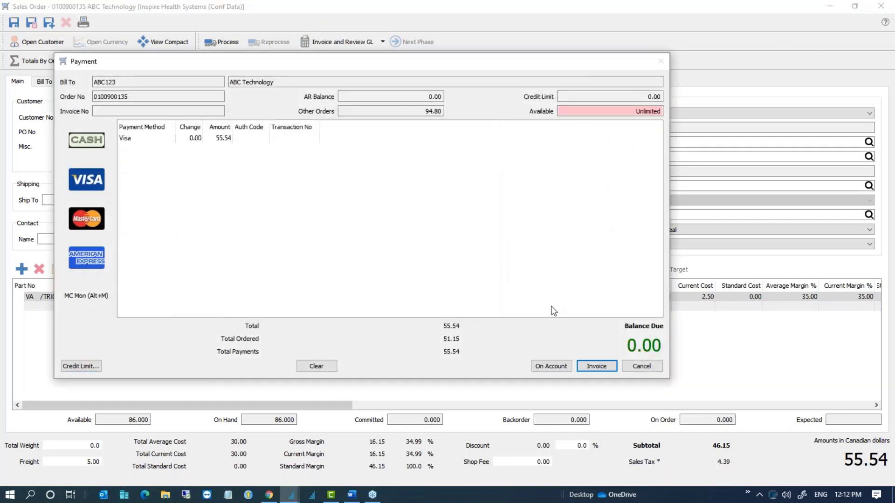
pyautogui.click(593, 366)
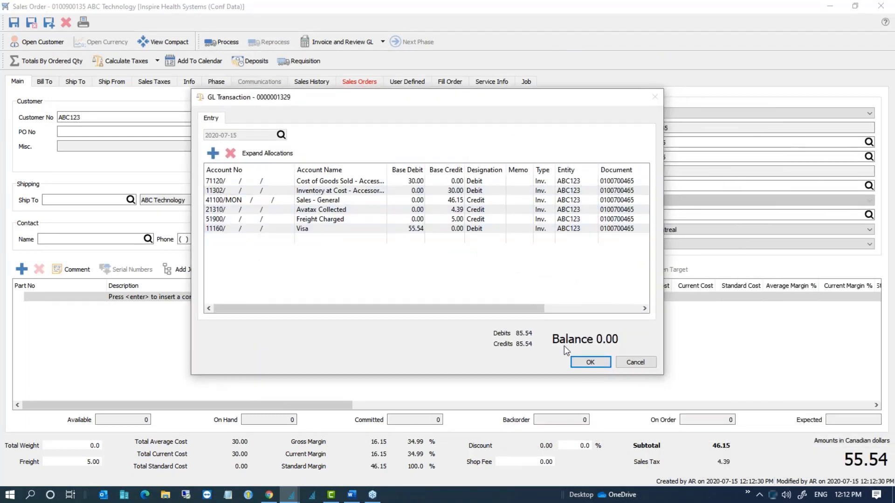
# Step: Accept the GL entry crediting 4.39 to Avatax Collected and skip printing the invoice
pyautogui.click(580, 362)
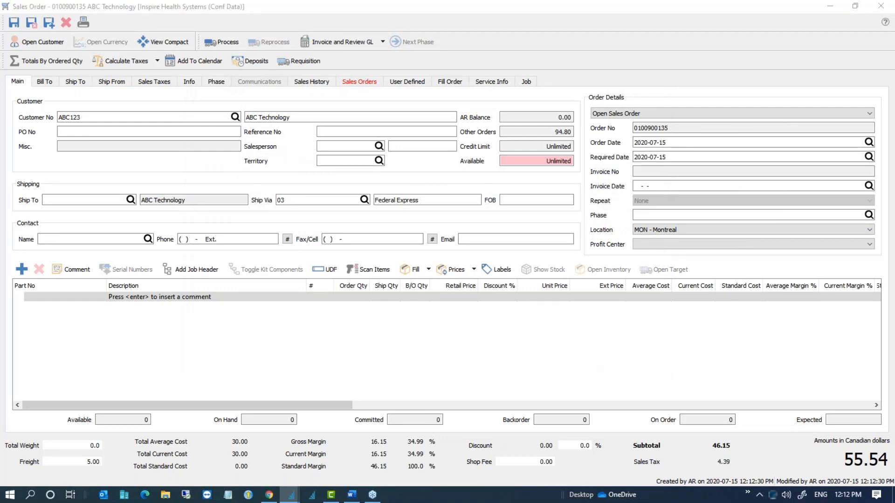
pyautogui.moveTo(894, 169); pyautogui.dragTo(473, 138)
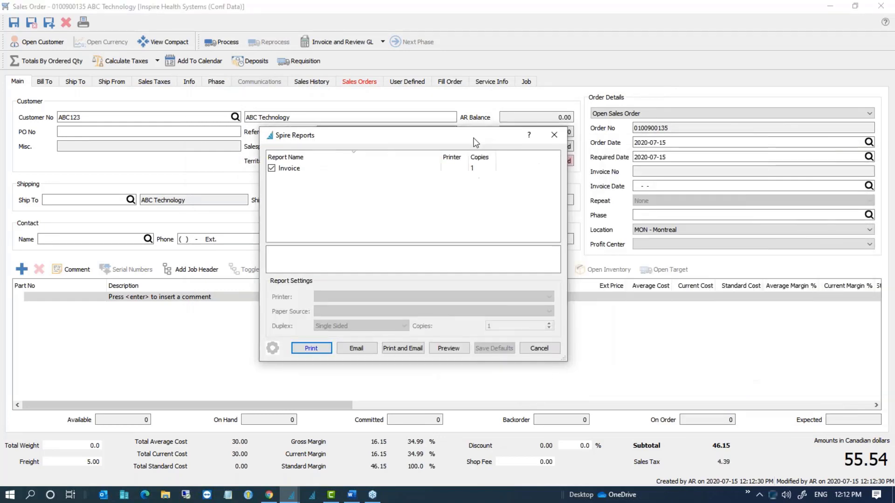
pyautogui.click(543, 347)
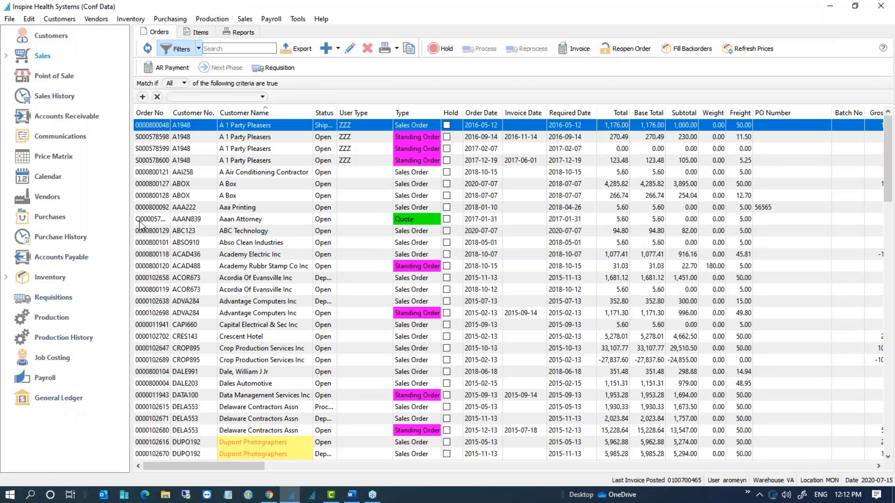
pyautogui.click(62, 99)
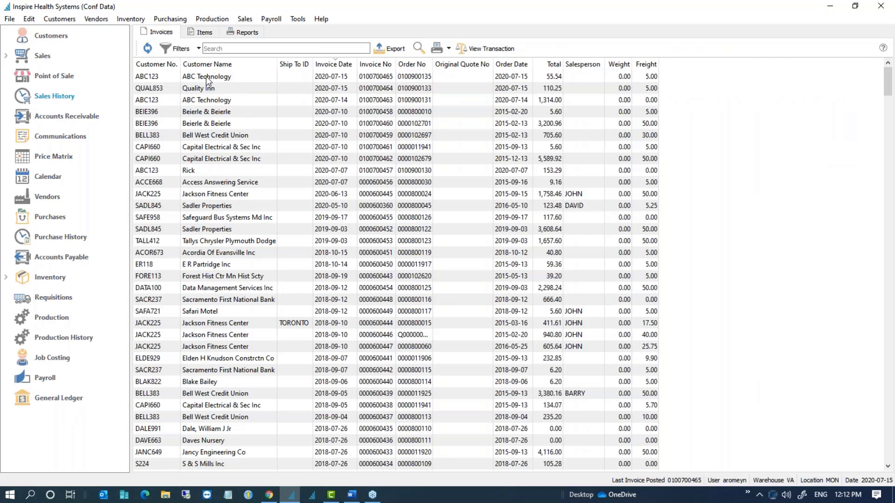
pyautogui.click(208, 78)
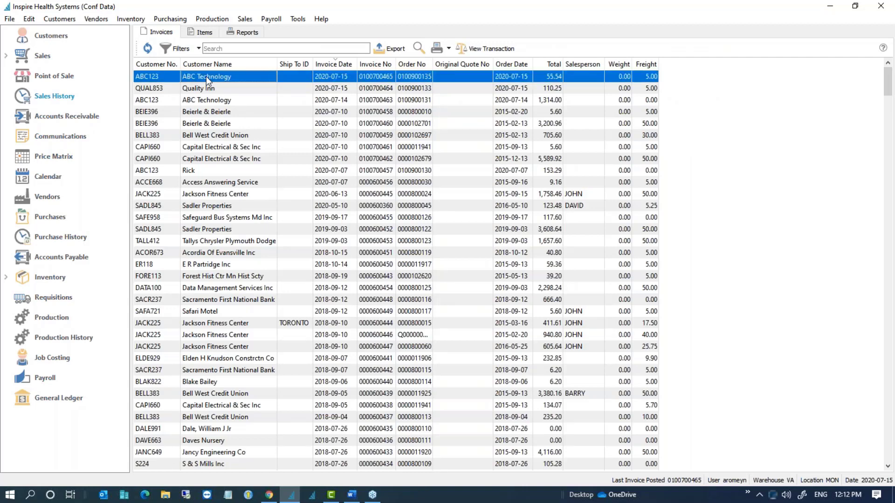
pyautogui.doubleClick(431, 77)
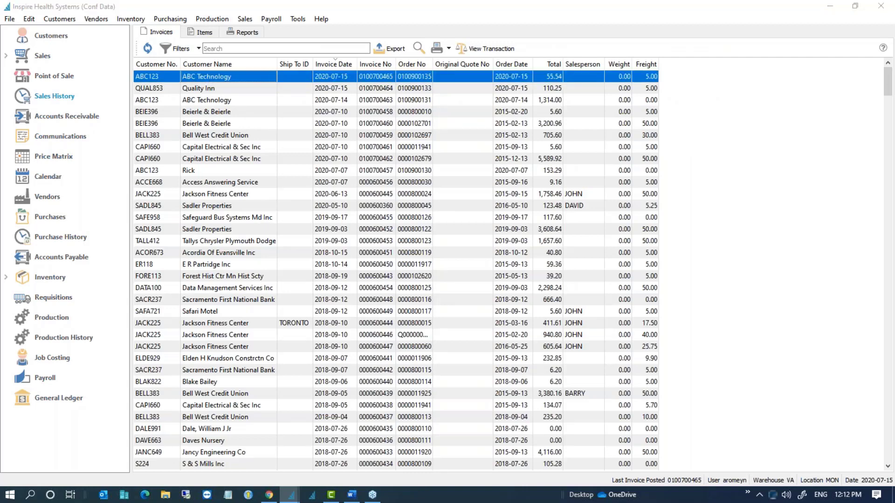
pyautogui.moveTo(500, 44); pyautogui.dragTo(323, 25)
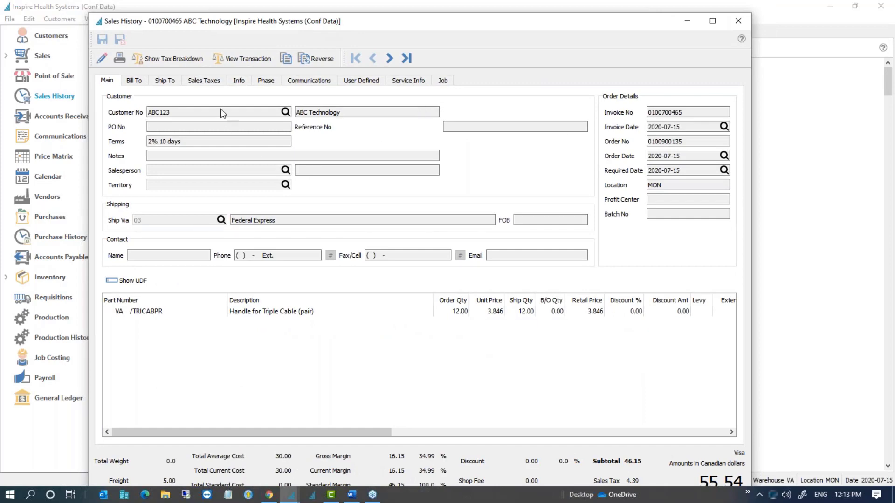
pyautogui.moveTo(556, 21); pyautogui.dragTo(557, 10)
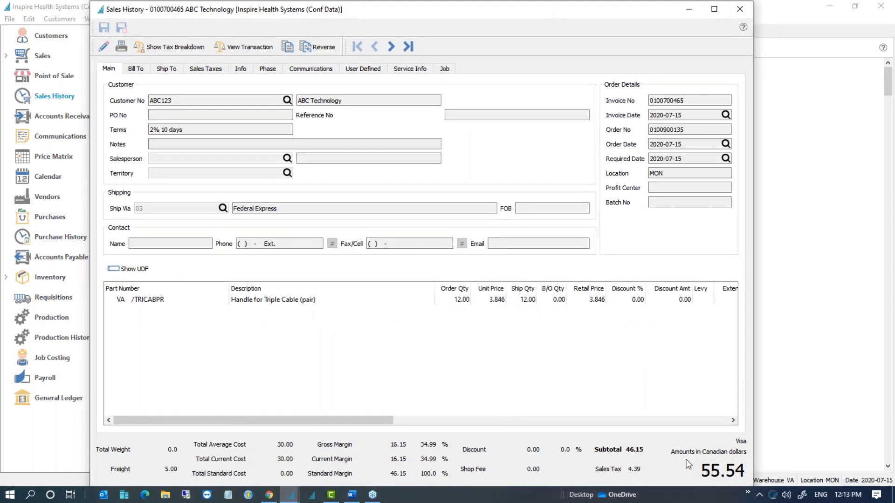
pyautogui.click(185, 49)
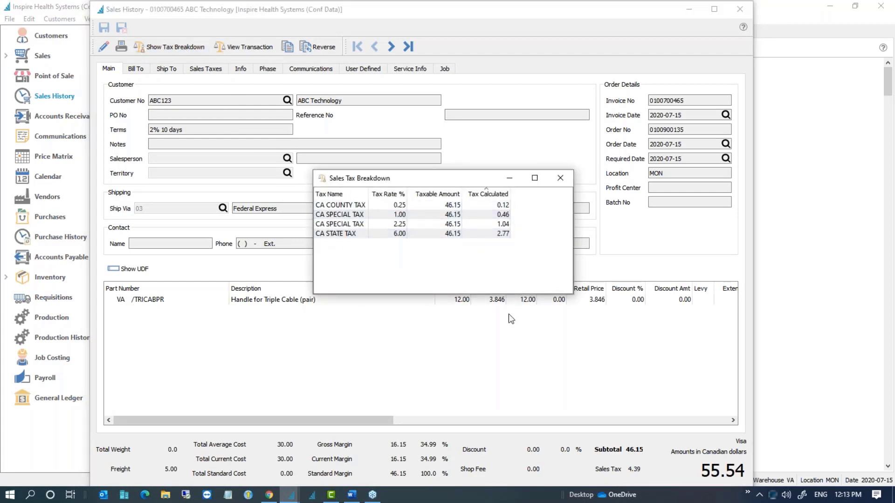
pyautogui.click(562, 178)
pyautogui.click(740, 9)
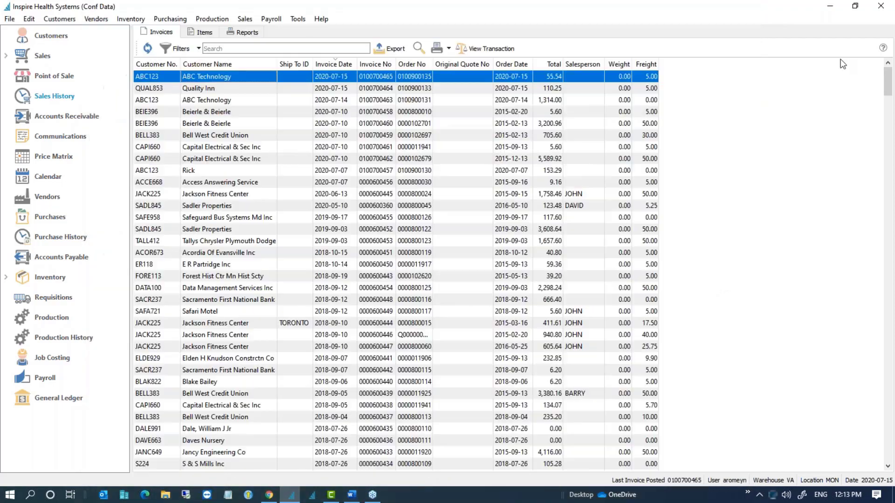
# Step: Bring the Avalara login window forward, log in to the AvaTax sandbox, and maximize it
pyautogui.click(269, 496)
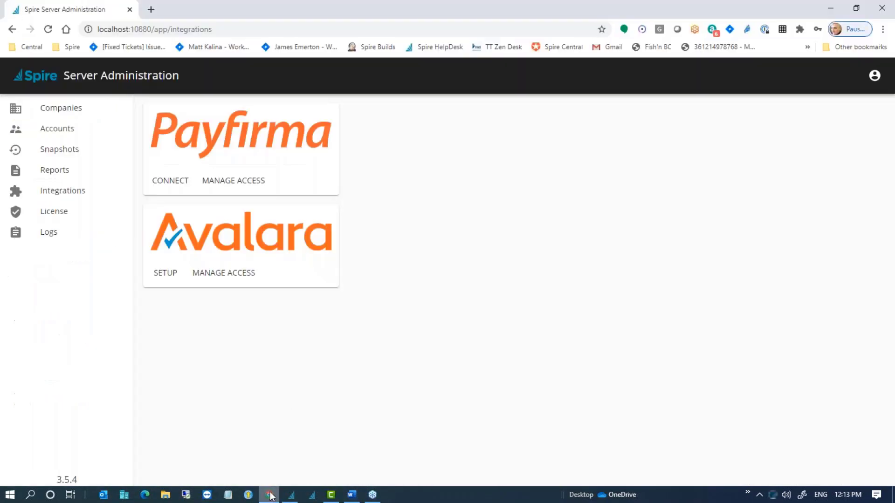
pyautogui.moveTo(186, 9); pyautogui.dragTo(894, 117)
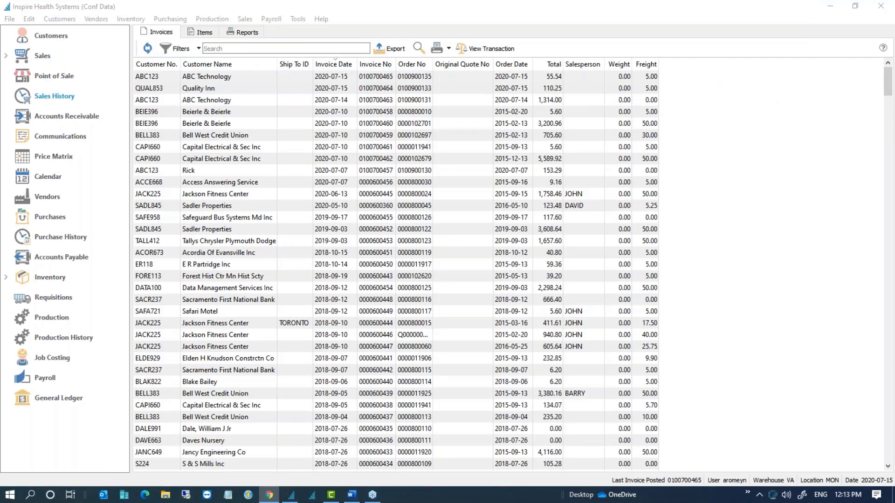
pyautogui.moveTo(894, 117); pyautogui.dragTo(431, 83)
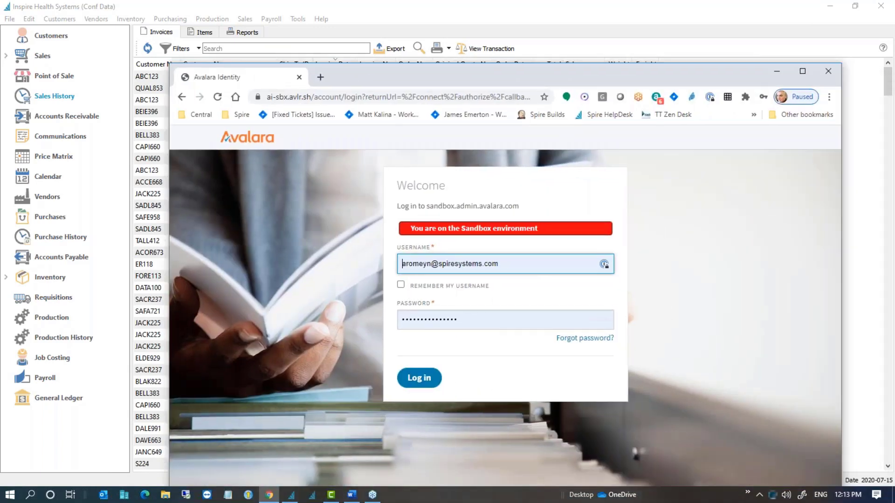
pyautogui.click(421, 378)
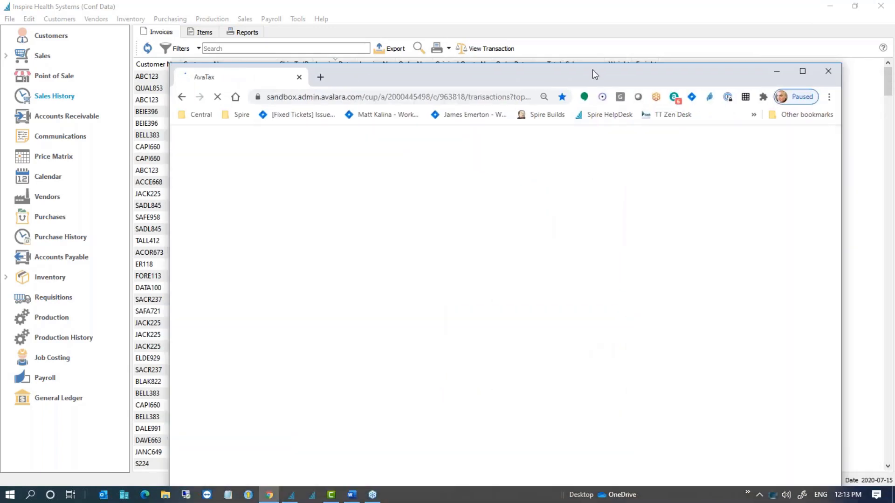
pyautogui.doubleClick(593, 74)
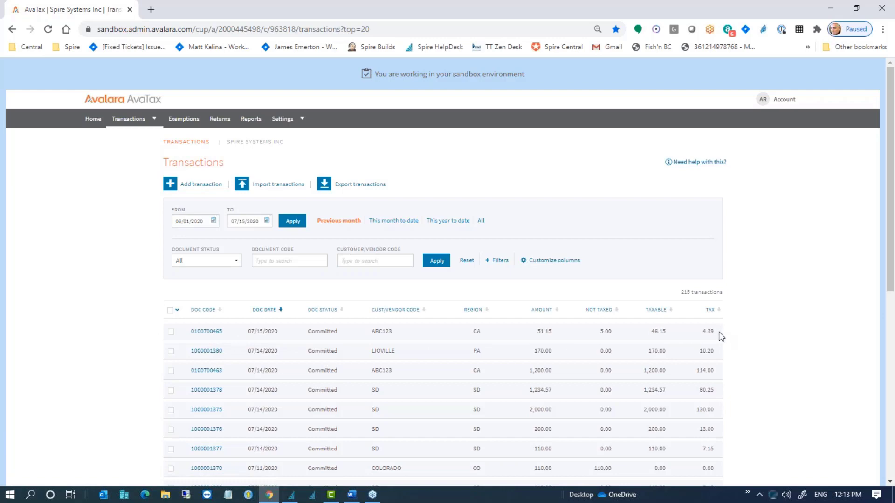
pyautogui.click(210, 331)
pyautogui.scroll(-1, 337, 309)
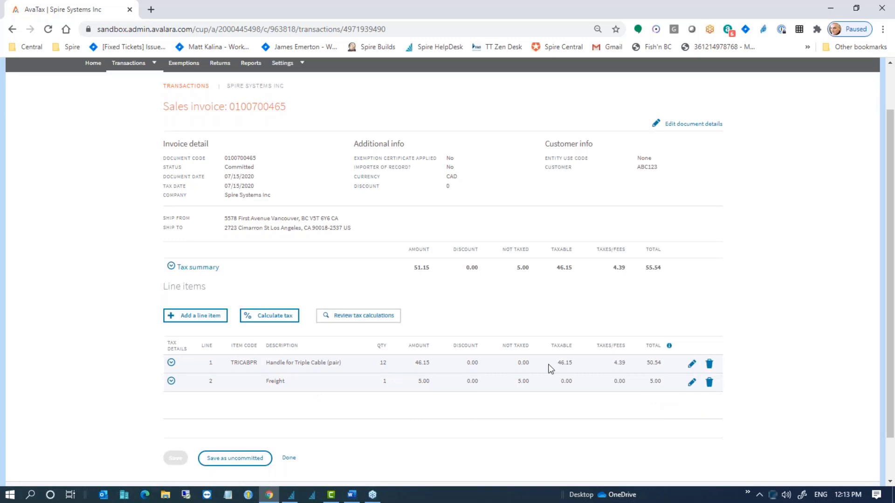
pyautogui.scroll(-1, 550, 368)
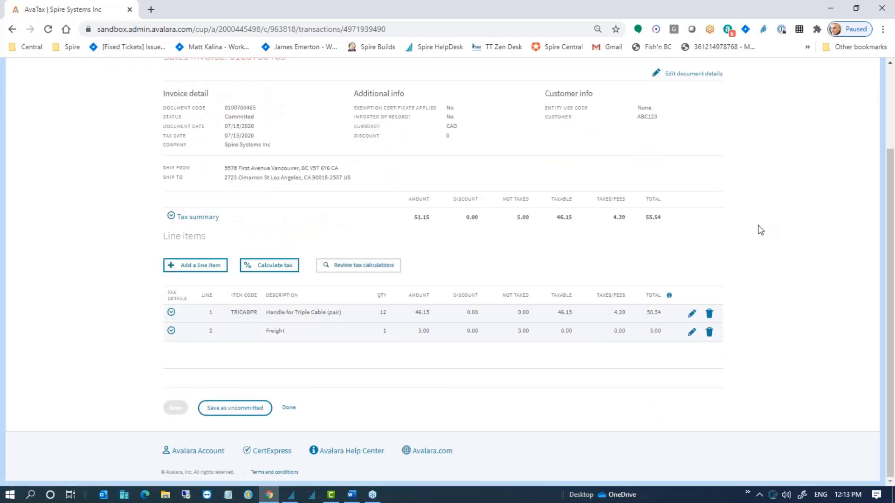
pyautogui.scroll(1, 760, 231)
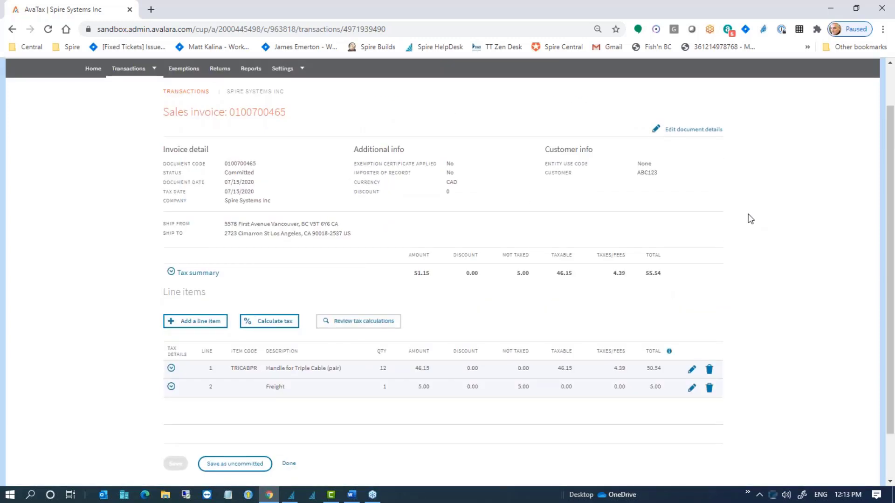
# Step: Close the AvaTax page and select the Jackson Fitness Center Toronto invoice in Sales History
pyautogui.click(130, 9)
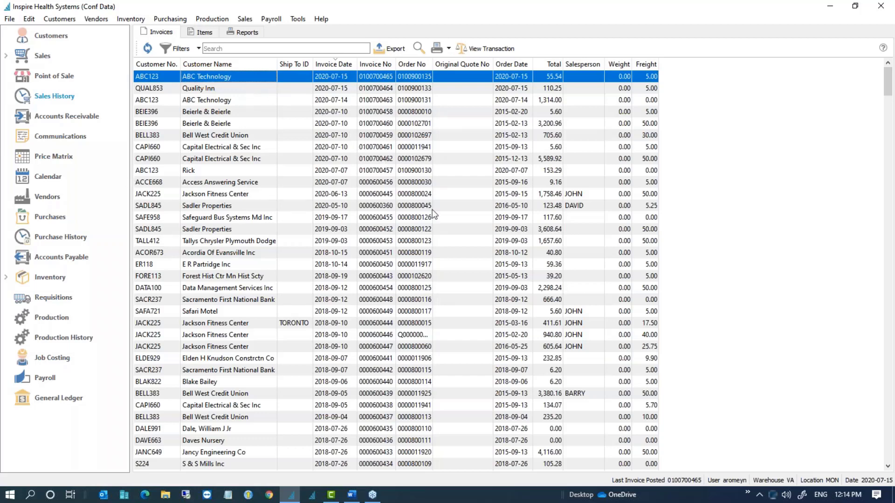
pyautogui.click(268, 323)
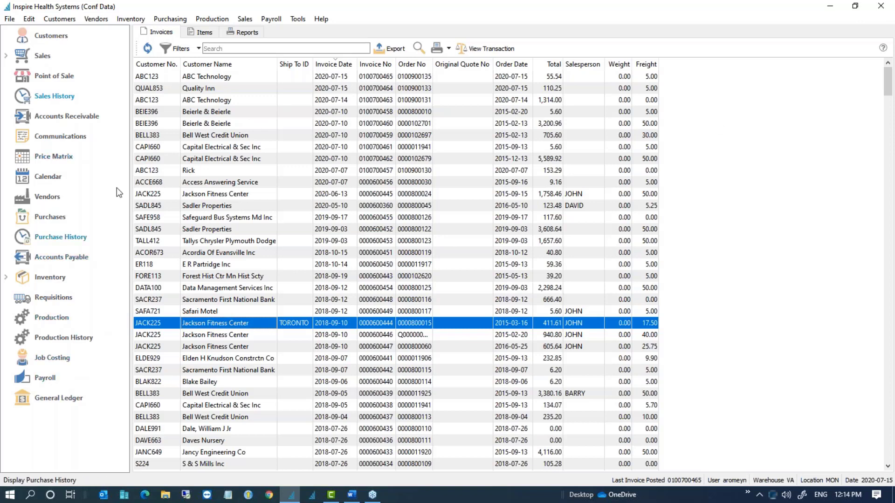
pyautogui.click(64, 22)
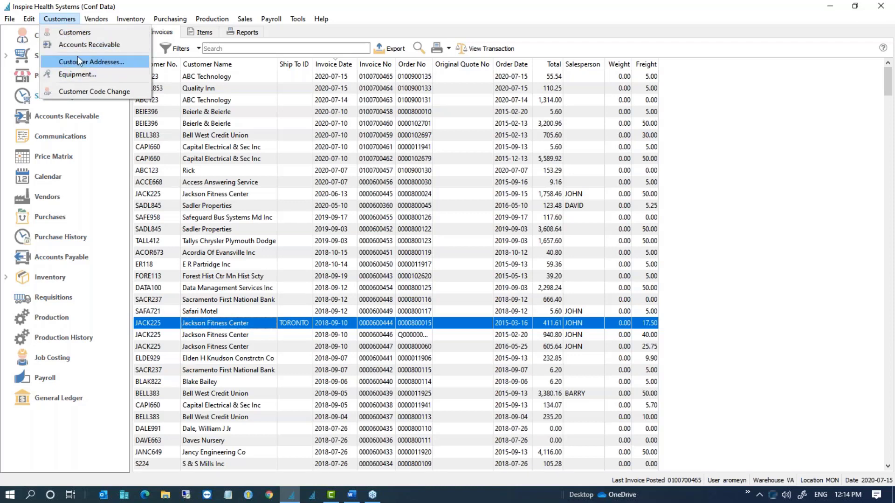
pyautogui.click(77, 63)
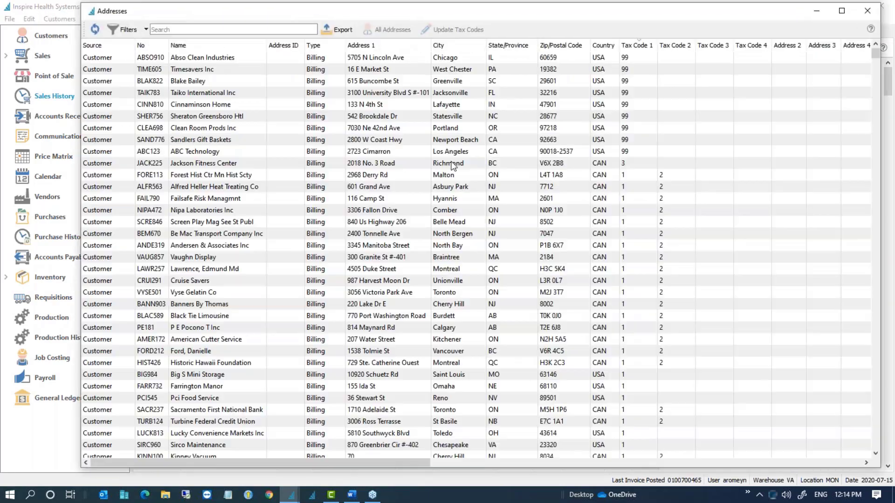
pyautogui.moveTo(405, 463); pyautogui.dragTo(839, 462)
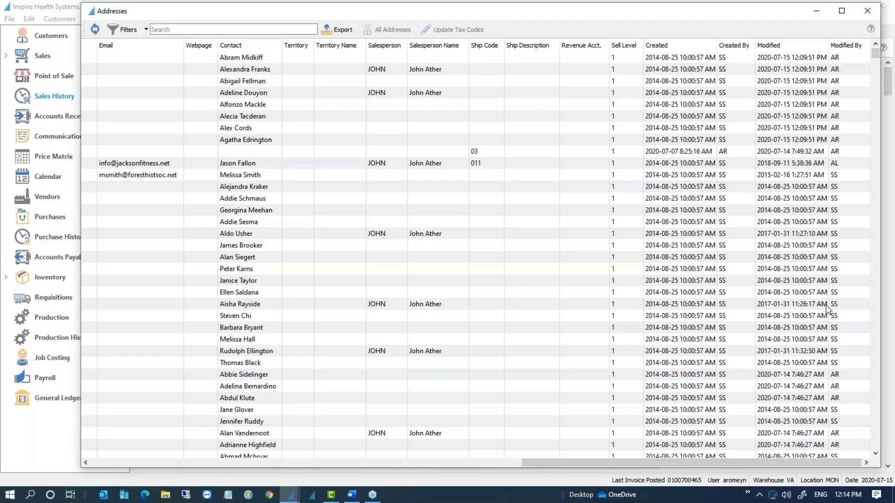
pyautogui.click(867, 11)
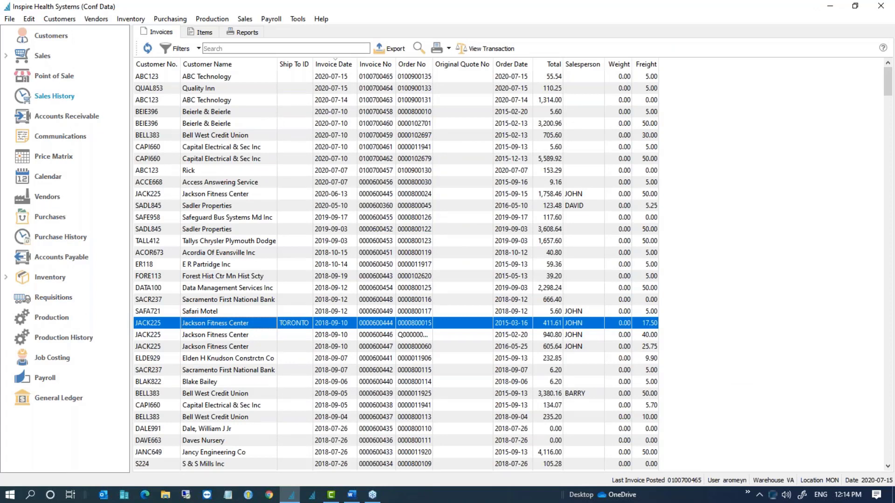
# Step: In Company Settings' Payroll page, toggle the SMB reduced rate on and off, then discard changes
pyautogui.click(33, 22)
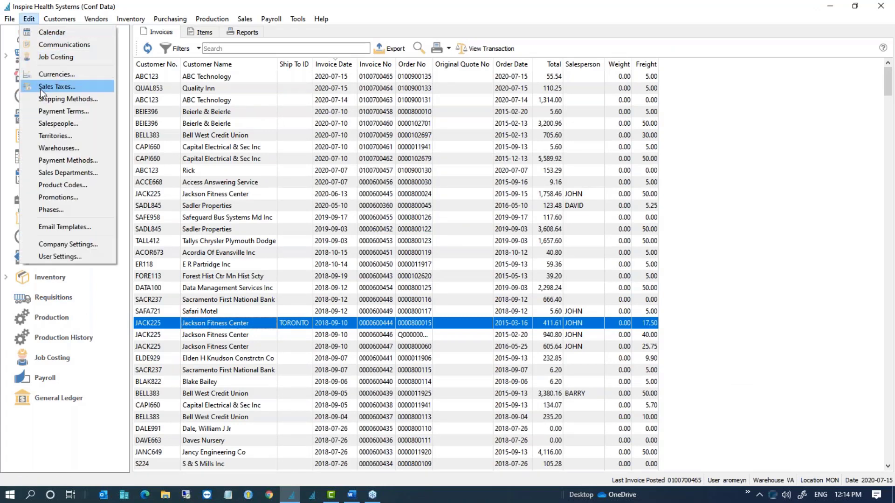
pyautogui.click(64, 242)
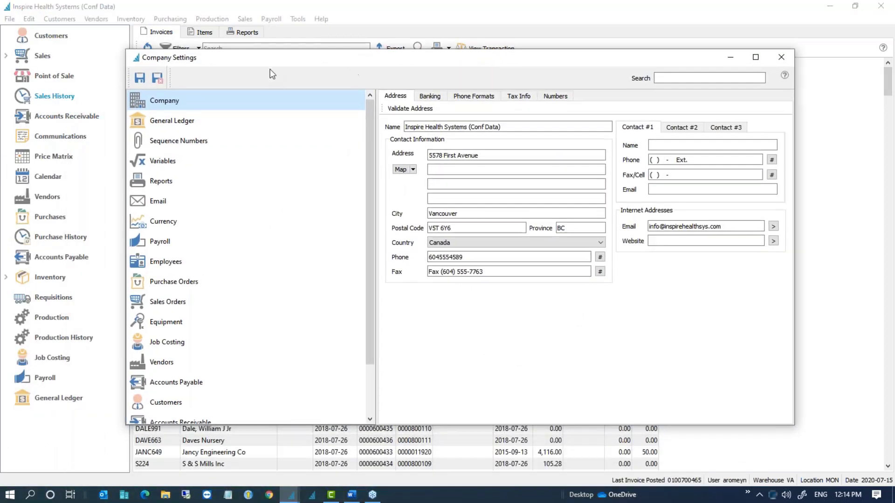
pyautogui.click(158, 241)
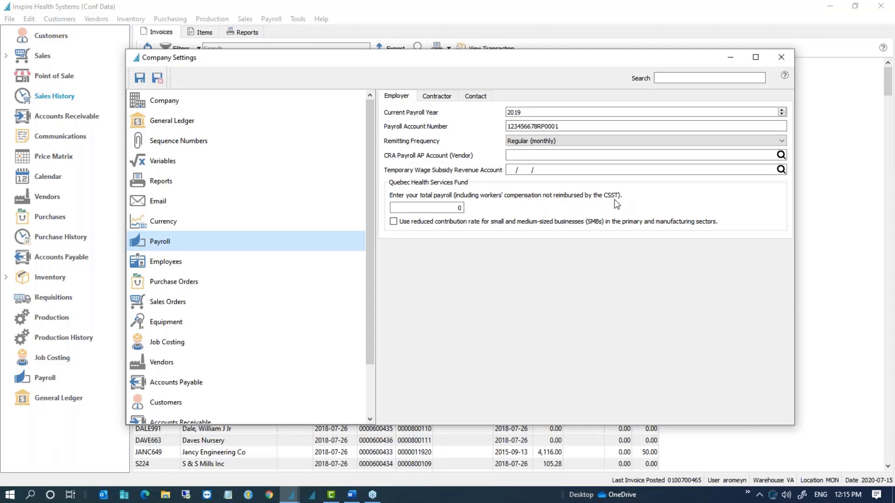
pyautogui.click(434, 209)
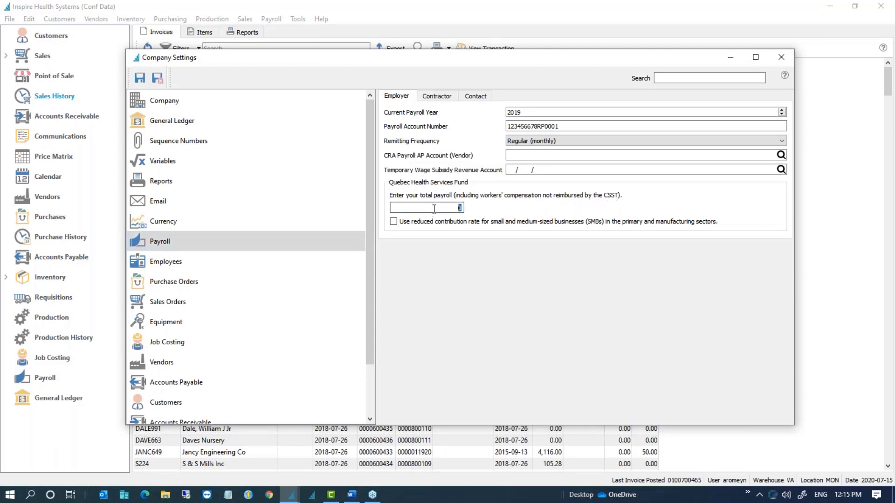
pyautogui.click(393, 222)
pyautogui.click(393, 221)
pyautogui.click(784, 63)
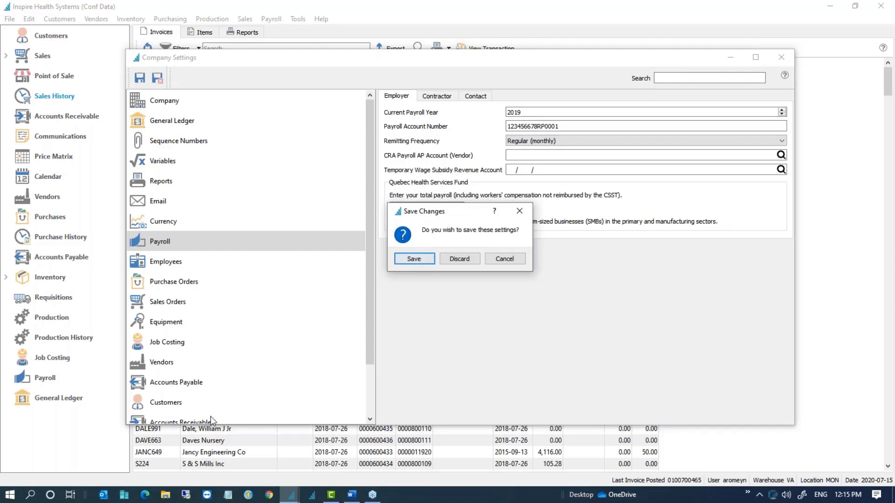
pyautogui.click(458, 259)
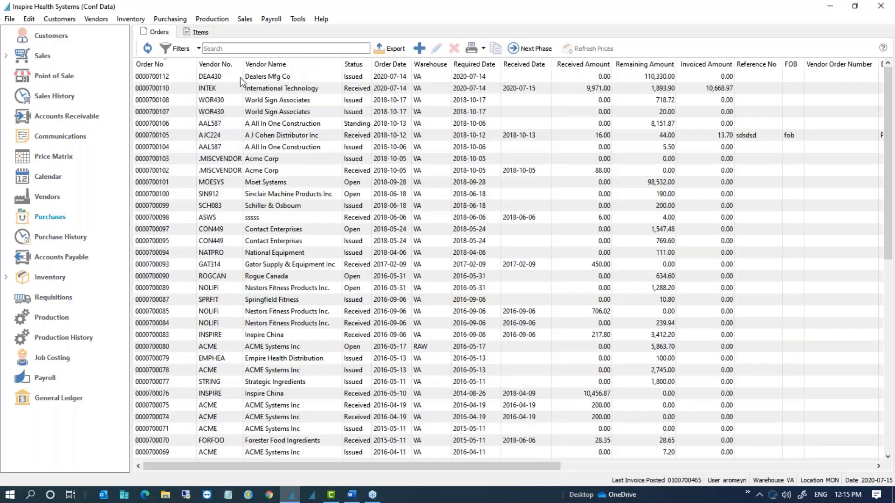
pyautogui.click(241, 78)
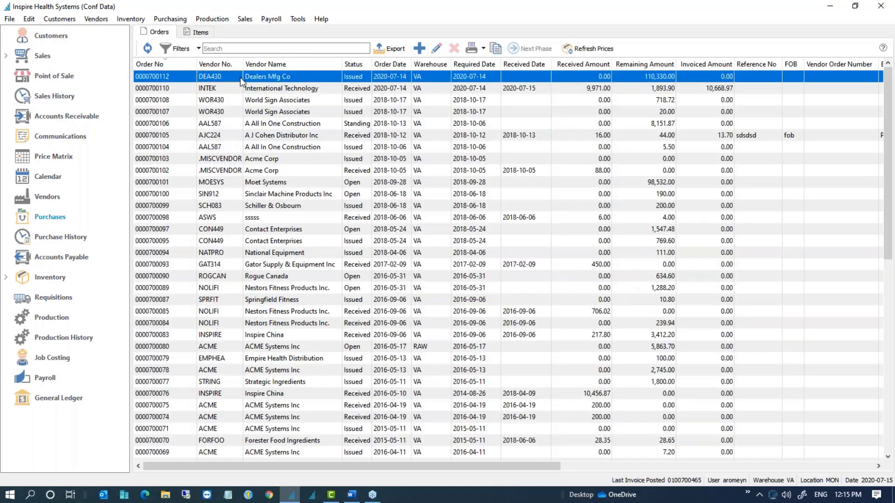
pyautogui.doubleClick(241, 78)
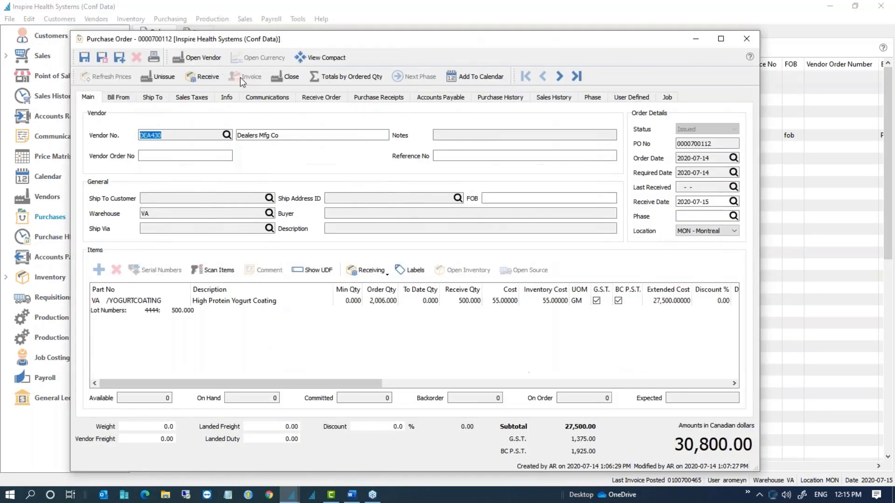
pyautogui.click(337, 76)
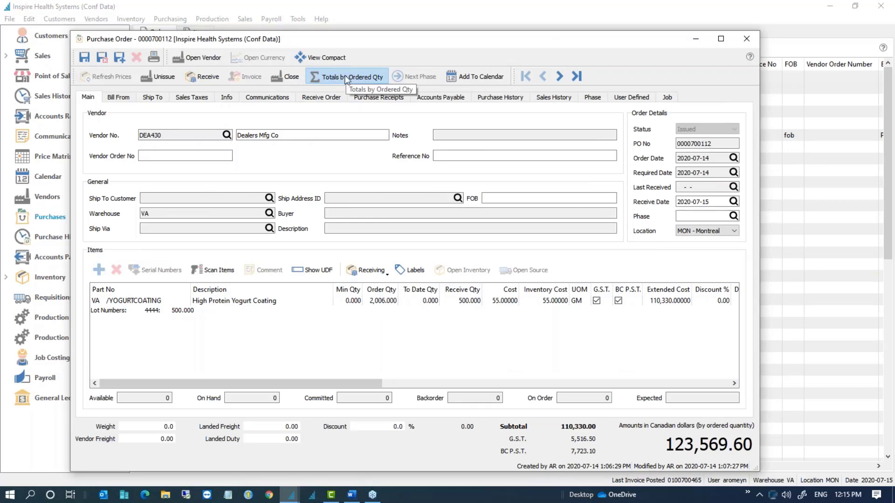
pyautogui.click(346, 79)
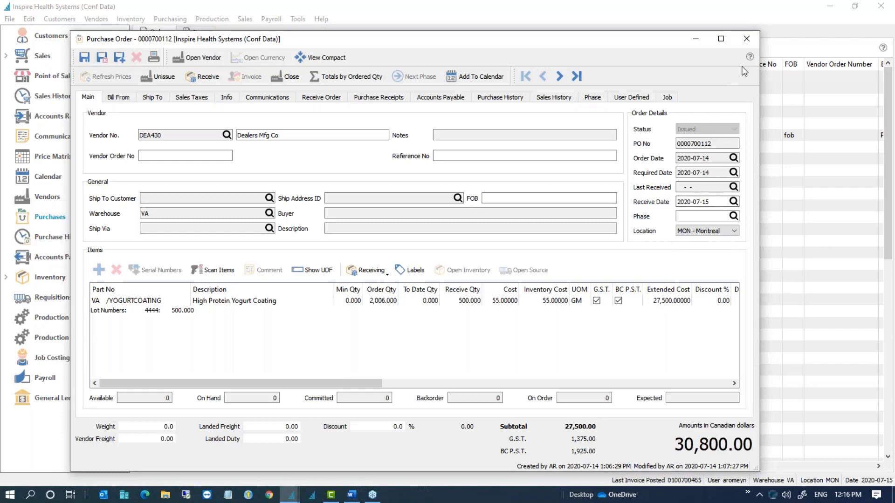
pyautogui.click(747, 38)
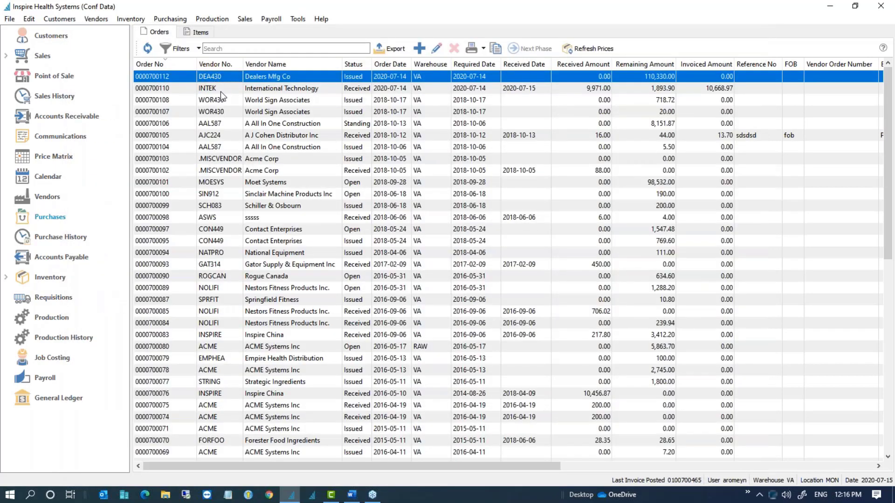
pyautogui.click(220, 89)
pyautogui.doubleClick(209, 91)
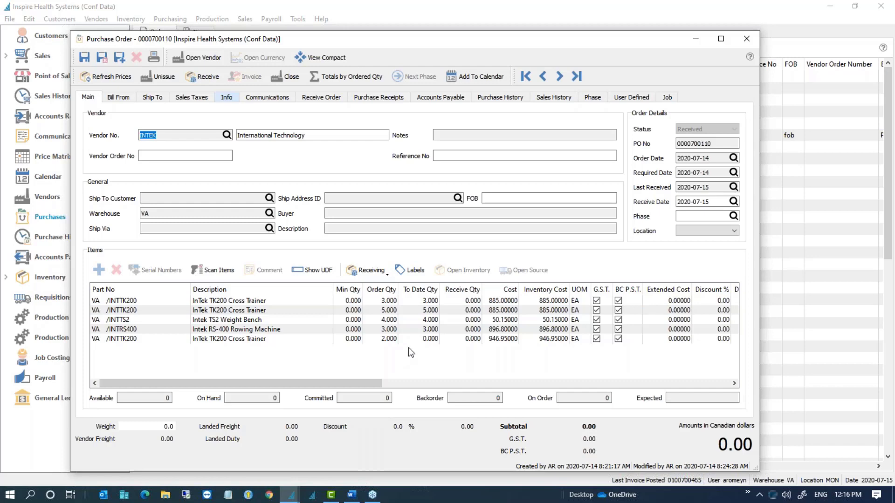
pyautogui.click(442, 98)
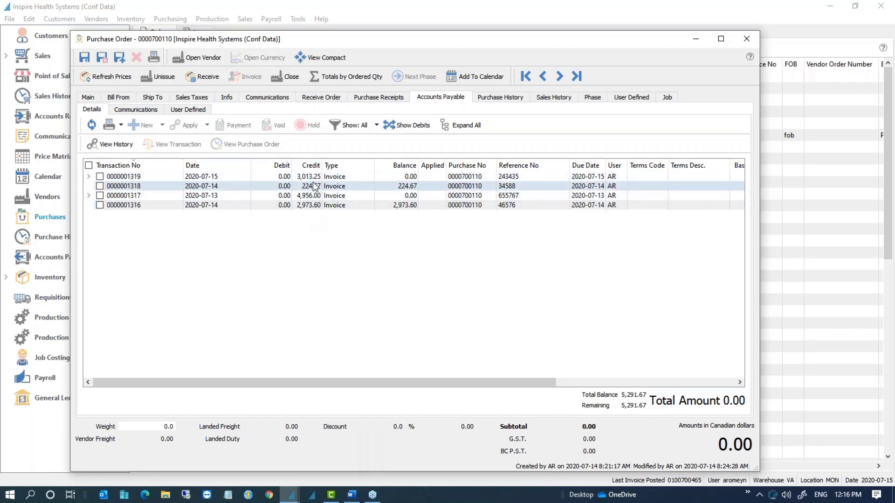
pyautogui.click(409, 177)
pyautogui.click(409, 196)
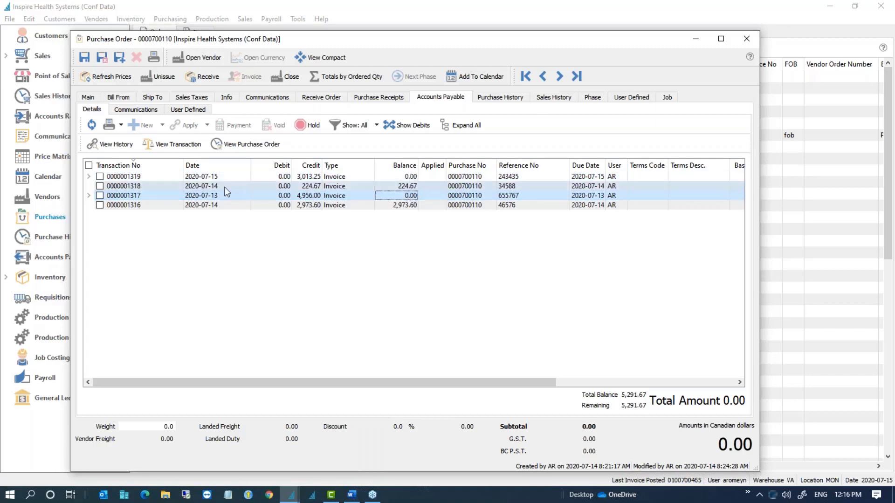
pyautogui.click(88, 177)
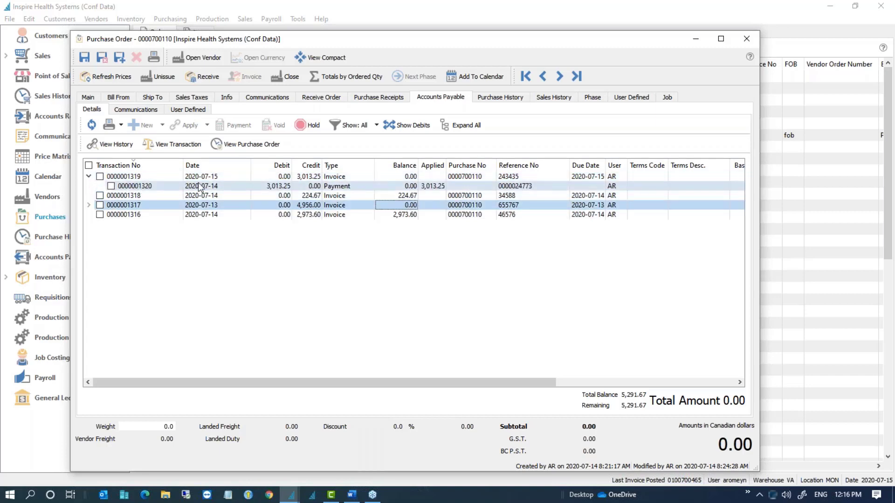
pyautogui.click(286, 187)
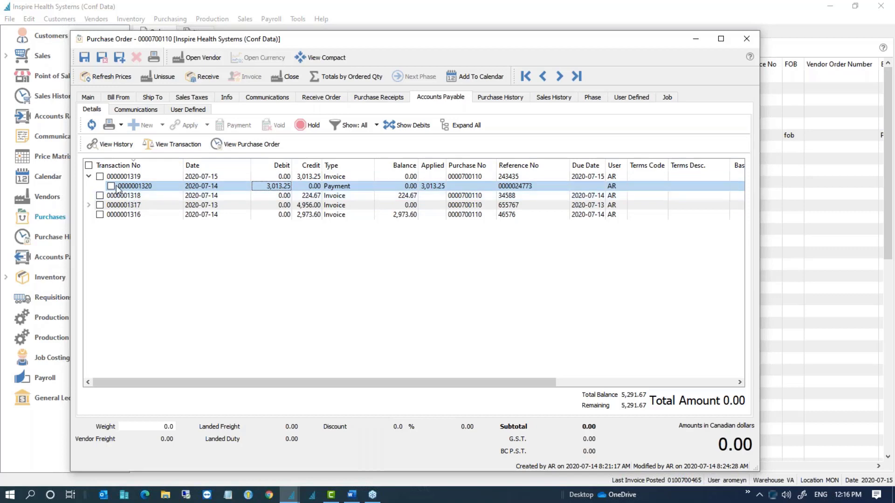
pyautogui.click(89, 177)
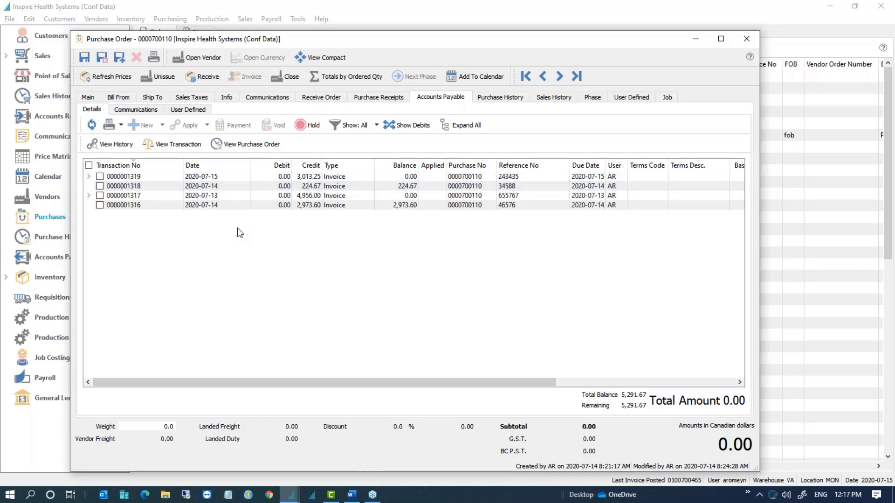
pyautogui.click(100, 205)
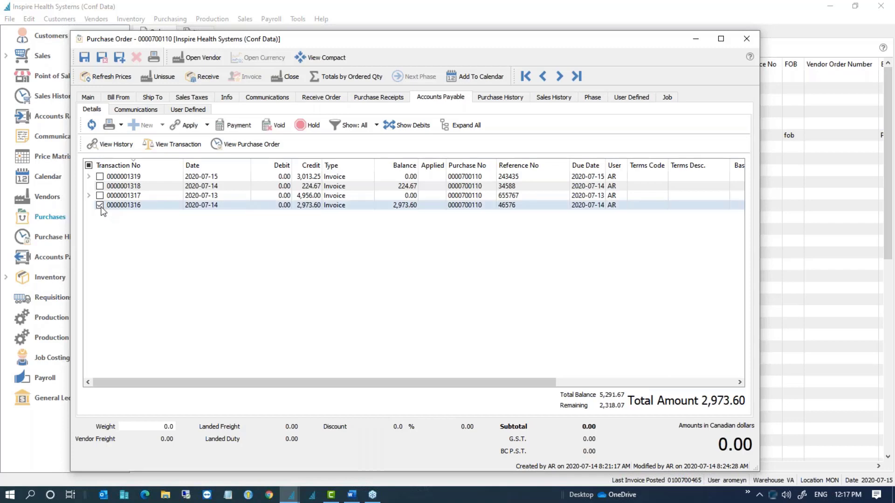
pyautogui.click(231, 125)
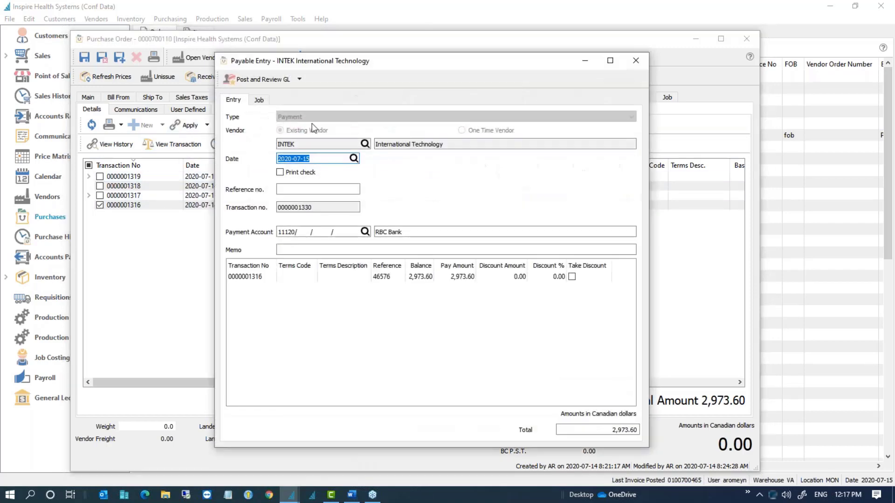
pyautogui.click(280, 173)
pyautogui.click(273, 79)
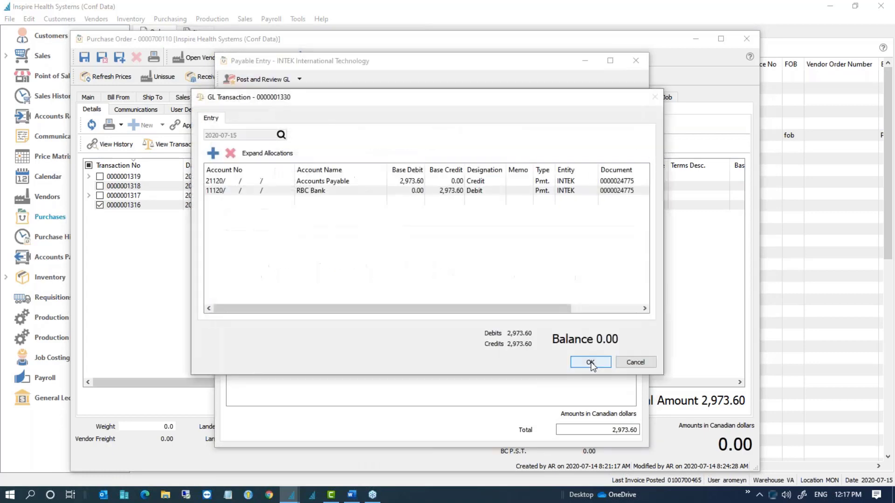
pyautogui.click(590, 363)
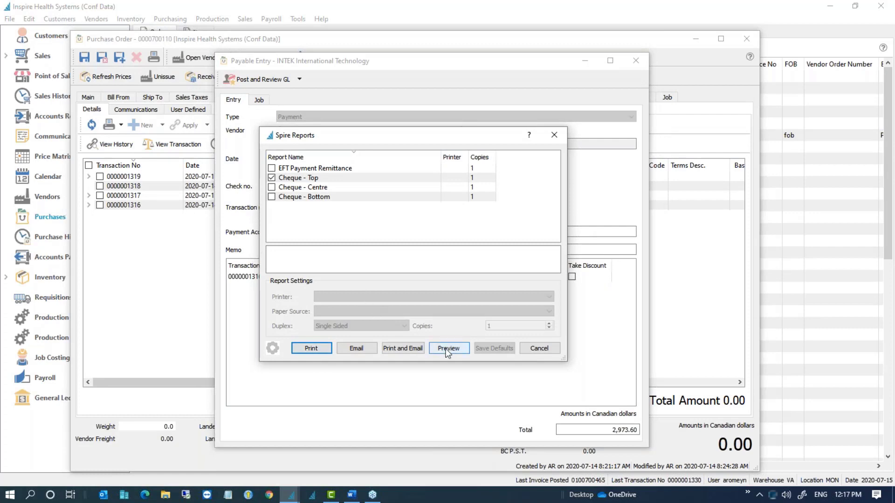
pyautogui.click(447, 348)
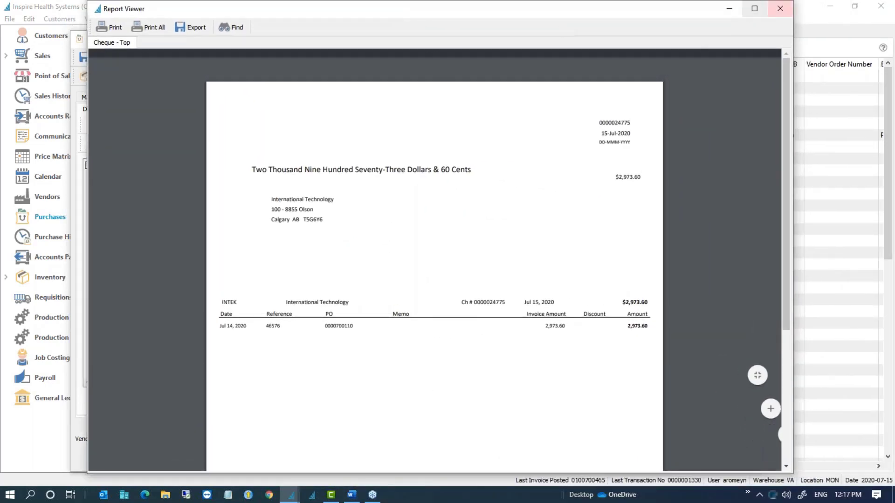
pyautogui.click(780, 9)
pyautogui.click(417, 274)
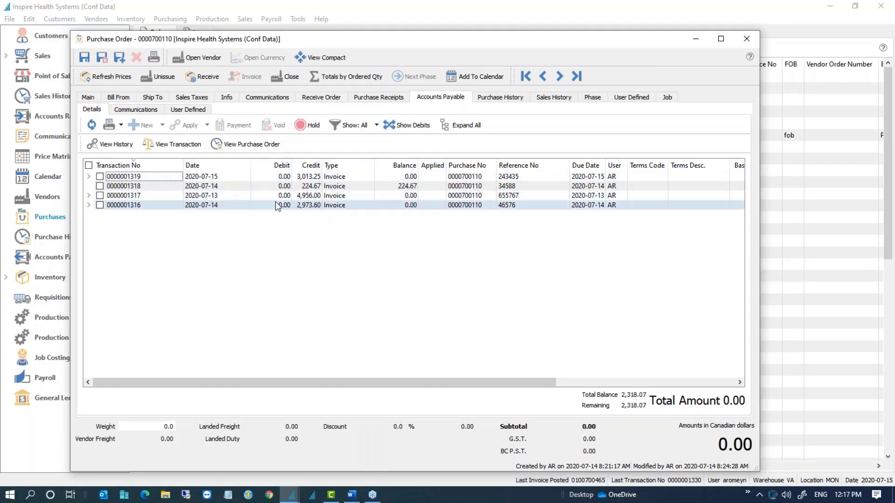
pyautogui.click(122, 207)
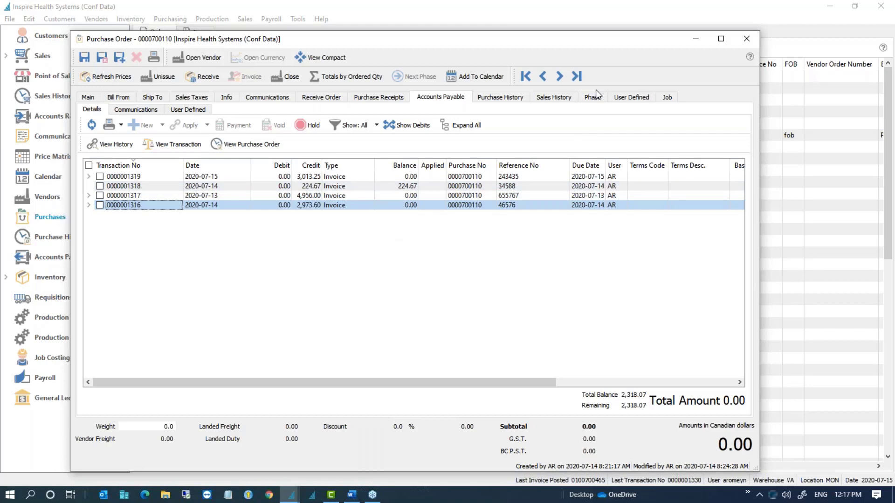
pyautogui.click(749, 40)
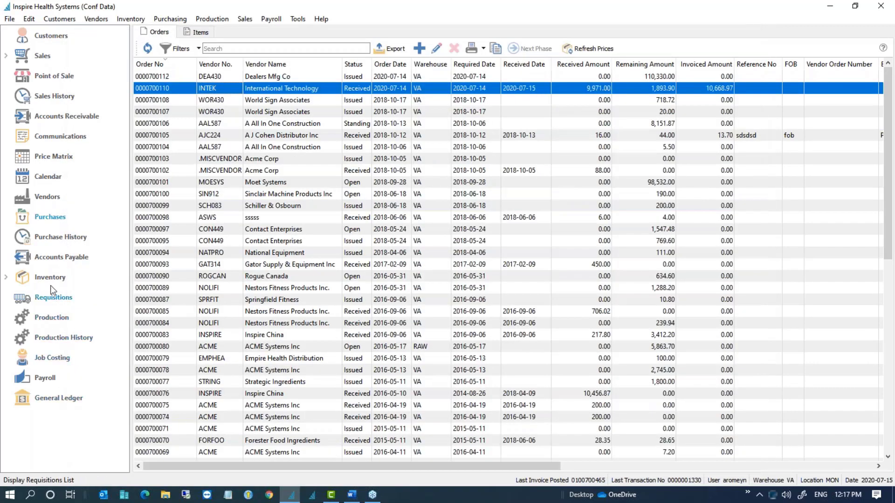
pyautogui.click(56, 238)
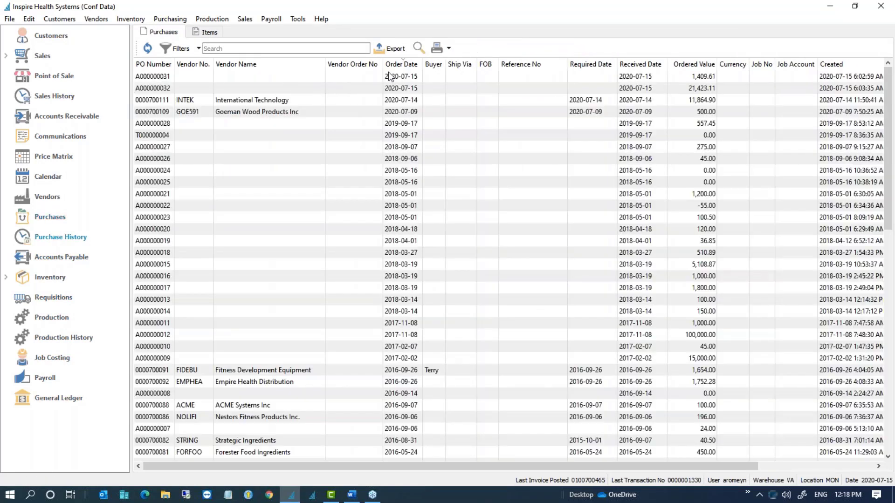
pyautogui.click(409, 68)
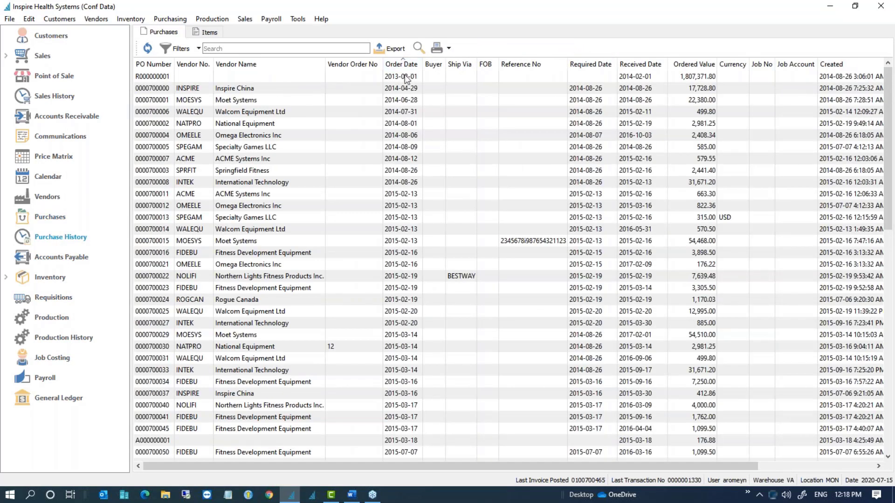
pyautogui.click(405, 66)
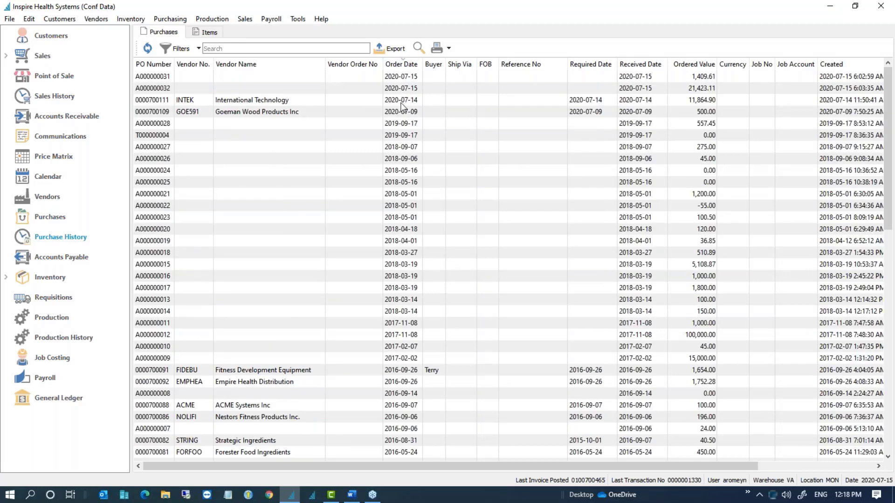
pyautogui.click(402, 102)
pyautogui.doubleClick(401, 103)
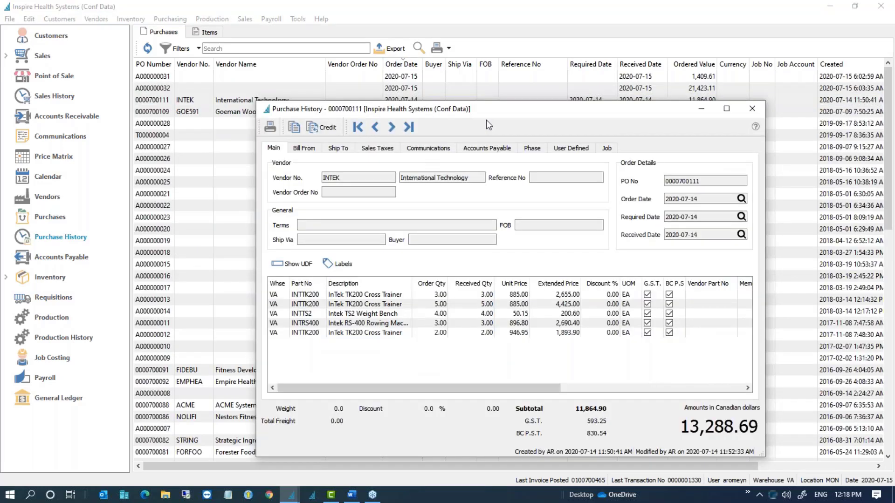
pyautogui.moveTo(496, 113); pyautogui.dragTo(346, 73)
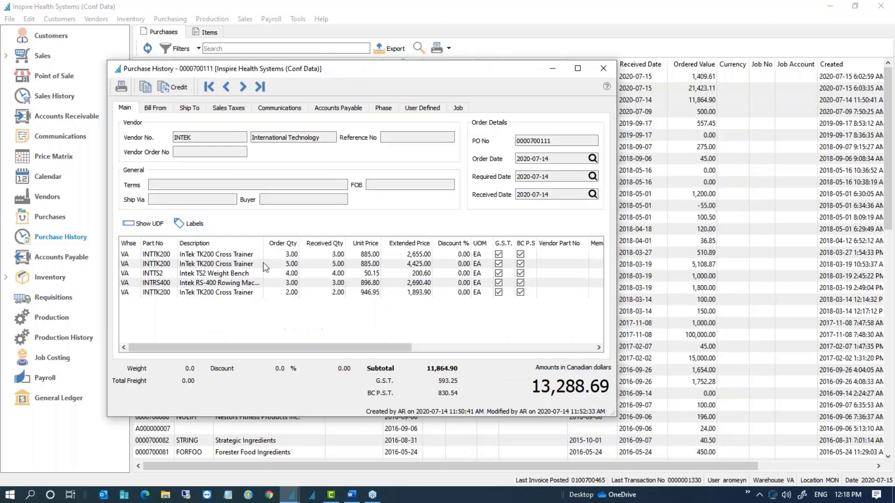
pyautogui.click(348, 108)
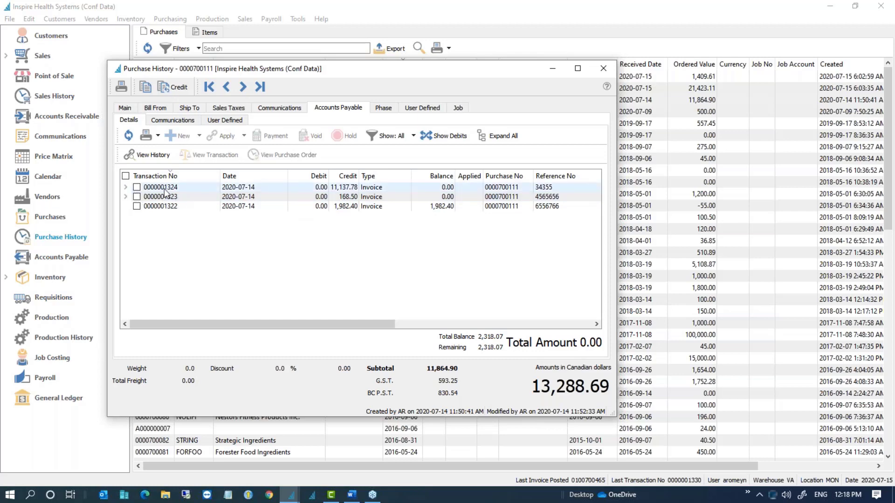
pyautogui.click(137, 206)
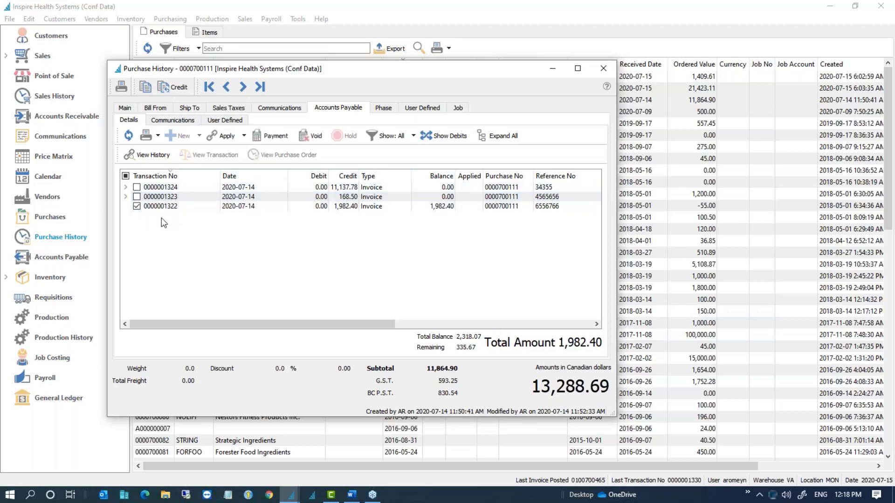
pyautogui.click(136, 206)
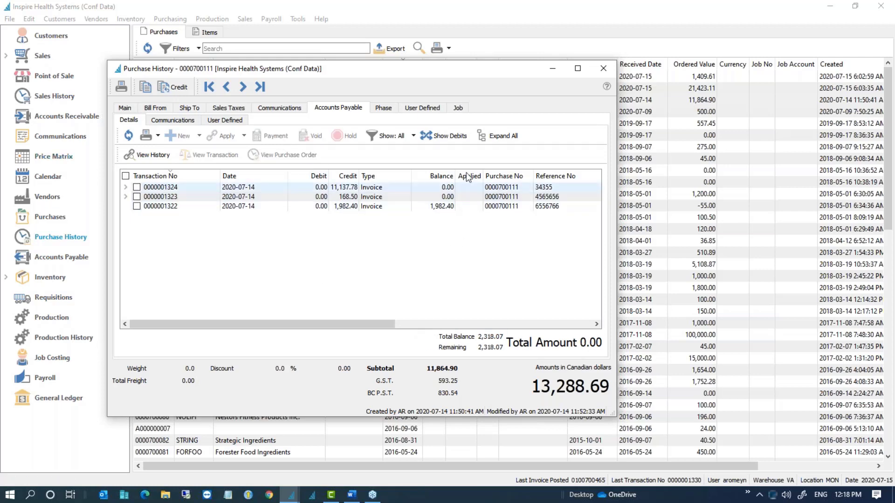
pyautogui.click(162, 205)
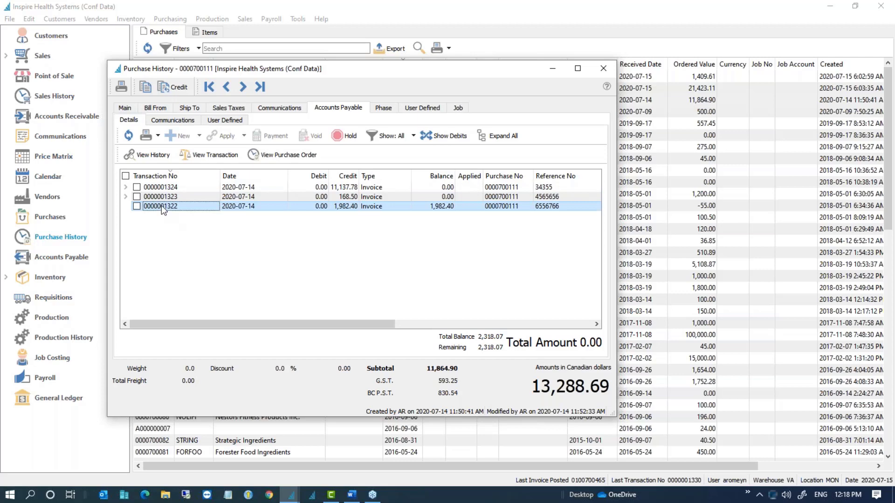
pyautogui.click(136, 206)
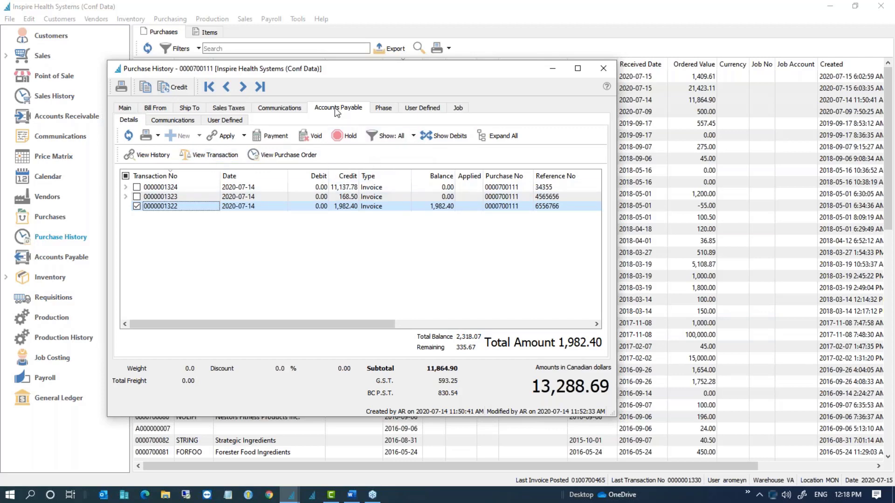
pyautogui.click(604, 69)
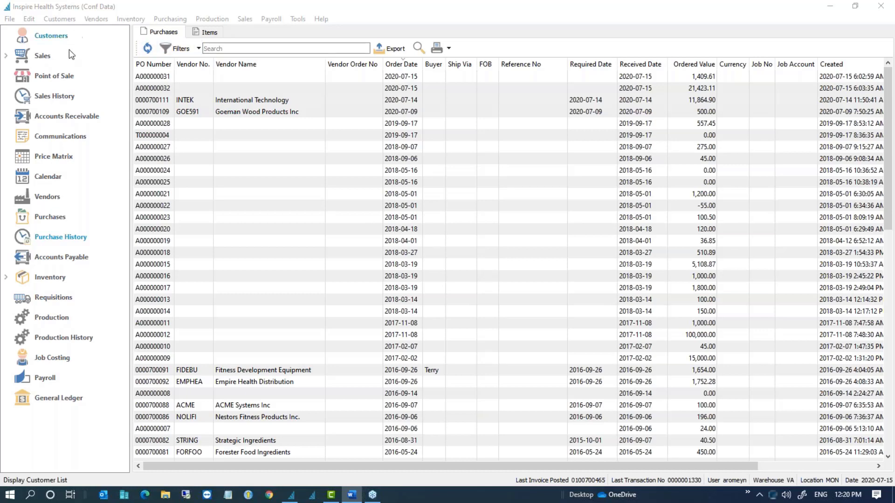
pyautogui.click(58, 281)
pyautogui.click(58, 282)
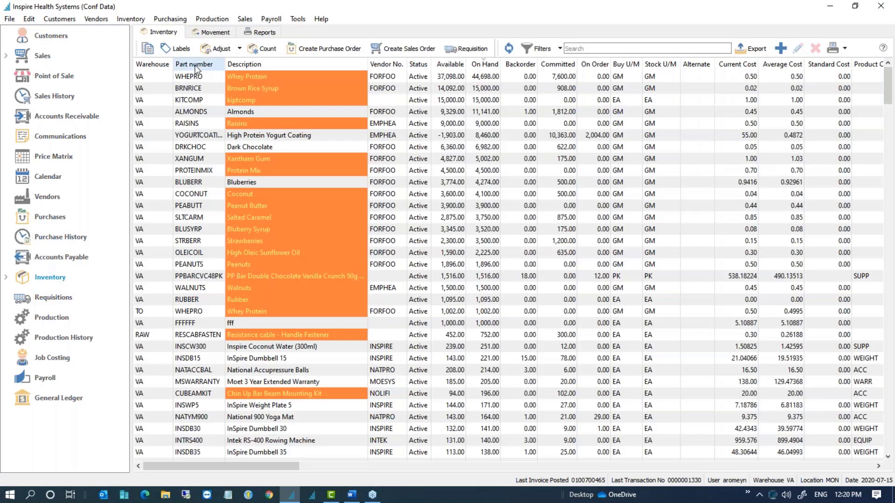
# Step: Sort the inventory by part number, descending, and open the YOGURTCOATING item
pyautogui.click(196, 65)
pyautogui.click(197, 66)
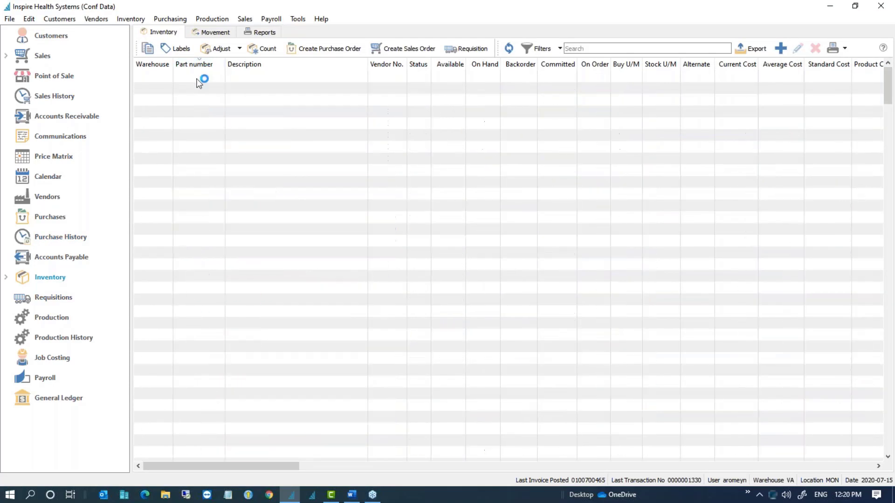
pyautogui.doubleClick(196, 83)
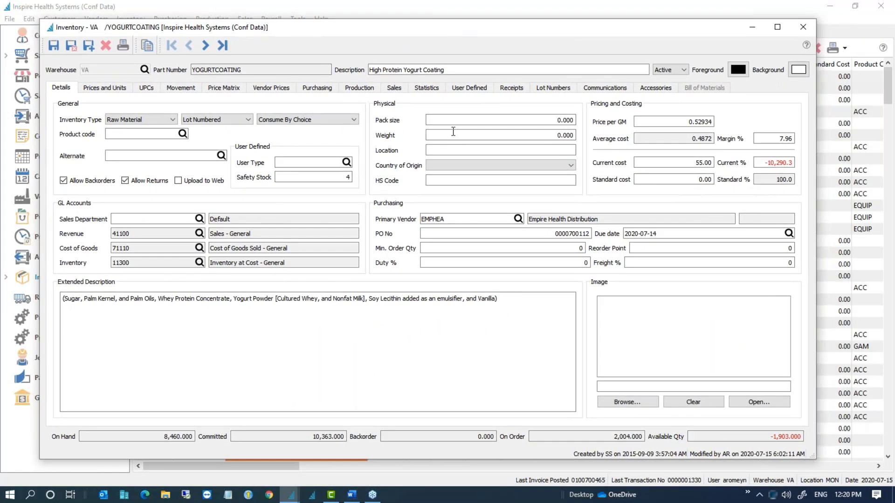
# Step: Show the item's Lot Numbers and view the history of lots 112233 and 22344
pyautogui.click(555, 88)
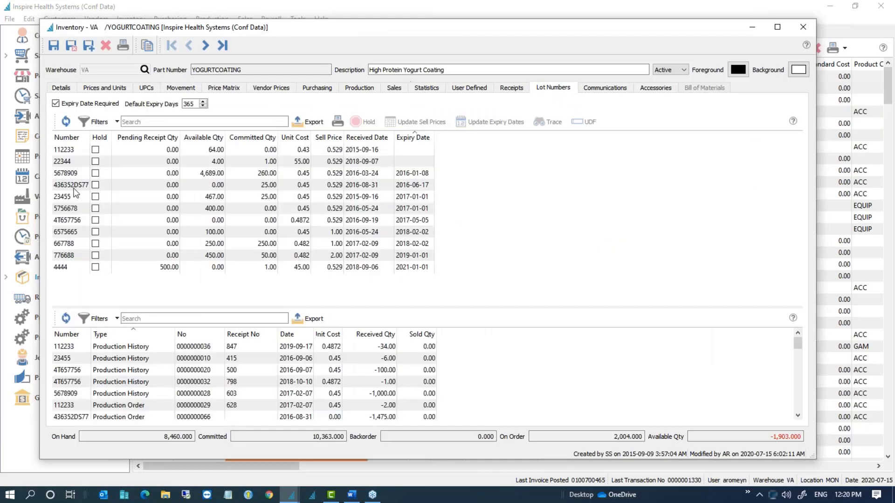
pyautogui.click(71, 151)
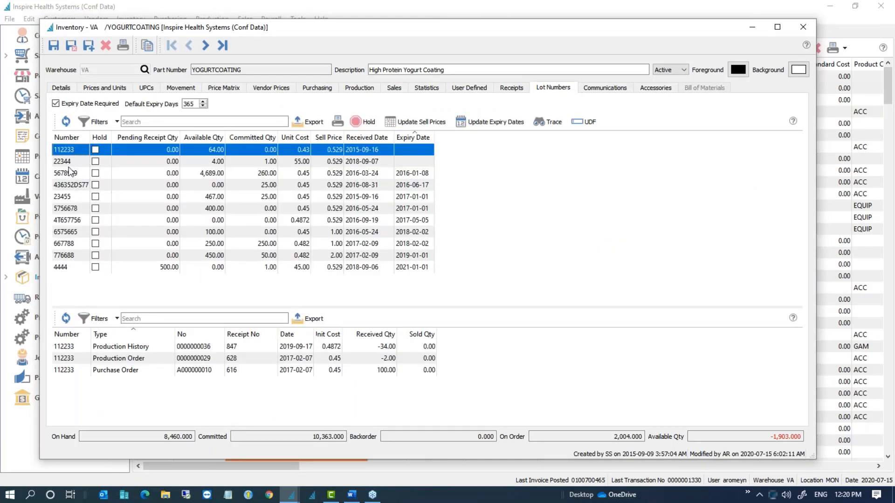
pyautogui.click(69, 163)
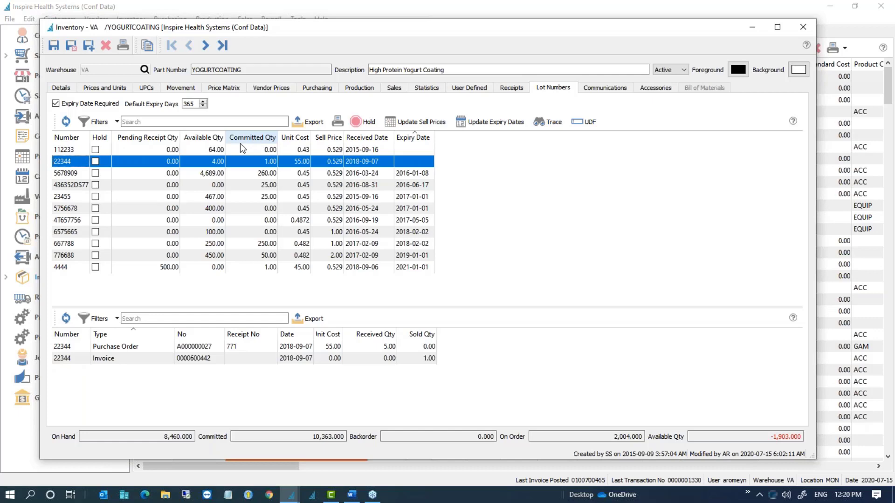
# Step: Open and close the lot list's filter options twice
pyautogui.click(118, 122)
pyautogui.click(513, 219)
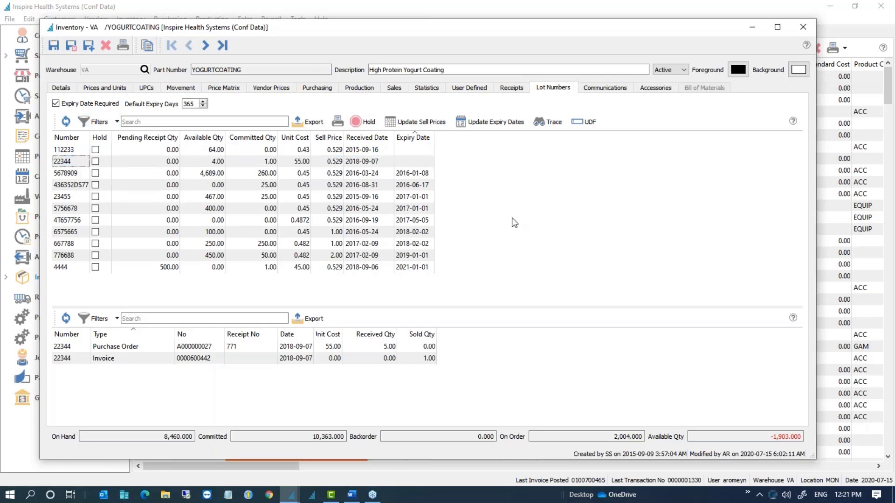
pyautogui.click(117, 123)
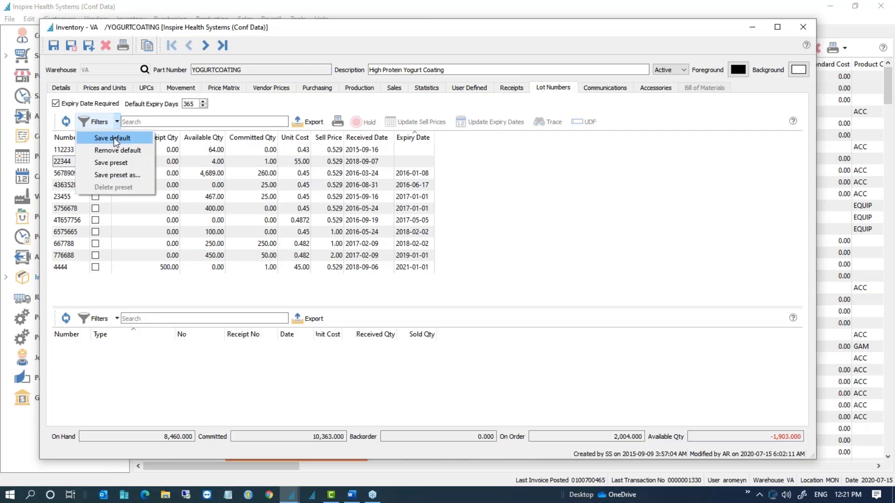
pyautogui.click(530, 192)
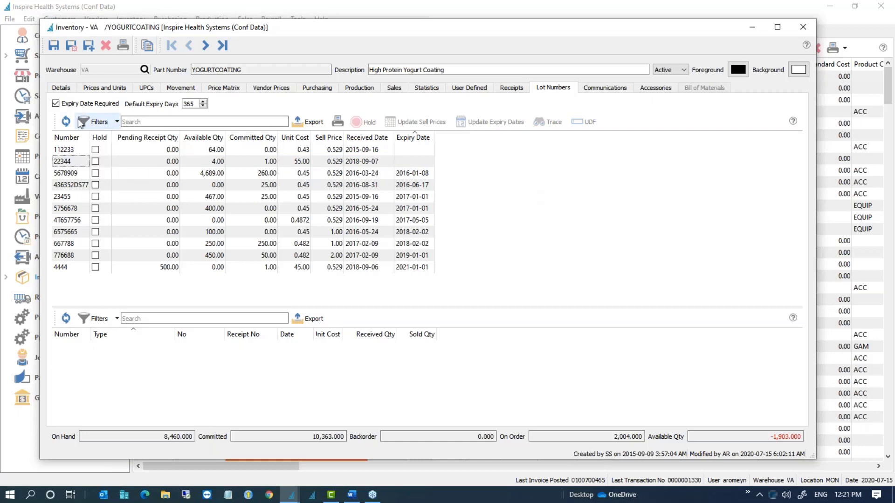
# Step: Show the 'Match if All' criteria bar, browse its columns without choosing, then view lot 112233's history
pyautogui.click(95, 122)
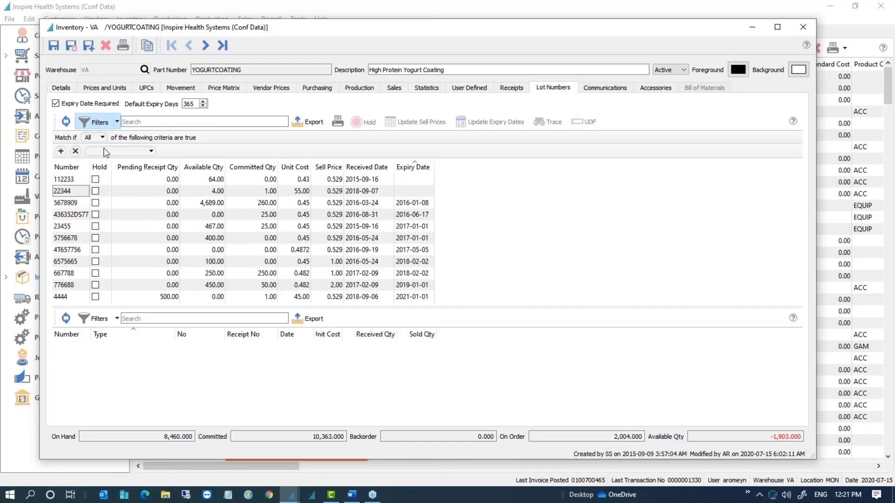
pyautogui.click(104, 150)
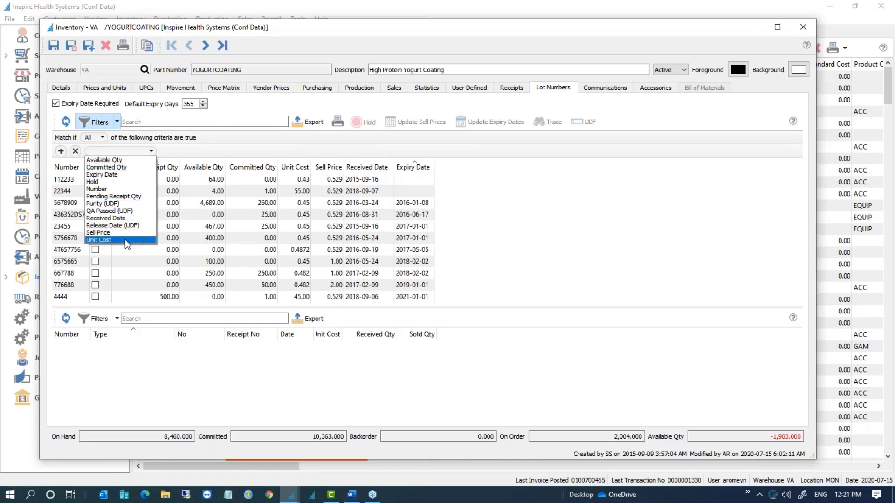
pyautogui.click(536, 217)
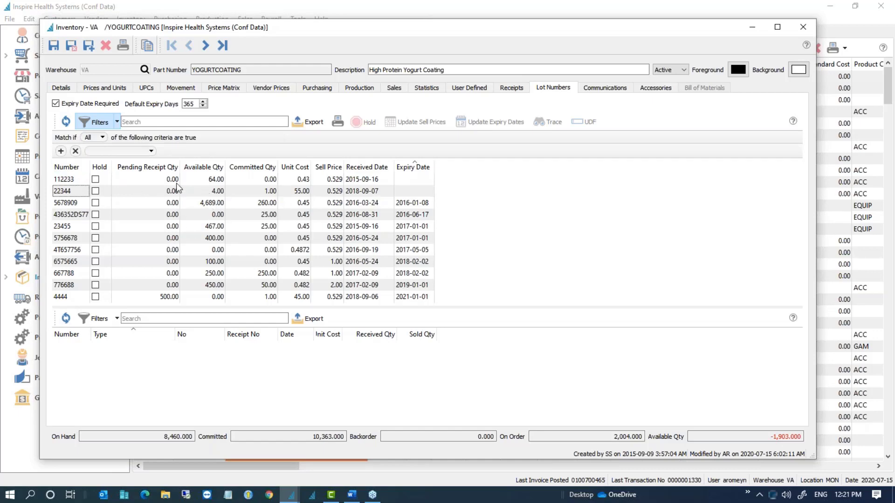
pyautogui.click(160, 184)
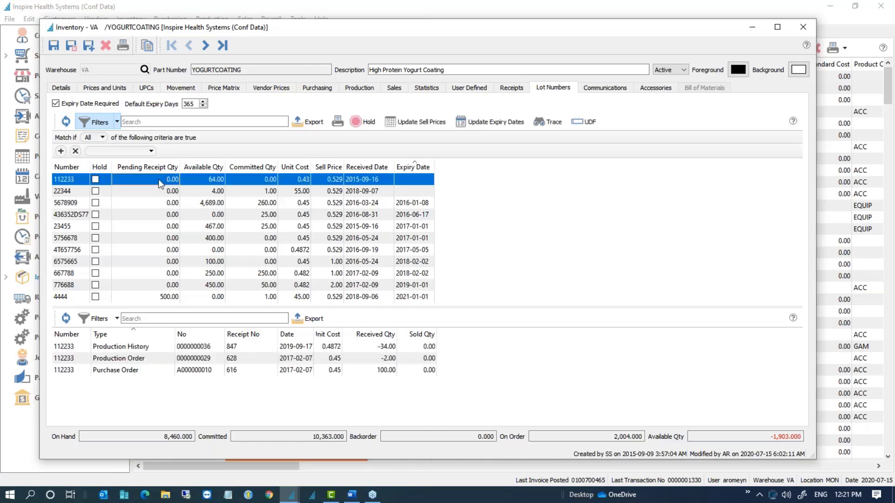
pyautogui.click(162, 298)
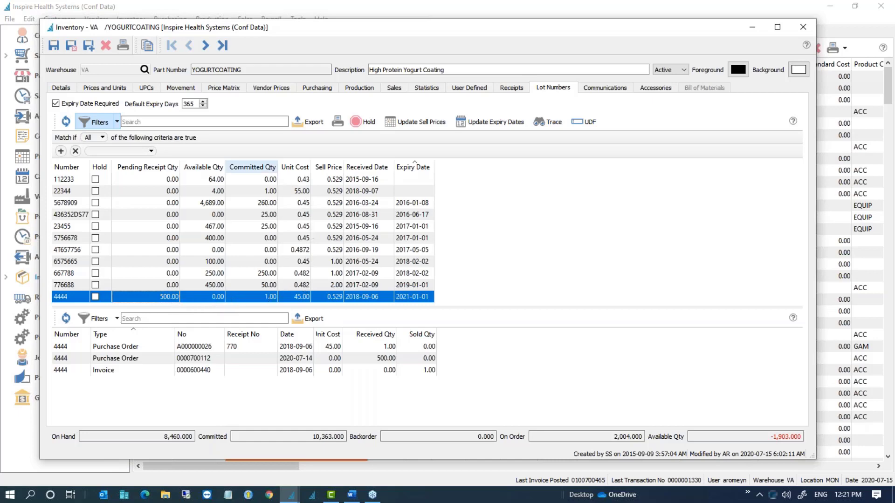
pyautogui.click(266, 181)
pyautogui.click(266, 193)
pyautogui.click(265, 205)
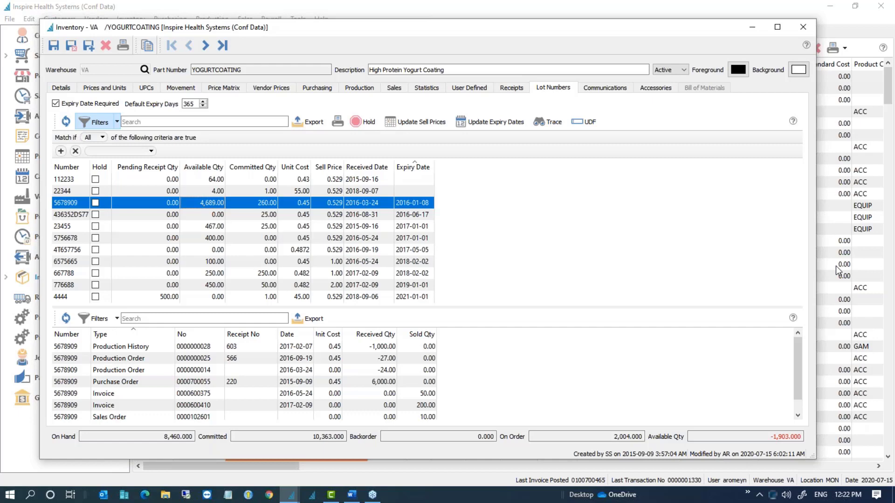
pyautogui.click(415, 181)
pyautogui.click(416, 297)
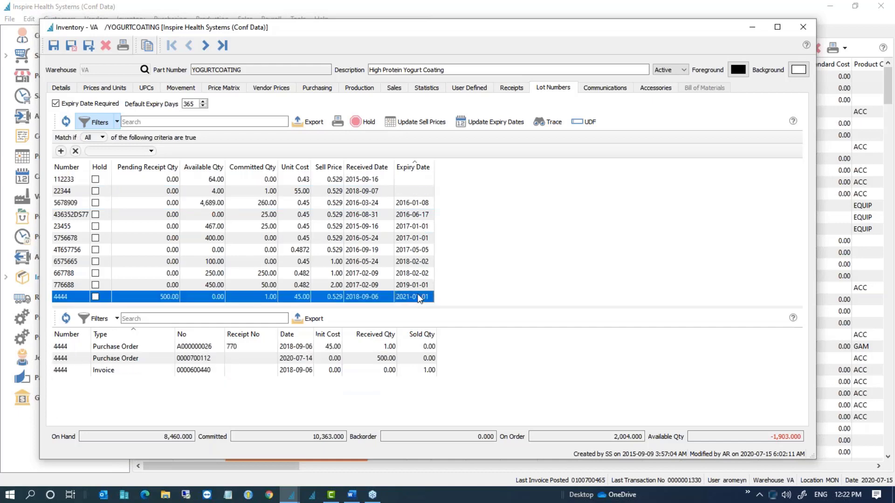
pyautogui.click(406, 182)
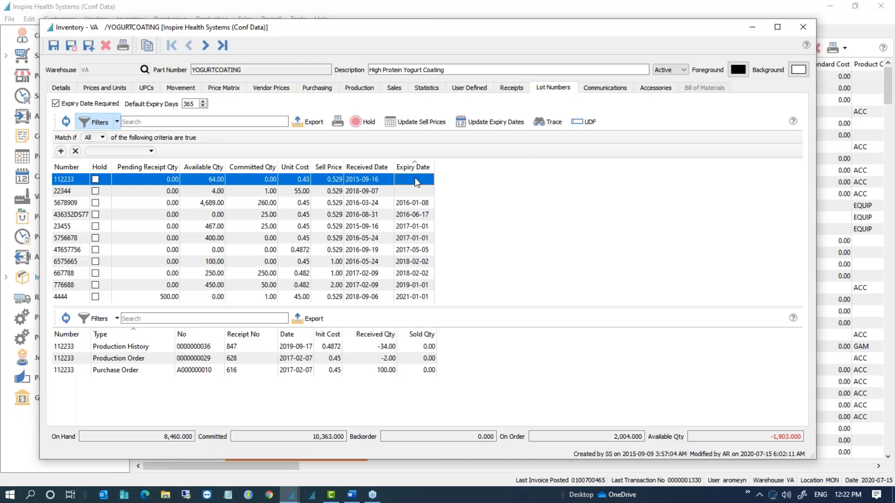
# Step: Select lots 112233 and 22344 and update their expiry date to July 15, 2021
pyautogui.keyDown('shift'); pyautogui.click(416, 192); pyautogui.keyUp('shift')
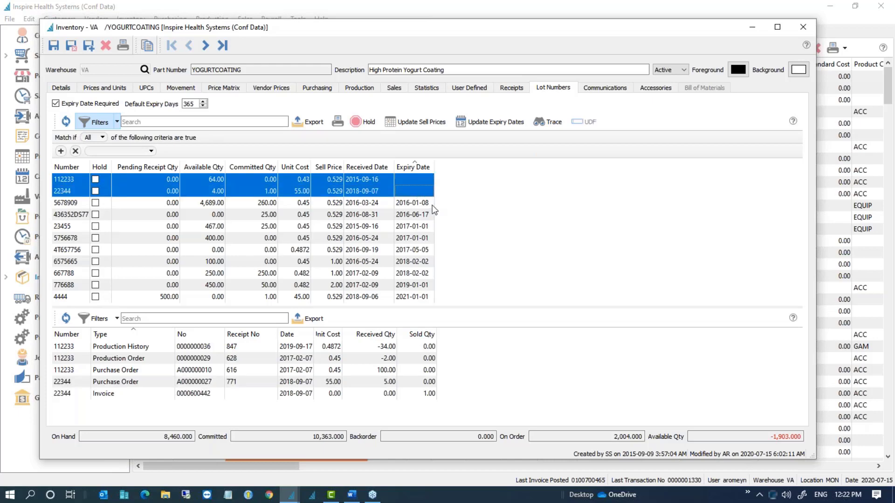
pyautogui.click(495, 124)
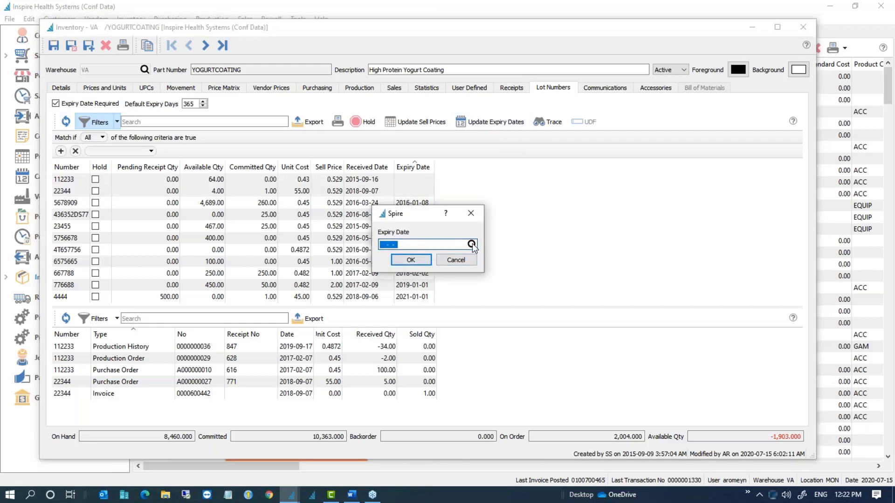
pyautogui.click(471, 244)
pyautogui.click(493, 189)
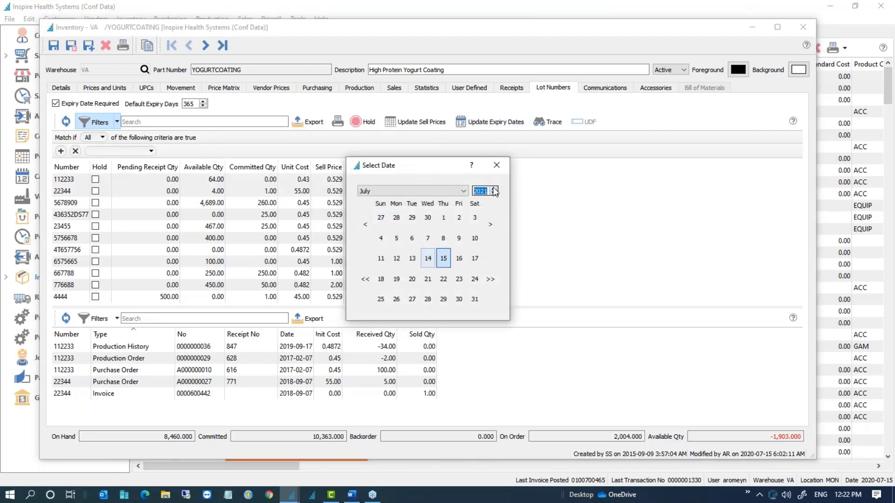
pyautogui.click(445, 259)
pyautogui.click(418, 260)
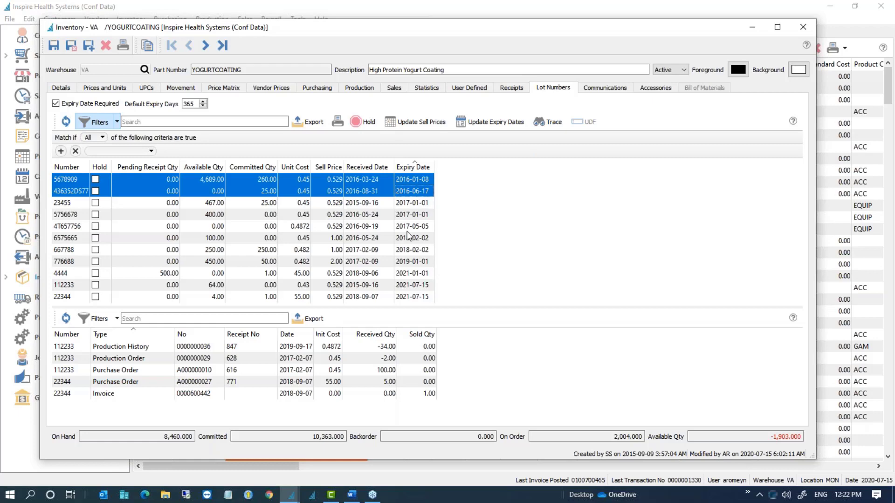
# Step: Sort lots by sell price and change the five 0.529 lots' sell price to 1.50
pyautogui.click(321, 172)
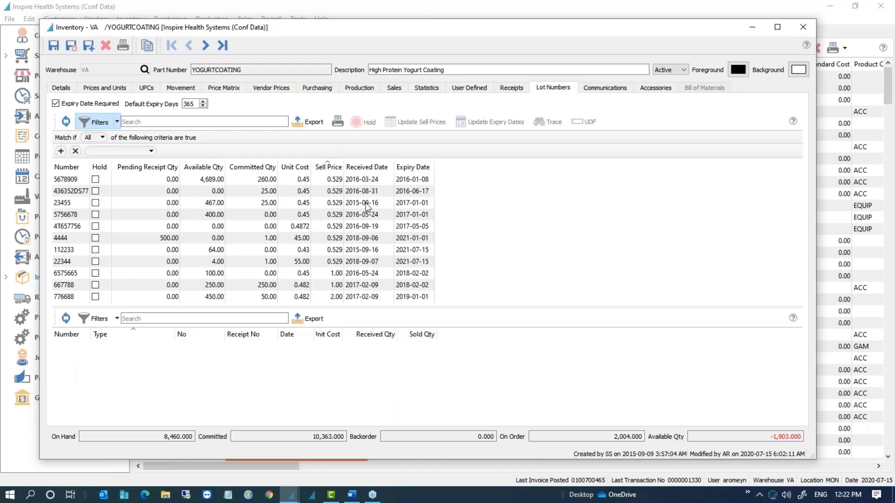
pyautogui.moveTo(331, 180); pyautogui.dragTo(327, 223)
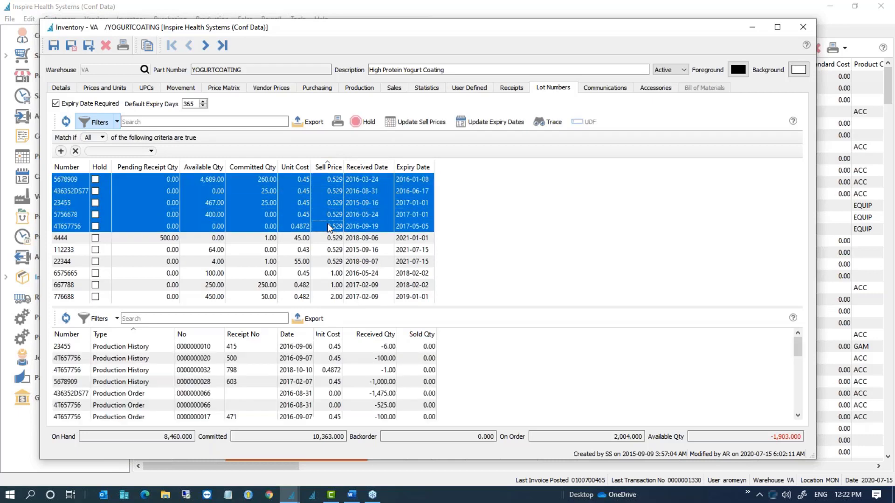
pyautogui.click(416, 122)
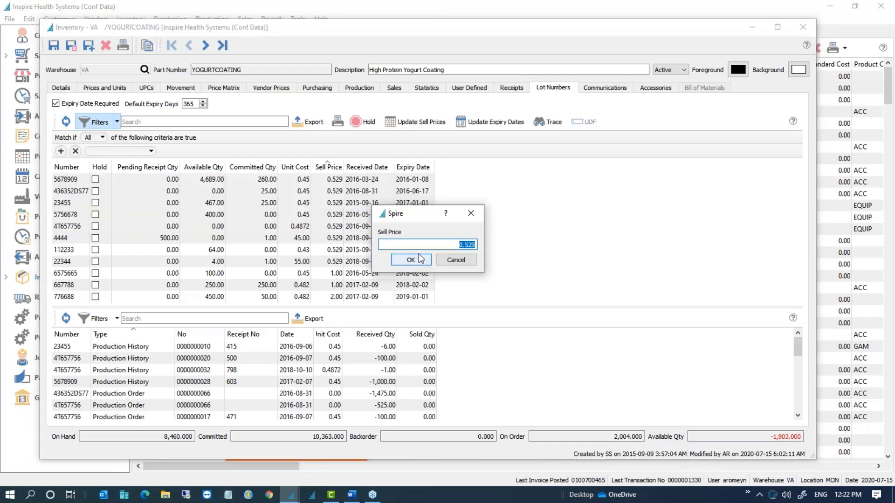
pyautogui.write('1.5')
pyautogui.press('Tab')
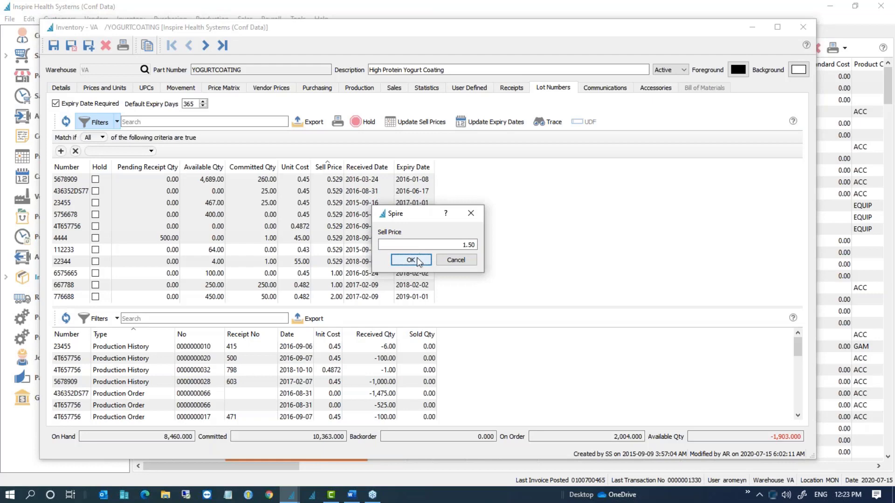
pyautogui.click(418, 264)
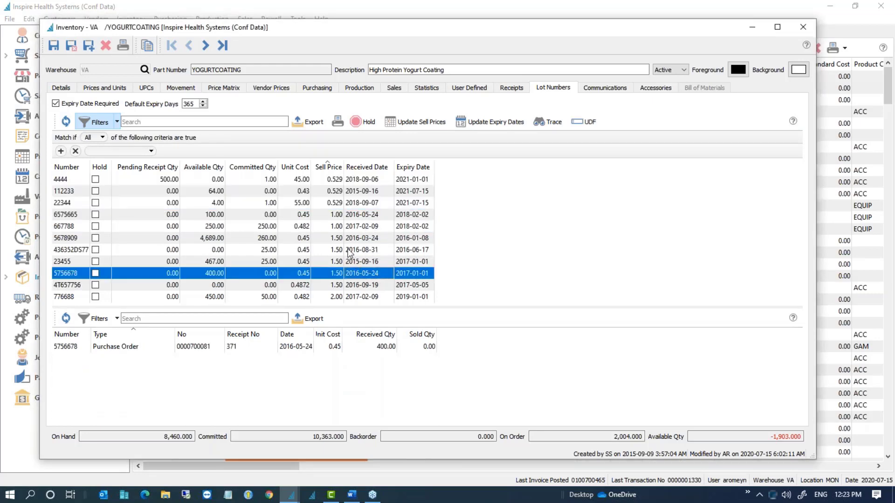
# Step: Check the five repriced lots, then view lot 667788's transactions
pyautogui.click(342, 238)
pyautogui.moveTo(343, 238); pyautogui.dragTo(348, 285)
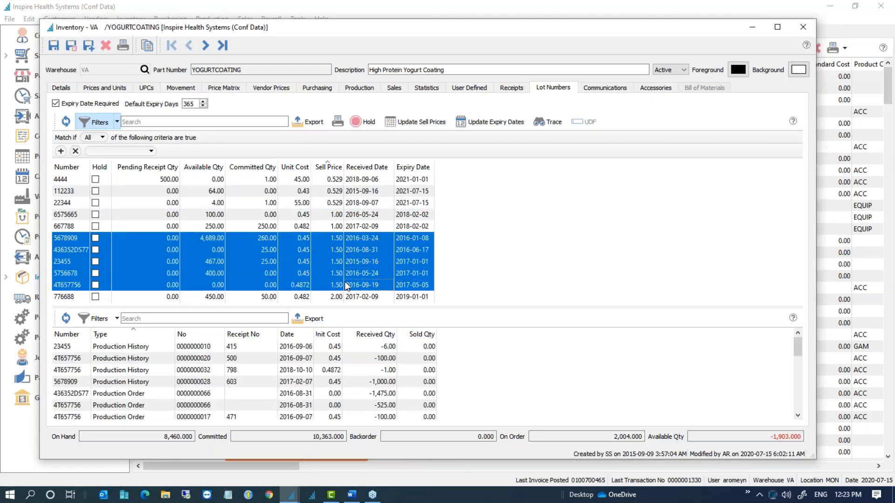
pyautogui.click(342, 228)
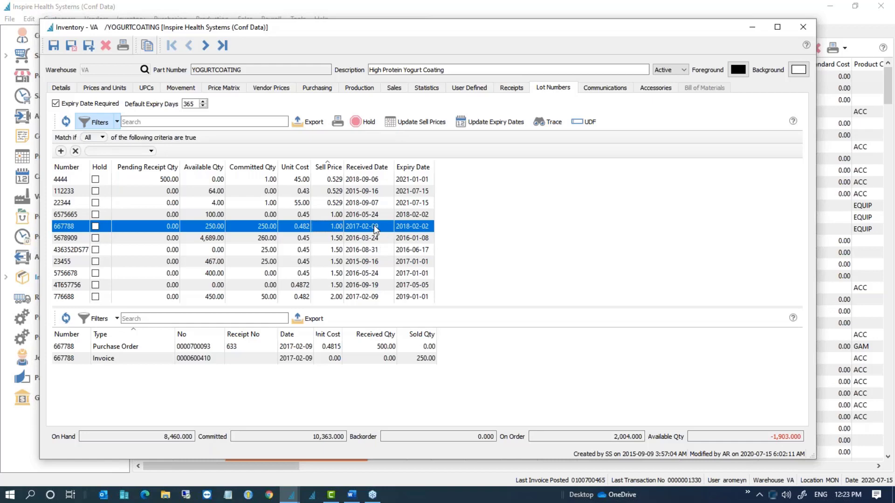
# Step: Uncheck Expiry Date Required, keeping Default Expiry Days at 365, and view lot 4444's transactions
pyautogui.click(421, 178)
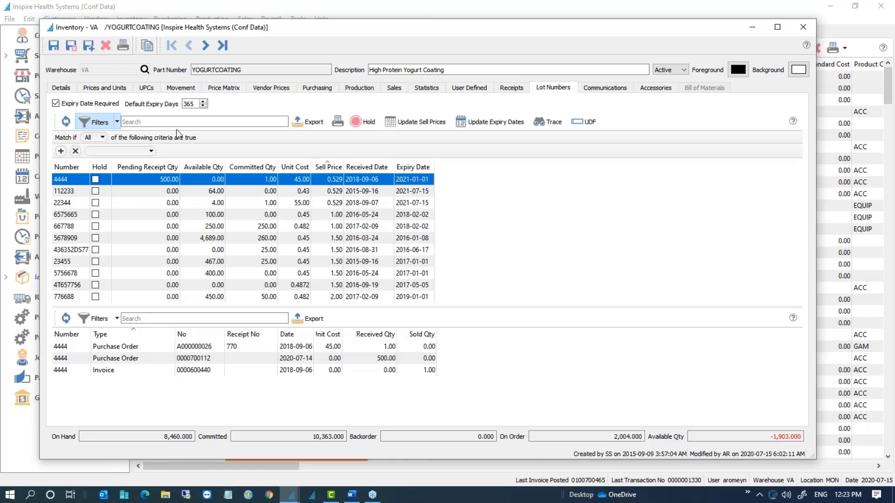
pyautogui.click(67, 106)
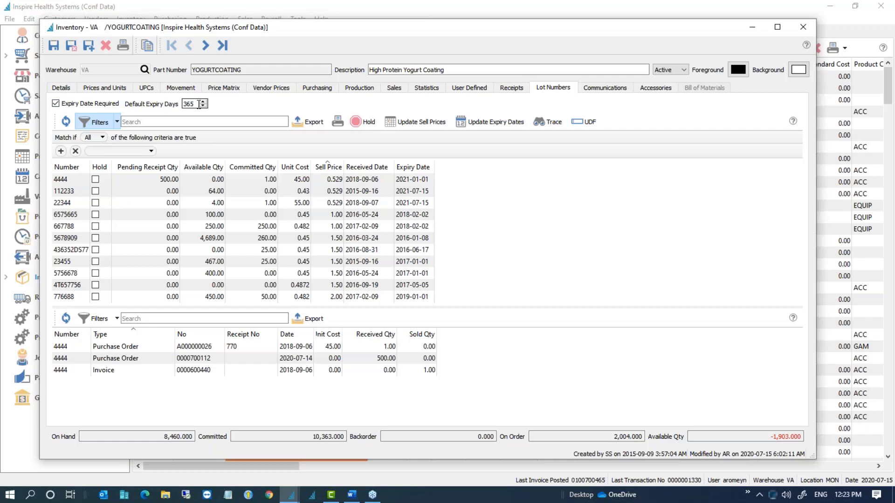
pyautogui.moveTo(195, 104); pyautogui.dragTo(184, 107)
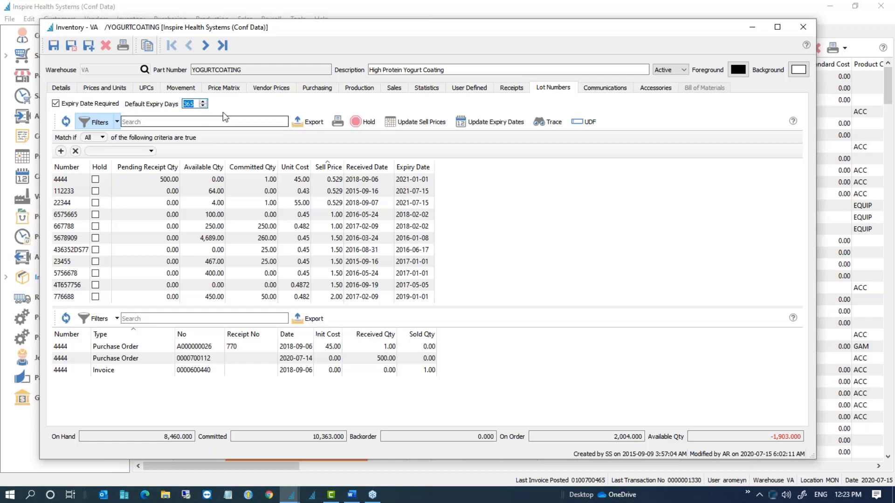
pyautogui.click(195, 102)
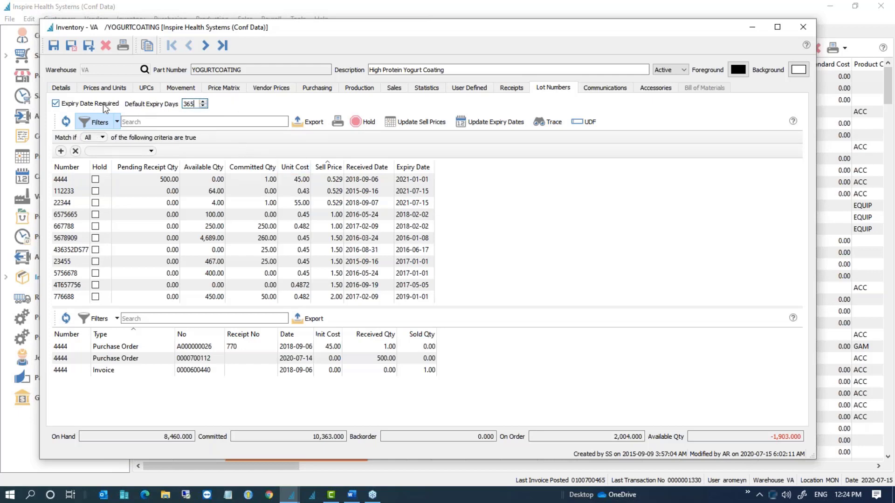
pyautogui.click(118, 105)
pyautogui.click(76, 179)
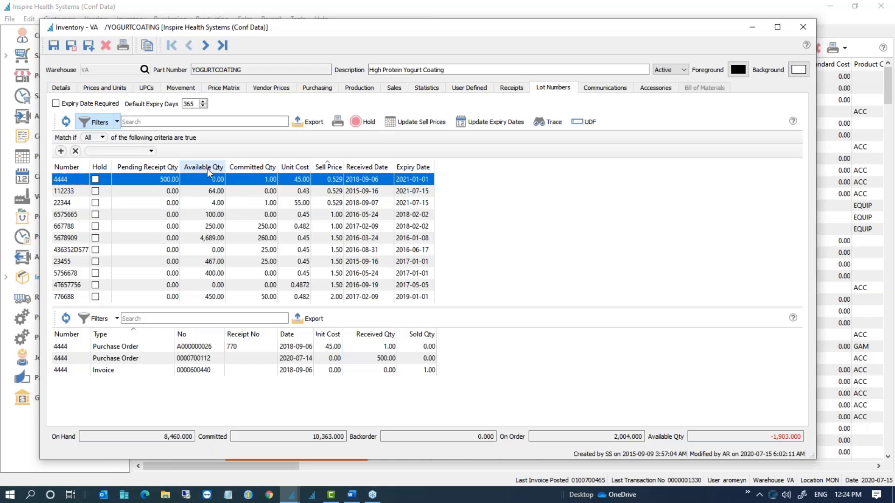
# Step: Cancel a spreadsheet export of the lot list and move Available Qty after Committed Qty
pyautogui.click(311, 123)
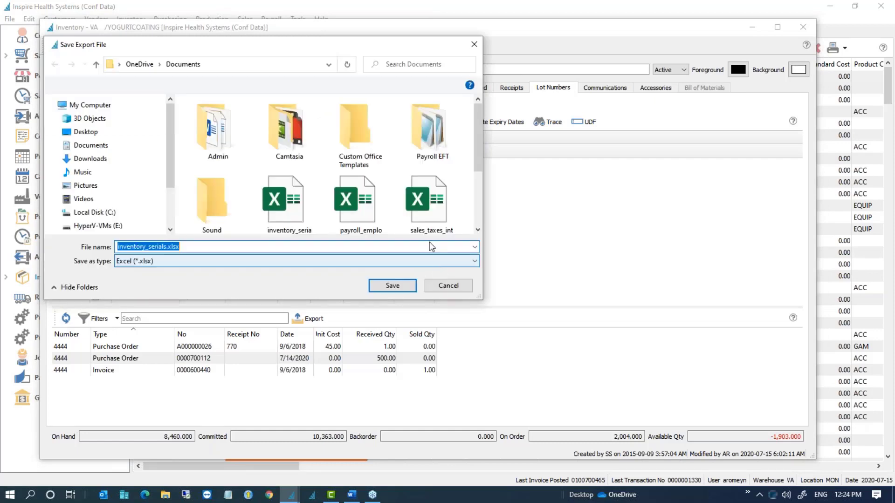
pyautogui.click(448, 286)
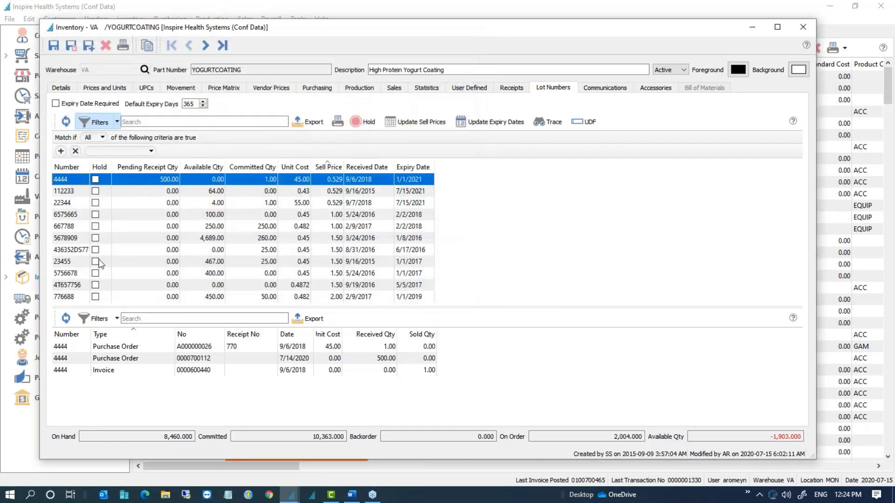
pyautogui.moveTo(200, 168); pyautogui.dragTo(267, 170)
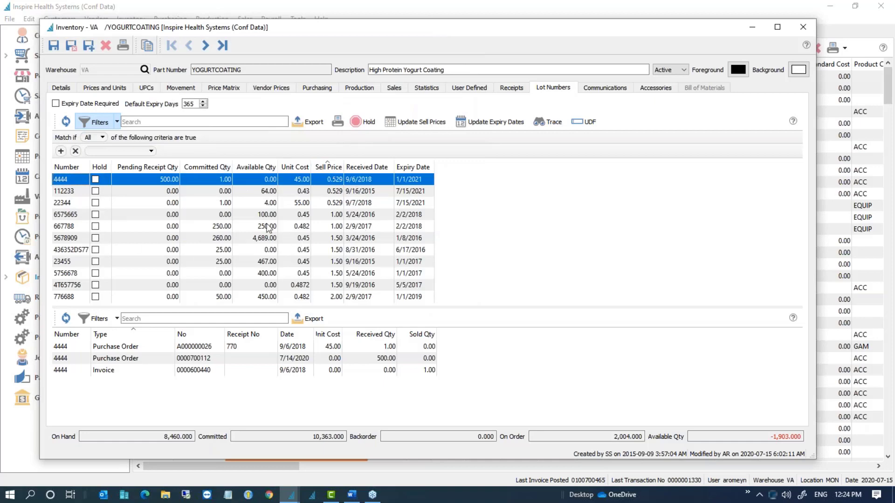
# Step: View transactions for lots 6575665, 112233, 4444 and finally 5678909
pyautogui.click(99, 216)
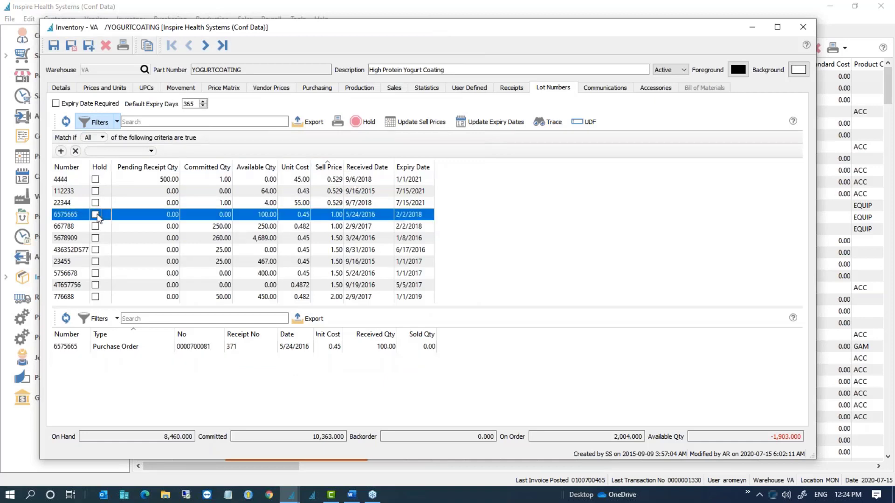
pyautogui.click(90, 192)
pyautogui.click(74, 181)
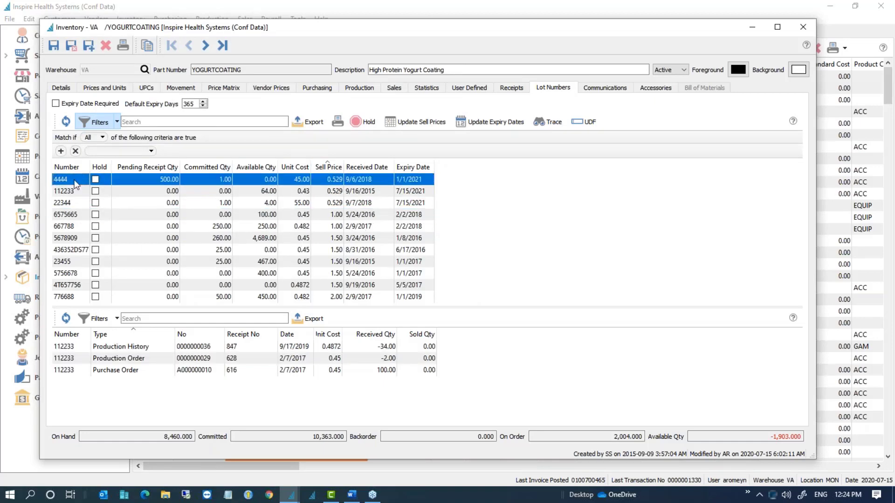
pyautogui.click(72, 235)
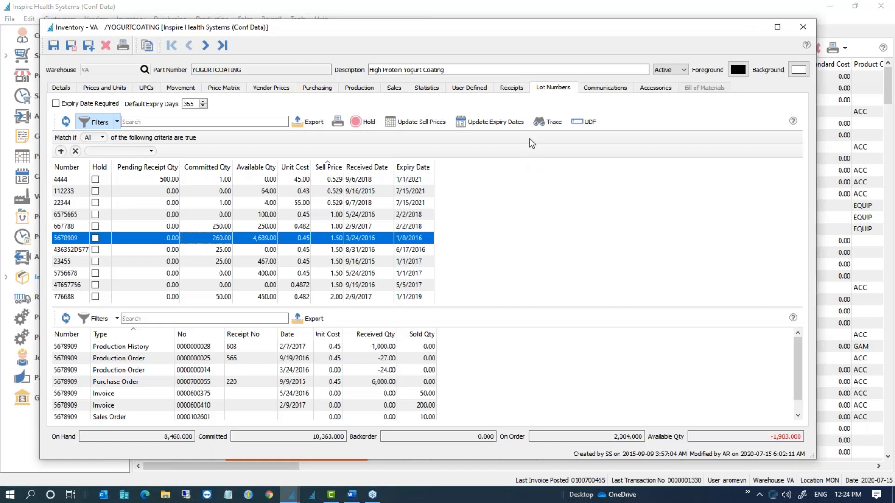
# Step: Run a trace on lot 5678909 and position the Lot Trace Results window
pyautogui.click(554, 125)
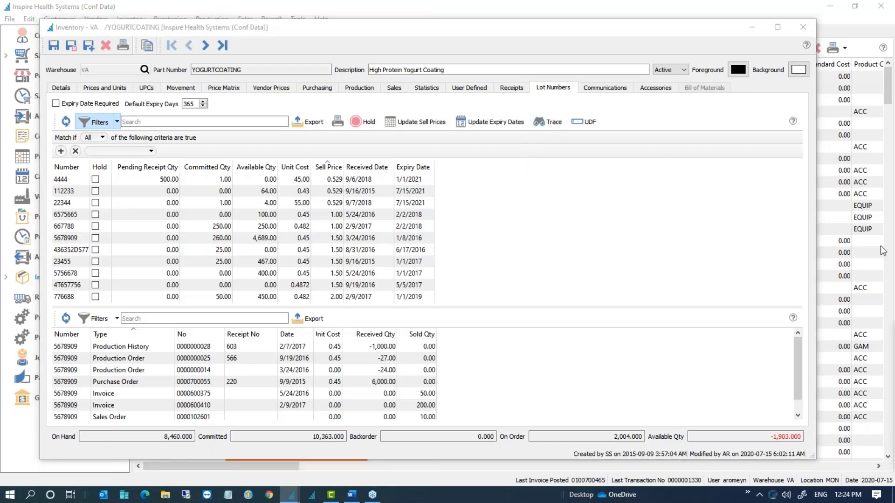
pyautogui.moveTo(894, 305)
pyautogui.mouseDown()
pyautogui.moveTo(607, 197)
pyautogui.moveTo(343, 168)
pyautogui.moveTo(332, 154)
pyautogui.mouseUp()
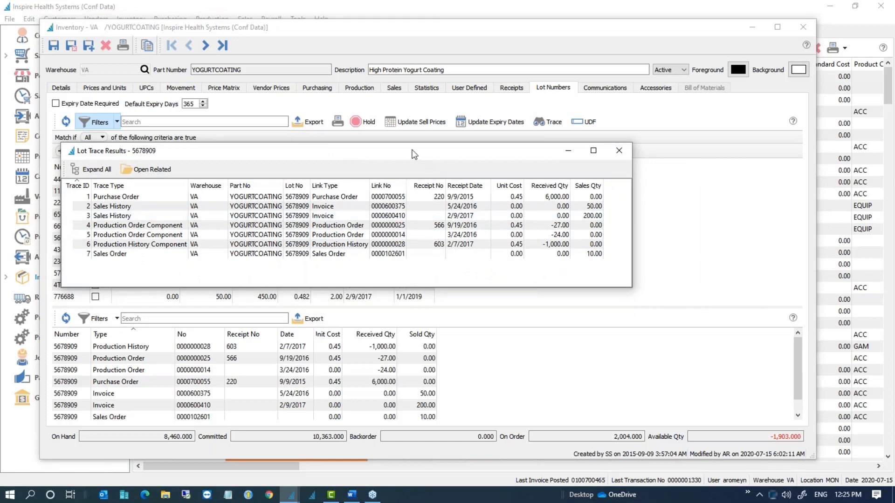
pyautogui.moveTo(411, 157); pyautogui.dragTo(421, 283)
pyautogui.moveTo(152, 274); pyautogui.dragTo(181, 185)
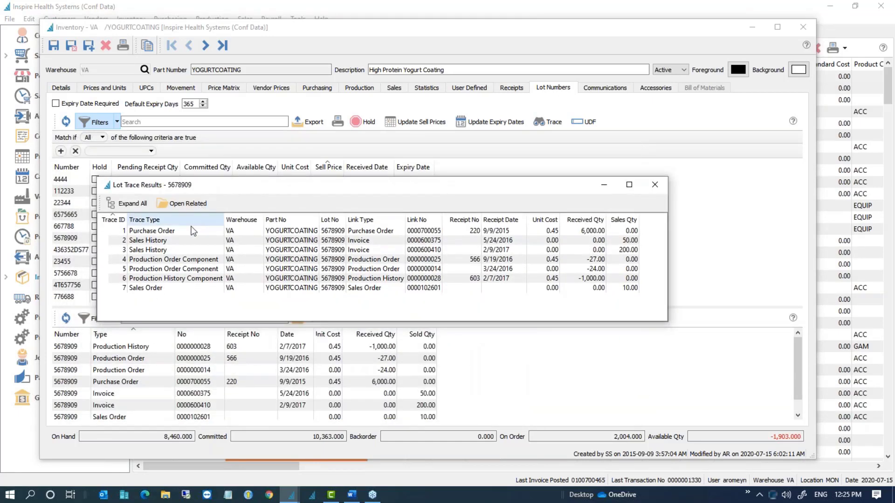
pyautogui.click(167, 231)
pyautogui.click(167, 233)
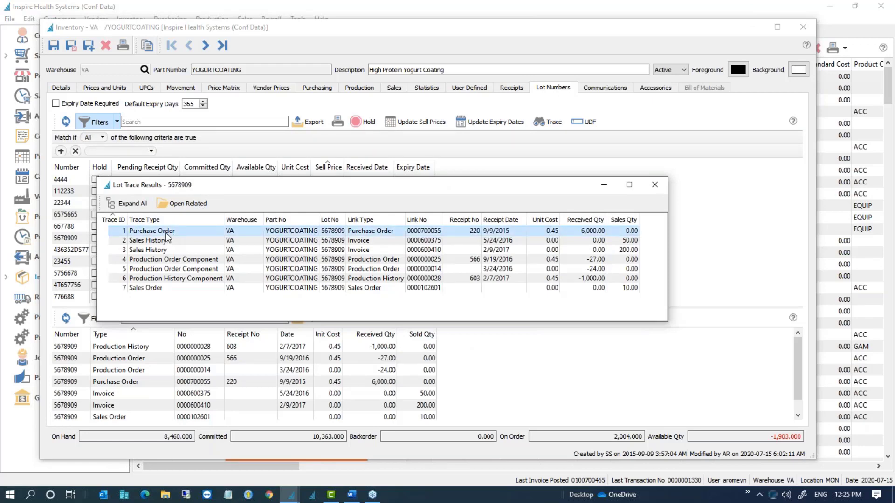
pyautogui.click(166, 240)
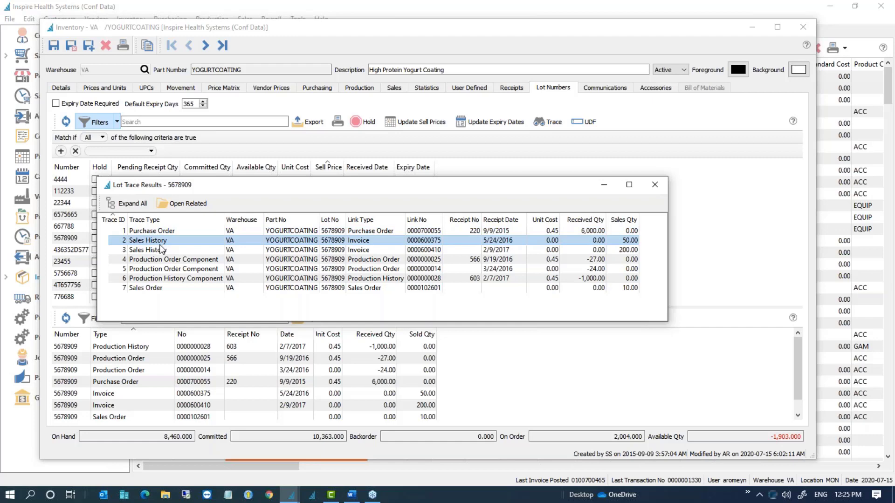
pyautogui.keyDown('ctrl'); pyautogui.click(161, 250); pyautogui.keyUp('ctrl')
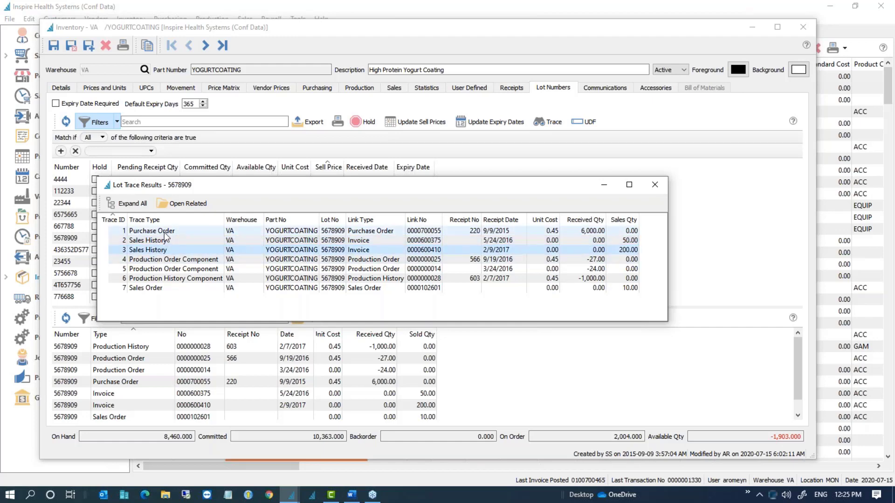
pyautogui.click(165, 233)
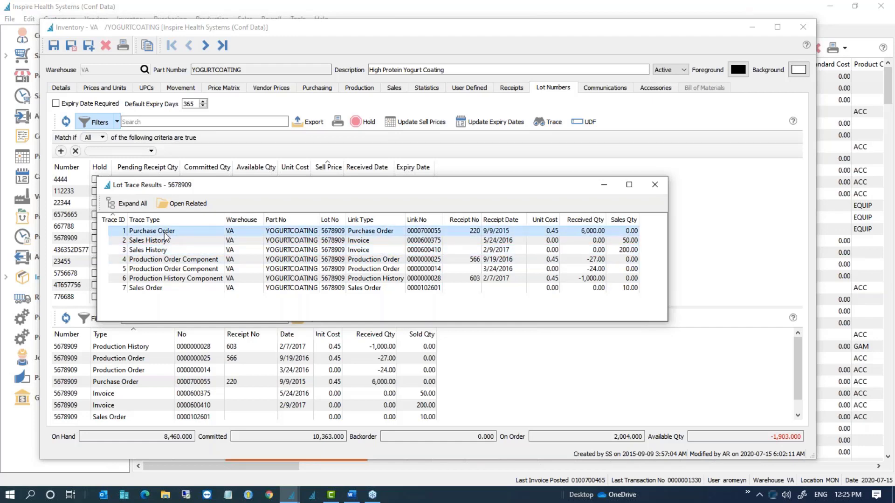
pyautogui.click(181, 202)
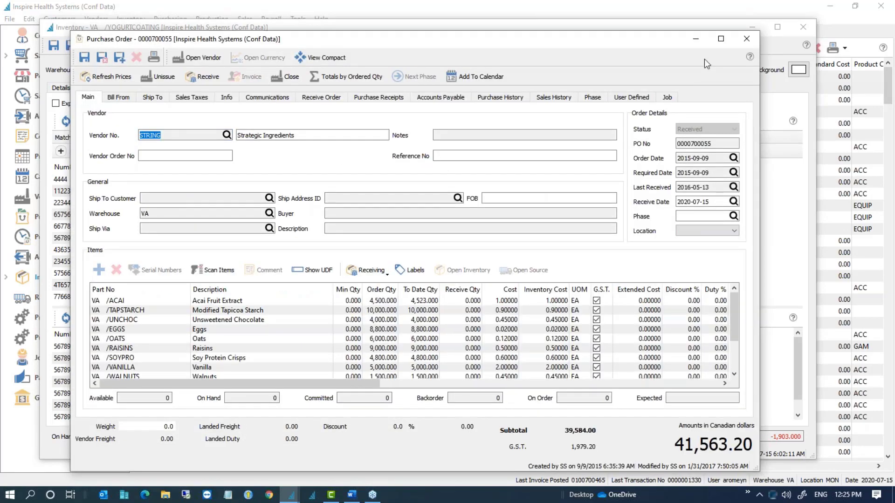
pyautogui.click(747, 38)
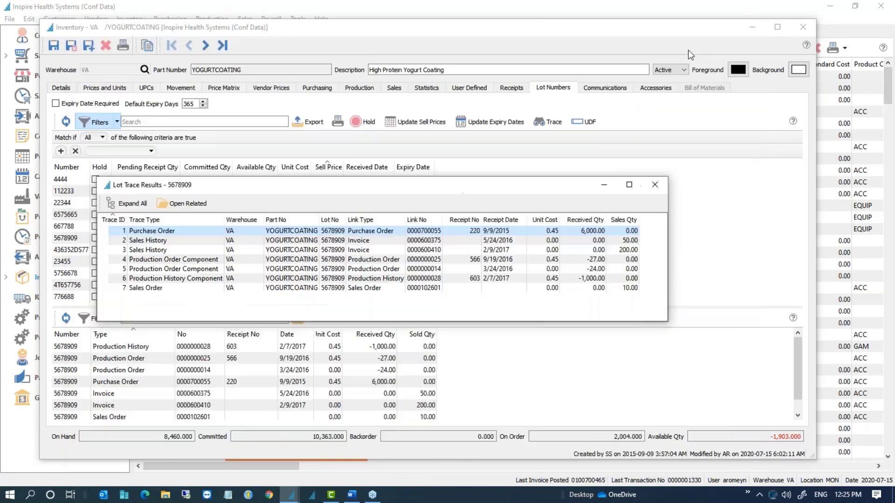
# Step: Open the first Sales History entry's invoice, then close it
pyautogui.click(177, 239)
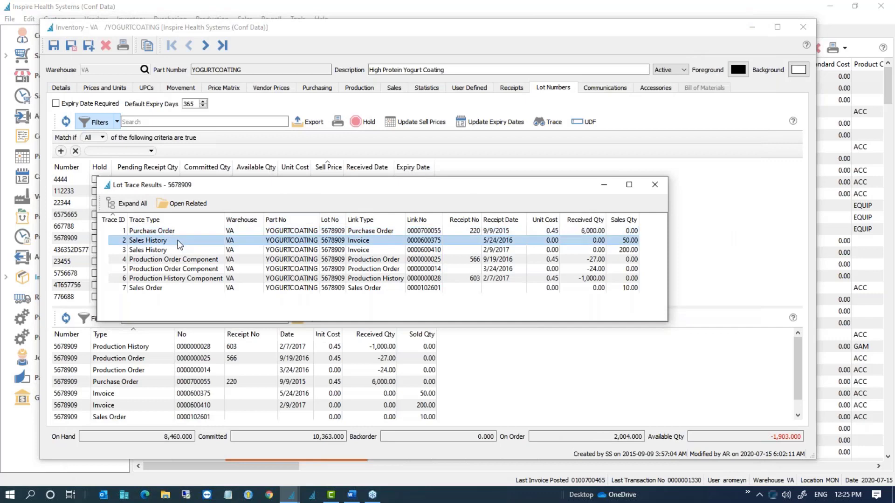
pyautogui.click(187, 203)
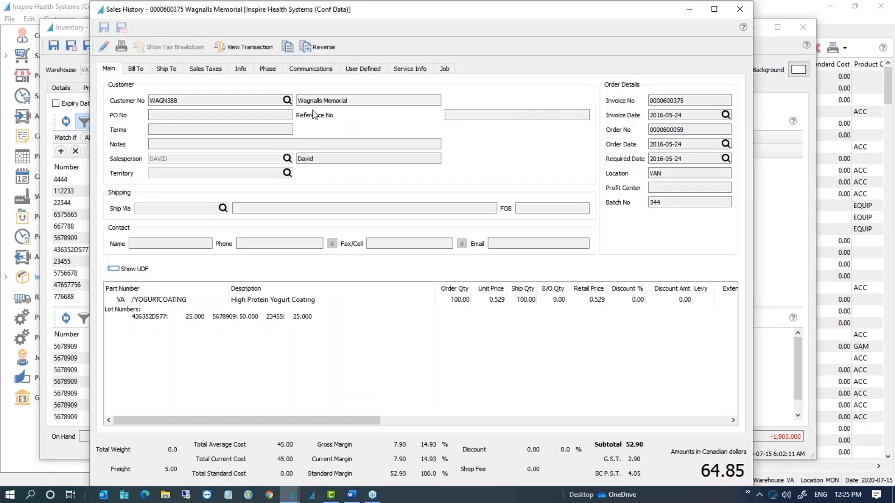
pyautogui.click(739, 9)
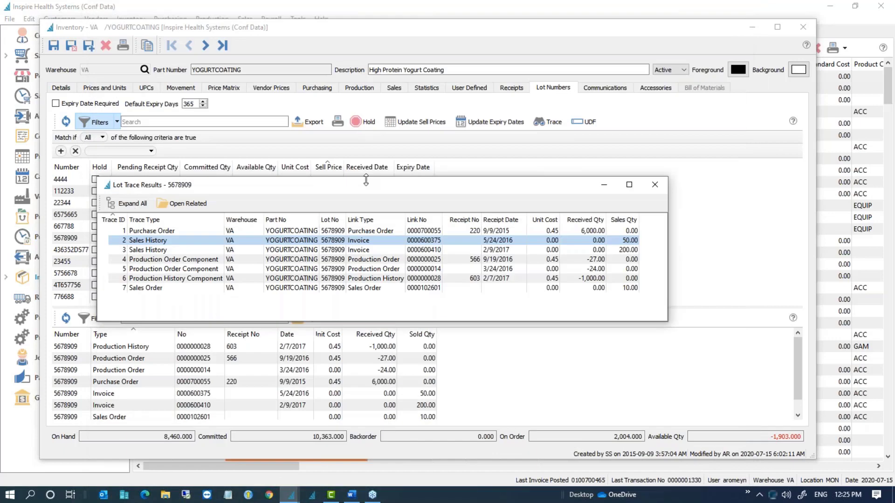
# Step: Close Lot Trace Results, preview the Lot number Trace report, then close the preview
pyautogui.click(651, 183)
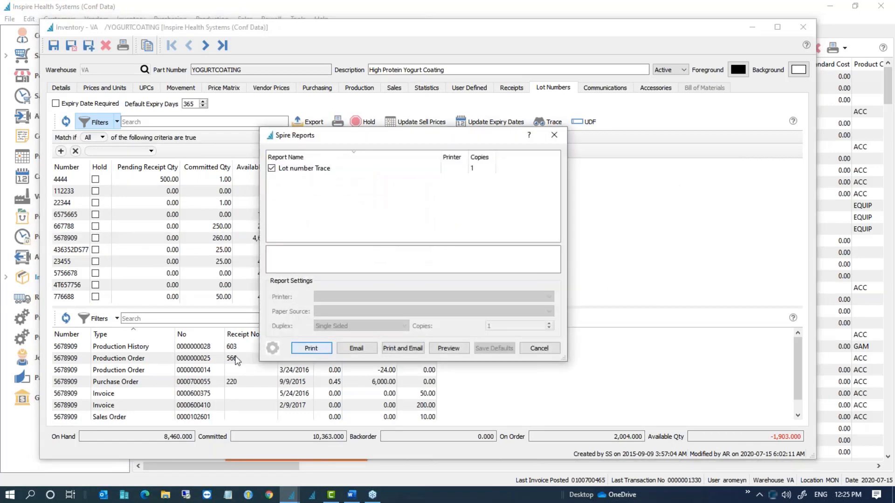
pyautogui.click(448, 349)
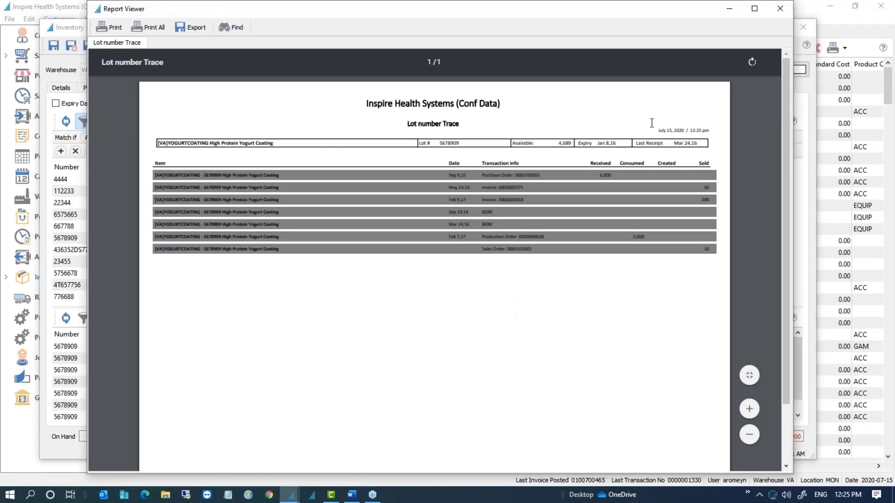
pyautogui.click(780, 8)
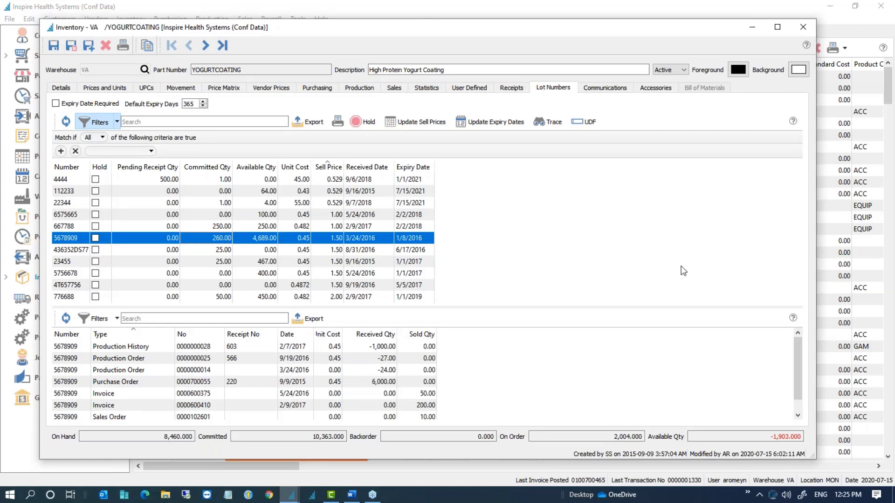
# Step: View lot 4444's transactions, then the item's Movement list in a widened window
pyautogui.click(169, 181)
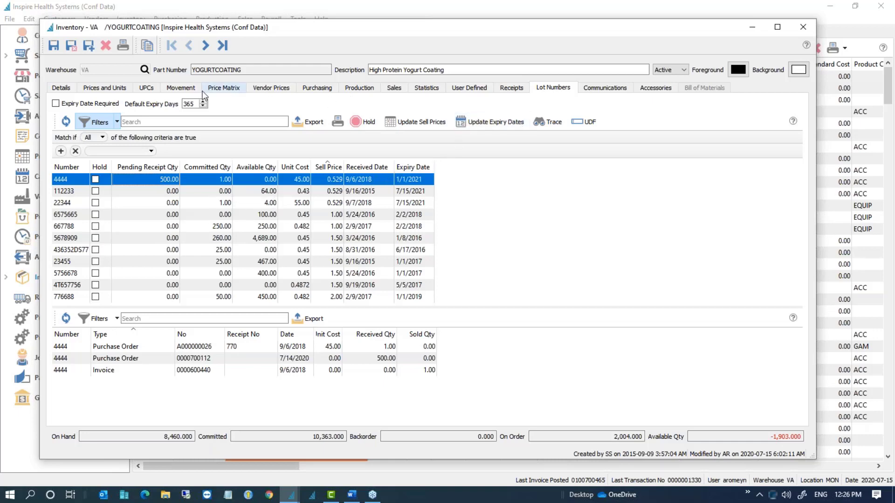
pyautogui.click(181, 88)
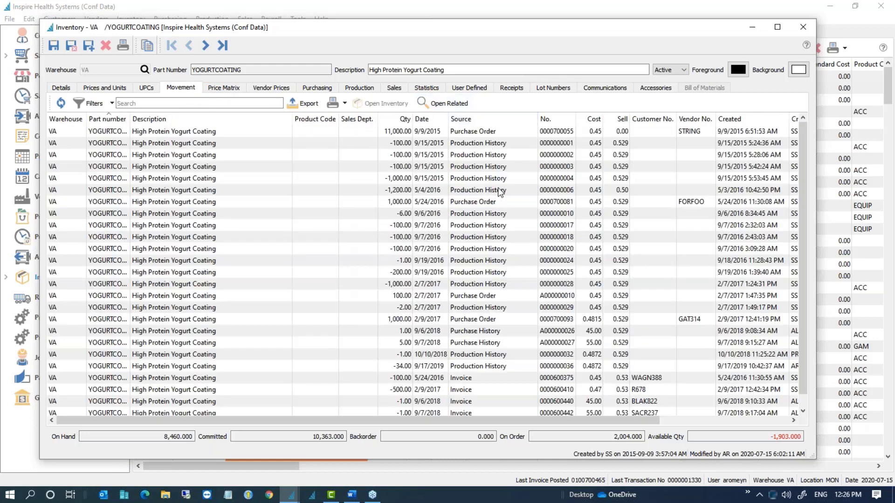
pyautogui.moveTo(816, 177); pyautogui.dragTo(869, 177)
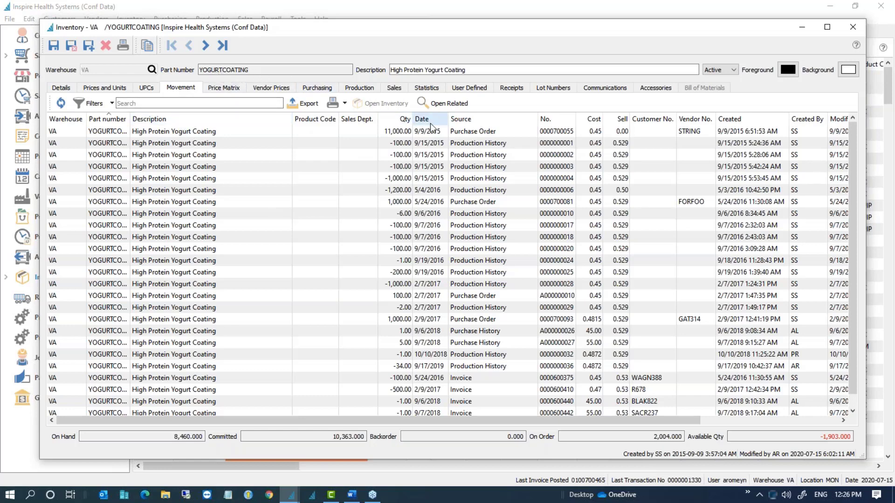
# Step: Review YOGURTCOATING's sales orders, invoiced sales history and receipts
pyautogui.click(394, 88)
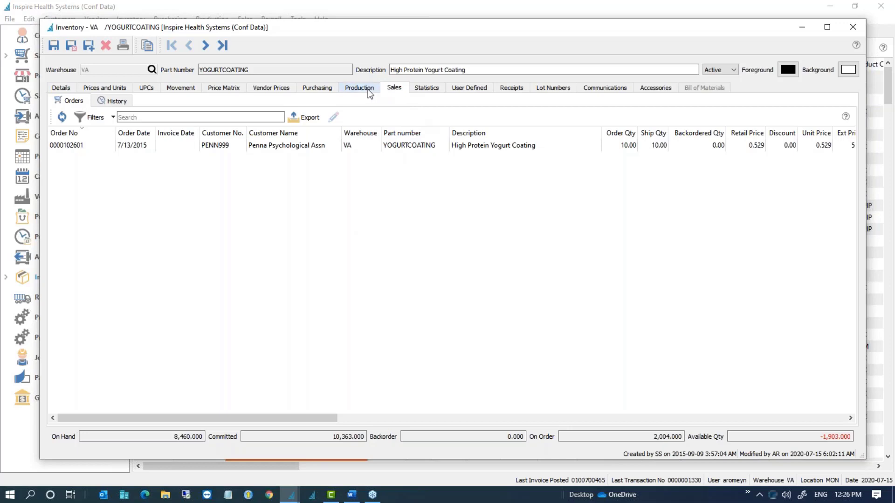
pyautogui.click(114, 102)
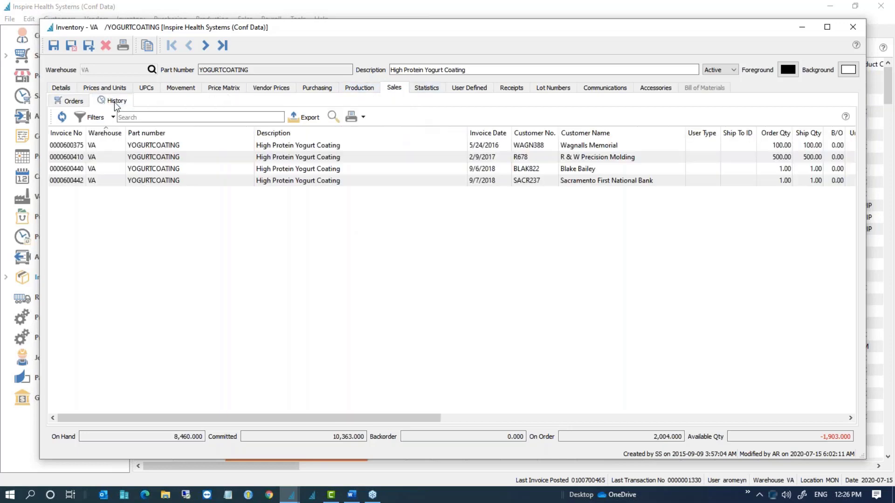
pyautogui.click(515, 92)
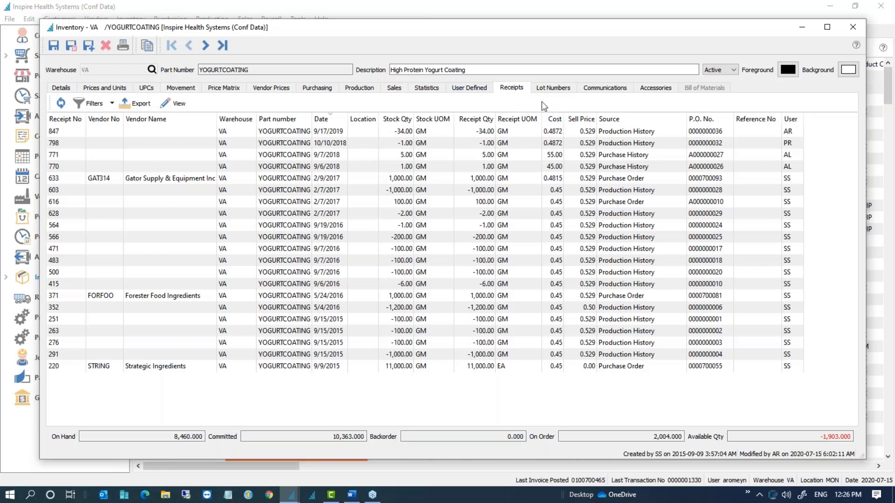
# Step: Step through the movement entries, from the 11,000.00 purchase order to the -1,200.00 production
pyautogui.click(179, 91)
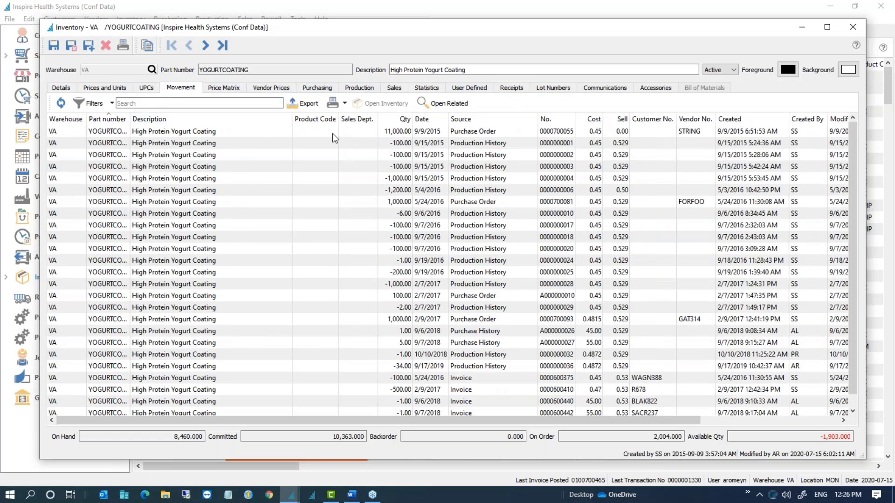
pyautogui.click(405, 131)
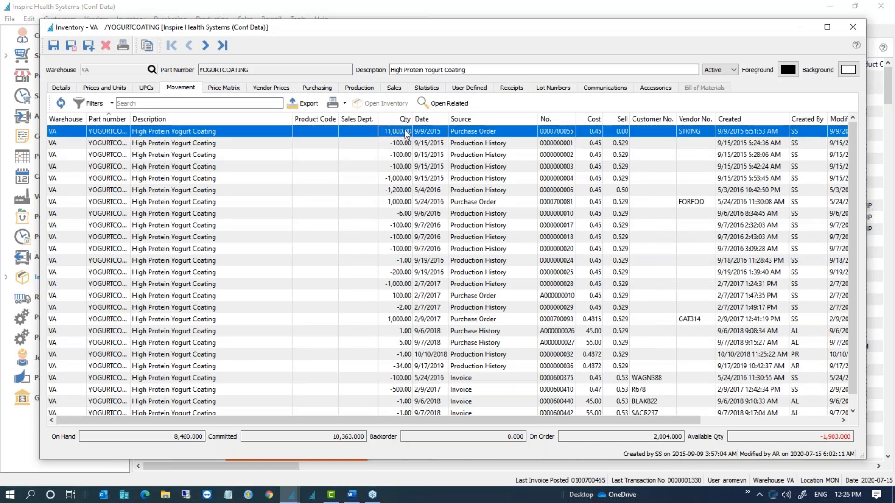
pyautogui.click(405, 142)
pyautogui.click(403, 155)
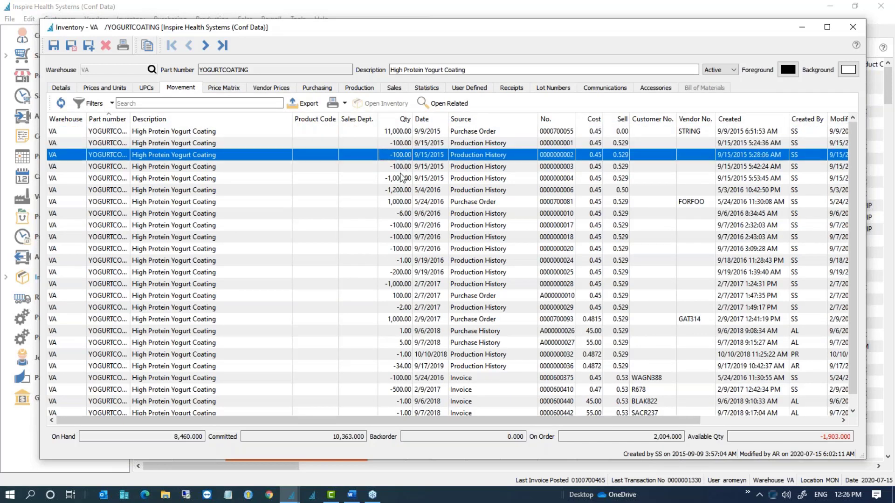
pyautogui.click(402, 166)
pyautogui.click(403, 179)
pyautogui.click(404, 187)
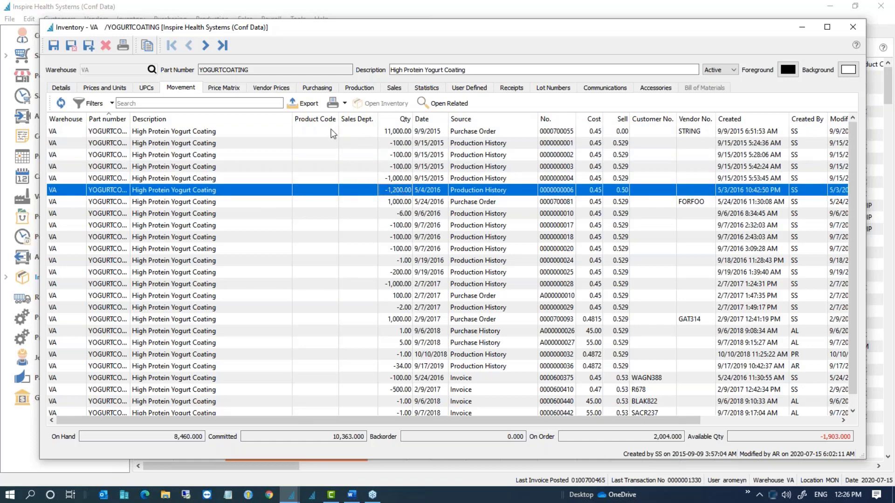
# Step: Set the movement filter field to Source with no value, then turn Filters off to list everything
pyautogui.click(102, 107)
pyautogui.click(101, 133)
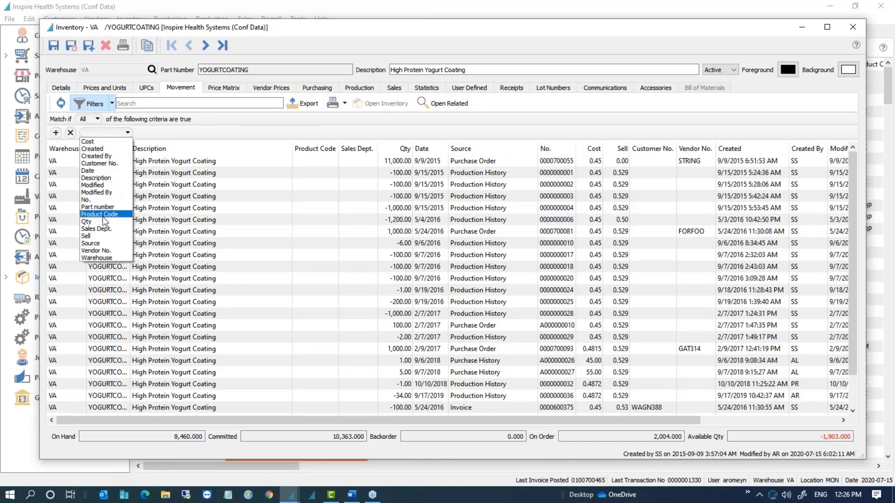
pyautogui.click(107, 243)
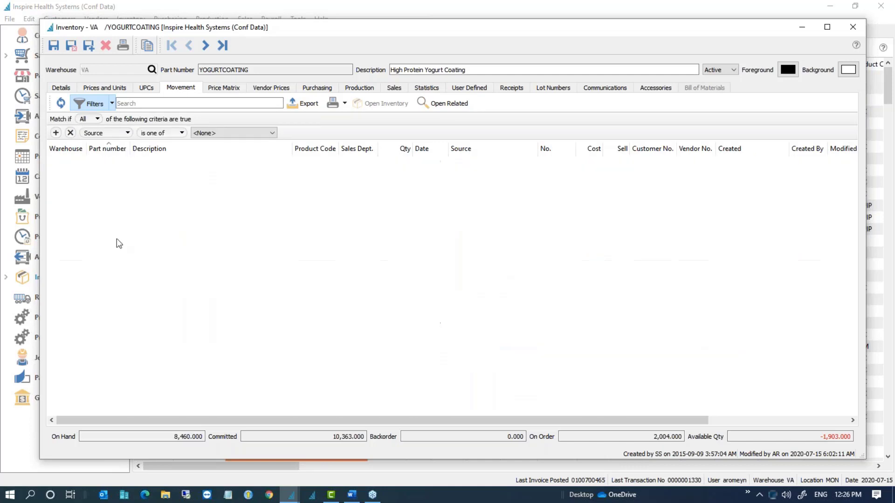
pyautogui.click(233, 133)
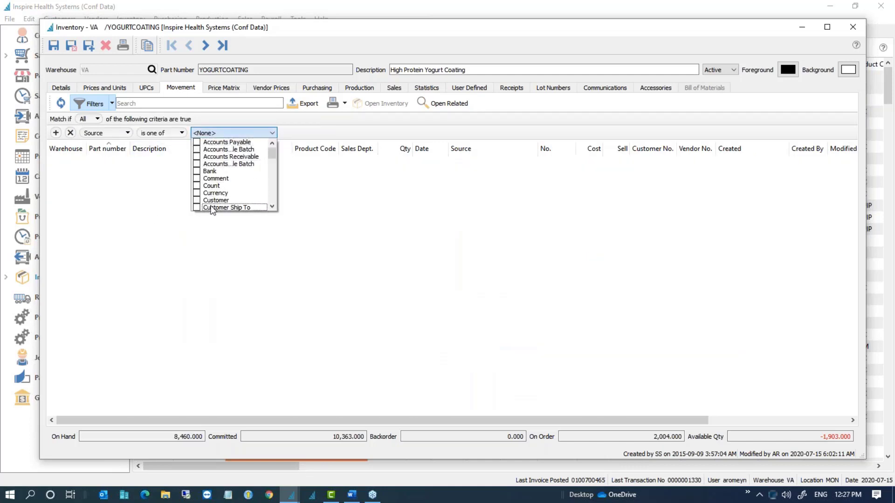
pyautogui.scroll(-3, 219, 200)
pyautogui.click(319, 206)
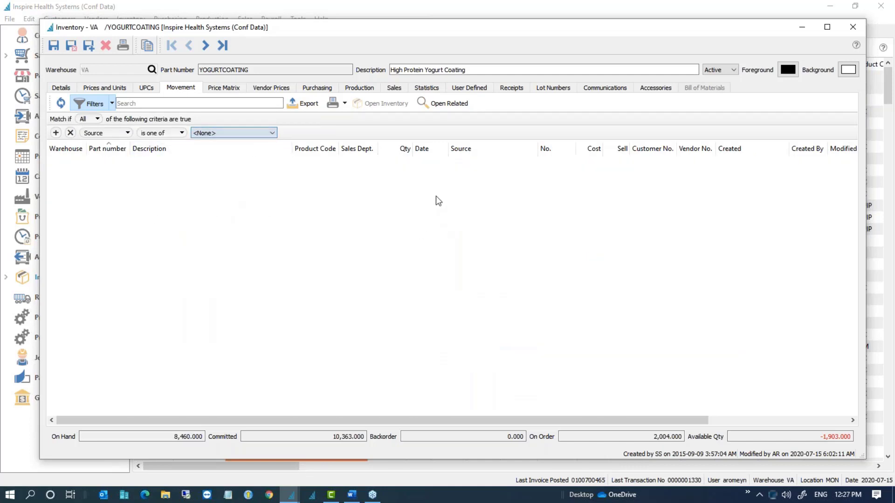
pyautogui.click(95, 103)
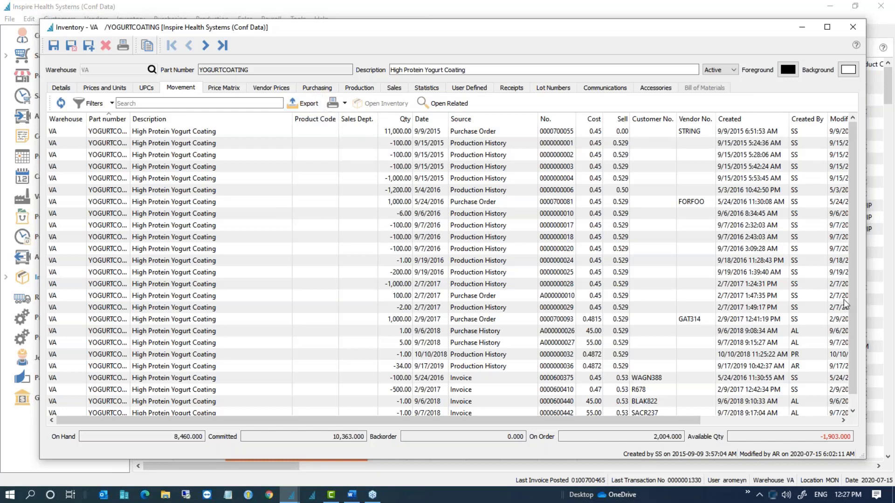
pyautogui.hotkey('alt', 'Tab')
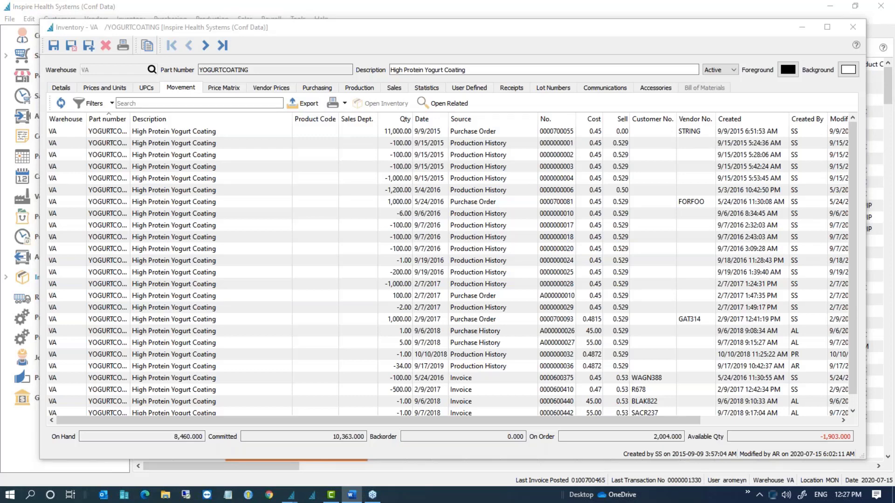
# Step: Close the YOGURTCOATING item record, discarding its unsaved changes
pyautogui.click(852, 28)
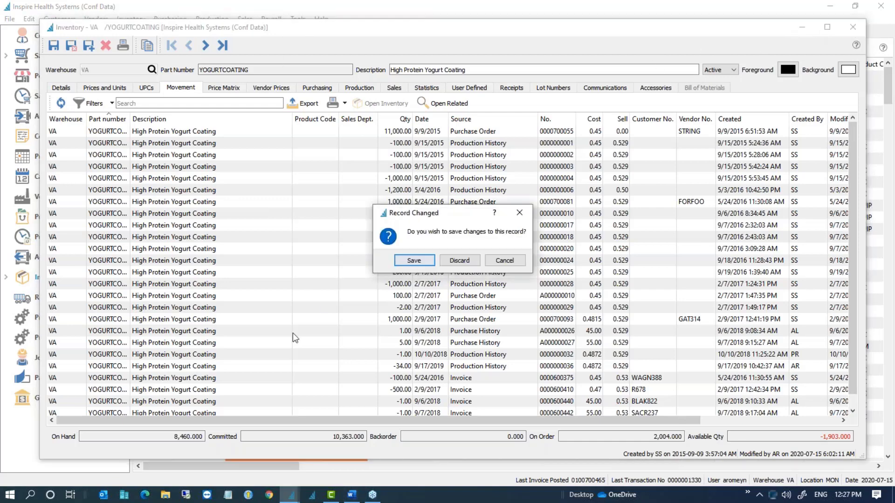
pyautogui.click(458, 261)
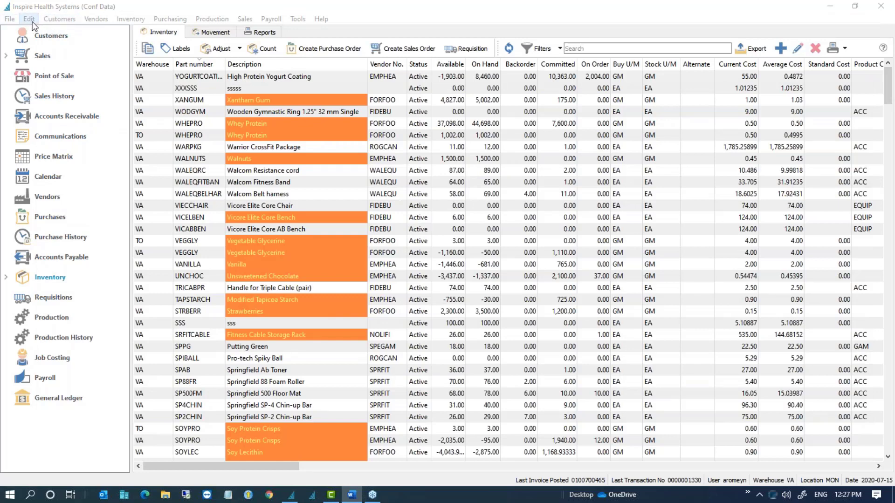
pyautogui.click(29, 19)
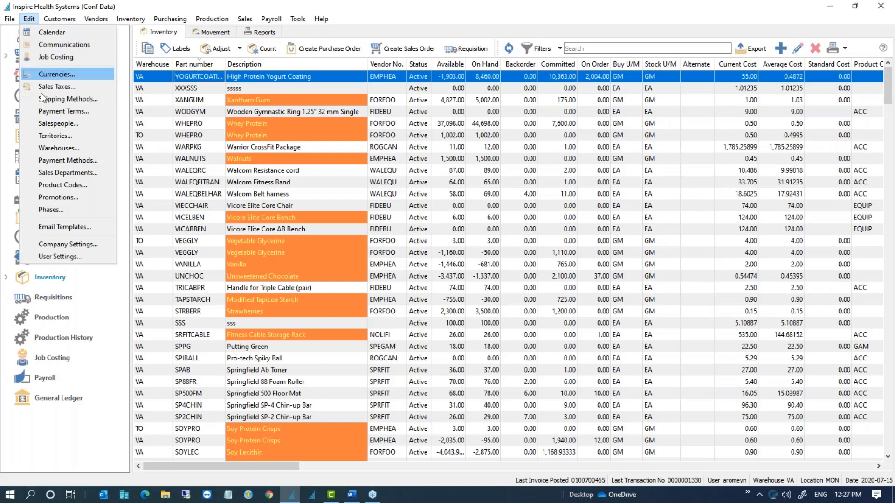
pyautogui.click(68, 246)
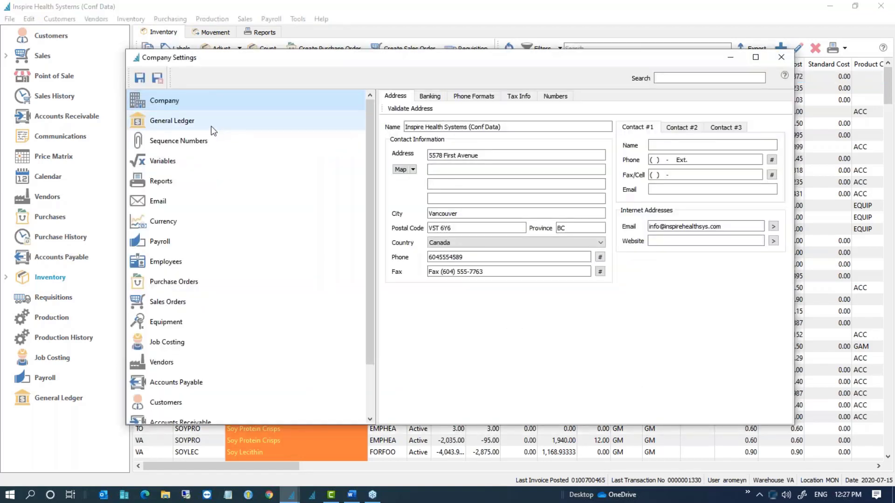
pyautogui.click(429, 95)
pyautogui.click(530, 125)
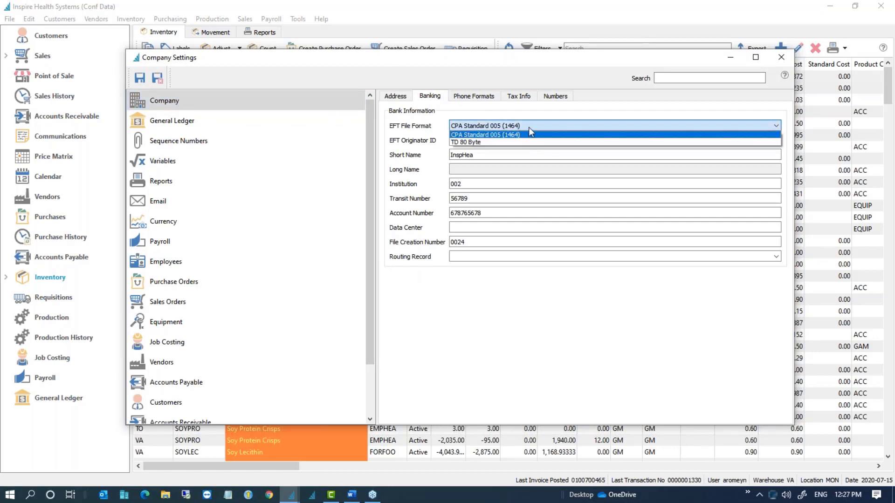
pyautogui.click(529, 127)
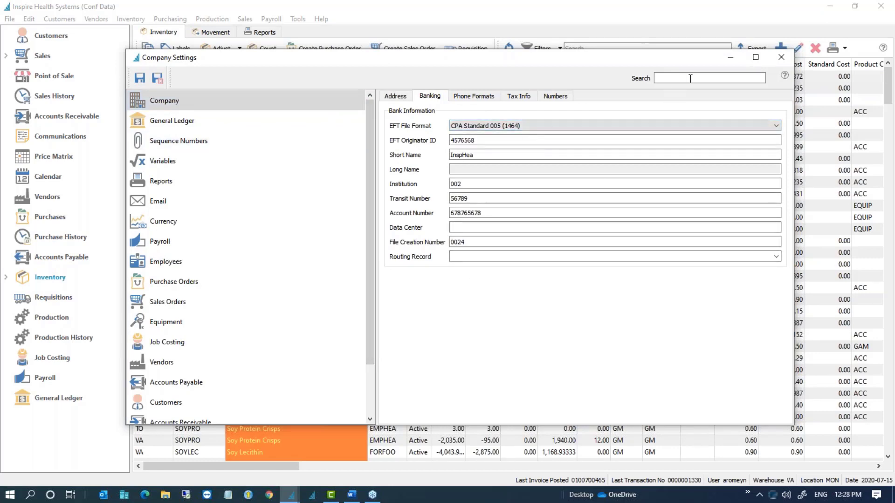
pyautogui.click(780, 58)
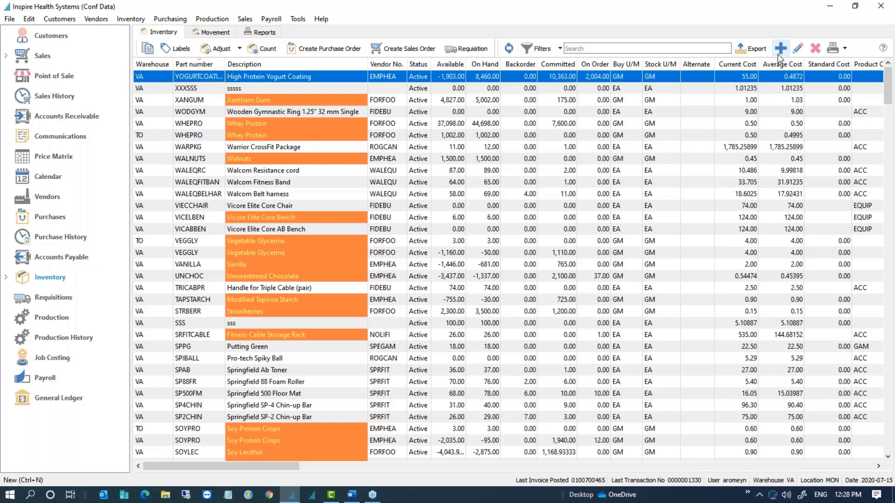
pyautogui.click(176, 104)
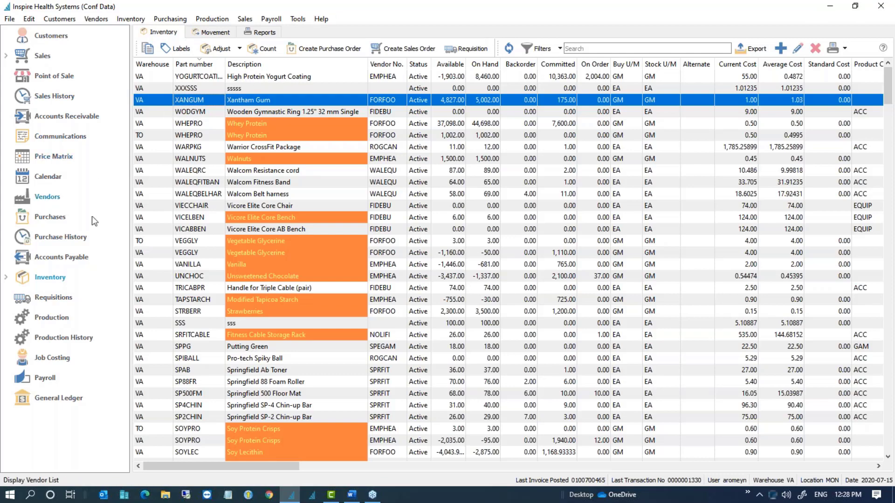
# Step: Scroll across the Customers list's columns, then bring up Accounts Receivable Open Accounts
pyautogui.click(47, 38)
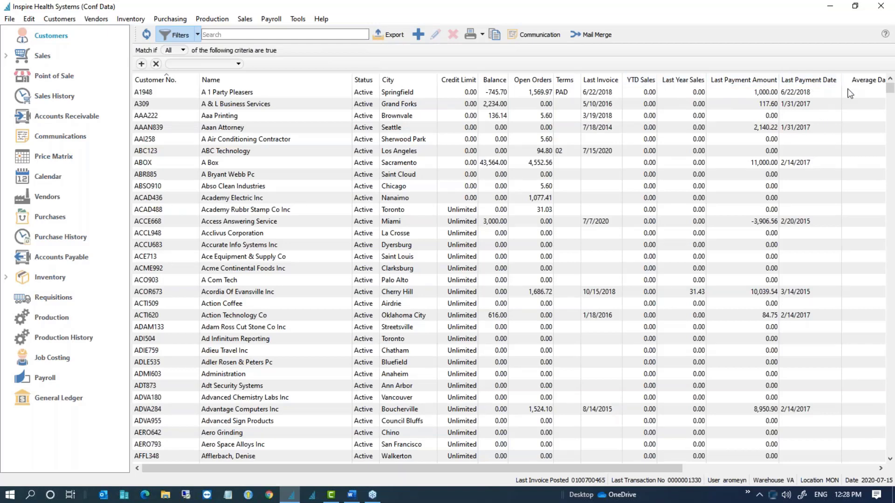
pyautogui.moveTo(645, 469); pyautogui.dragTo(695, 447)
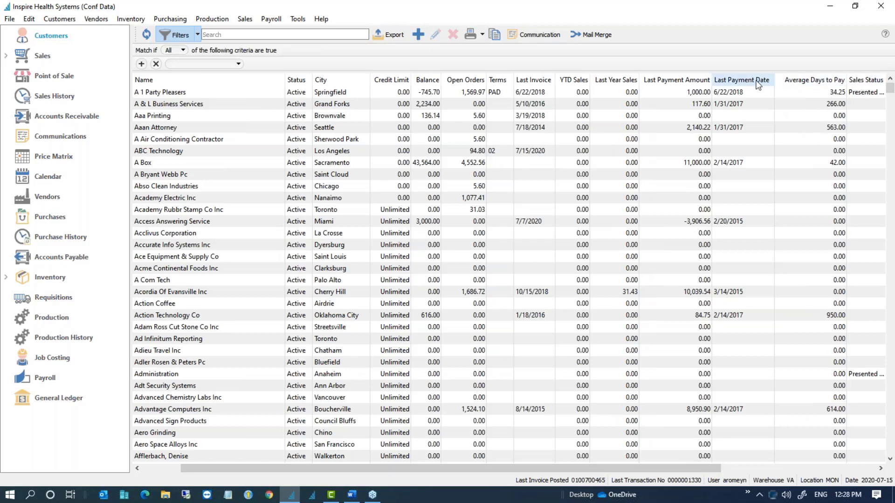
pyautogui.moveTo(701, 466); pyautogui.dragTo(732, 463)
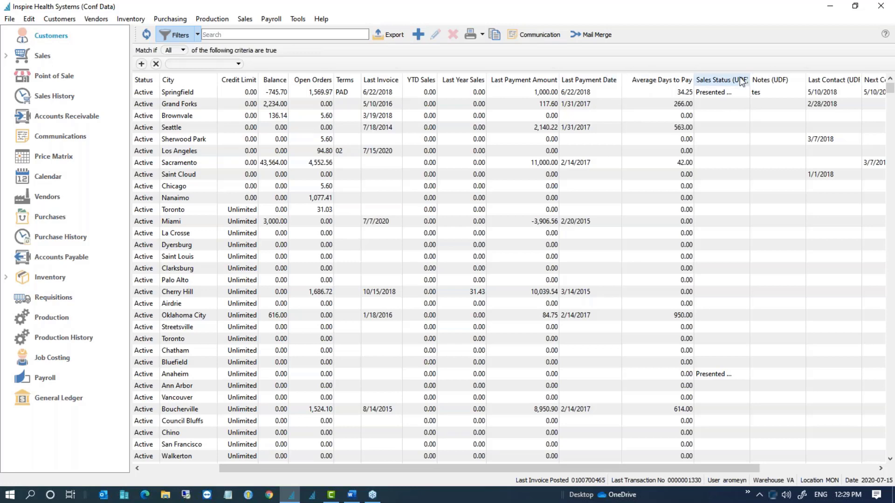
pyautogui.click(45, 120)
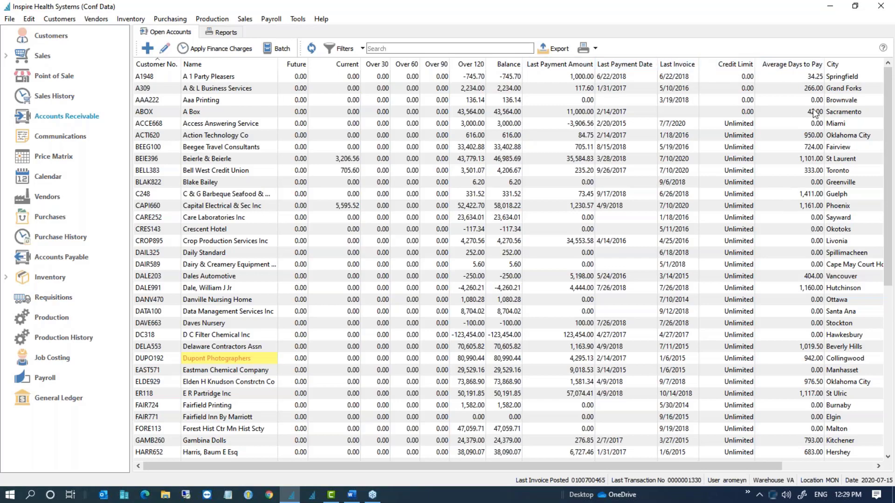
# Step: Sort open accounts by Average Days to Pay, longest first, and scan the list
pyautogui.click(806, 66)
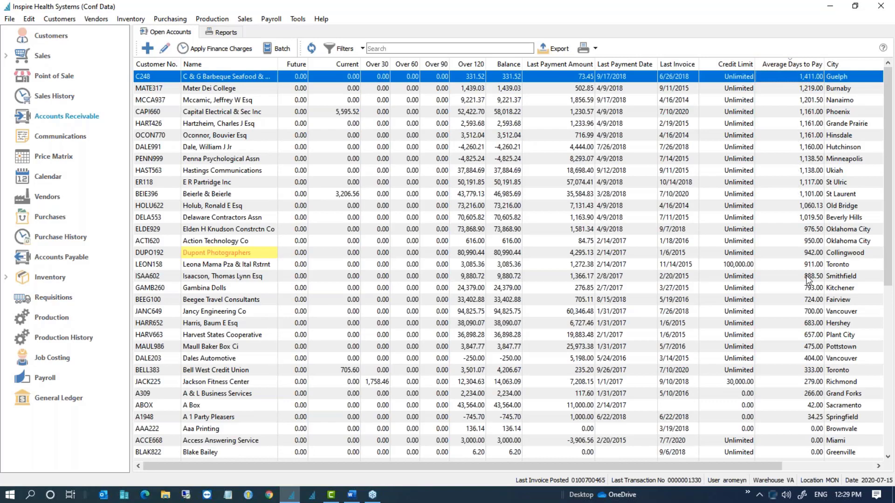
pyautogui.scroll(-6, 818, 303)
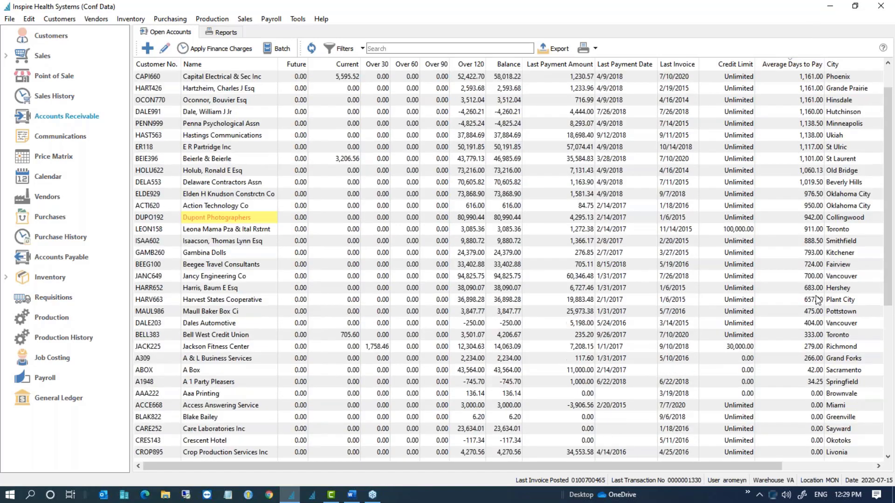
pyautogui.scroll(6, 819, 317)
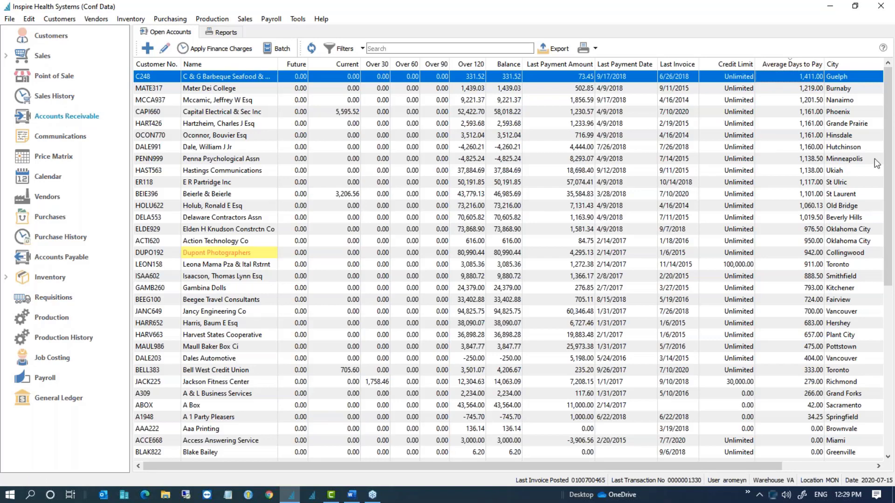
pyautogui.hotkey('alt', 'Tab')
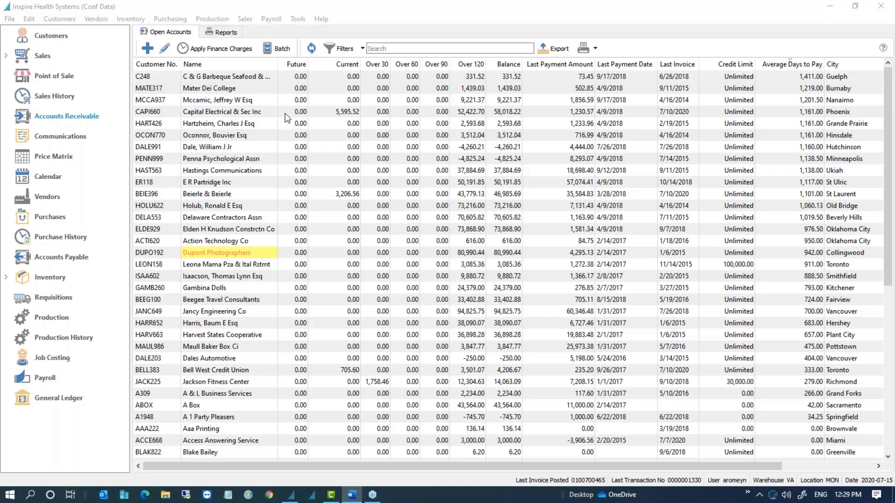
# Step: In Sales Orders, sort by Freight highest first, then by Weight, and select the first order
pyautogui.click(40, 62)
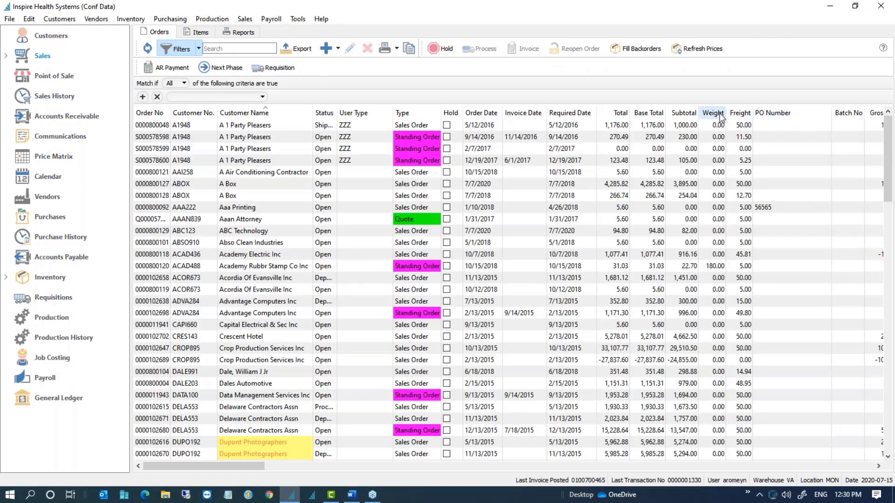
pyautogui.click(744, 116)
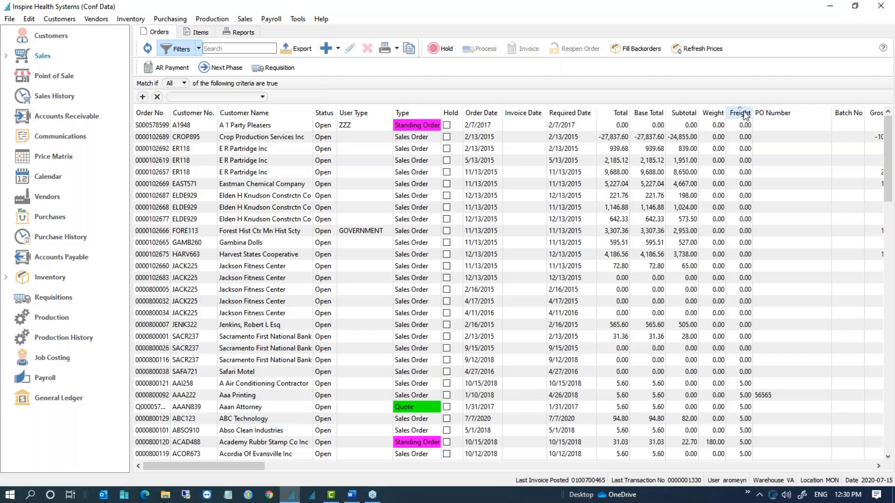
pyautogui.click(746, 116)
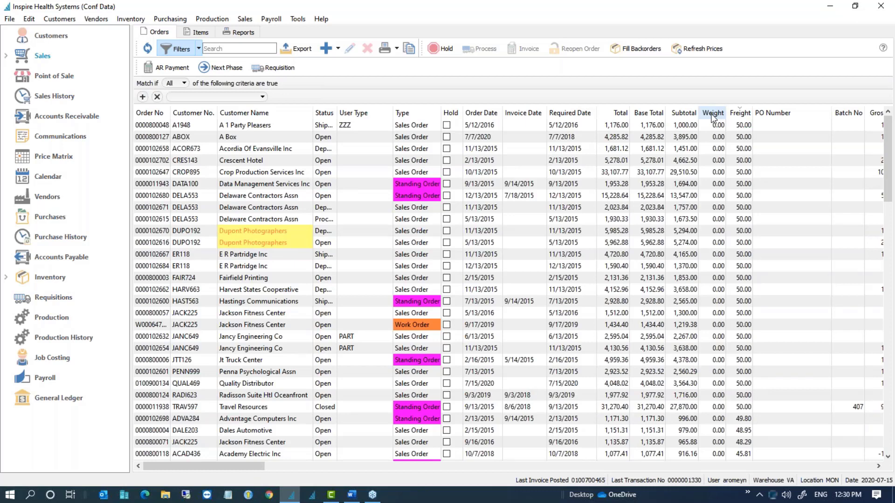
pyautogui.click(713, 117)
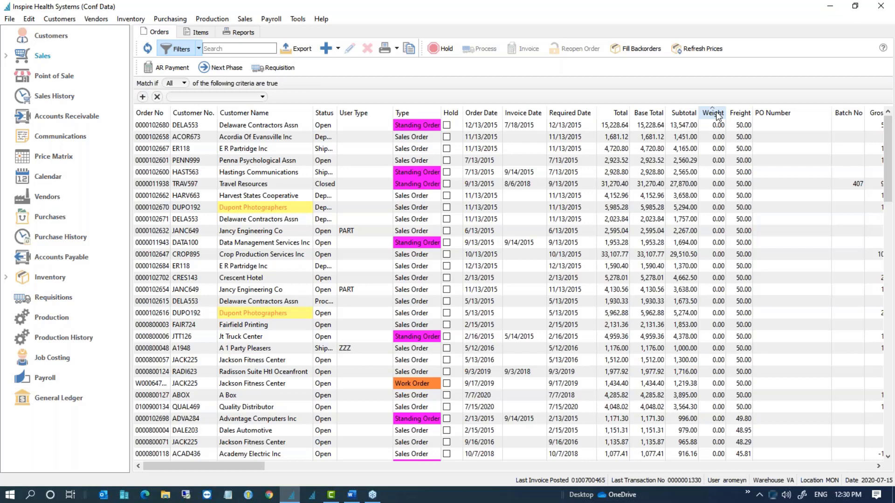
pyautogui.click(743, 127)
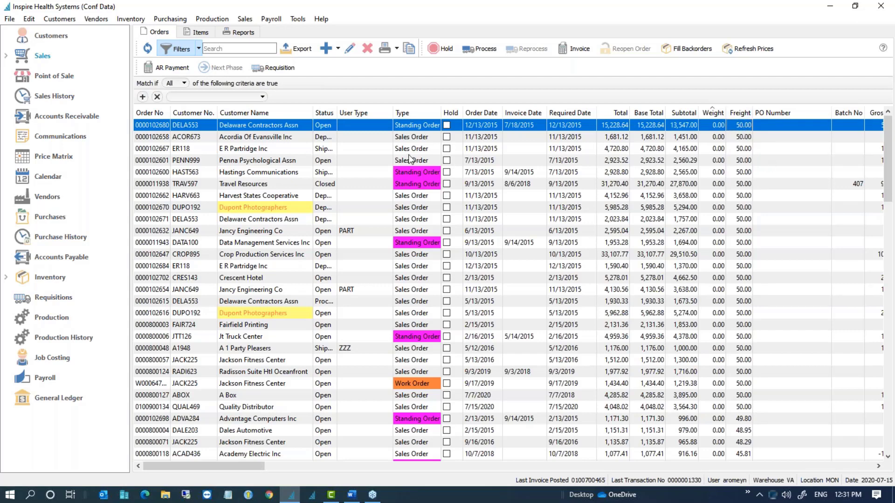
# Step: Expand Sales and apply the saved Freight Missing filter to list orders with 0.00 freight
pyautogui.click(6, 56)
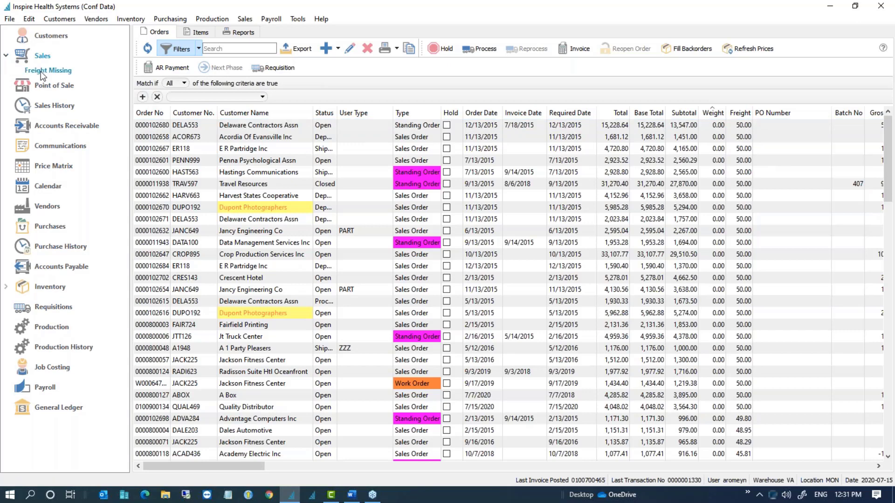
pyautogui.click(42, 71)
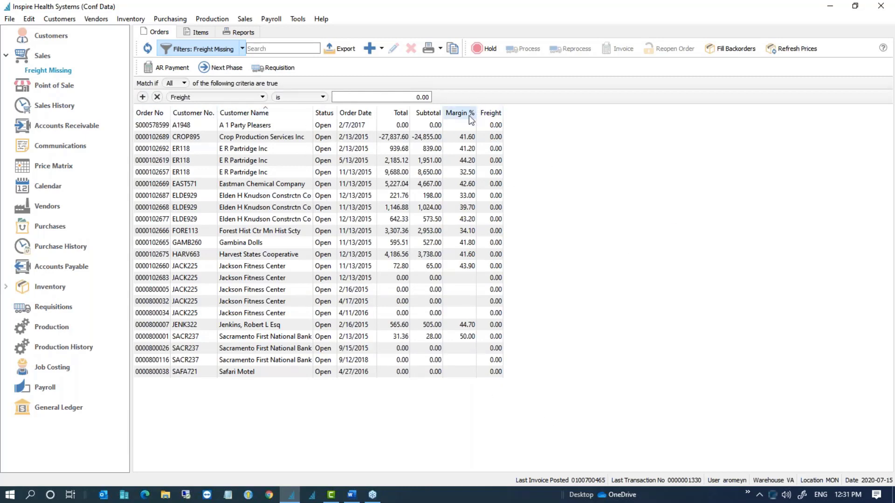
# Step: Open the A 1 Party Pleasers standing order, set its freight to 12.00 and save it
pyautogui.click(266, 128)
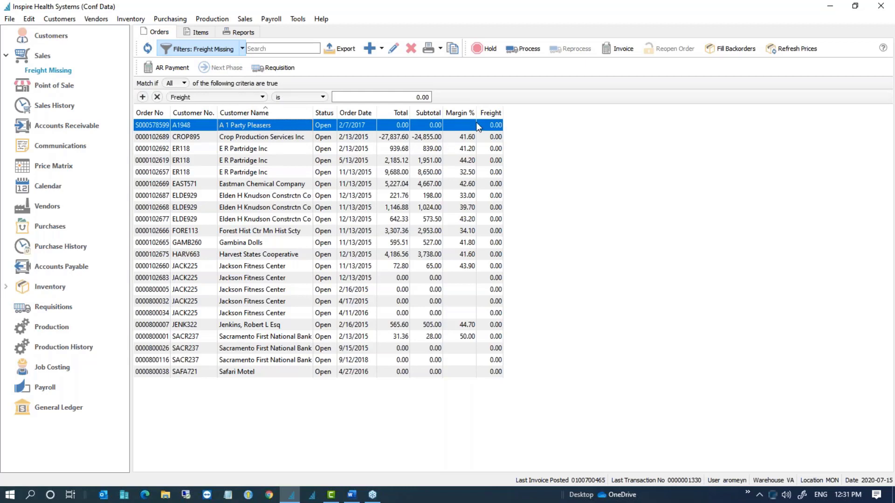
pyautogui.doubleClick(257, 124)
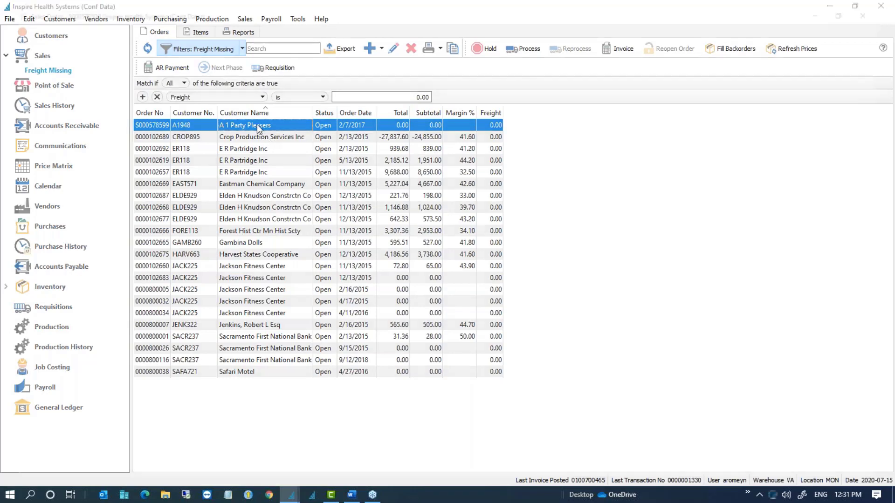
pyautogui.click(80, 460)
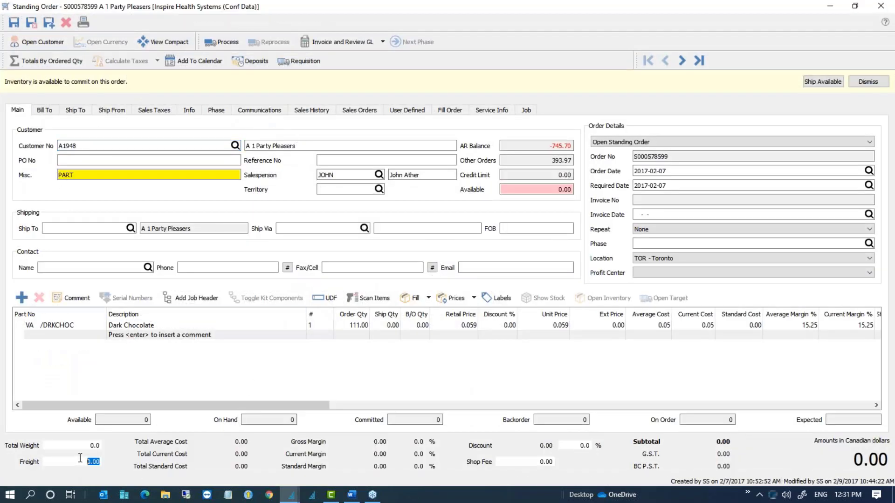
pyautogui.write('12')
pyautogui.press('Tab')
pyautogui.click(682, 62)
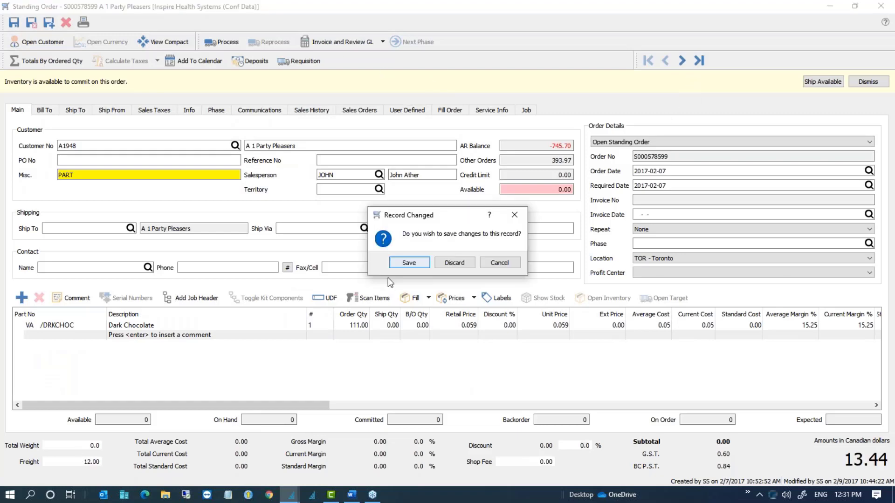
pyautogui.click(409, 262)
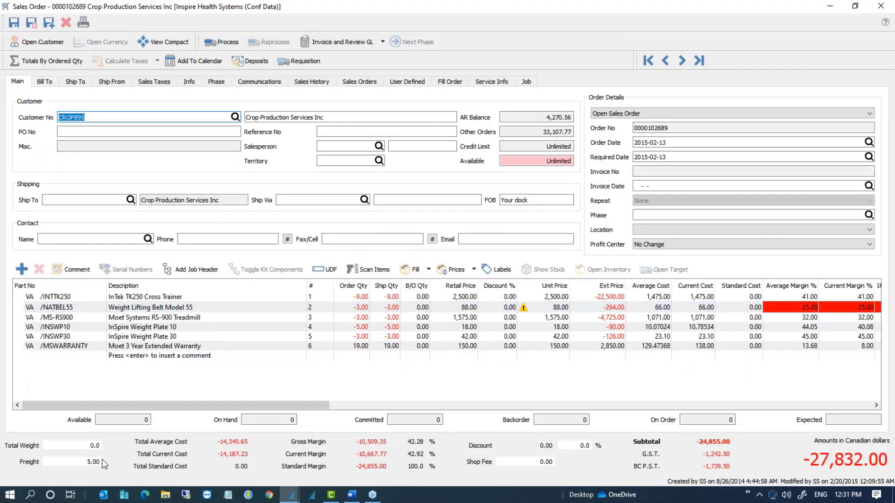
# Step: Step to the next order, close the order window and clear the Freight Missing filter
pyautogui.click(81, 461)
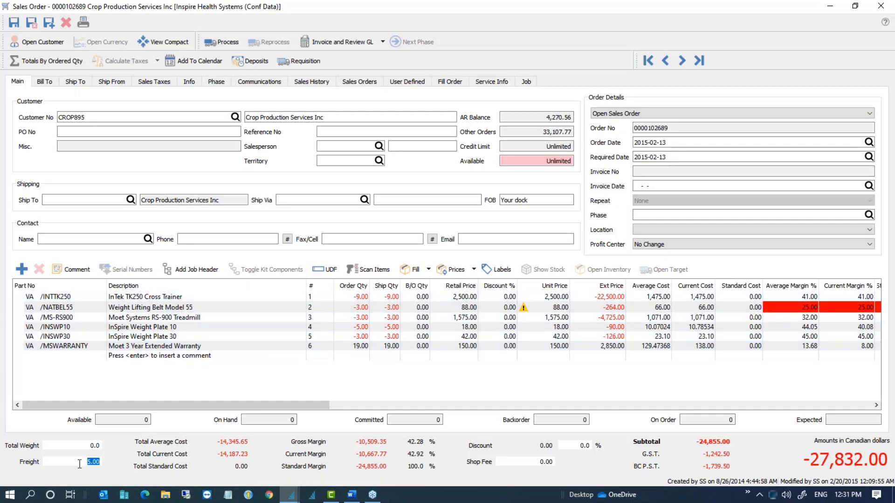
pyautogui.click(682, 60)
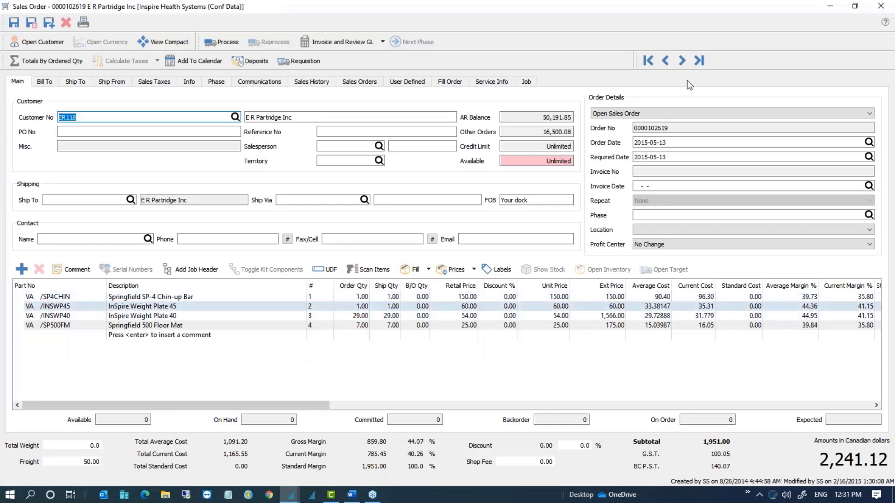
pyautogui.click(879, 7)
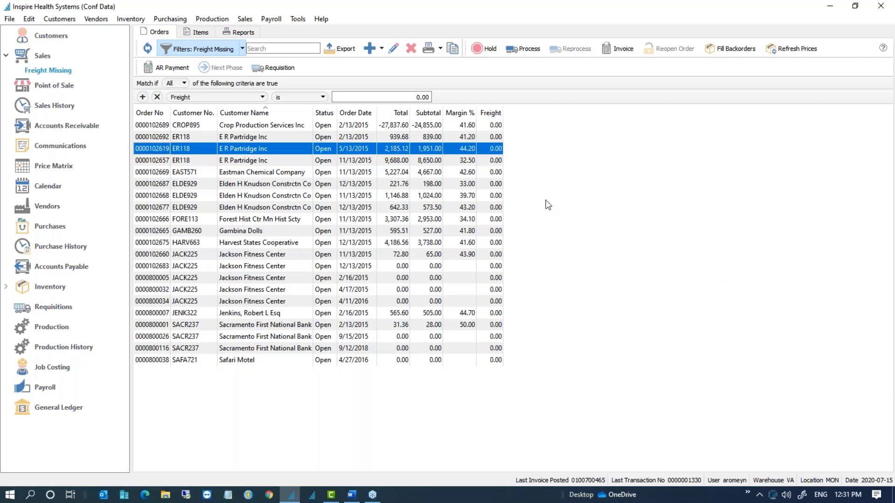
pyautogui.click(47, 58)
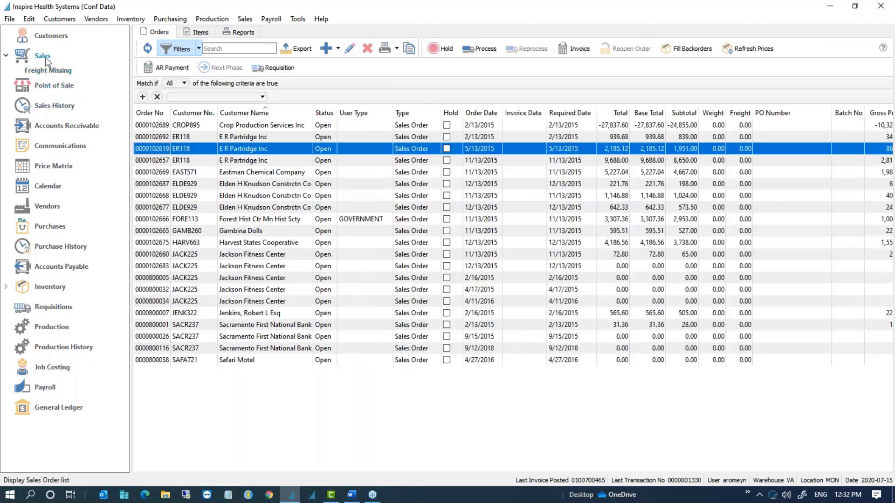
# Step: Start a new sales order for the customer matching 'ea' with part VA /RFFGHGTH
pyautogui.click(327, 49)
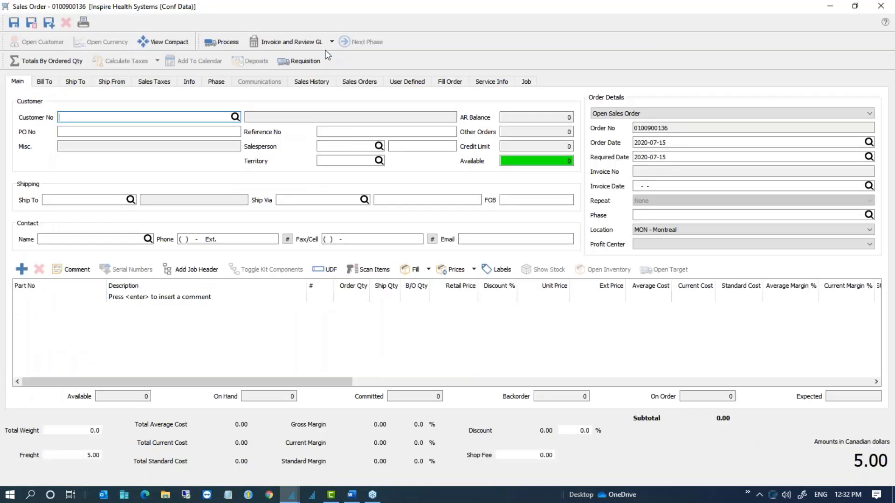
pyautogui.write('ea')
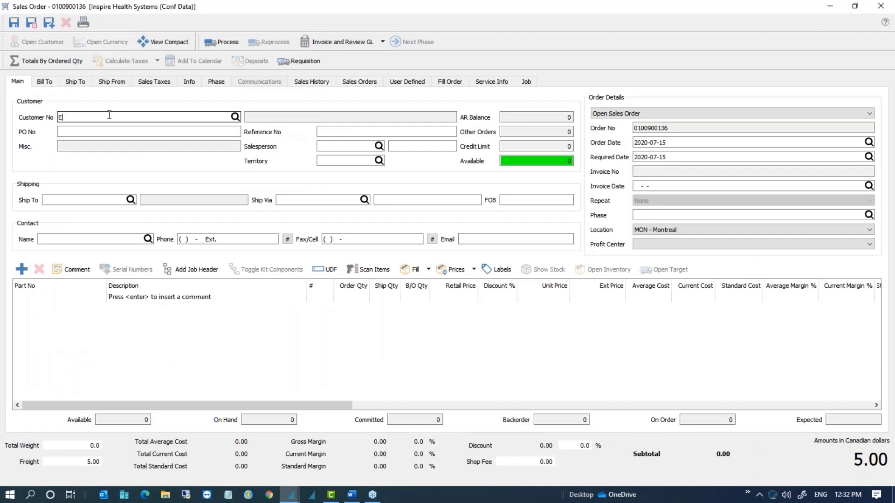
pyautogui.click(114, 147)
pyautogui.click(74, 299)
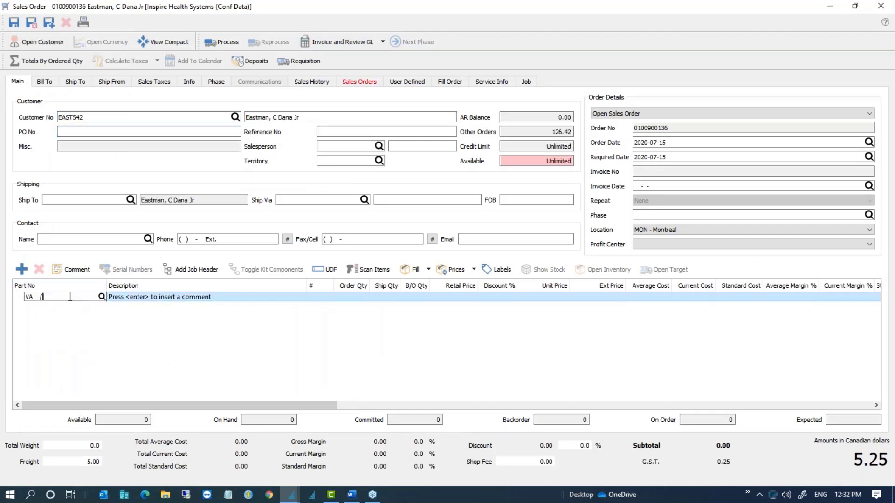
pyautogui.write('VA /RFFGHGTH')
pyautogui.press('Return')
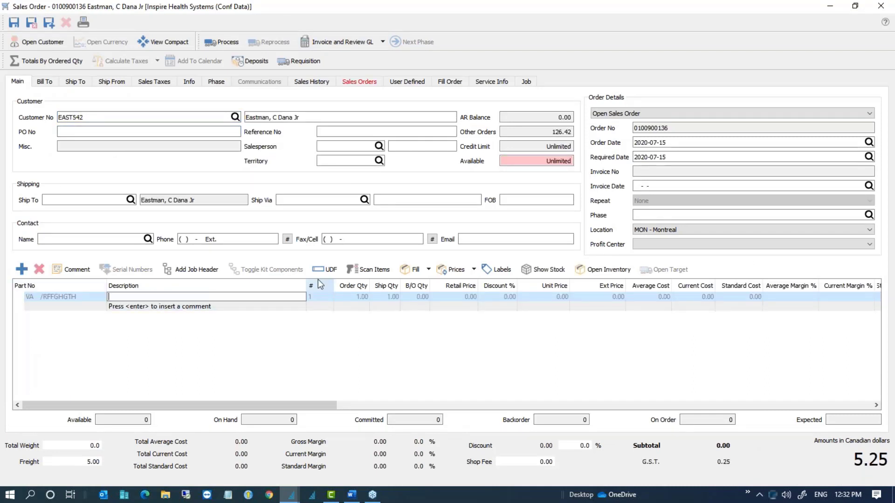
# Step: Give the line description tEST, retail price 400.00 and average cost 200.00
pyautogui.write('tEST')
pyautogui.press('Return')
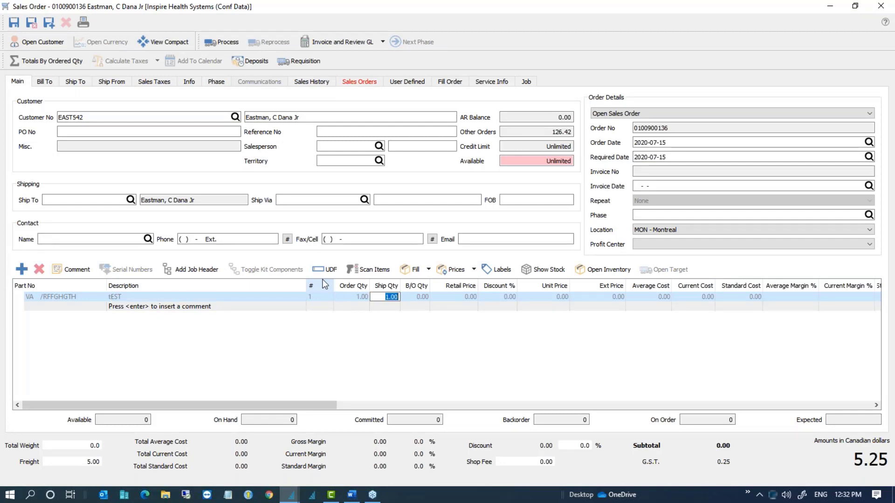
pyautogui.press('Tab')
pyautogui.press('Tab')
pyautogui.write('400')
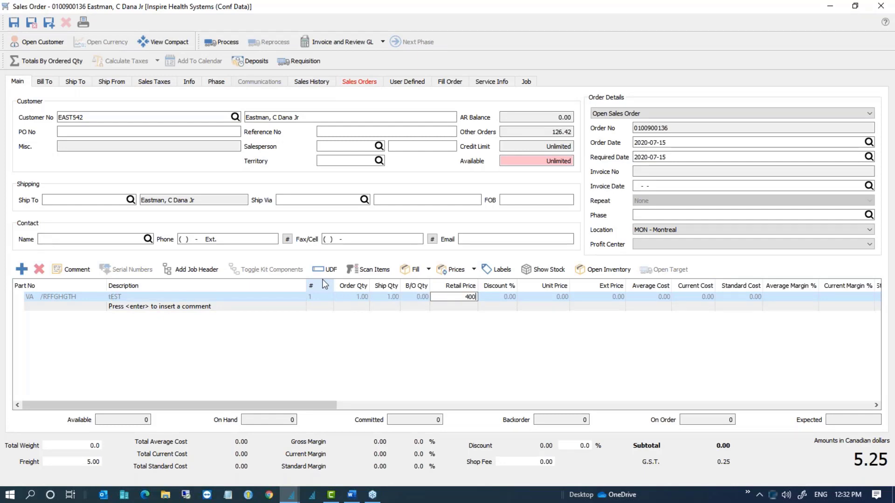
pyautogui.press('Tab')
pyautogui.press('Tab')
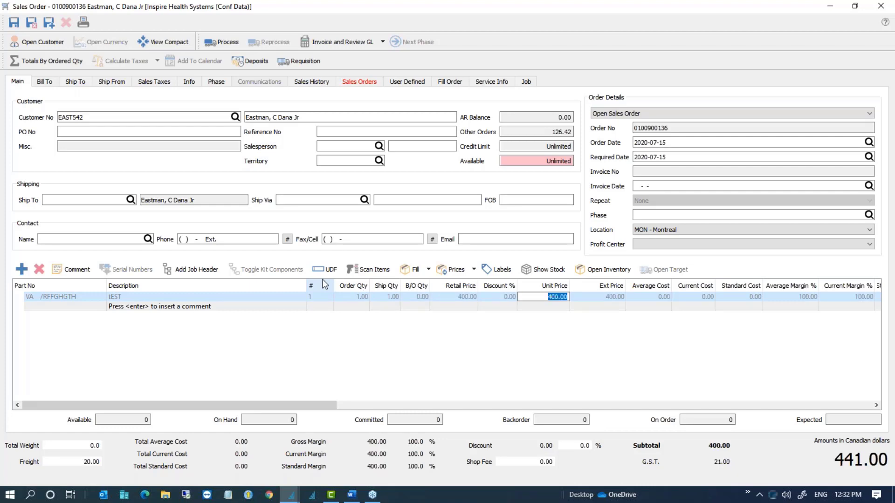
pyautogui.press('Tab')
pyautogui.press('Tab')
pyautogui.write('2')
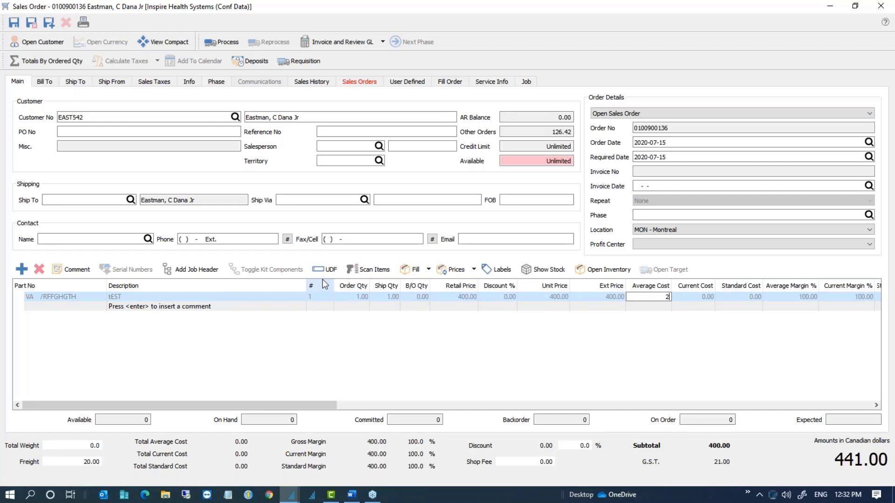
pyautogui.write('00')
pyautogui.press('Tab')
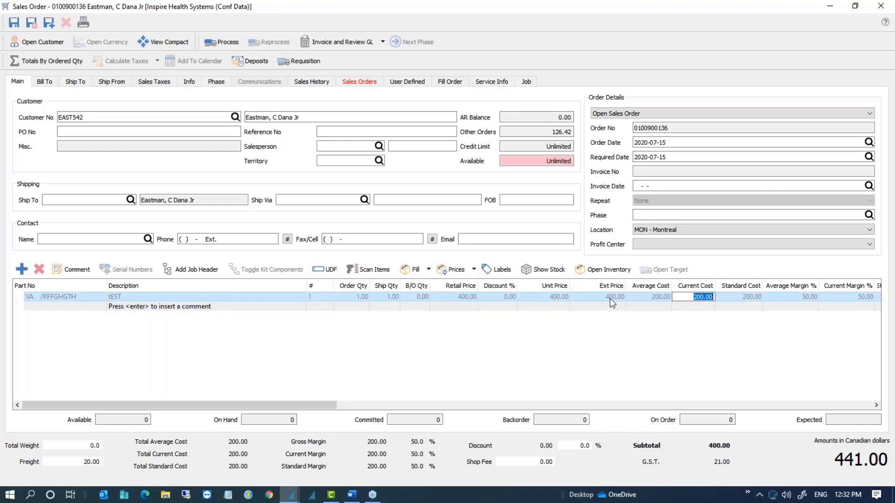
# Step: Review the line's average and current cost, then return to the main orders list
pyautogui.click(657, 300)
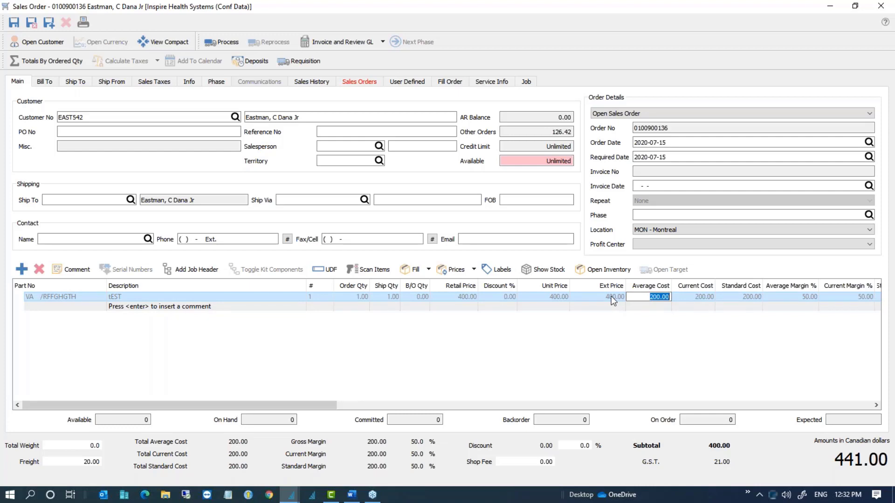
pyautogui.click(695, 299)
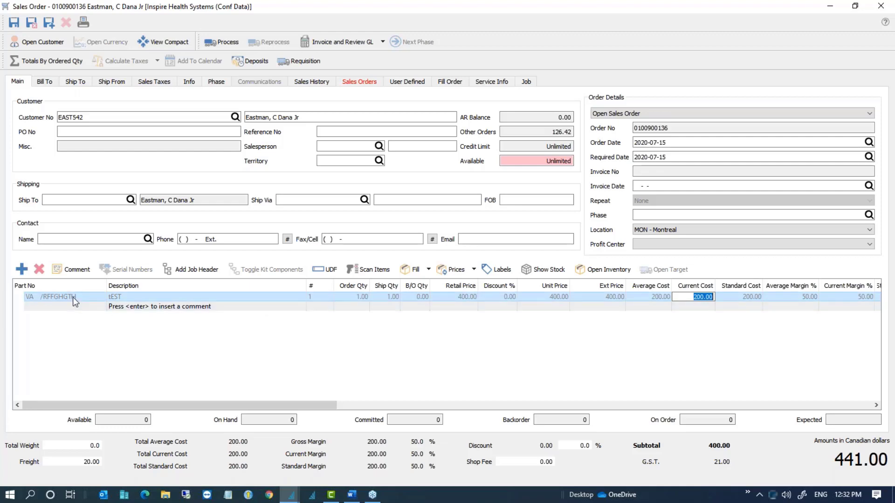
pyautogui.doubleClick(247, 9)
pyautogui.click(13, 23)
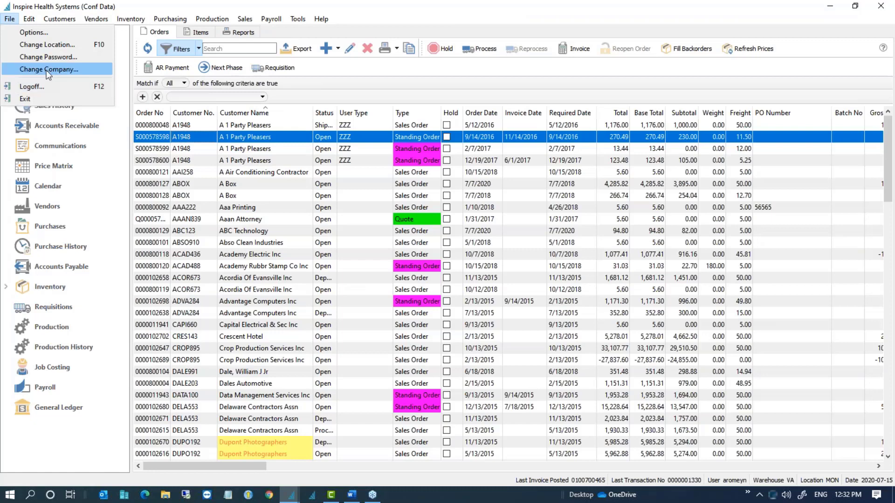
# Step: Open Company Settings from the Edit menu and move its window up and left
pyautogui.moveTo(29, 19)
pyautogui.click(73, 244)
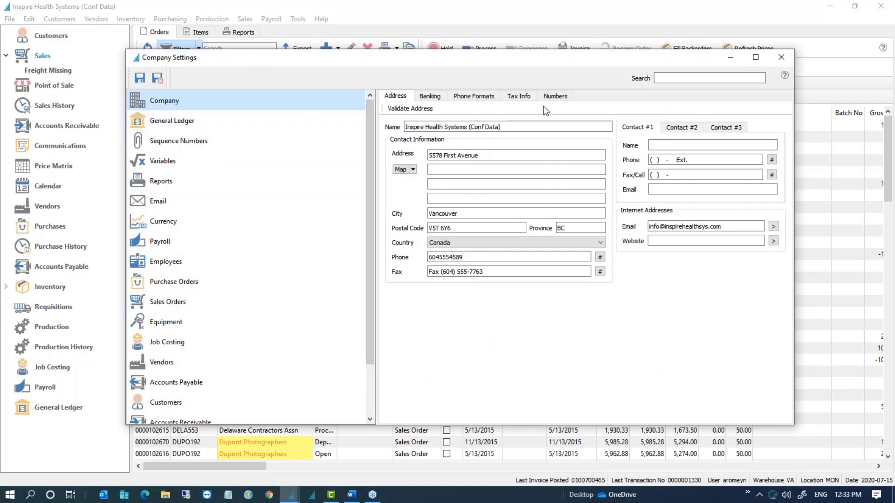
pyautogui.scroll(-1, 159, 240)
pyautogui.click(680, 79)
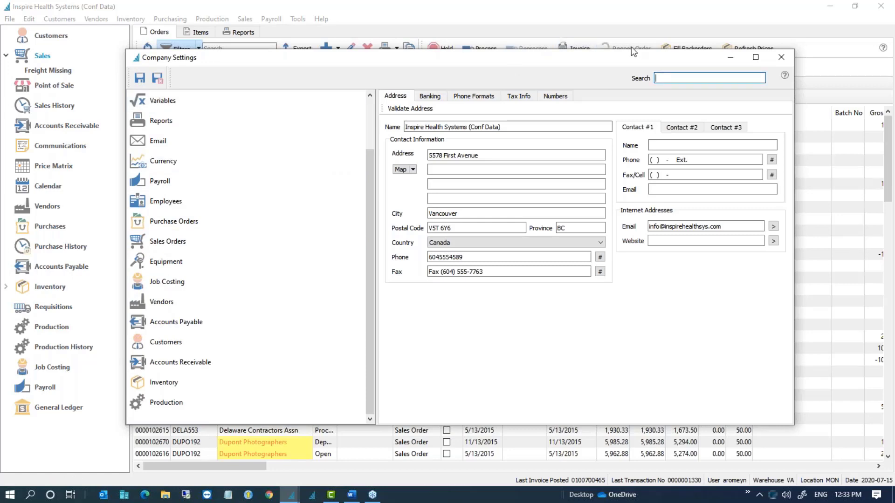
pyautogui.moveTo(624, 57); pyautogui.dragTo(570, 39)
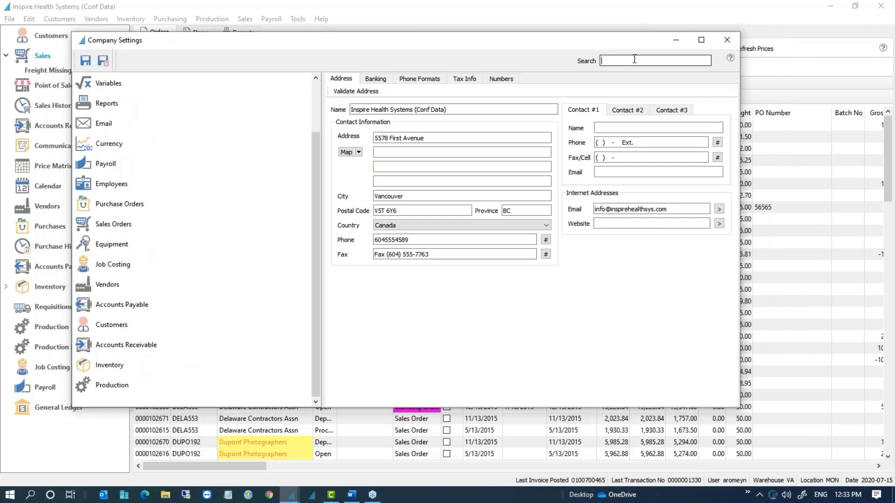
# Step: Search the settings for MISC, clear the search, and show the Sales Orders settings
pyautogui.write('q')
pyautogui.press('BackSpace')
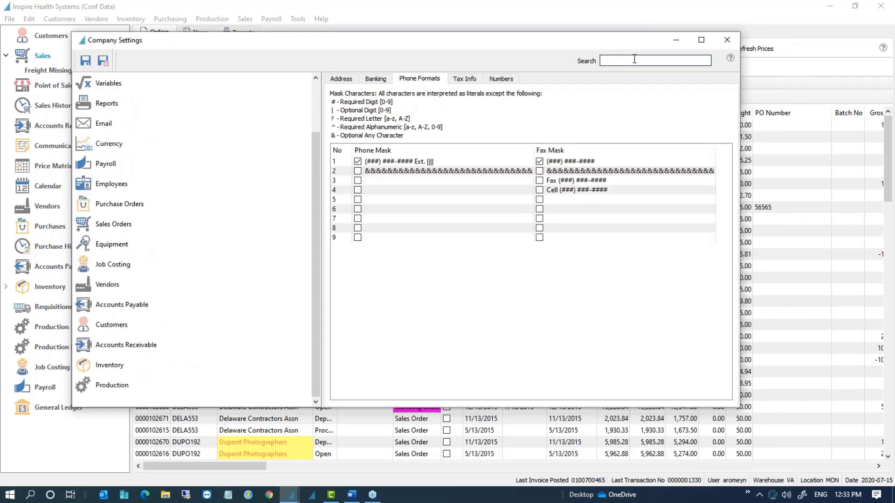
pyautogui.write('MISC')
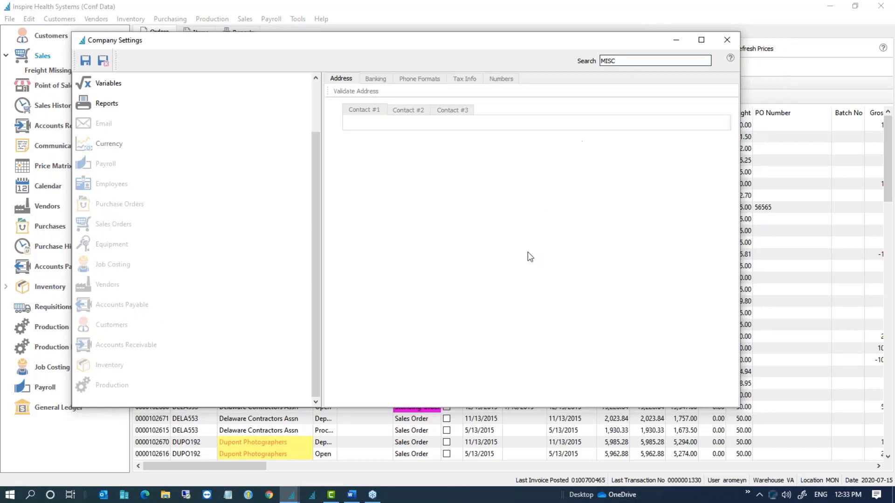
pyautogui.scroll(1, 136, 262)
pyautogui.scroll(-1, 137, 262)
pyautogui.scroll(1, 140, 247)
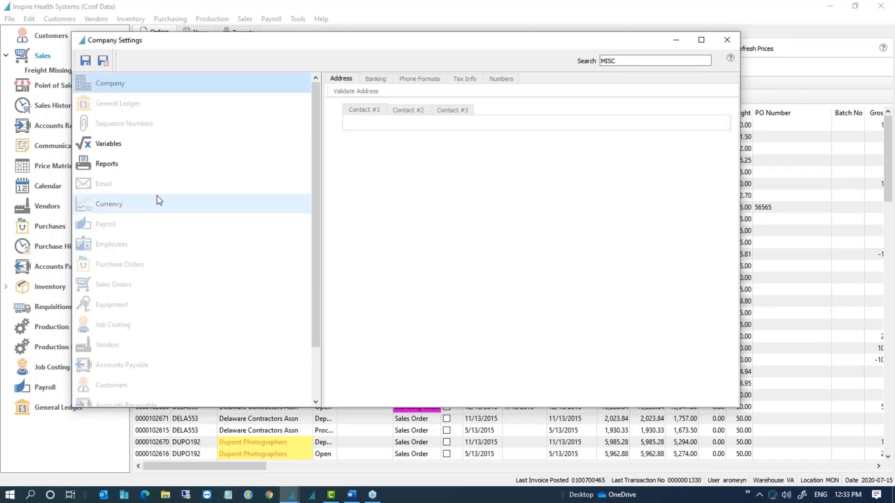
pyautogui.doubleClick(665, 60)
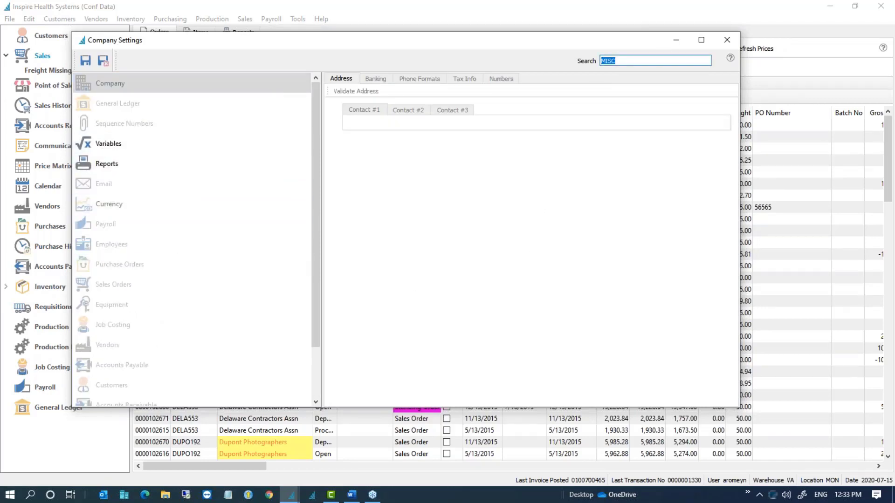
pyautogui.press('BackSpace')
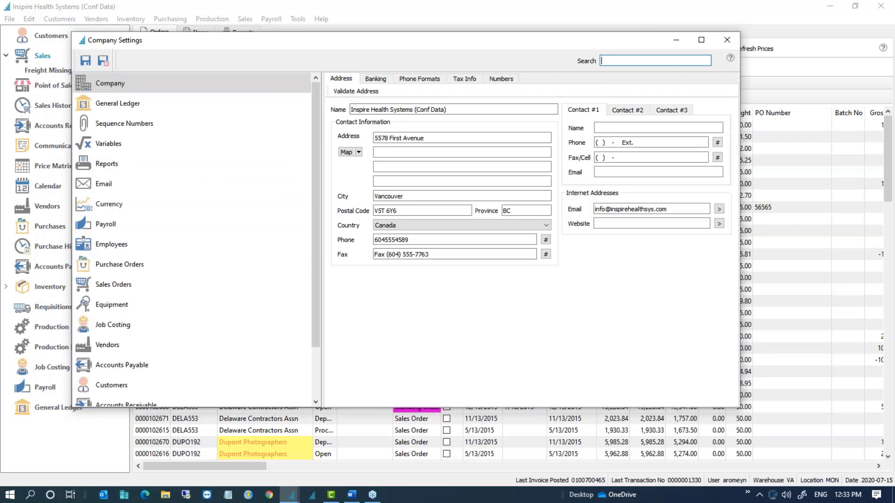
pyautogui.click(110, 285)
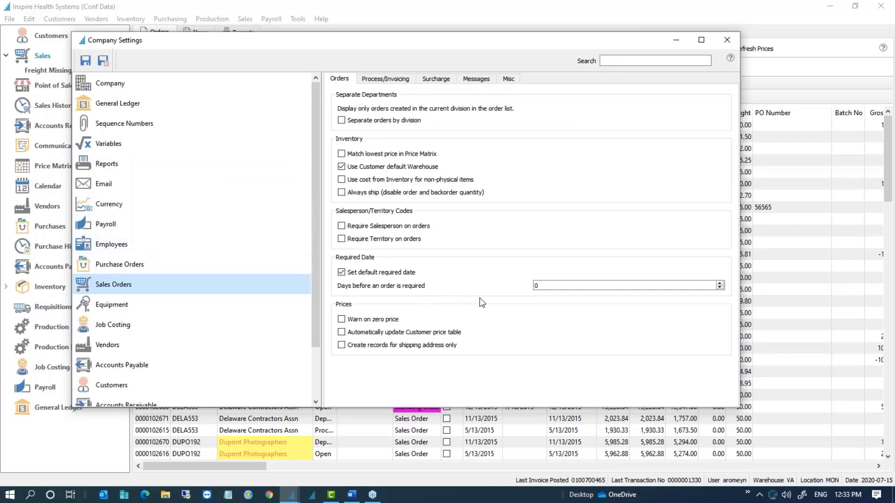
# Step: View the General Ledger settings, then close Company Settings back to the orders list
pyautogui.click(114, 103)
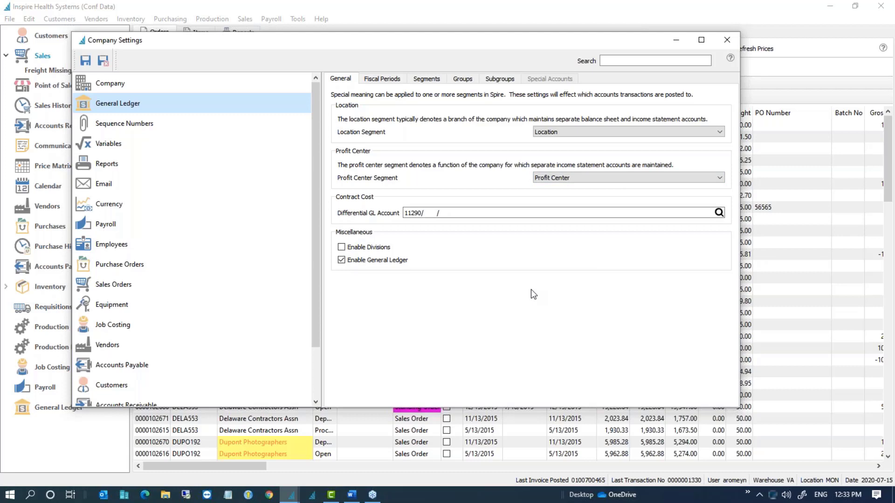
pyautogui.click(727, 40)
pyautogui.click(206, 153)
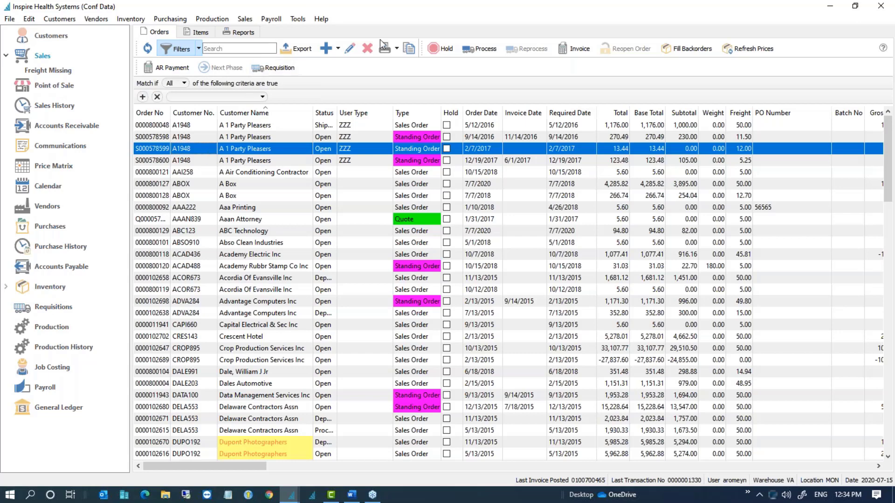
pyautogui.moveTo(894, 6); pyautogui.dragTo(894, 17)
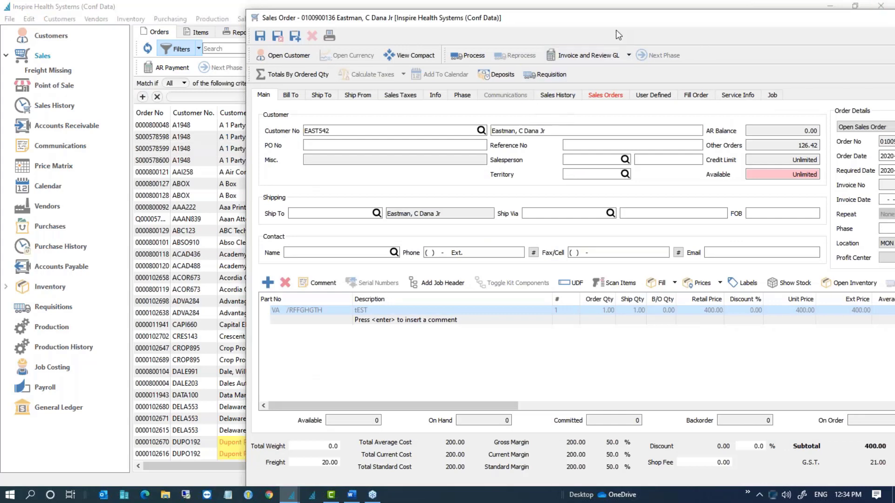
pyautogui.moveTo(620, 19); pyautogui.dragTo(406, 25)
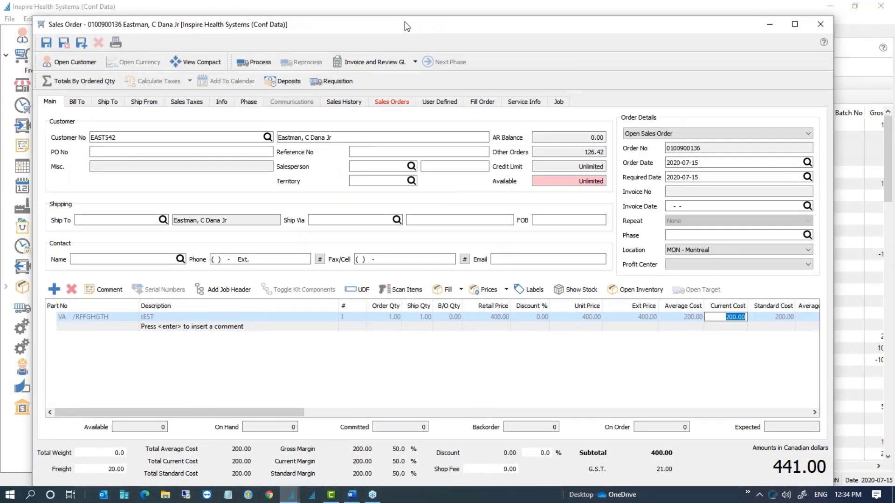
pyautogui.click(821, 24)
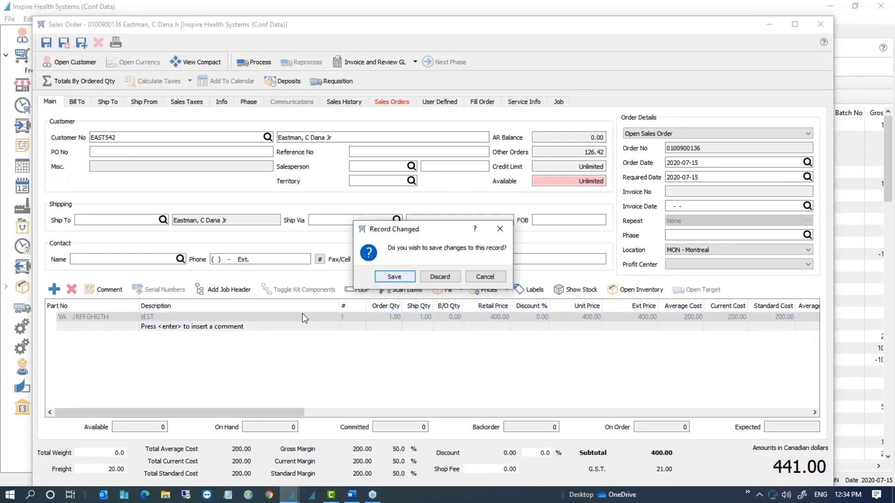
pyautogui.click(446, 279)
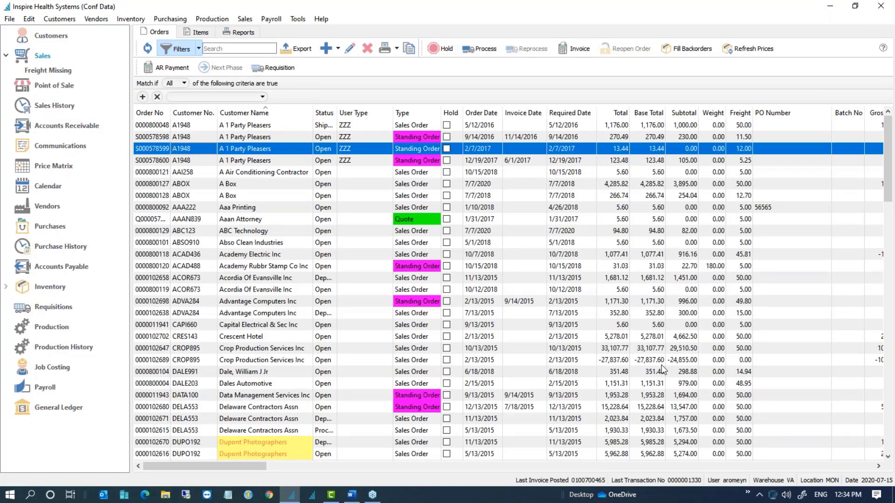
pyautogui.hotkey('alt', 'Tab')
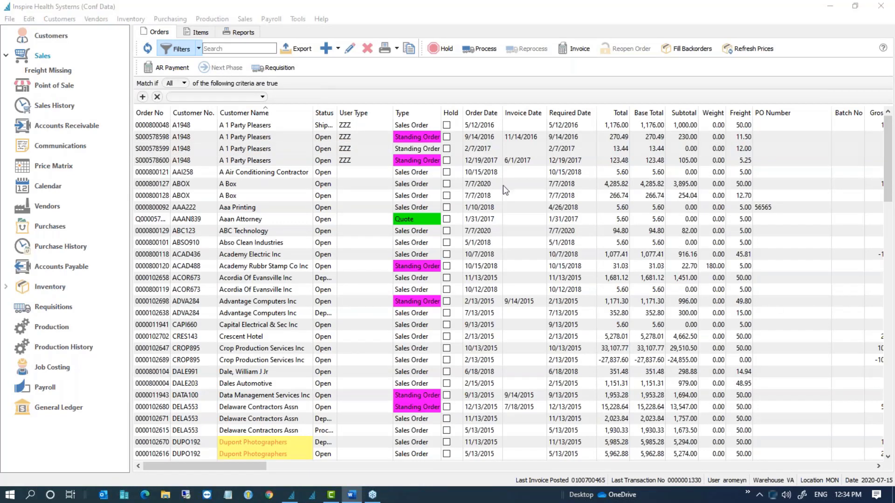
pyautogui.click(29, 19)
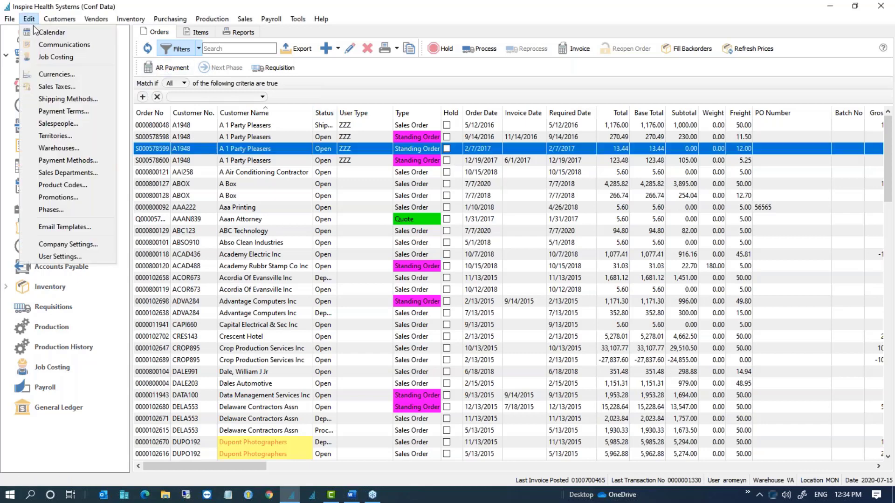
pyautogui.click(78, 245)
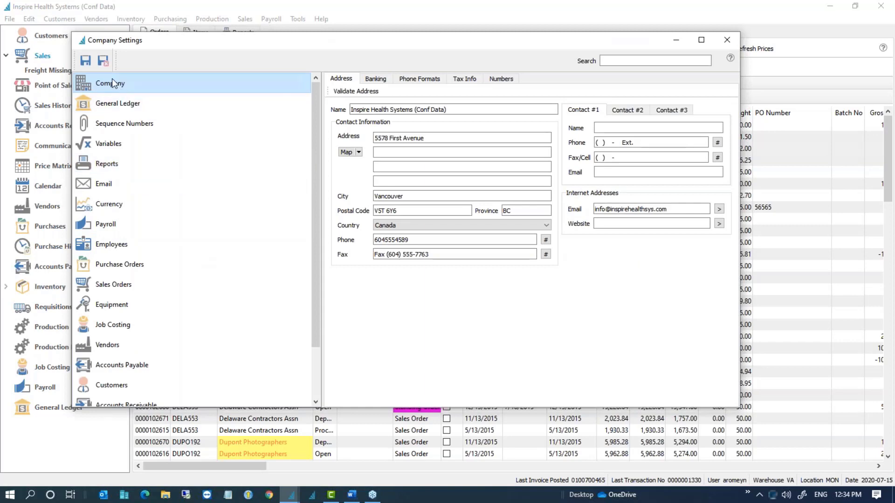
# Step: Under Numbers, change Price decimal precision from 3 to 2 to match Cost, then save and close
pyautogui.click(505, 81)
pyautogui.doubleClick(380, 107)
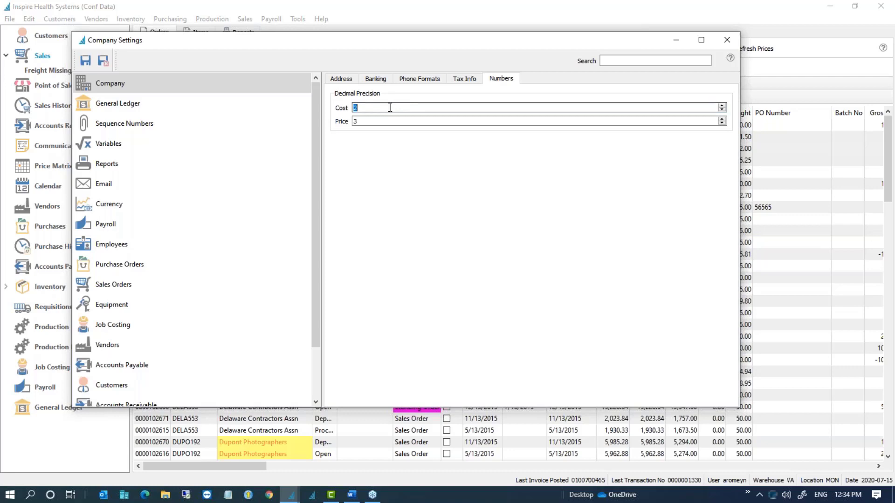
pyautogui.click(372, 121)
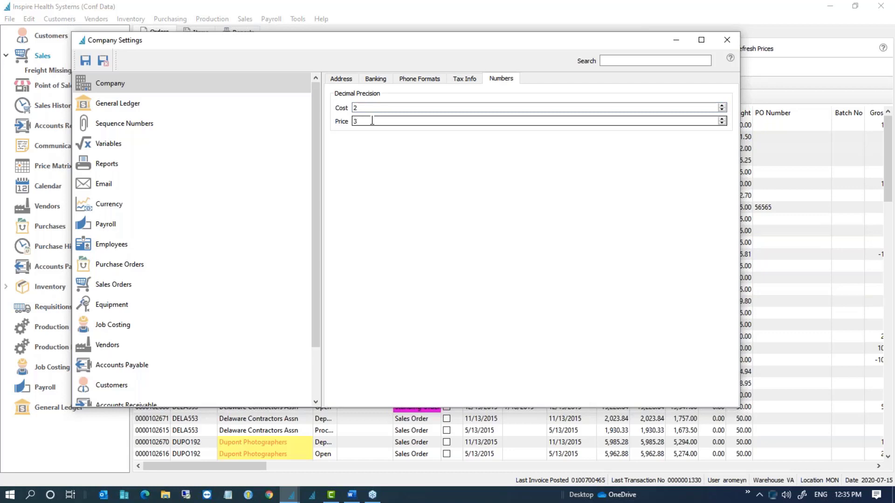
pyautogui.doubleClick(372, 121)
pyautogui.write('2')
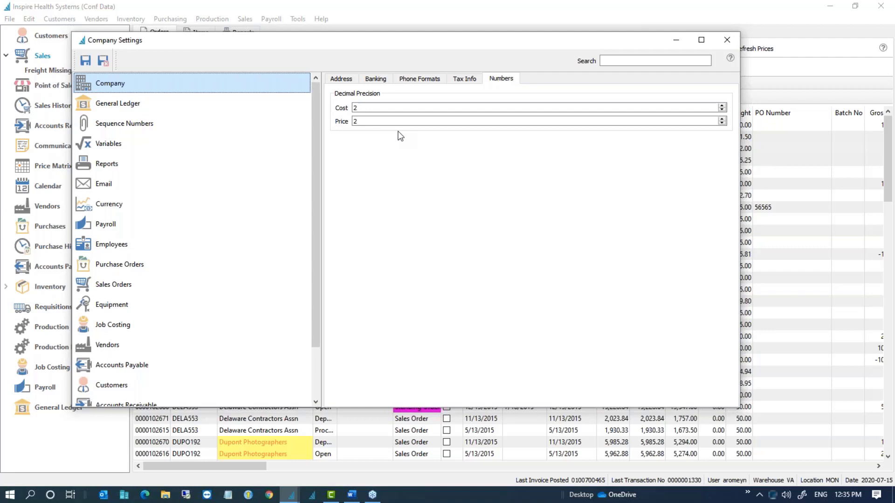
pyautogui.click(393, 122)
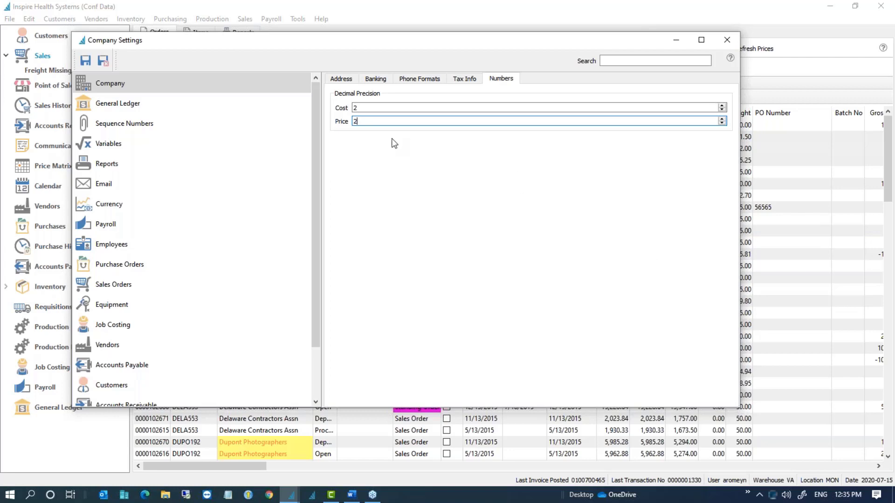
pyautogui.click(102, 64)
pyautogui.click(242, 163)
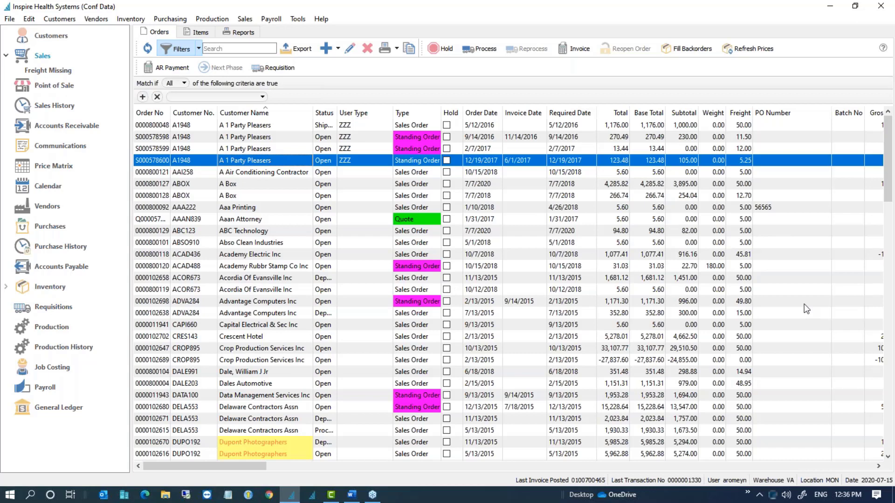
# Step: Open Price Matrix entry 10 for SP500FM and switch it to Margin pricing at 25.00 margin
pyautogui.hotkey('alt', 'Tab')
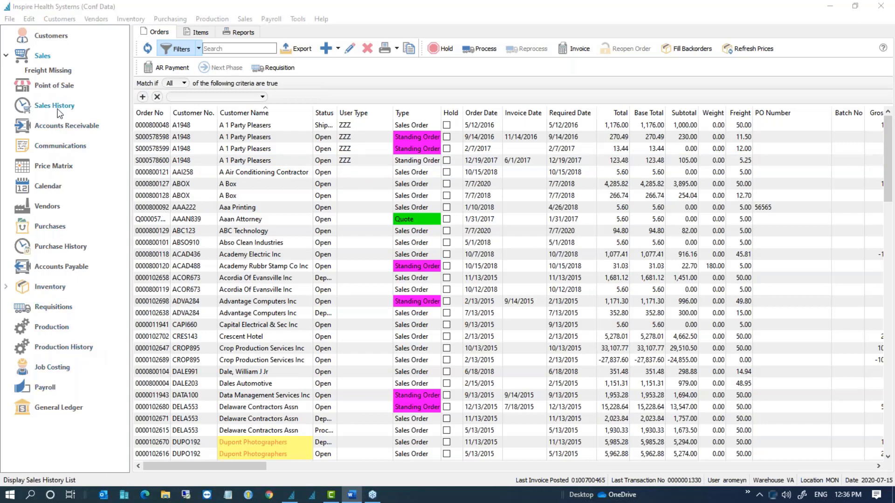
pyautogui.click(51, 167)
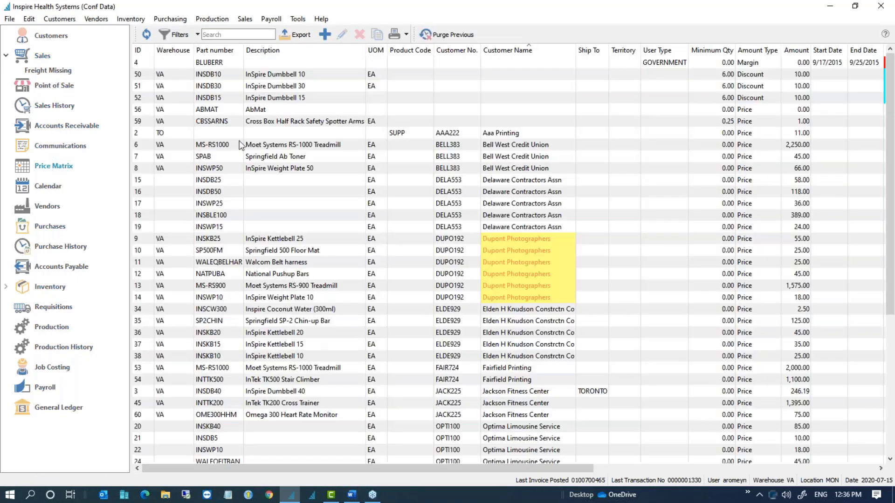
pyautogui.doubleClick(231, 251)
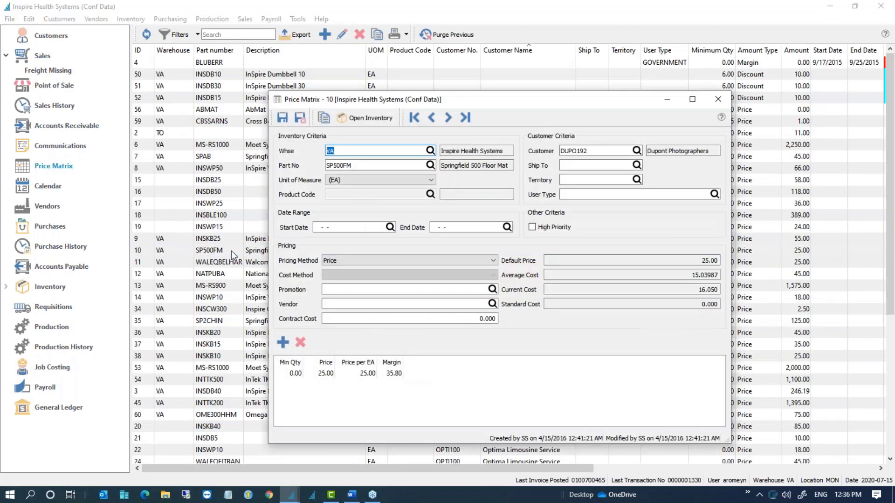
pyautogui.click(365, 259)
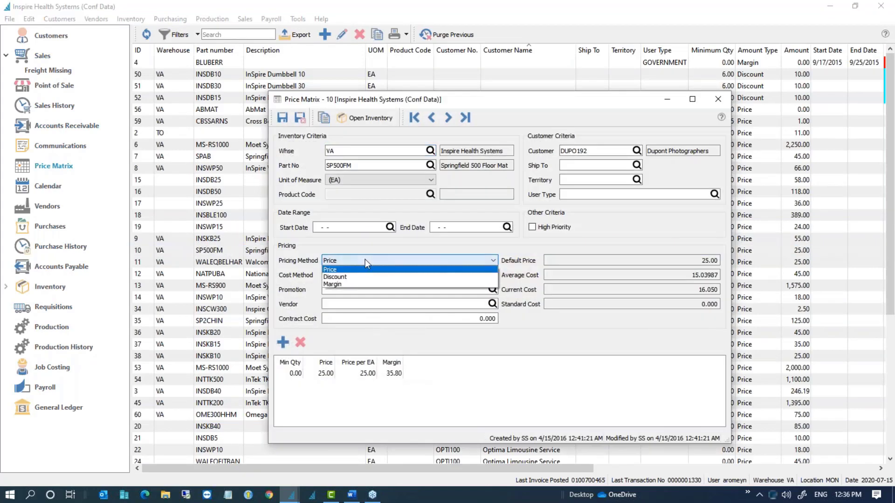
pyautogui.click(355, 284)
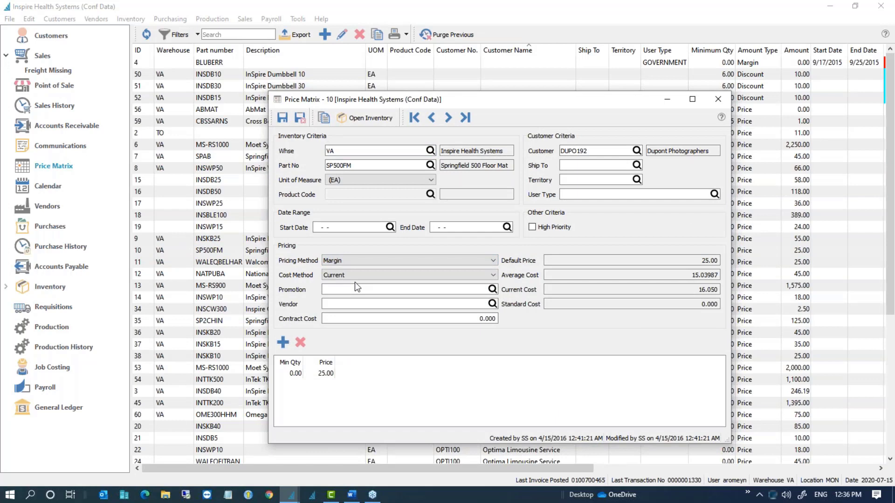
pyautogui.moveTo(510, 105); pyautogui.dragTo(434, 56)
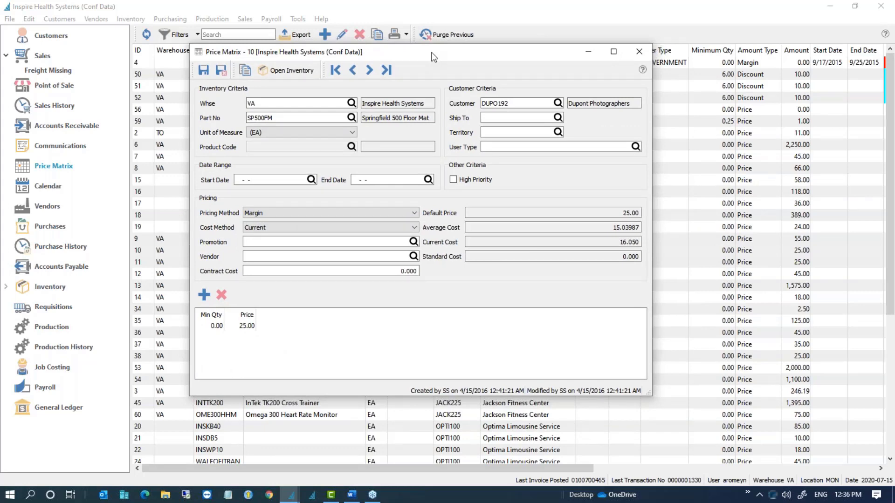
pyautogui.click(250, 329)
pyautogui.click(245, 326)
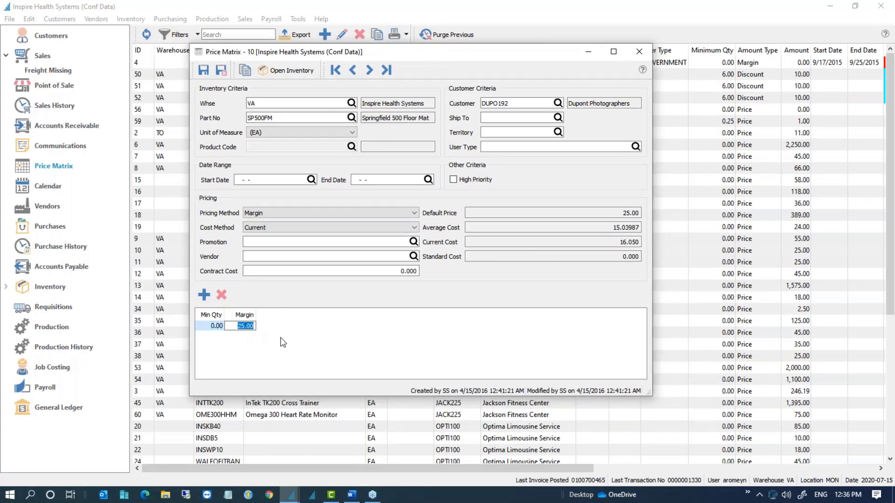
pyautogui.click(284, 103)
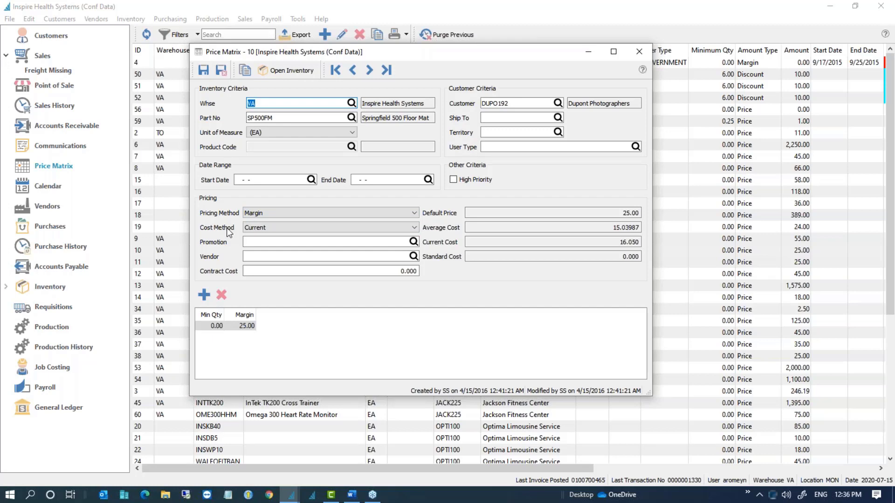
# Step: Set entry 10's cost method to Standard, then close it and discard the changes
pyautogui.click(264, 228)
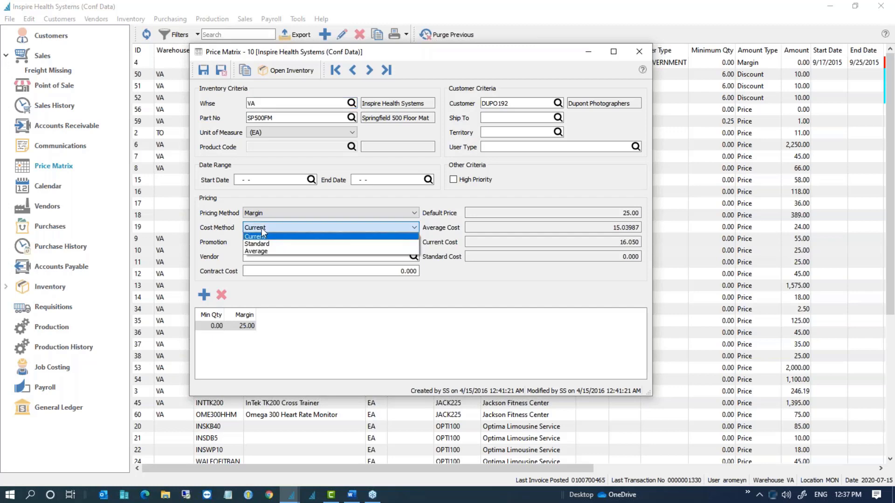
pyautogui.click(263, 230)
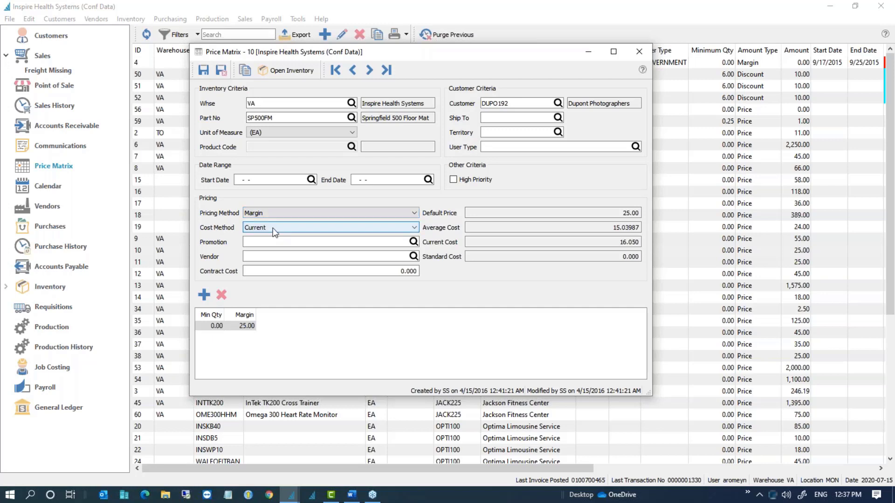
pyautogui.click(275, 233)
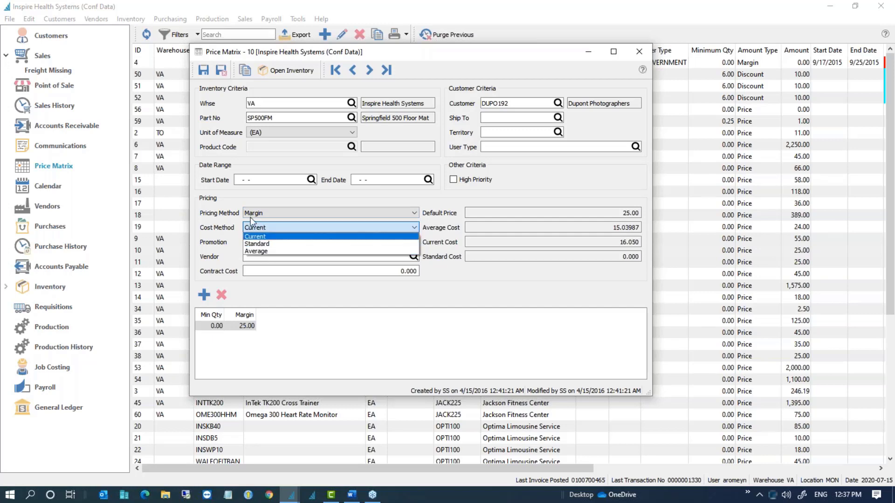
pyautogui.click(219, 232)
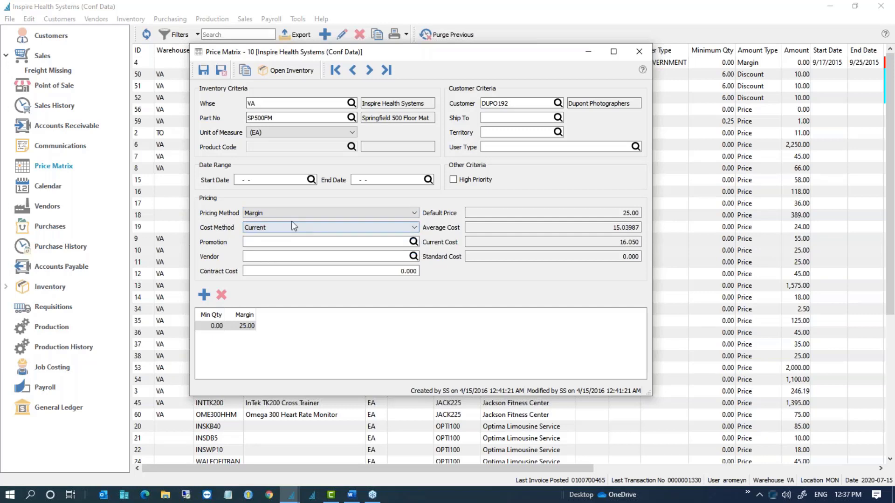
pyautogui.click(268, 227)
pyautogui.click(268, 227)
pyautogui.click(269, 228)
pyautogui.click(269, 228)
pyautogui.click(267, 227)
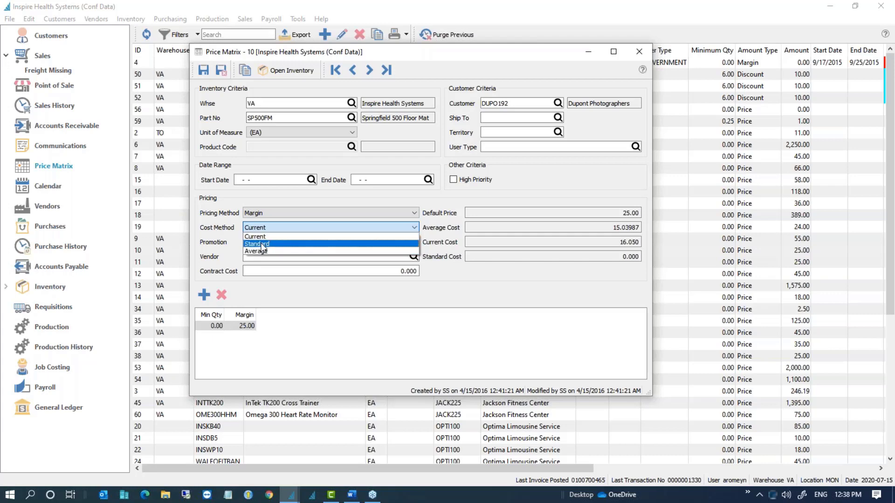
pyautogui.click(264, 244)
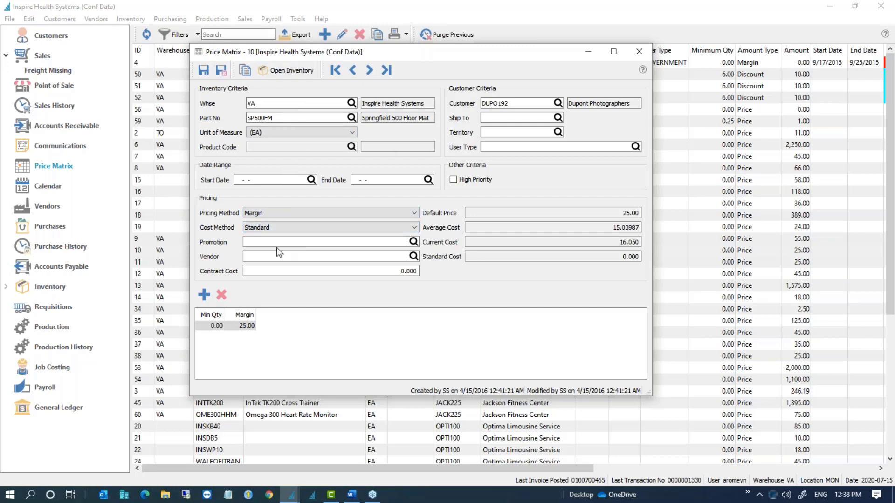
pyautogui.click(644, 51)
pyautogui.click(429, 243)
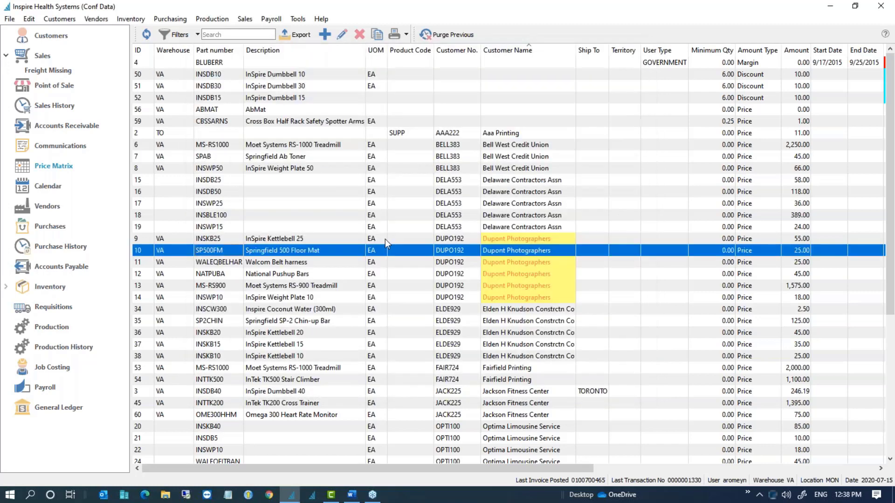
# Step: Start a new price matrix entry with Sadler Properties as the customer criteria
pyautogui.click(263, 196)
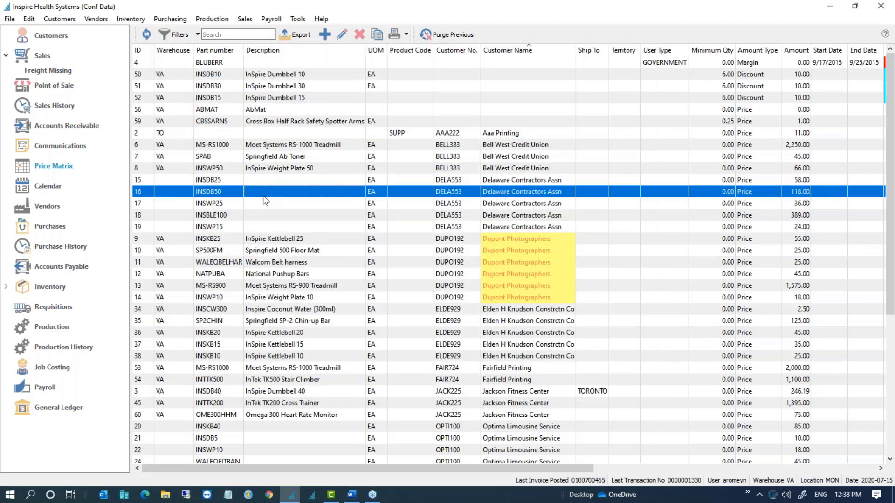
pyautogui.click(325, 35)
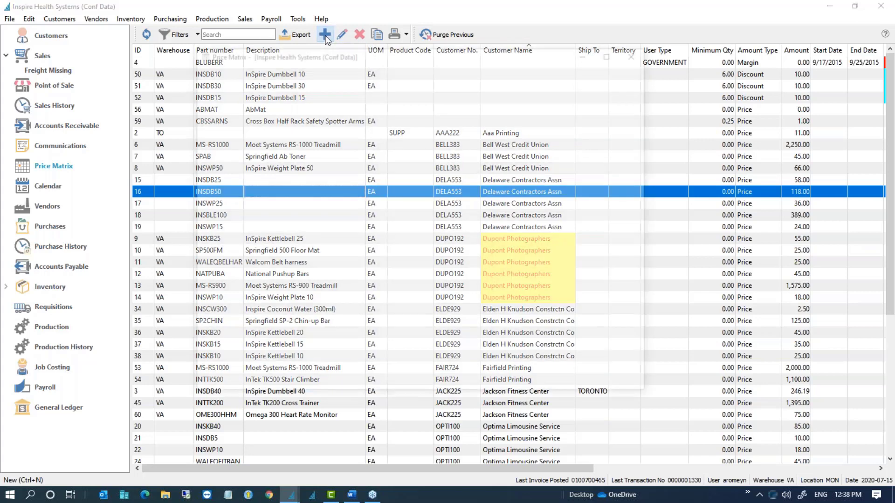
pyautogui.click(496, 103)
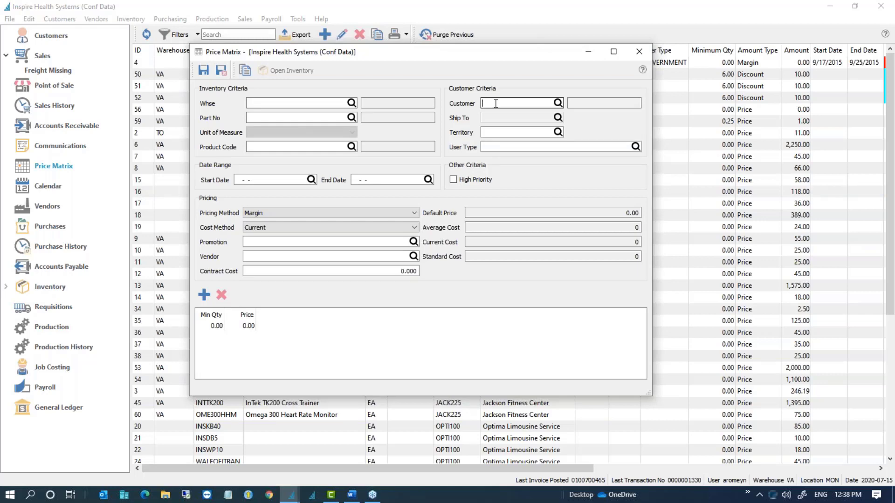
pyautogui.write('S')
pyautogui.click(530, 126)
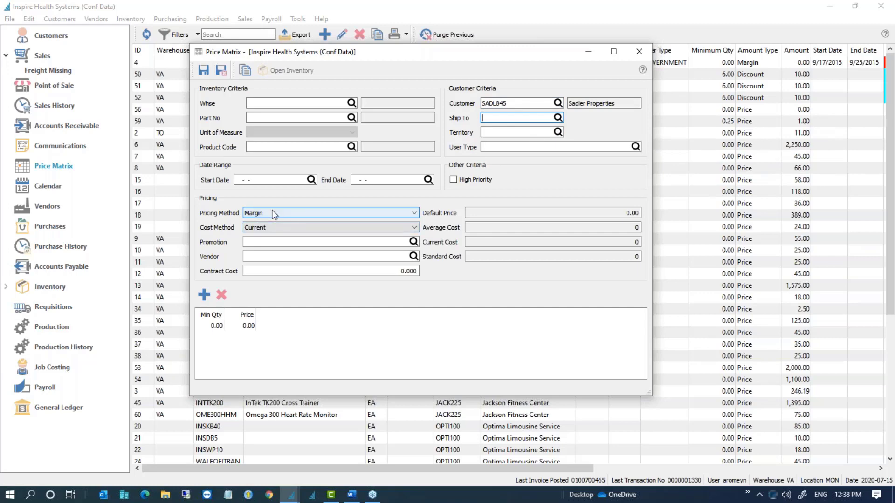
# Step: Enter a 20 margin, leave the cost method on Current, and save and close the rule
pyautogui.click(248, 326)
pyautogui.write('20')
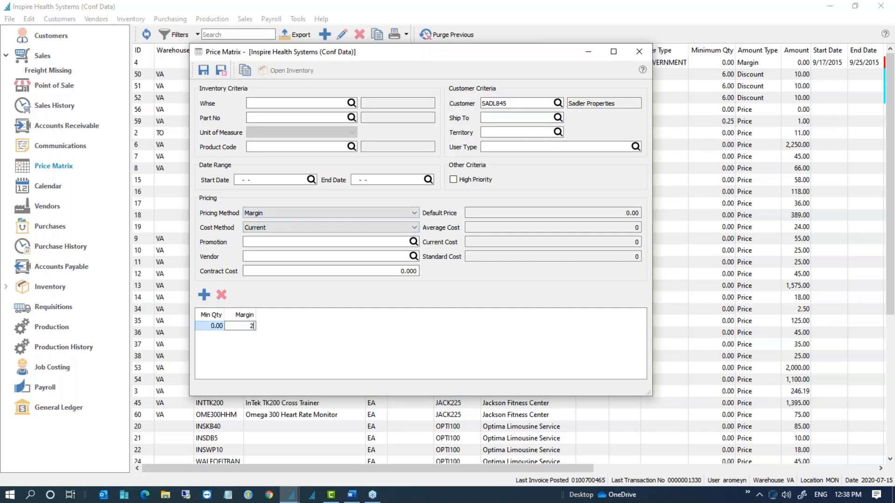
pyautogui.press('Return')
pyautogui.click(282, 230)
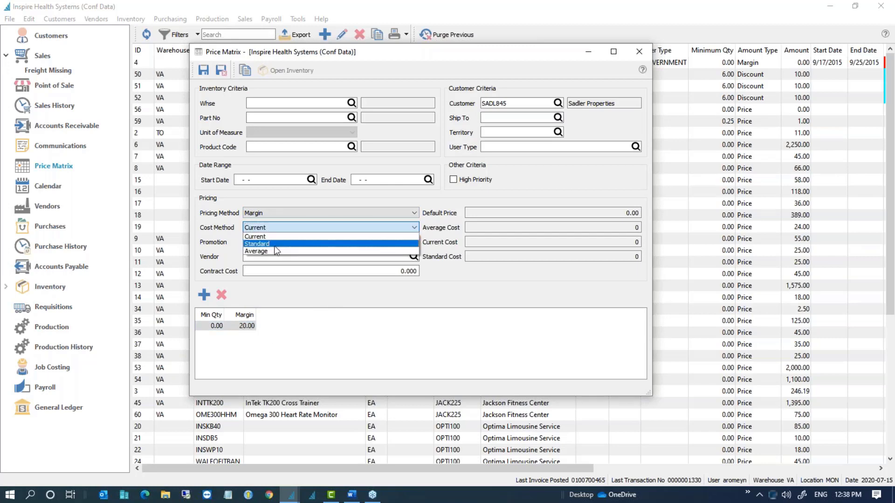
pyautogui.click(275, 244)
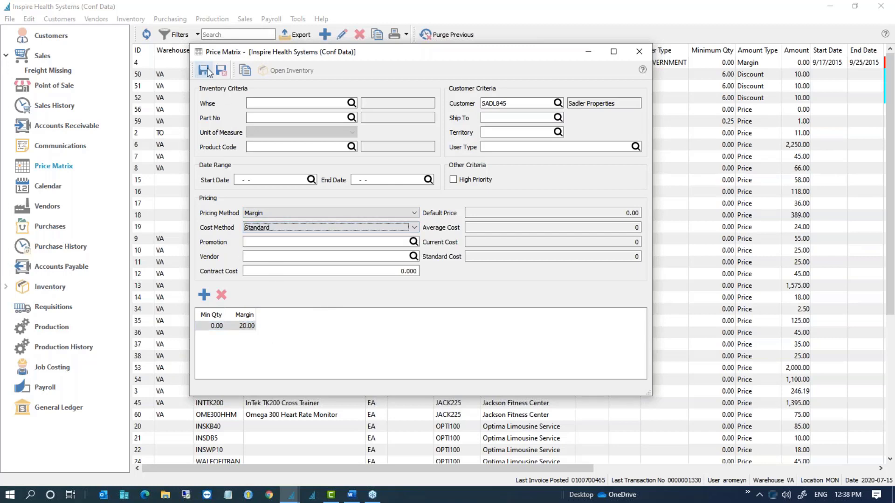
pyautogui.doubleClick(529, 106)
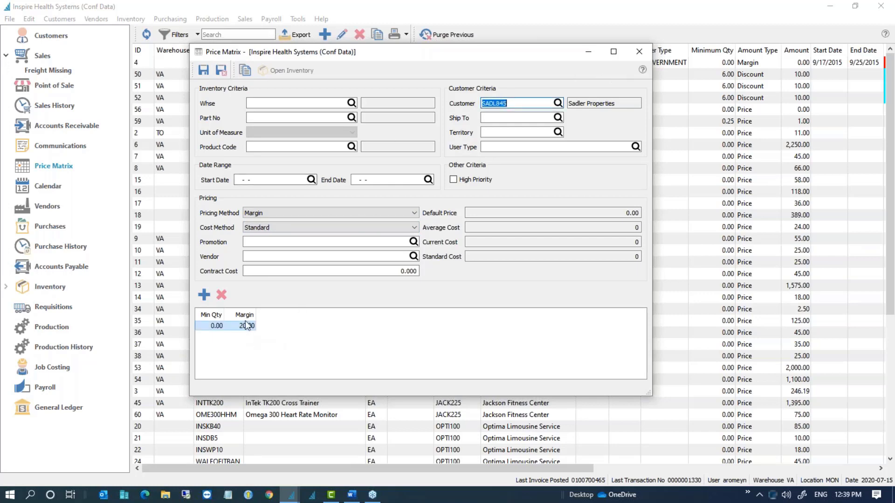
pyautogui.click(280, 233)
pyautogui.click(280, 239)
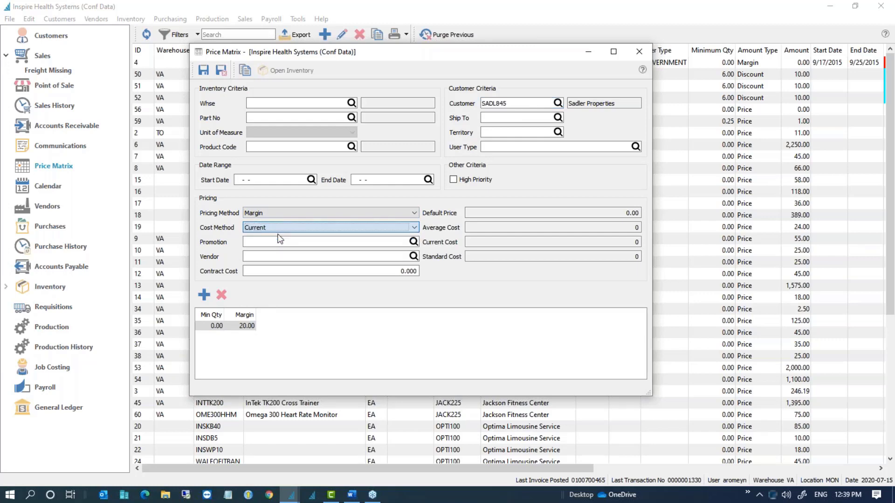
pyautogui.click(221, 70)
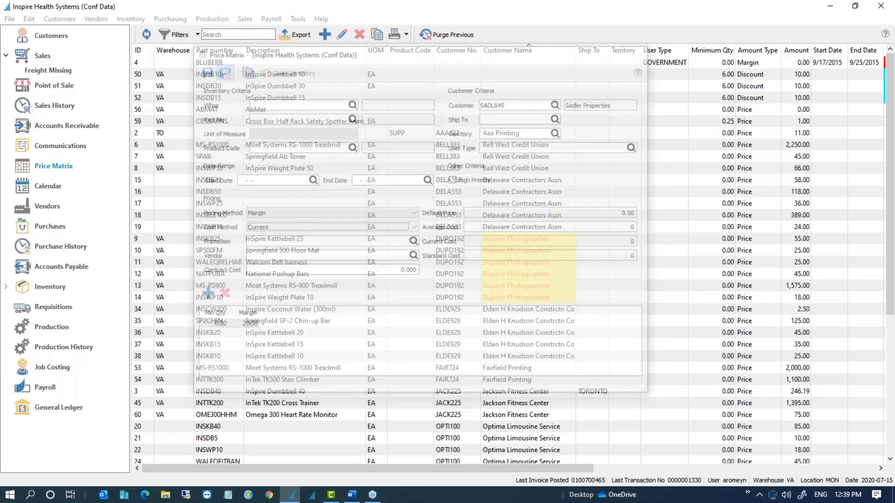
# Step: Open the WODGYM Wooden Gymnastic Ring inventory record and inspect its average cost
pyautogui.click(49, 287)
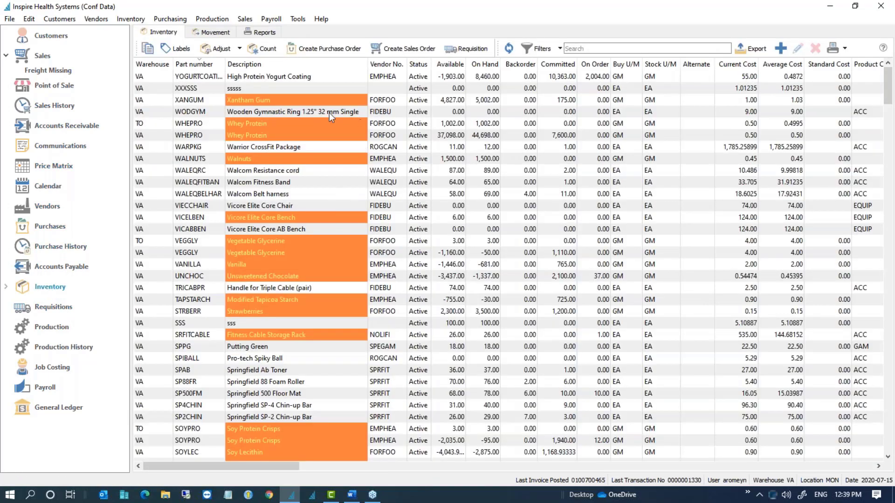
pyautogui.click(301, 113)
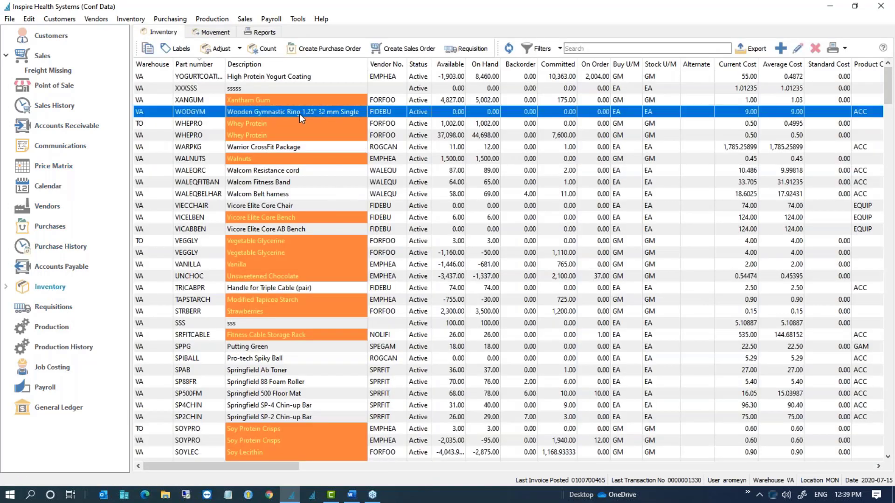
pyautogui.doubleClick(300, 114)
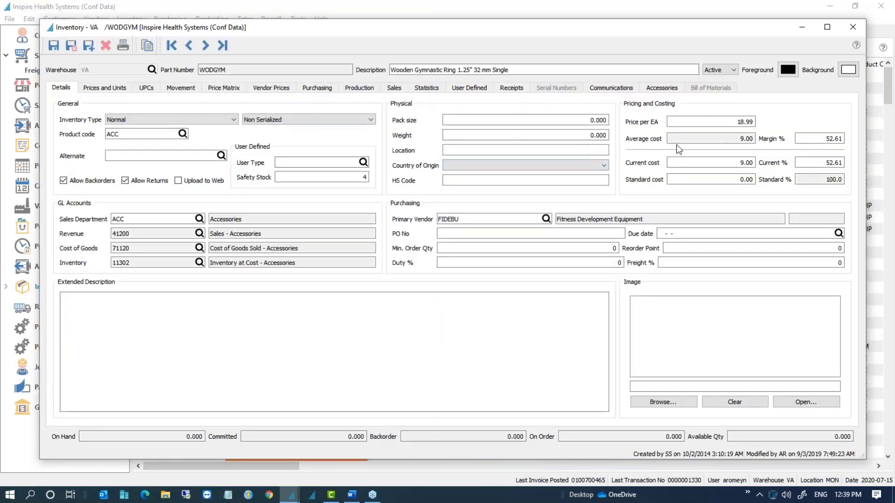
pyautogui.click(698, 139)
pyautogui.click(741, 139)
# Step: Change its current cost from 9.00 to 12.00 and check the recalculated costs
pyautogui.click(721, 163)
pyautogui.write('12')
pyautogui.press('Tab')
pyautogui.click(724, 141)
pyautogui.click(725, 179)
pyautogui.click(713, 164)
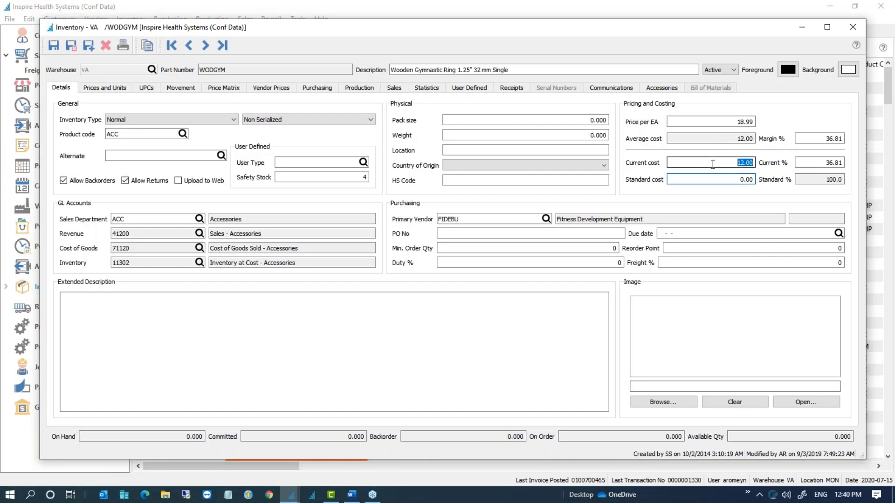
# Step: Check the ring's current cost and its vendor prices before returning to Details
pyautogui.doubleClick(712, 164)
pyautogui.click(753, 163)
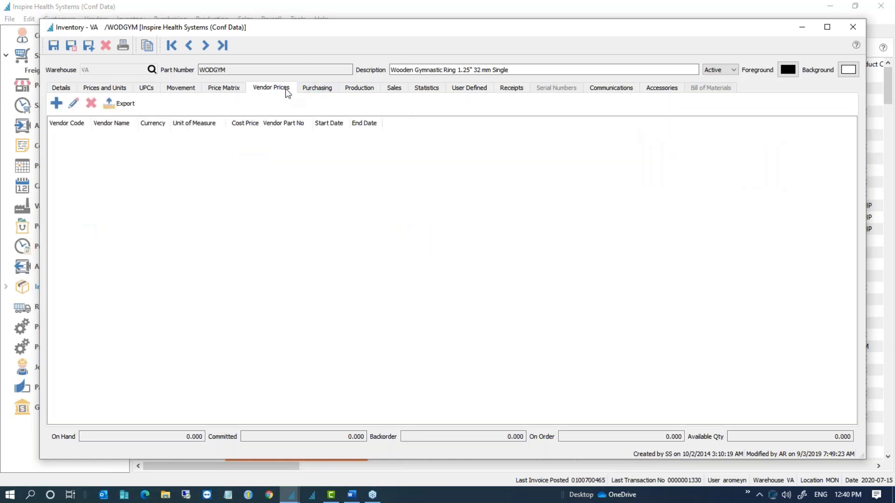
pyautogui.click(284, 89)
pyautogui.click(61, 89)
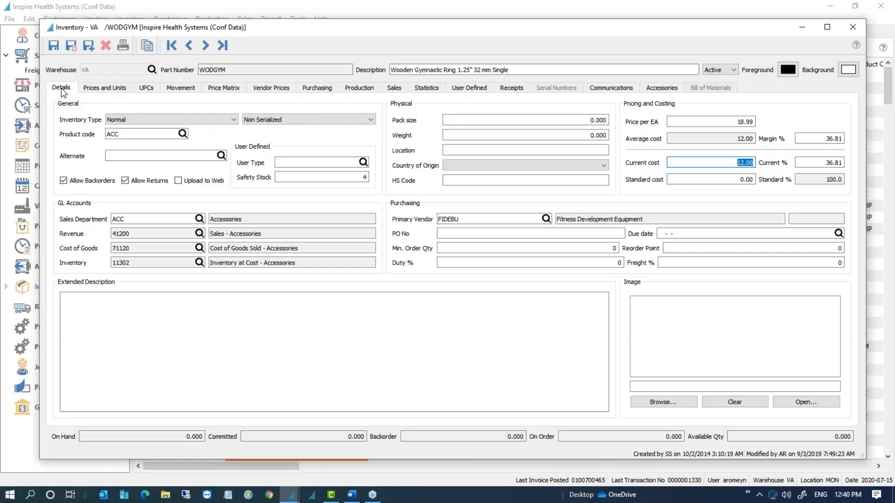
# Step: Enter a standard cost of 45, then correct it to 41.00
pyautogui.click(717, 179)
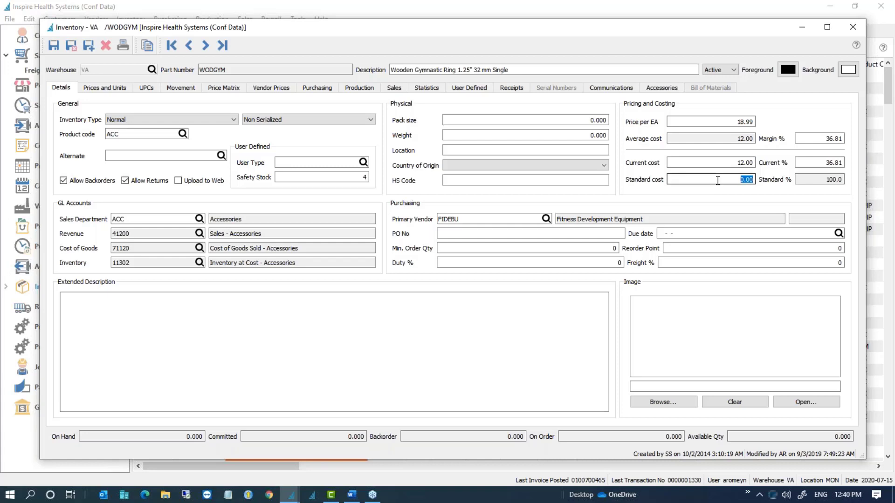
pyautogui.write('45')
pyautogui.press('Return')
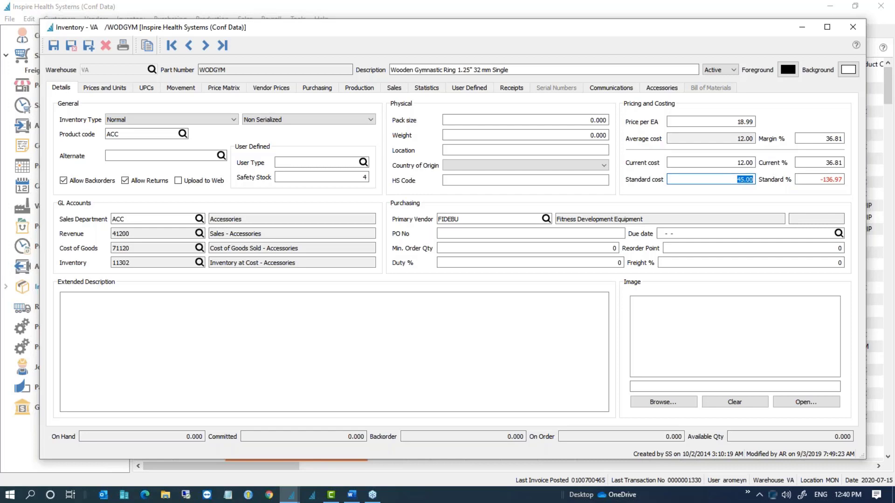
pyautogui.write('41')
pyautogui.press('Tab')
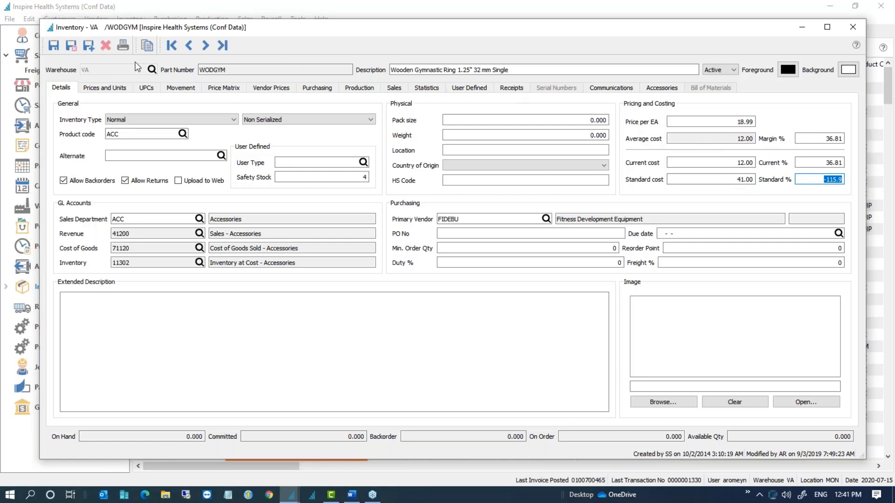
# Step: Save and close the WODGYM item, then bring up the sales orders list
pyautogui.click(73, 49)
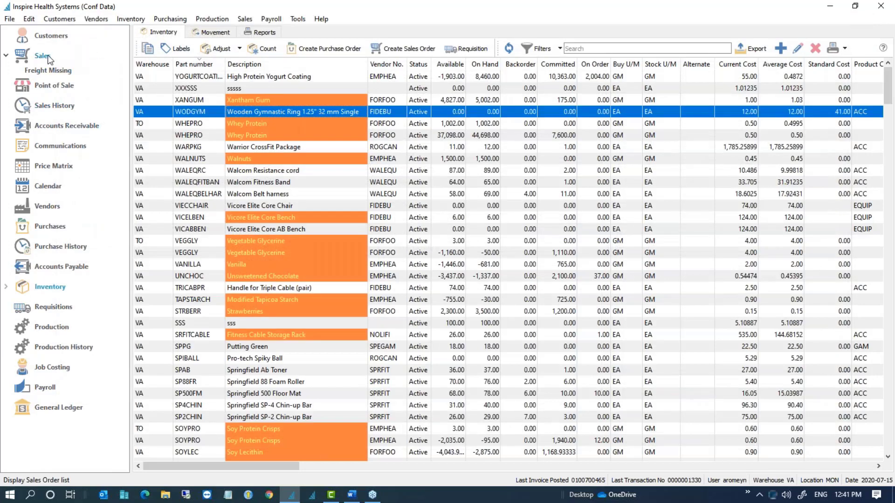
pyautogui.click(48, 56)
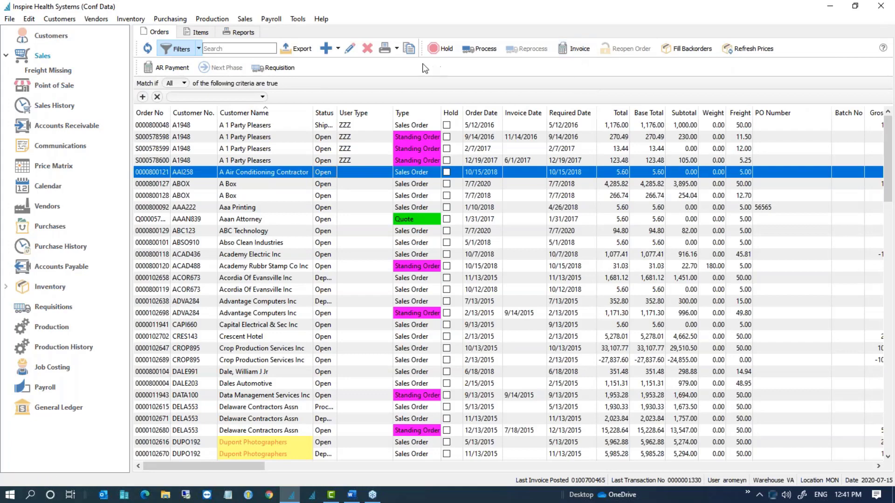
# Step: Create a Be Mac Transport sales order with a backordered /REH7953 Rehbank Knee Support line
pyautogui.click(328, 48)
pyautogui.write('BEM670')
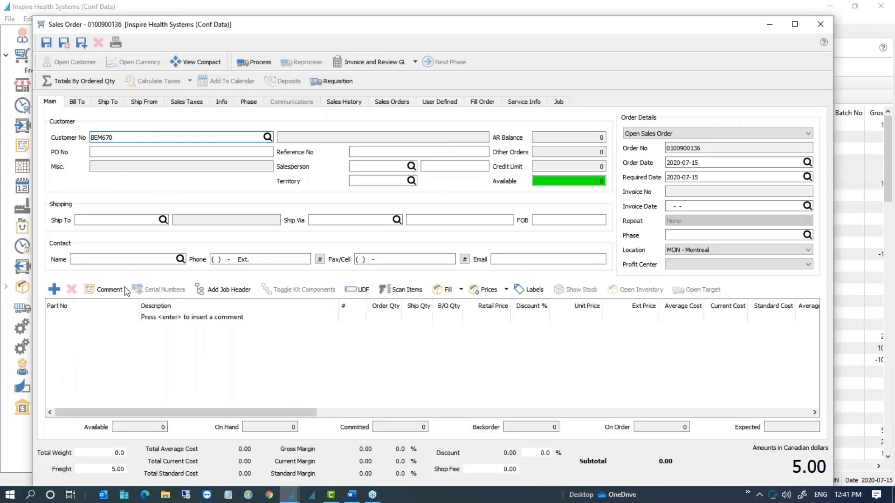
pyautogui.click(114, 319)
pyautogui.write('/R')
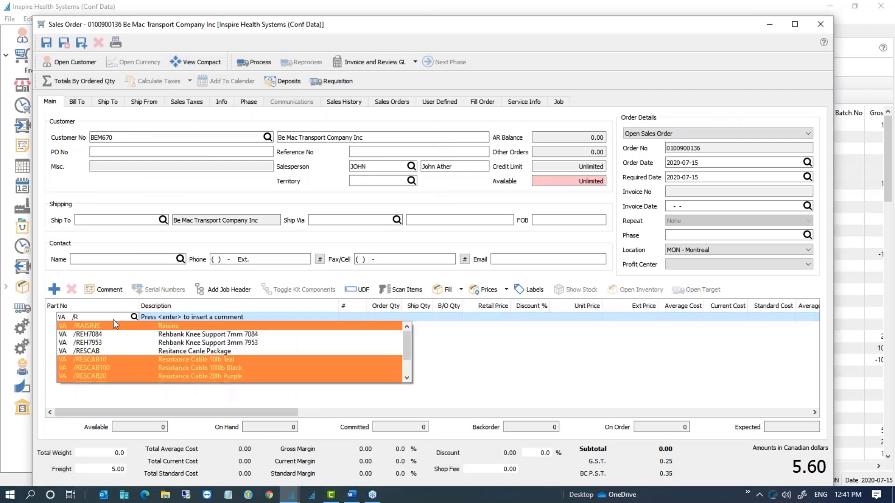
pyautogui.click(115, 344)
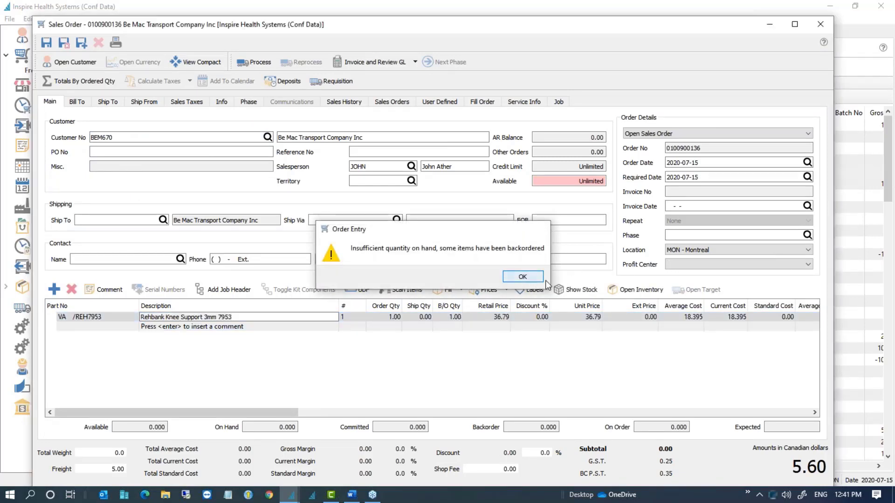
pyautogui.press('Return')
pyautogui.click(778, 316)
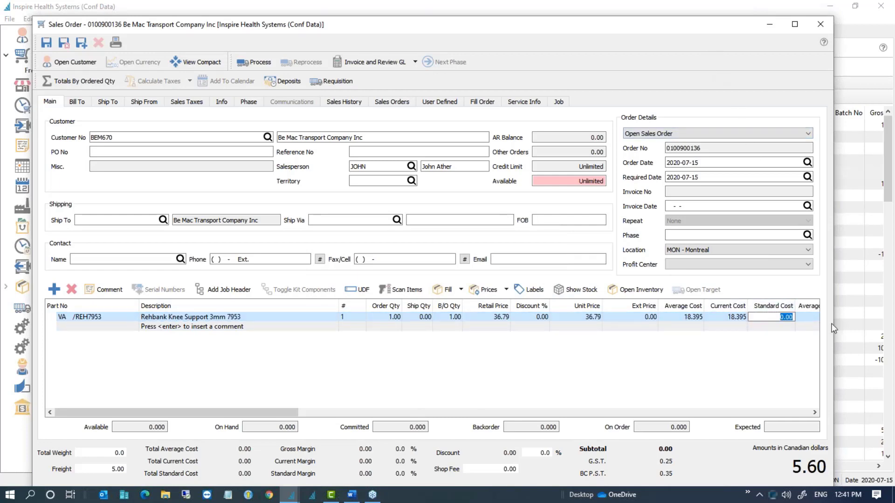
pyautogui.click(771, 316)
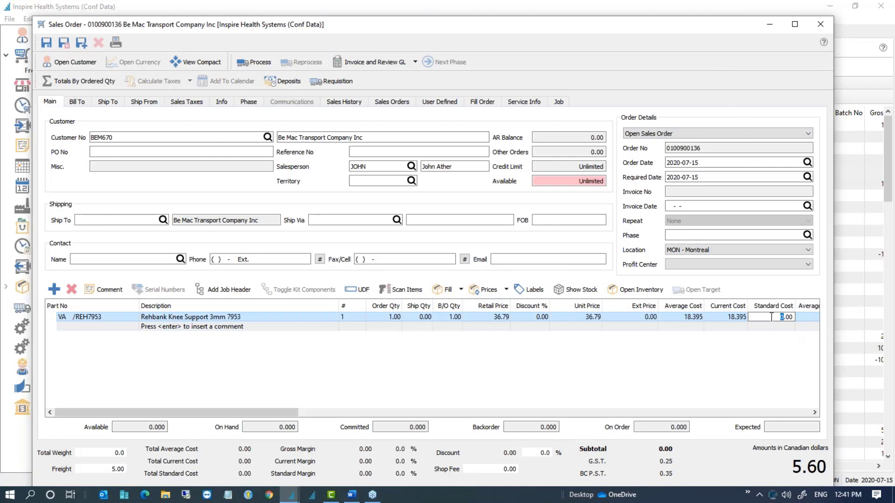
pyautogui.click(780, 341)
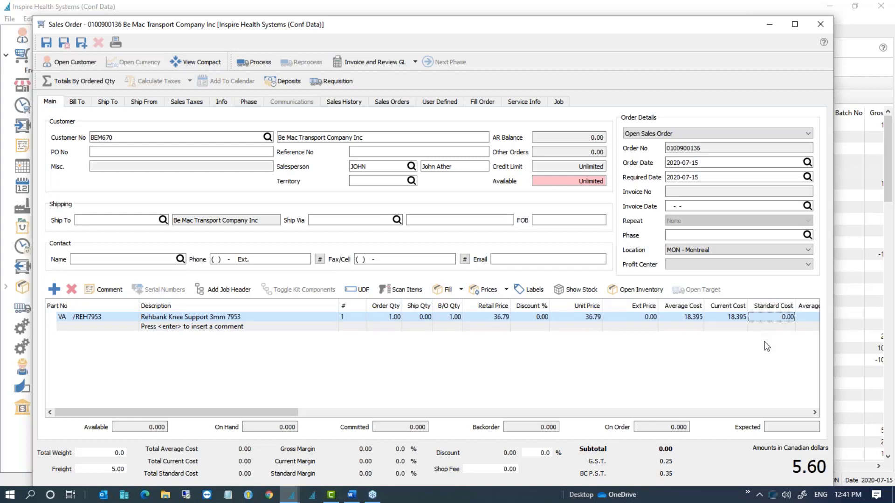
# Step: Widen the order window and review the line's 0.00 standard and 18.395 current cost
pyautogui.moveTo(836, 351); pyautogui.dragTo(853, 349)
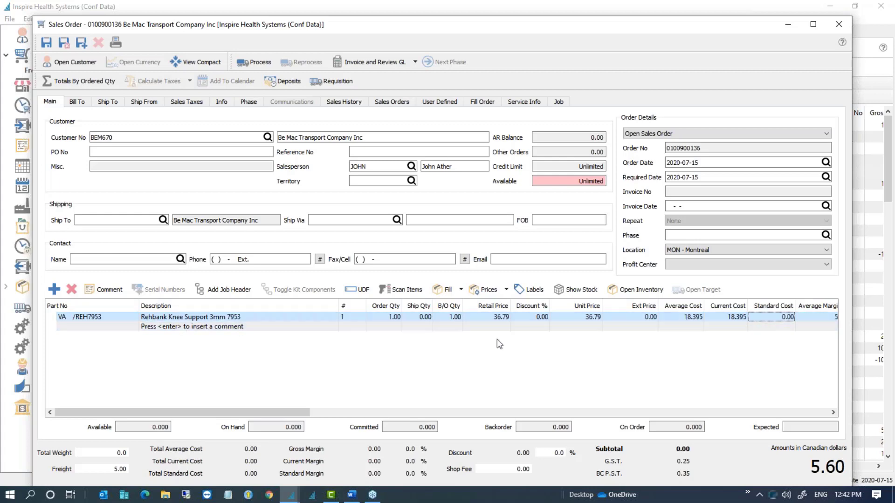
pyautogui.click(767, 316)
pyautogui.click(815, 336)
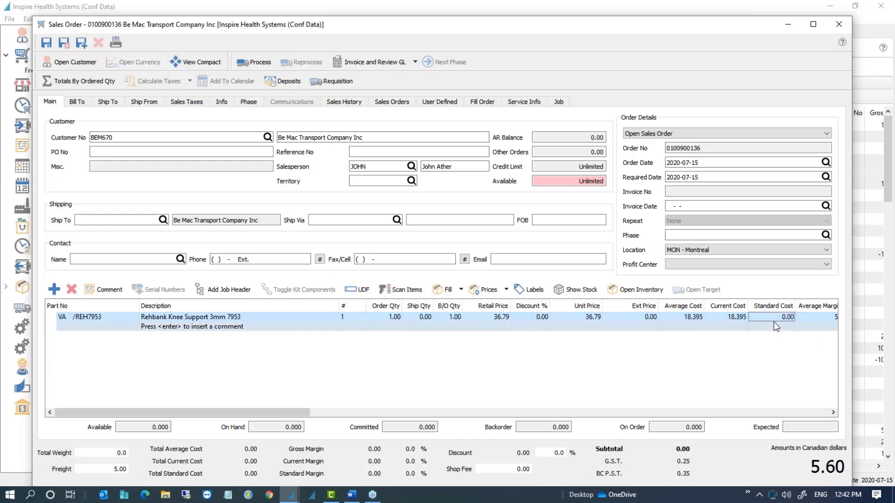
pyautogui.click(743, 315)
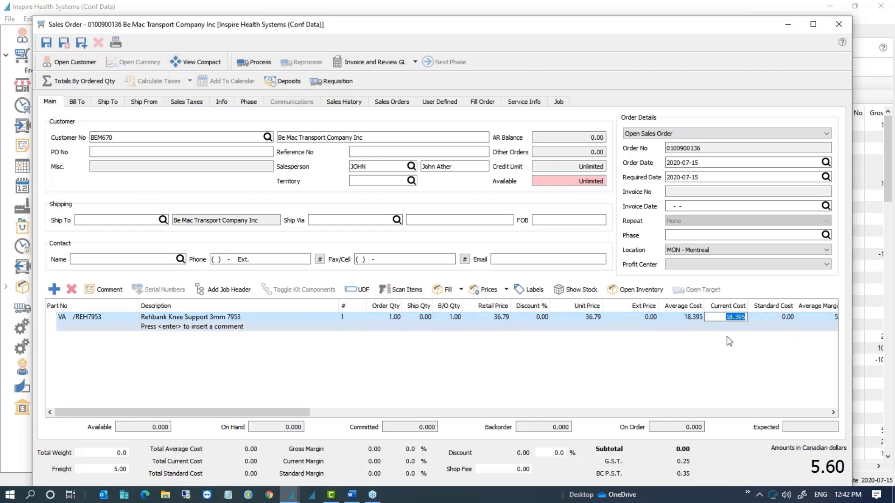
pyautogui.click(730, 355)
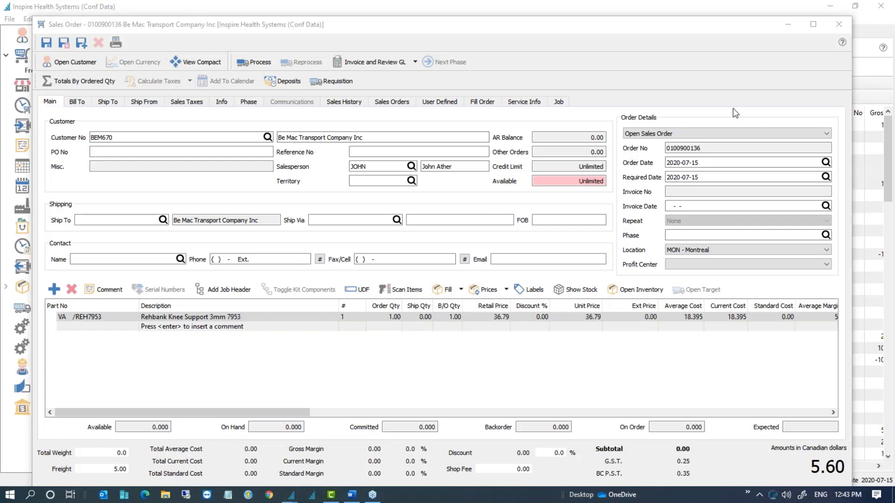
# Step: Discard the draft sales order and open the employee's record of employment, centred on screen
pyautogui.click(839, 24)
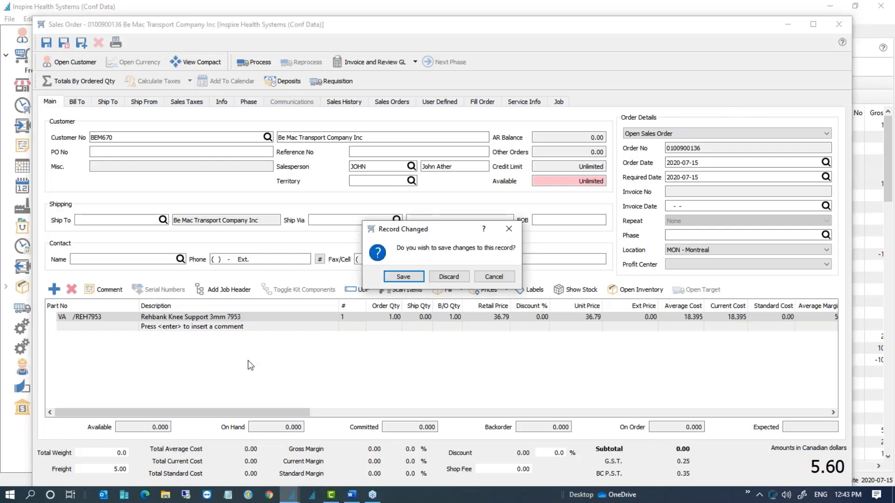
pyautogui.click(449, 278)
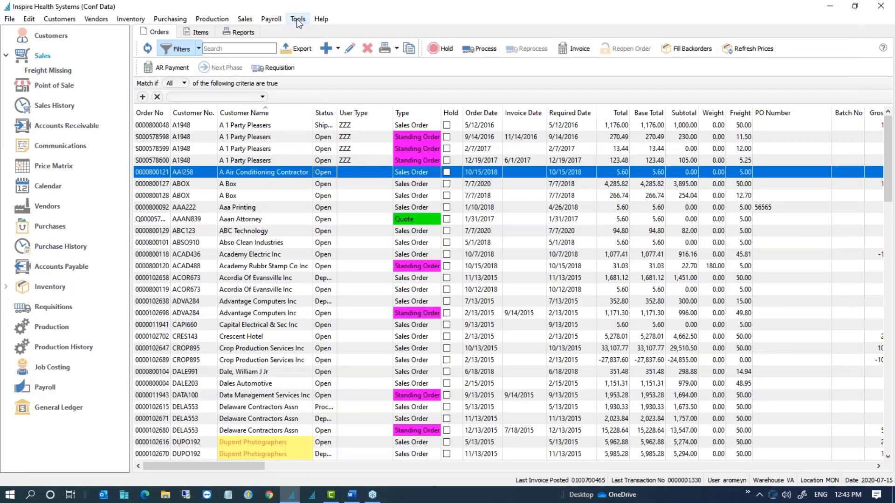
pyautogui.moveTo(279, 18)
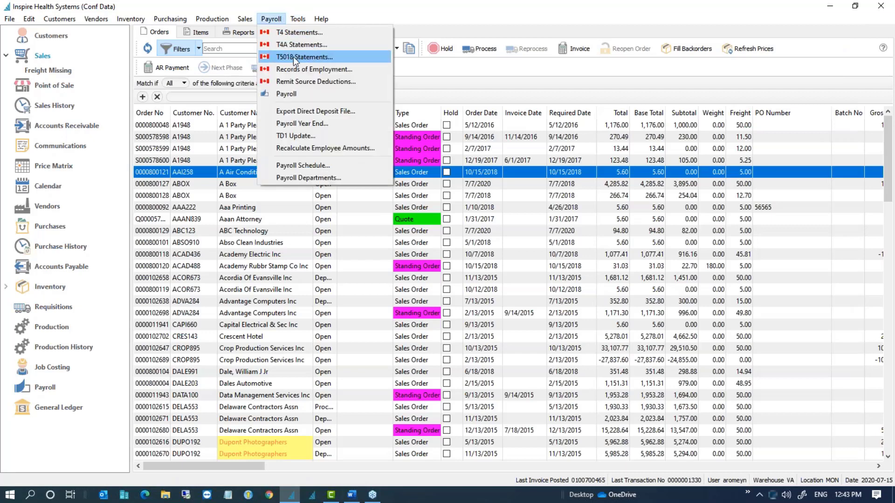
pyautogui.click(298, 70)
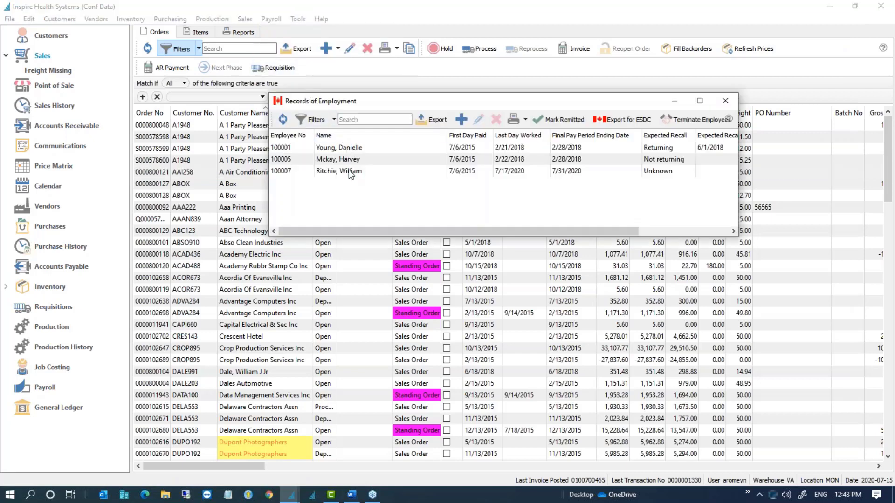
pyautogui.doubleClick(350, 172)
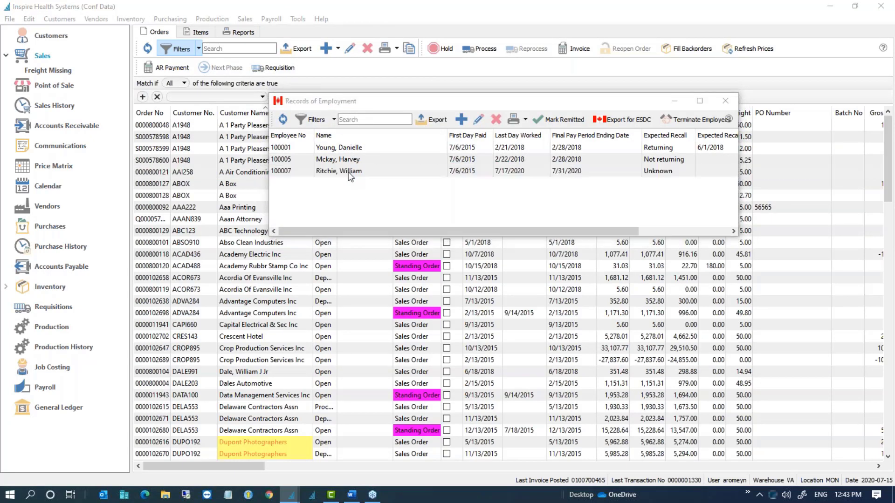
pyautogui.moveTo(894, 121); pyautogui.dragTo(549, 46)
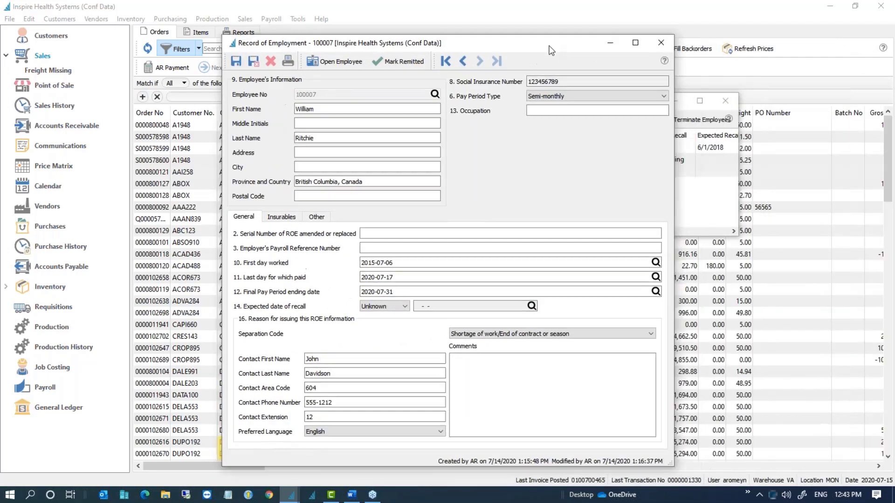
# Step: On the Insurables tab, review the insurable hours of pay periods 1 through 15
pyautogui.click(289, 218)
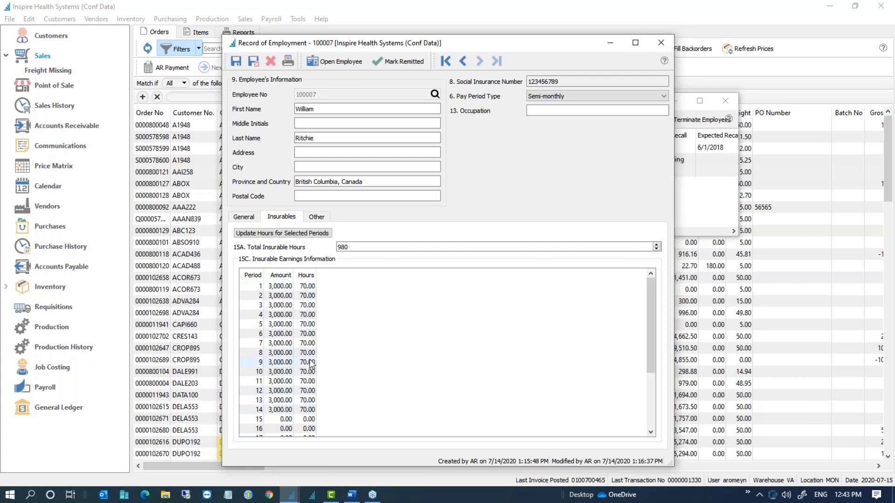
pyautogui.click(310, 287)
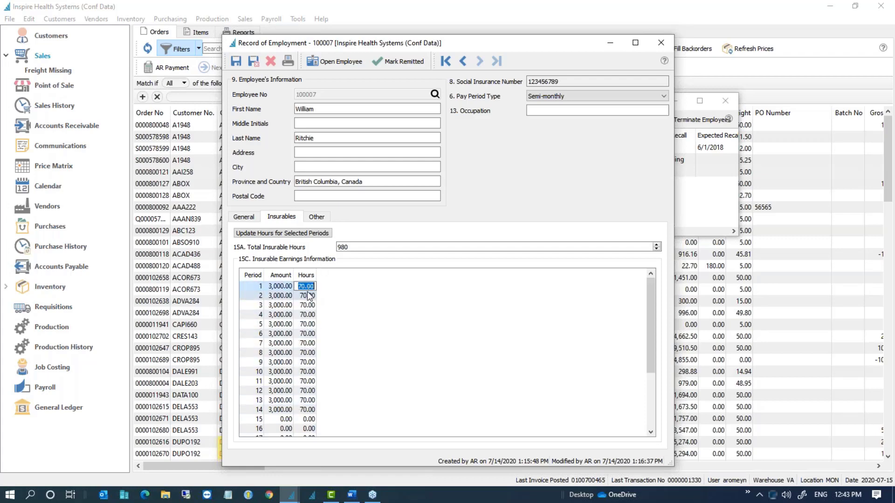
pyautogui.click(309, 296)
pyautogui.click(308, 306)
pyautogui.click(308, 317)
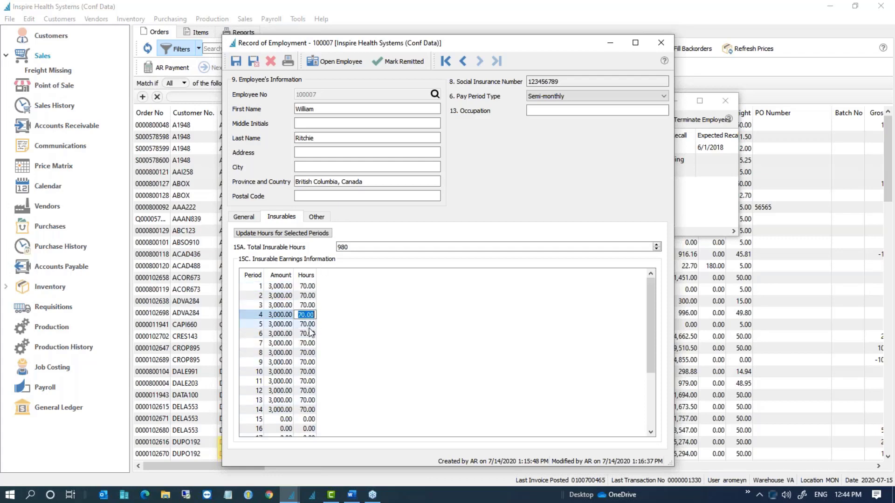
pyautogui.click(308, 325)
pyautogui.click(305, 354)
pyautogui.click(307, 418)
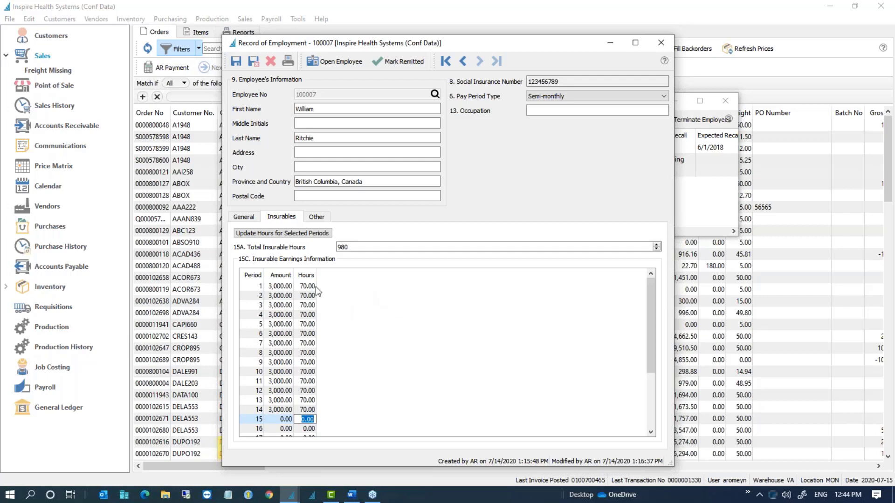
pyautogui.click(301, 287)
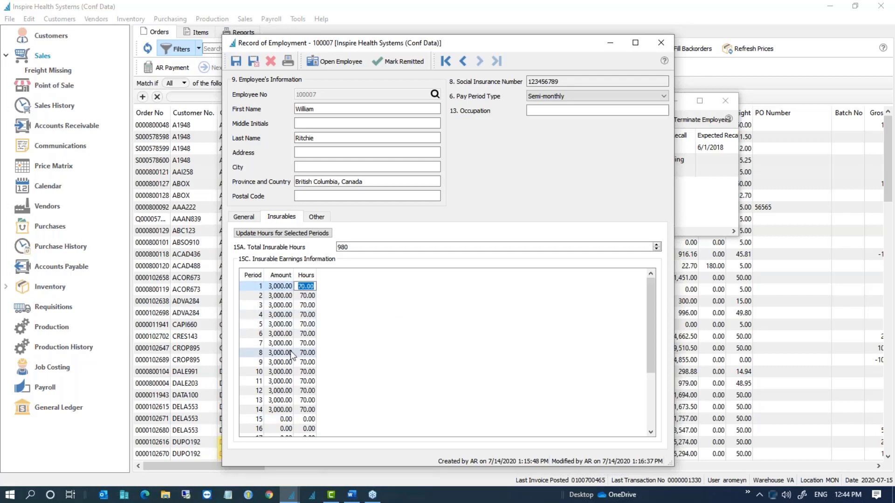
# Step: Set insurable hours to 80.00 for pay periods 1–14, then close the record
pyautogui.keyDown('shift'); pyautogui.click(291, 408); pyautogui.keyUp('shift')
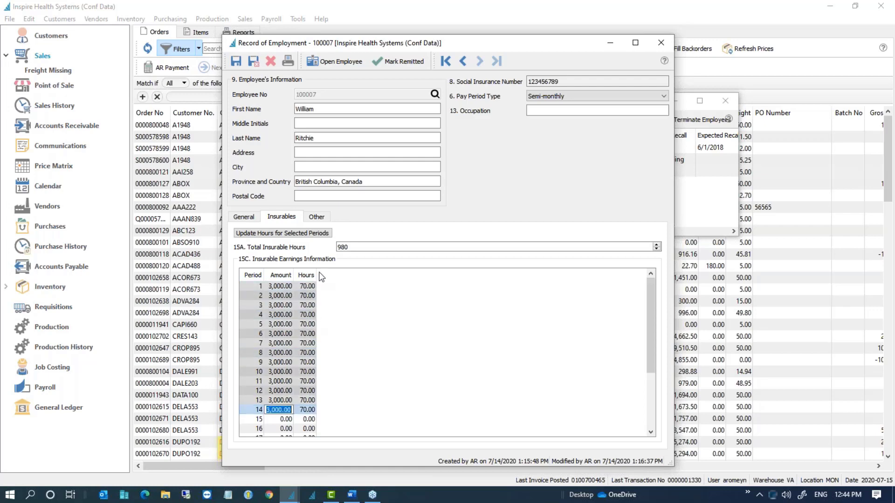
pyautogui.click(281, 236)
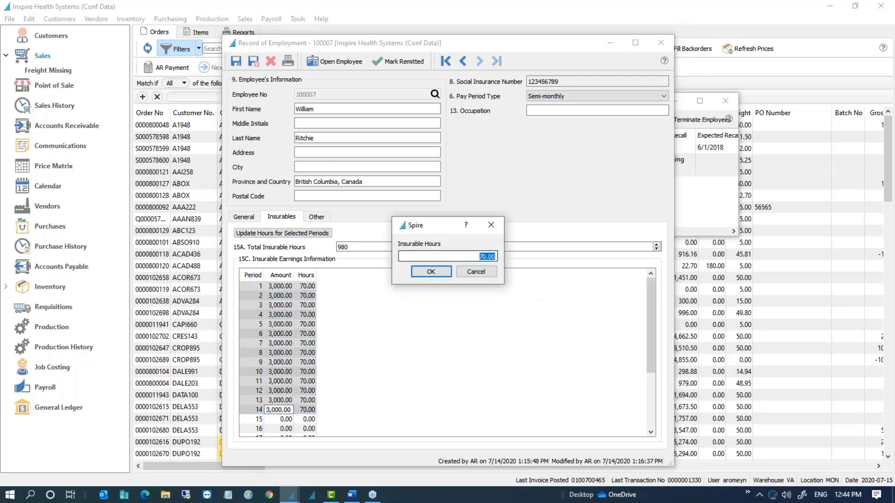
pyautogui.write('80')
pyautogui.click(441, 272)
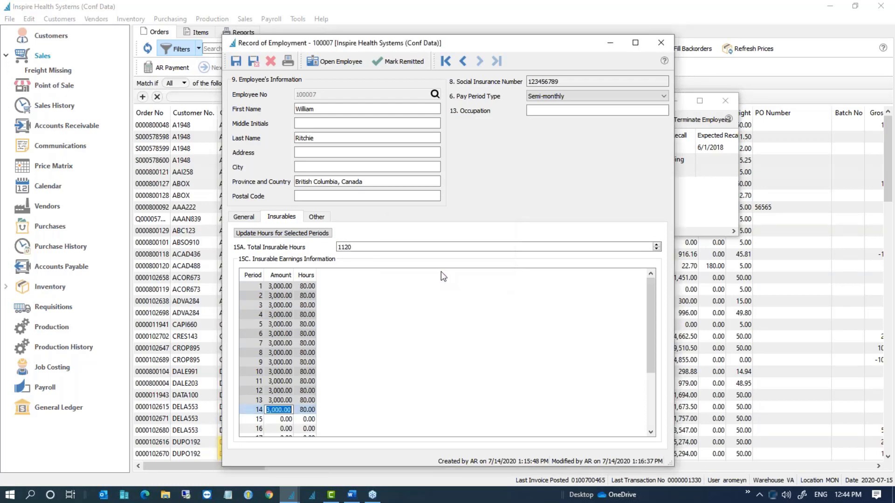
pyautogui.click(466, 406)
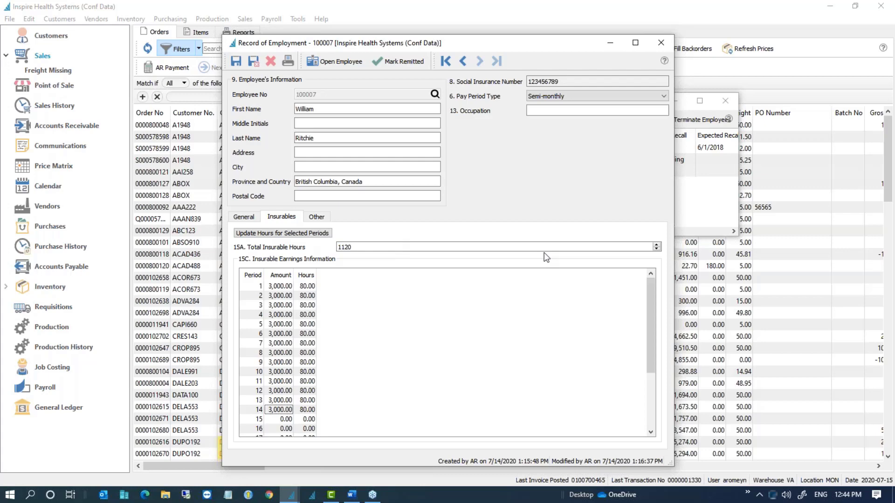
pyautogui.click(661, 43)
# Step: Discard the hours change, close the employment list, and select A 1 Party Pleasers' sales order
pyautogui.click(456, 272)
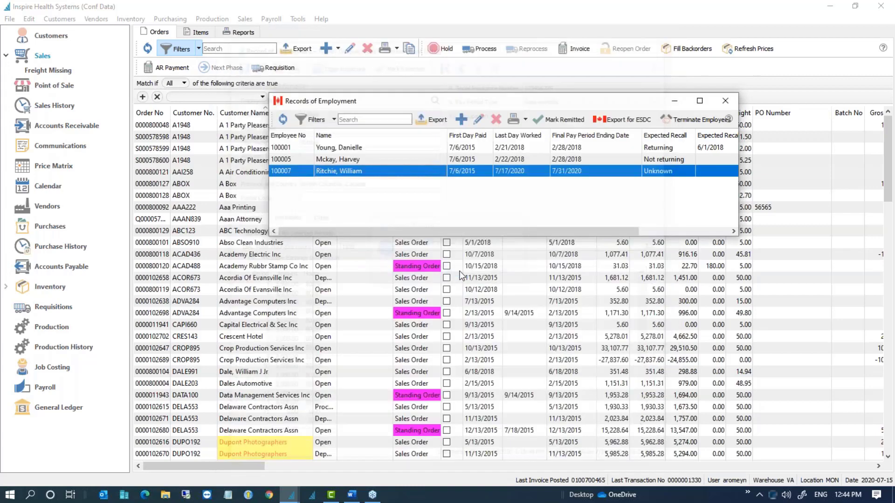
pyautogui.click(725, 99)
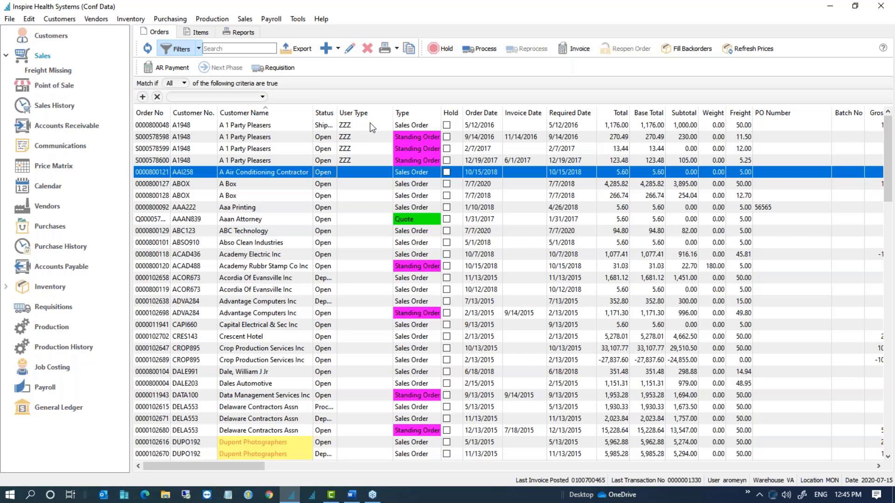
pyautogui.click(301, 128)
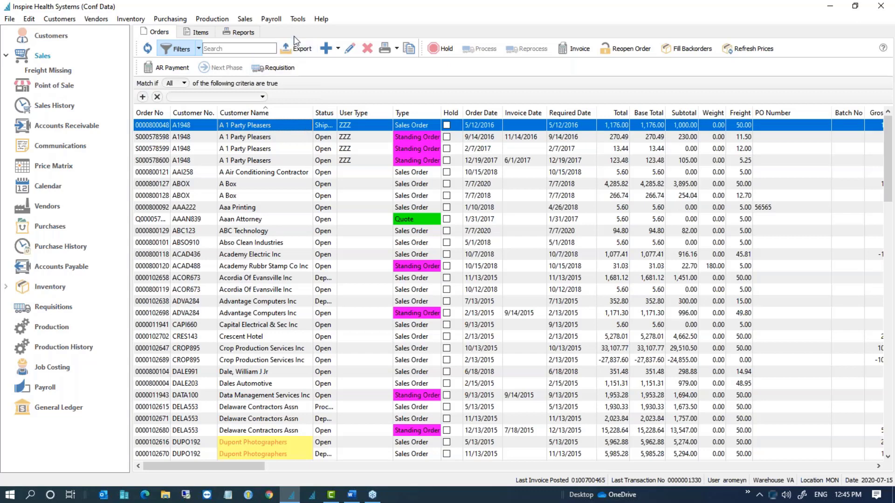
pyautogui.click(298, 19)
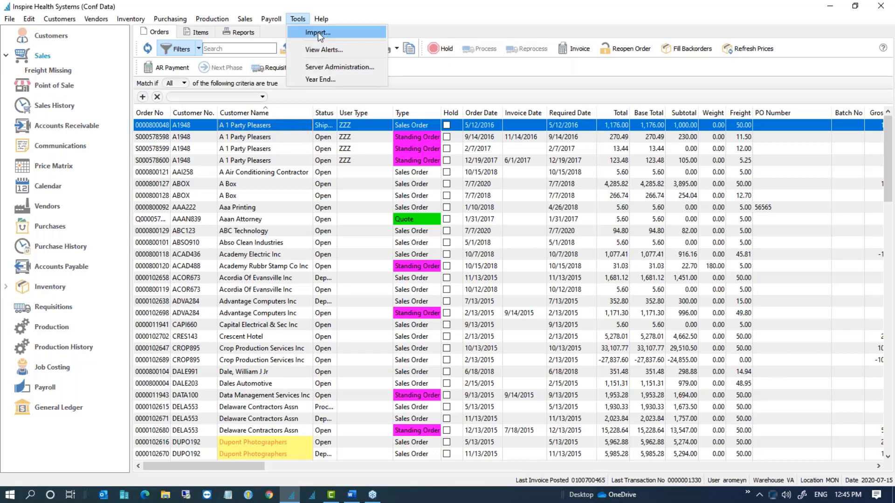
pyautogui.click(318, 33)
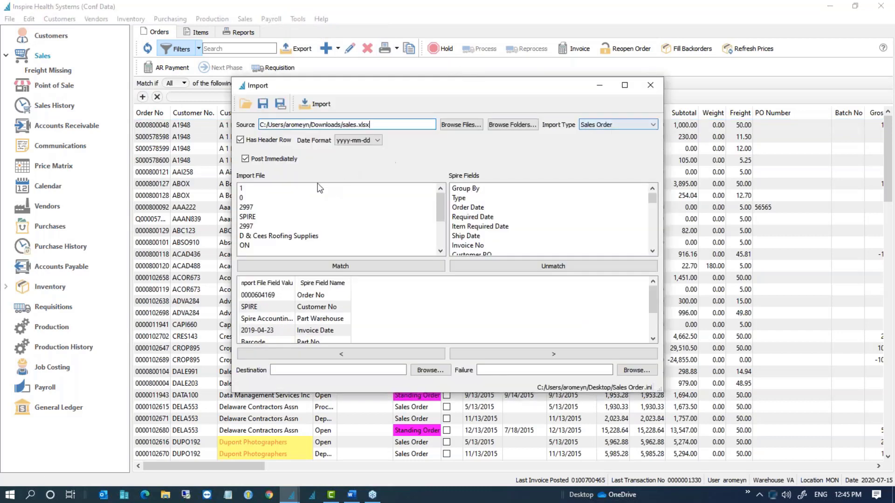
pyautogui.click(261, 191)
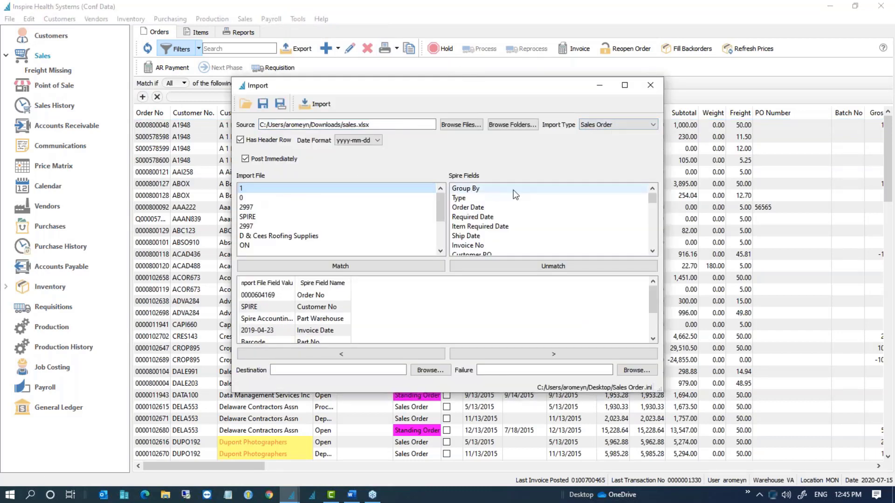
pyautogui.click(478, 189)
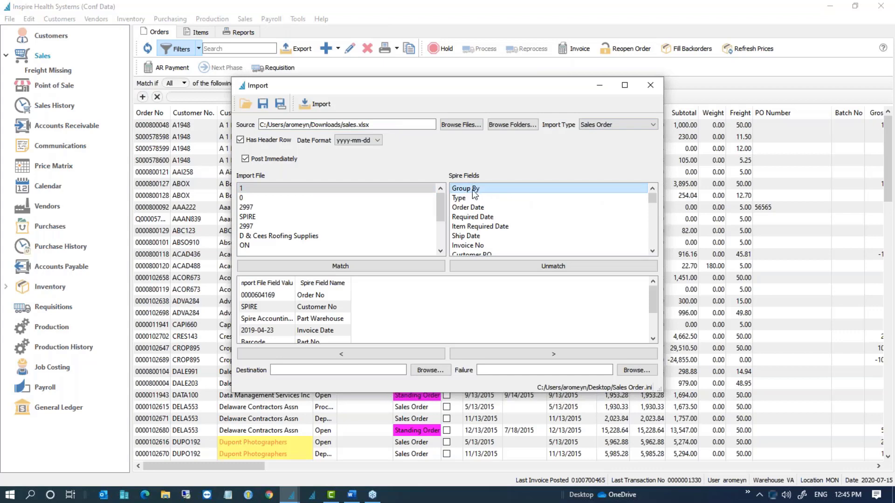
pyautogui.click(252, 189)
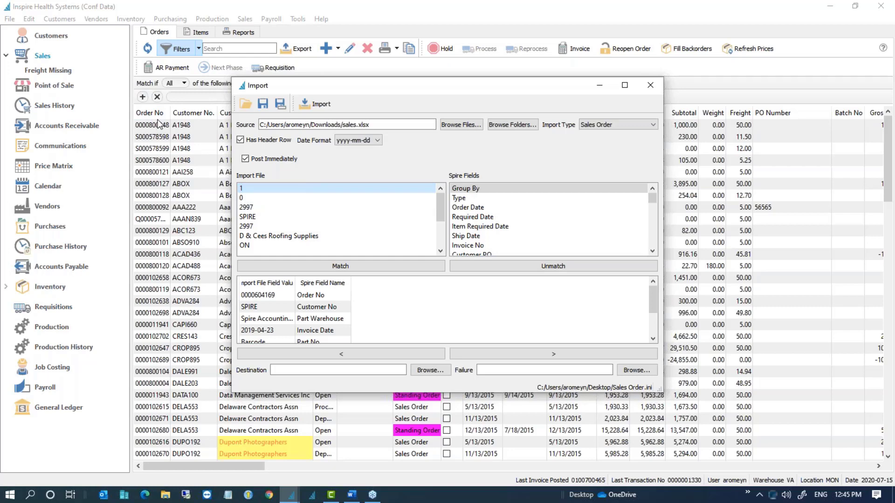
pyautogui.click(652, 84)
pyautogui.click(221, 153)
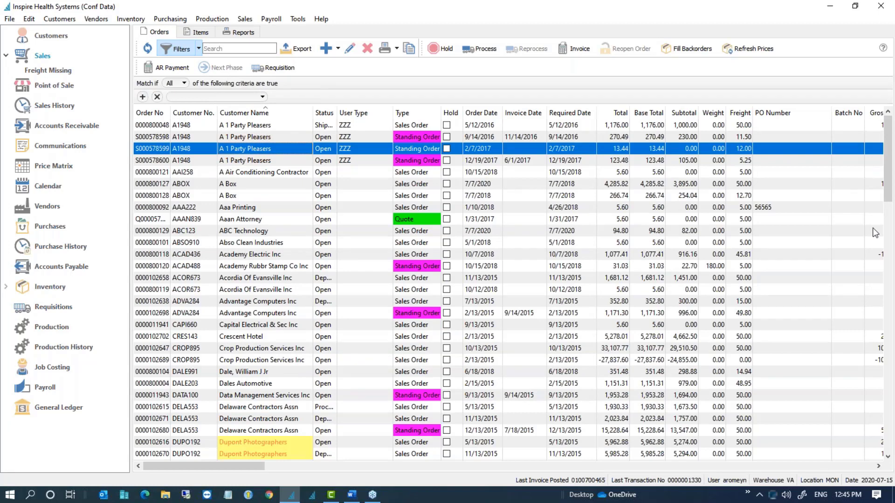
pyautogui.hotkey('alt', 'Tab')
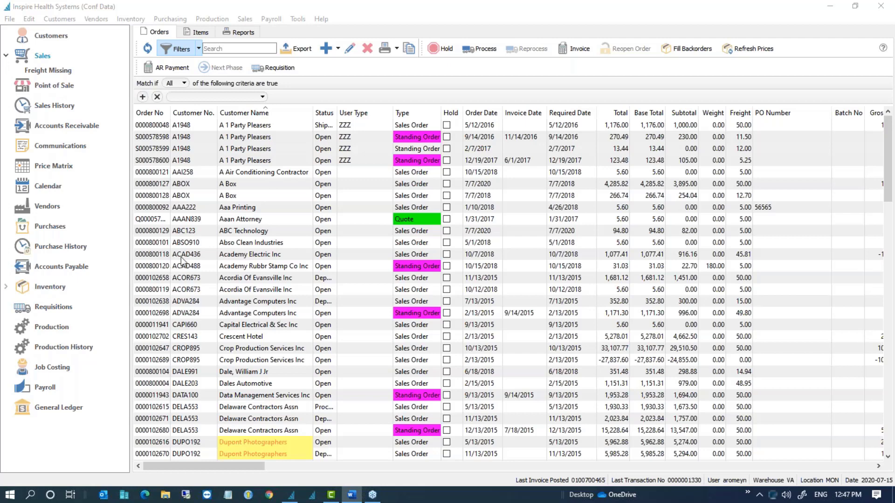
pyautogui.click(304, 200)
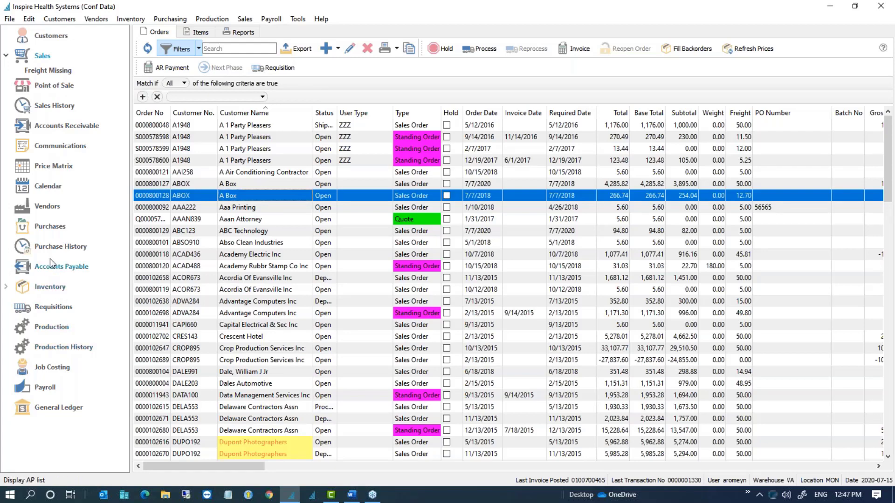
# Step: In the Requisitions list, select the ABMAT requisition's order number and view its target purchase order
pyautogui.click(57, 308)
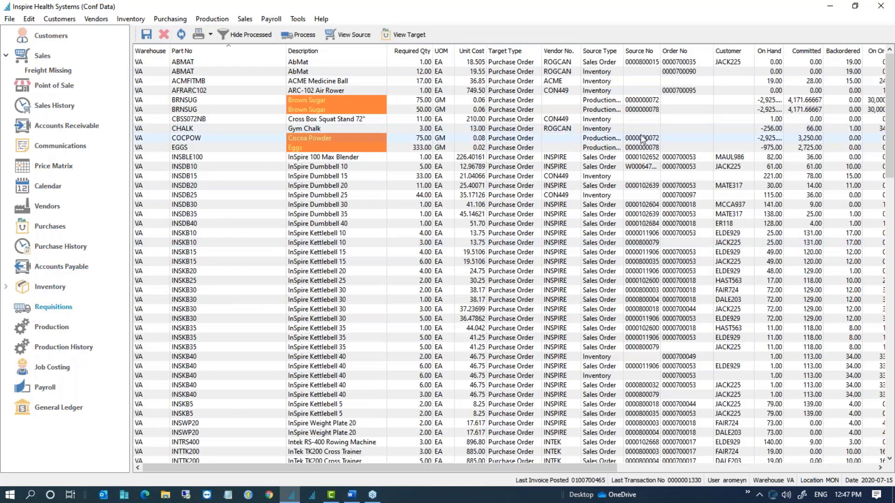
pyautogui.click(475, 62)
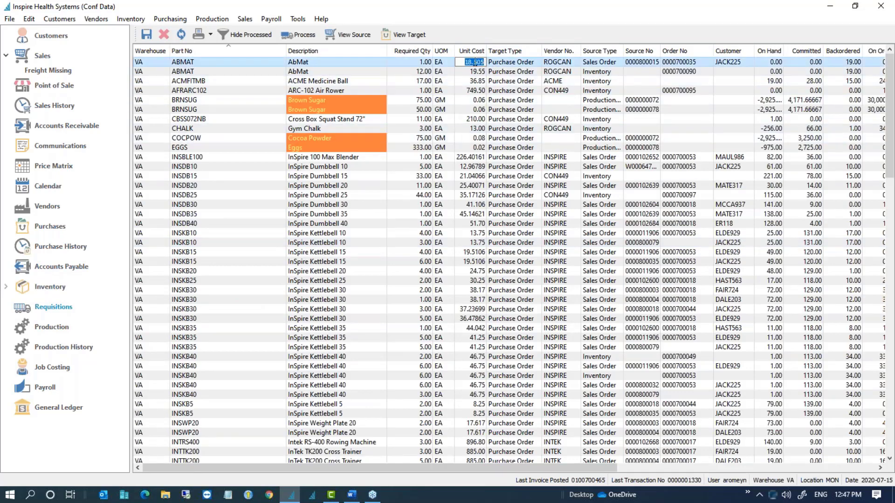
pyautogui.click(280, 63)
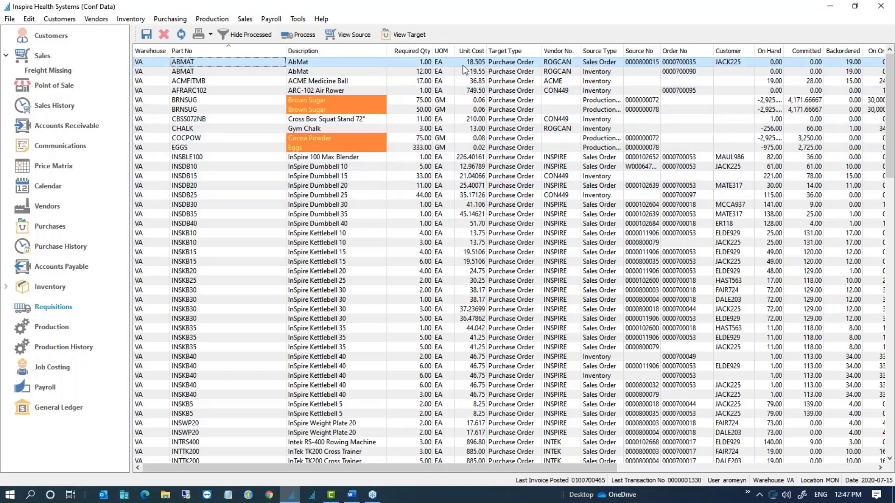
pyautogui.click(690, 60)
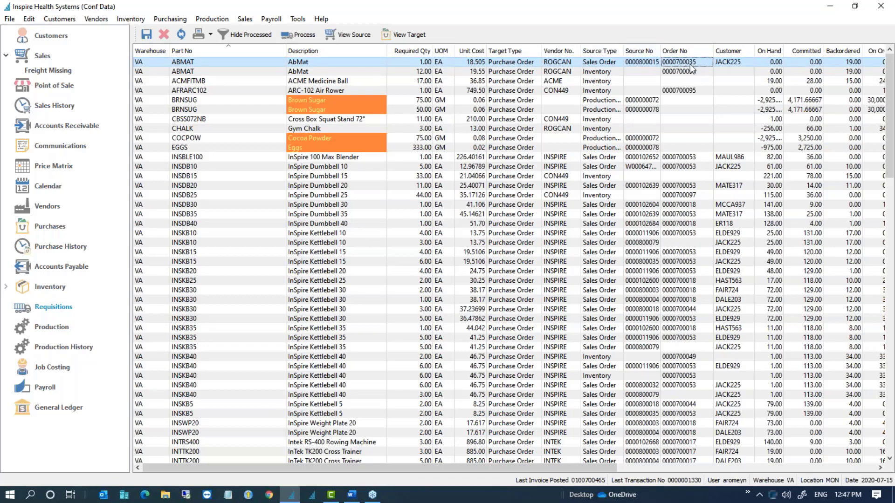
pyautogui.click(413, 38)
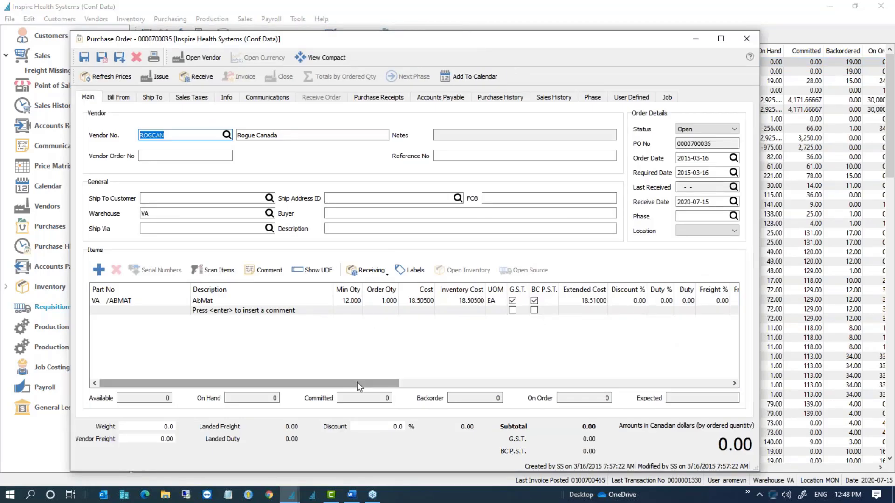
# Step: Review the purchase order's AbMat line, then close it discarding changes
pyautogui.moveTo(357, 383); pyautogui.dragTo(718, 361)
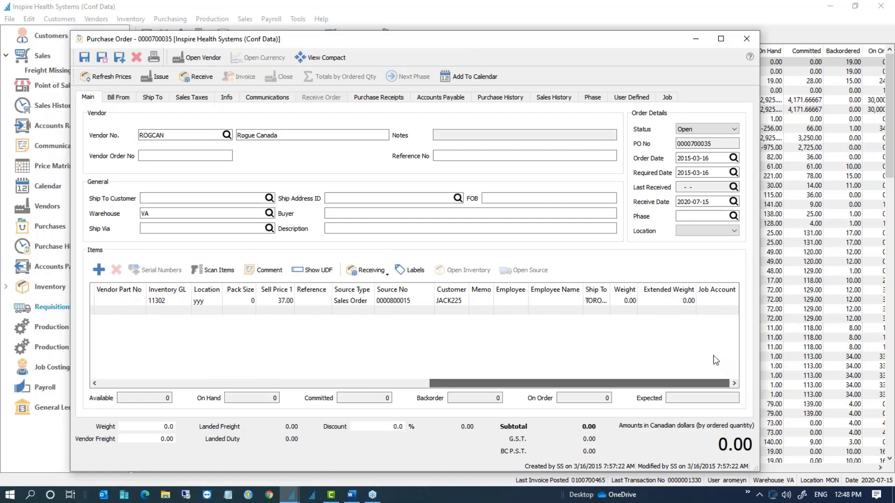
pyautogui.click(405, 302)
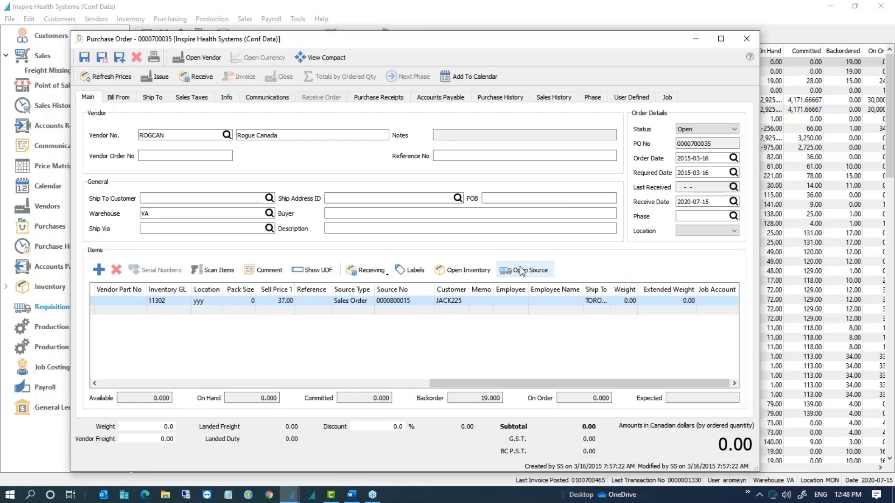
pyautogui.click(744, 38)
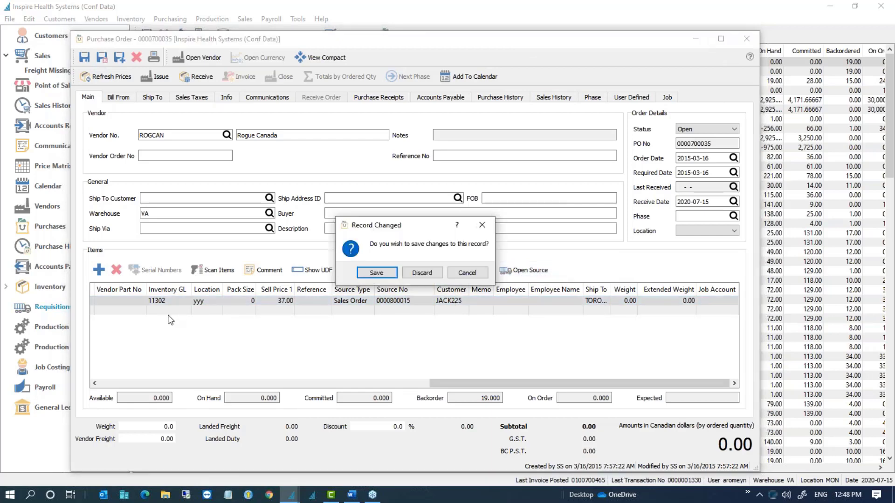
pyautogui.click(419, 273)
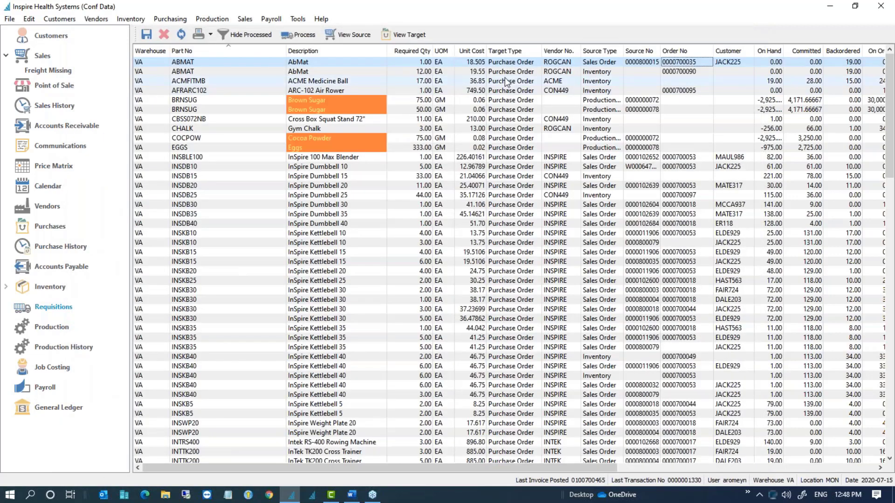
# Step: Check the requisition's source sales order, then reopen and discard the linked purchase order
pyautogui.click(353, 38)
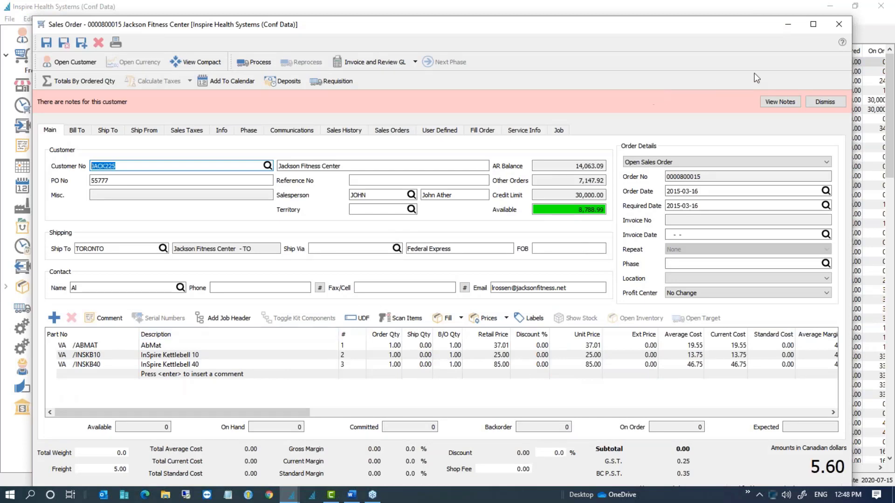
pyautogui.click(842, 24)
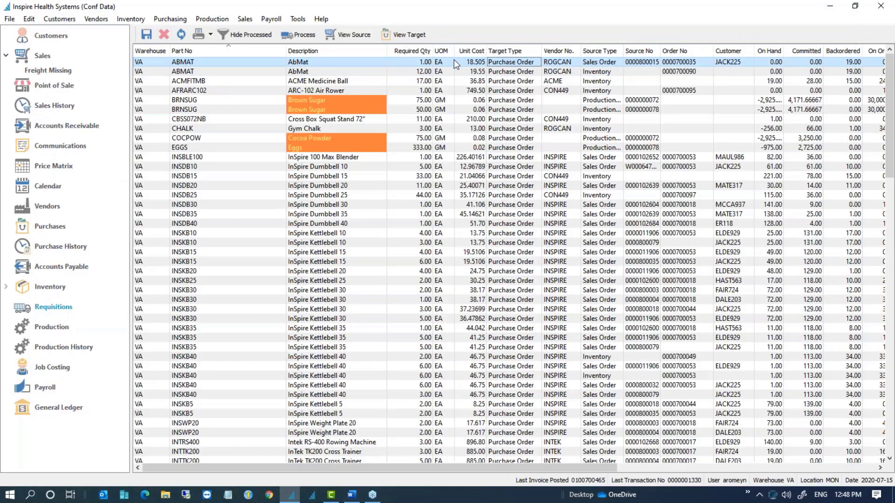
pyautogui.click(399, 35)
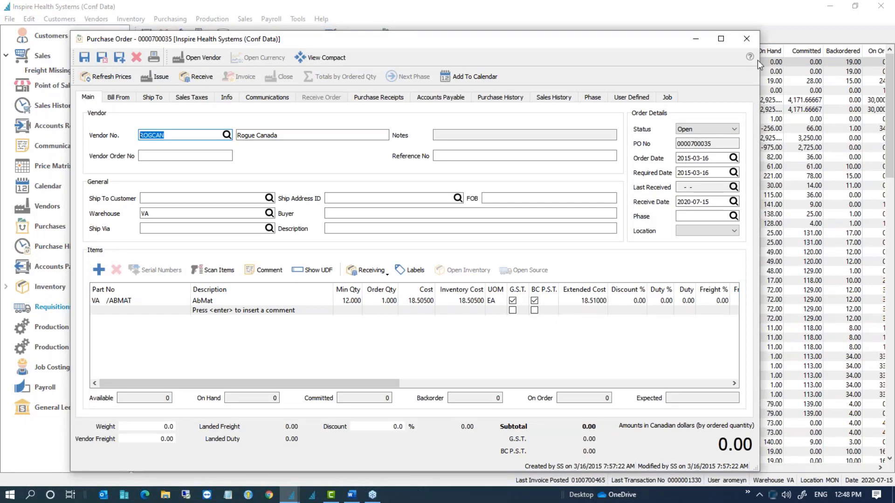
pyautogui.click(746, 38)
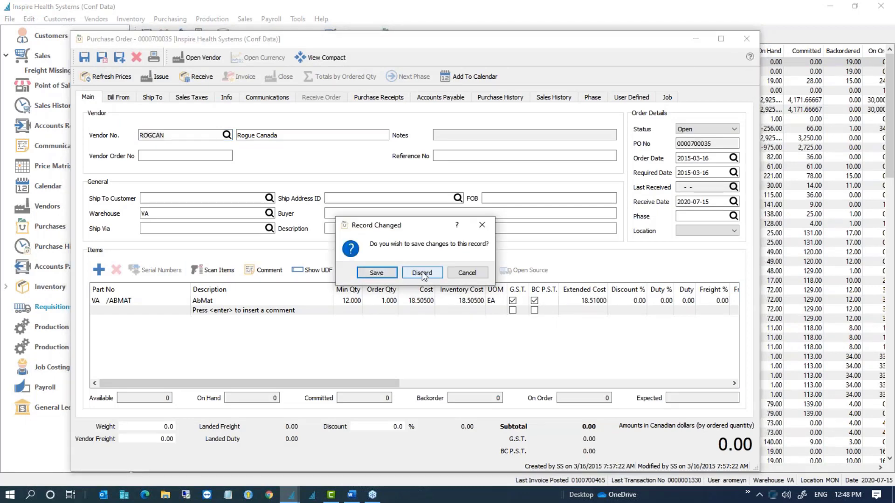
pyautogui.click(422, 273)
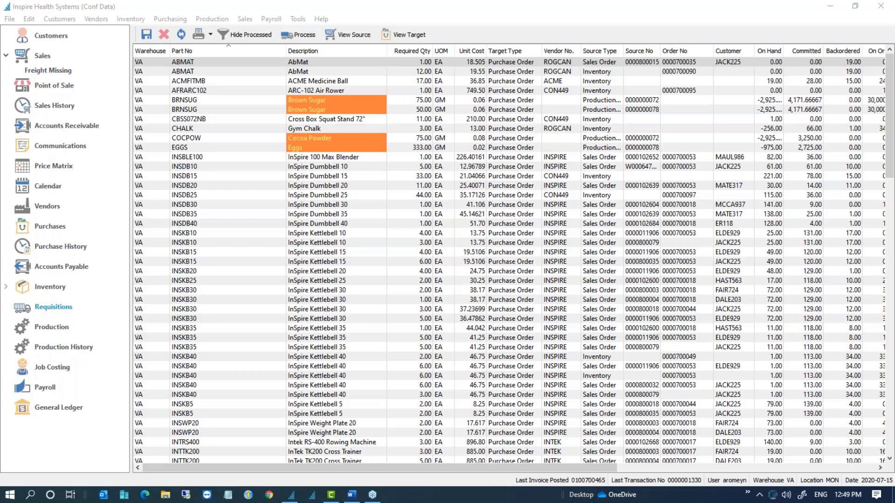
# Step: Check today's date, then open A 1 Party Pleasers' monthly standing order and its required date
pyautogui.click(841, 499)
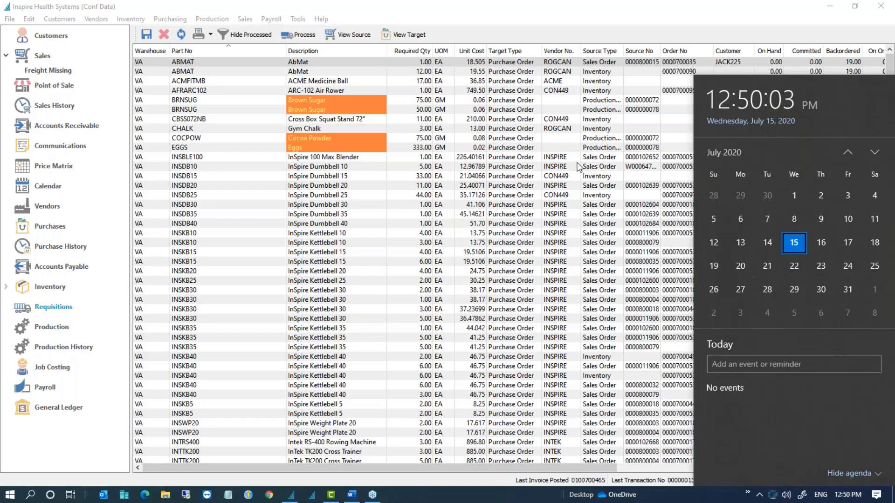
pyautogui.click(557, 167)
pyautogui.click(42, 55)
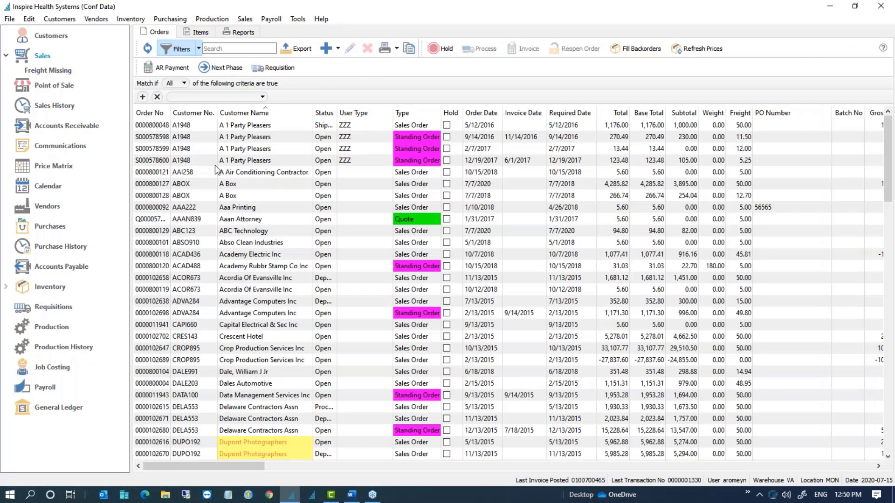
pyautogui.click(215, 163)
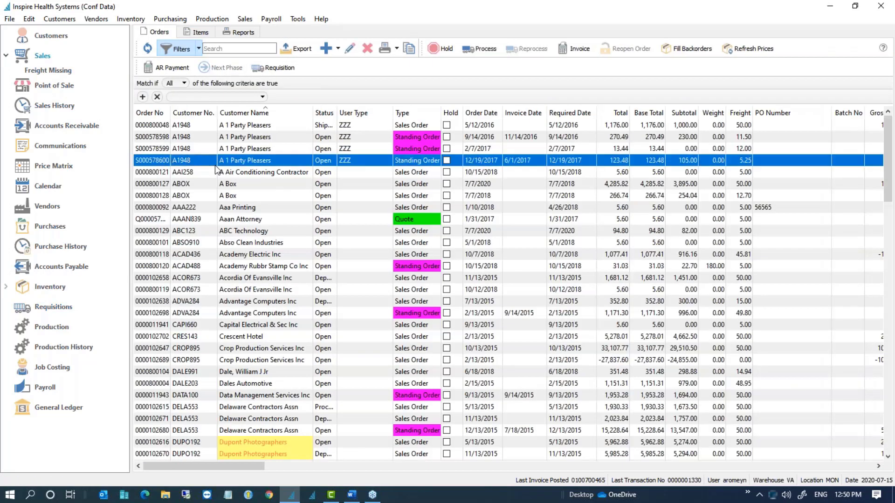
pyautogui.doubleClick(215, 165)
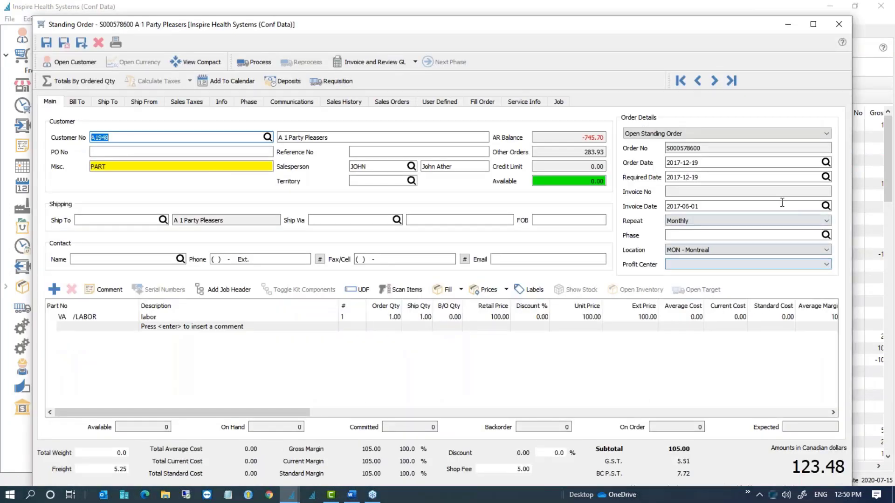
pyautogui.click(717, 179)
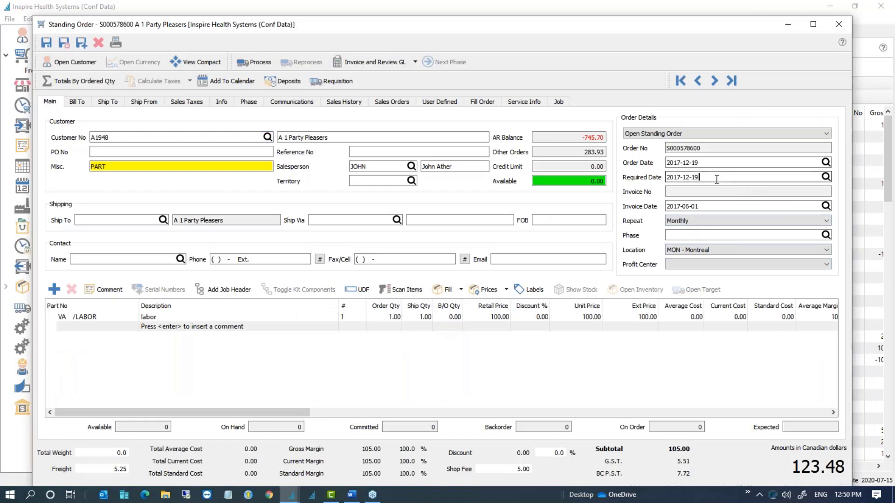
# Step: Bring up the Windows date and time settings from the taskbar
pyautogui.rightClick(847, 497)
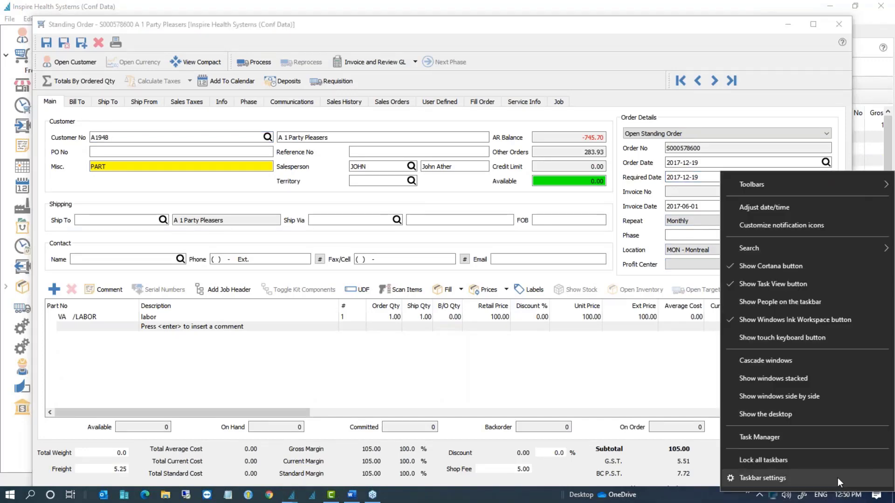
pyautogui.moveTo(777, 243)
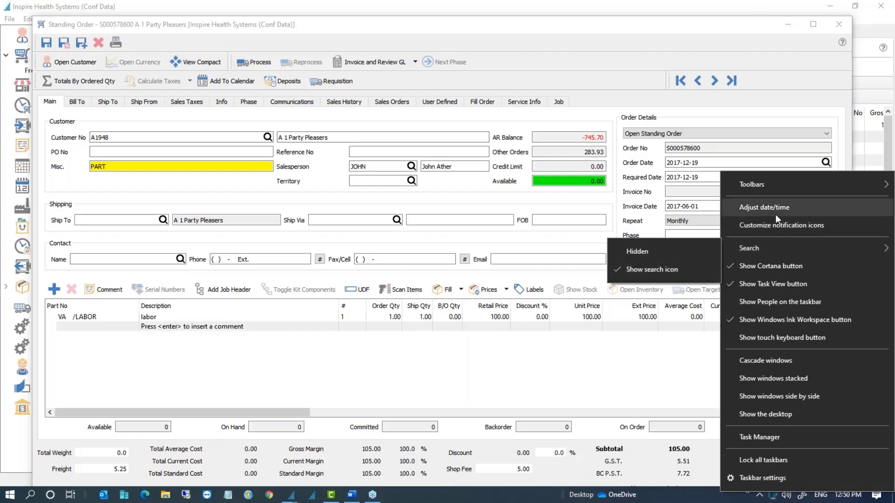
pyautogui.click(770, 207)
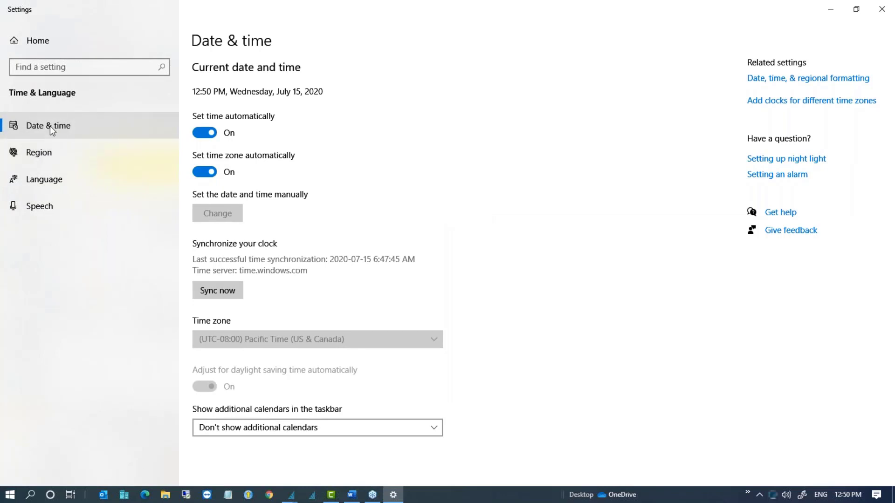
# Step: Verify under Region's data formats that the short date stays 2017-04-05, then close Settings
pyautogui.click(42, 153)
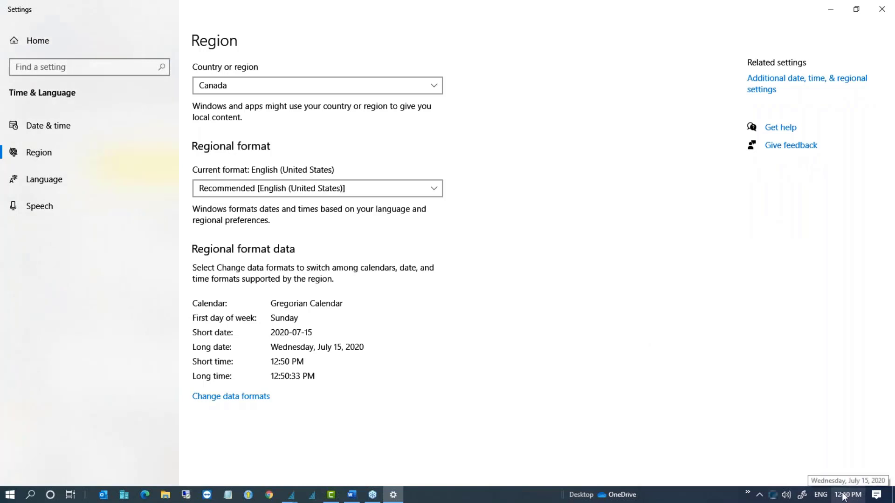
pyautogui.rightClick(843, 496)
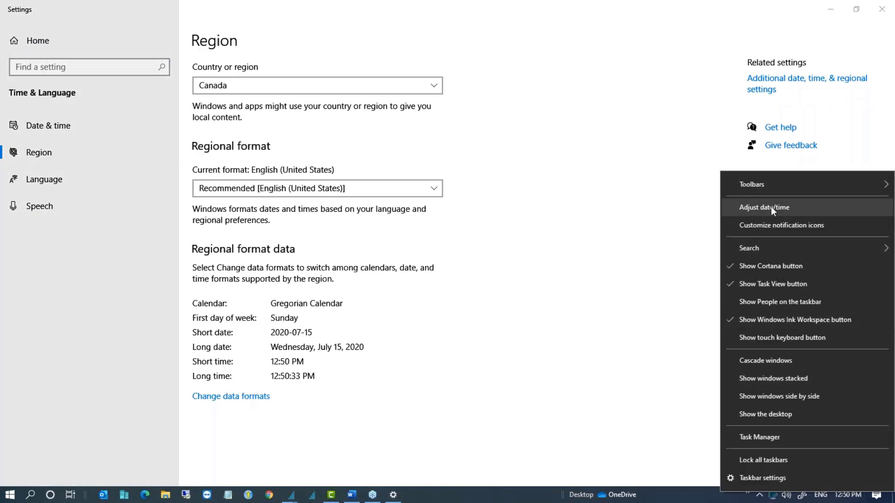
pyautogui.click(50, 148)
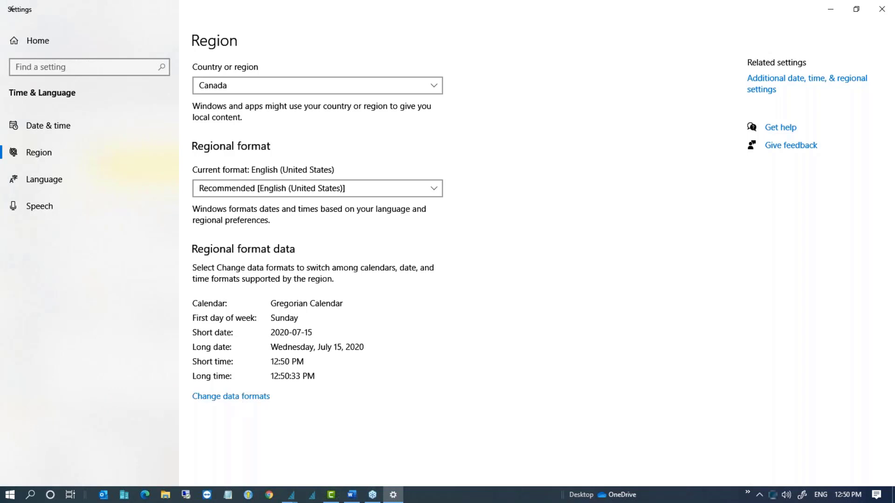
pyautogui.click(230, 396)
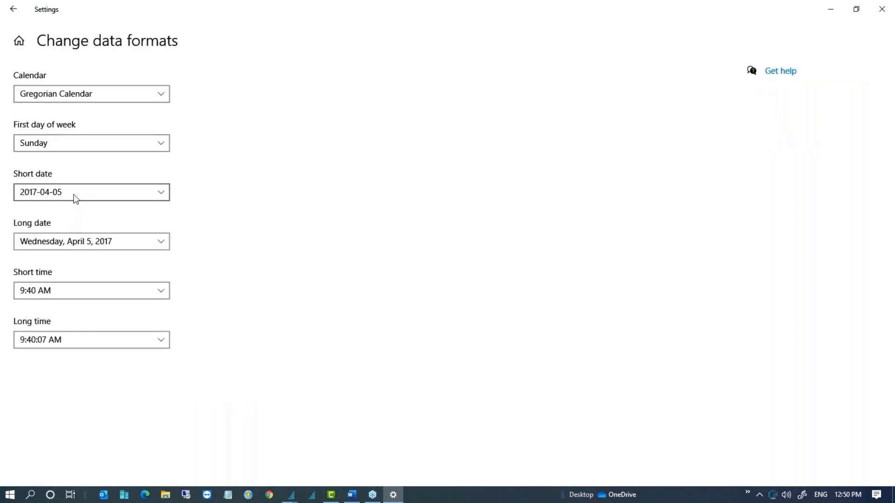
pyautogui.click(73, 196)
pyautogui.click(74, 195)
pyautogui.click(57, 196)
pyautogui.click(56, 193)
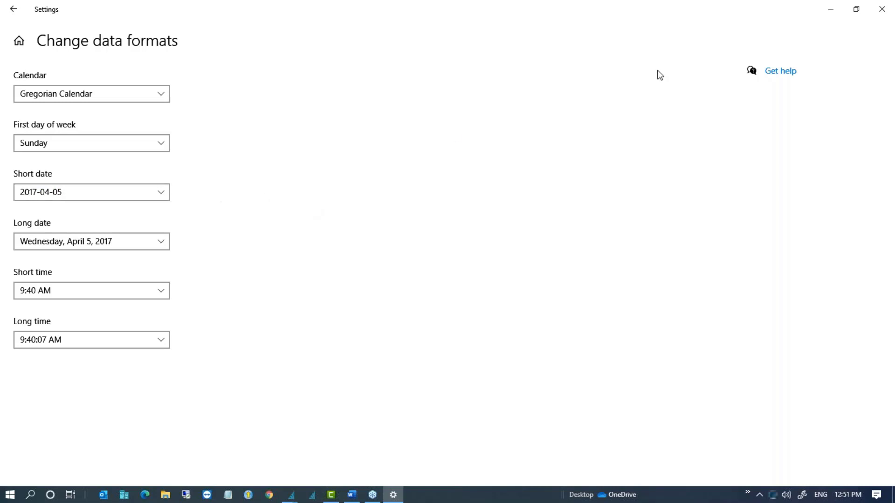
pyautogui.click(881, 9)
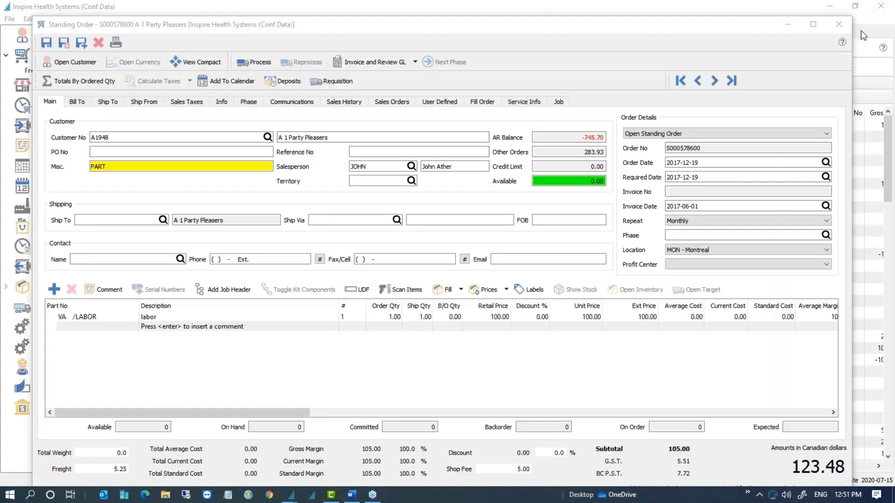
# Step: Close standing order S000578600 to return to the sales orders list
pyautogui.click(839, 24)
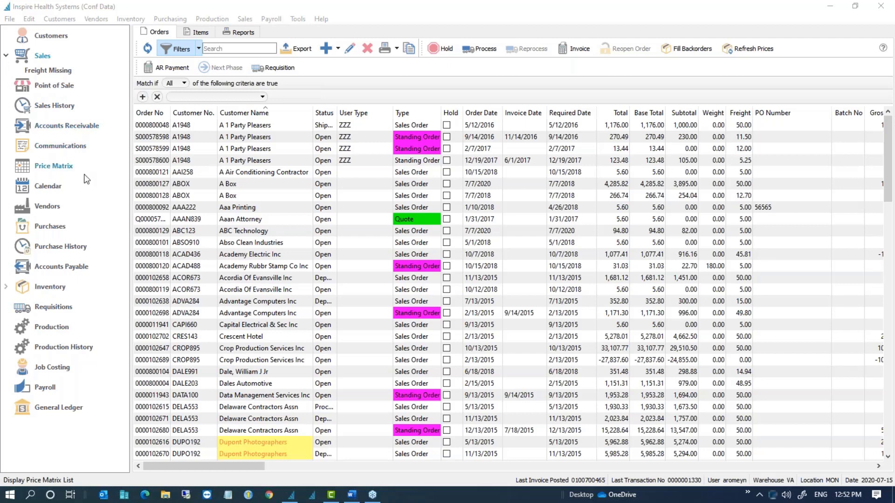
pyautogui.click(67, 407)
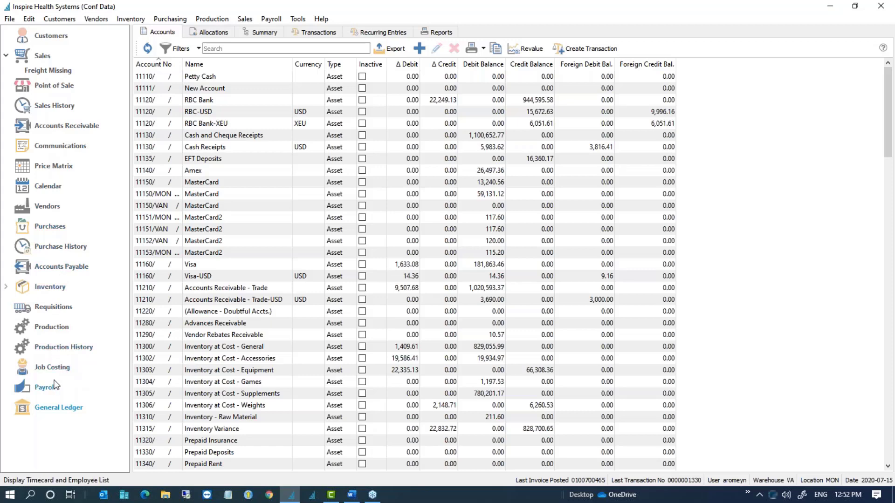
pyautogui.click(61, 108)
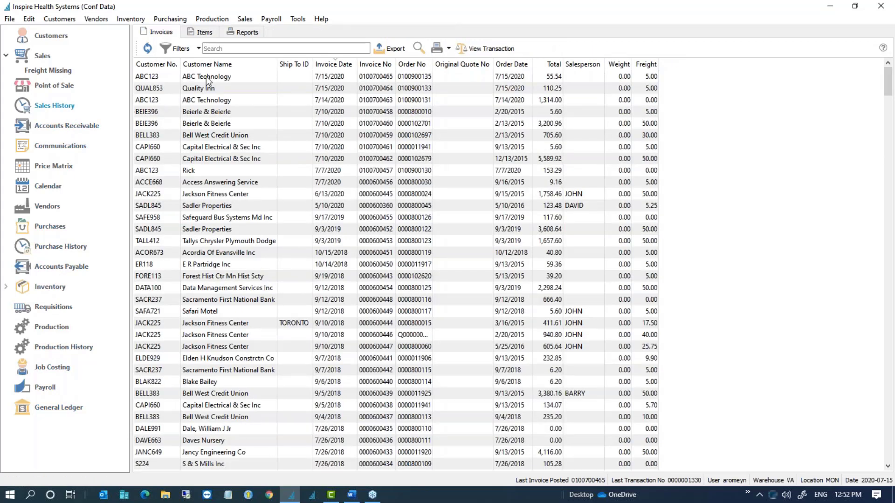
pyautogui.doubleClick(206, 79)
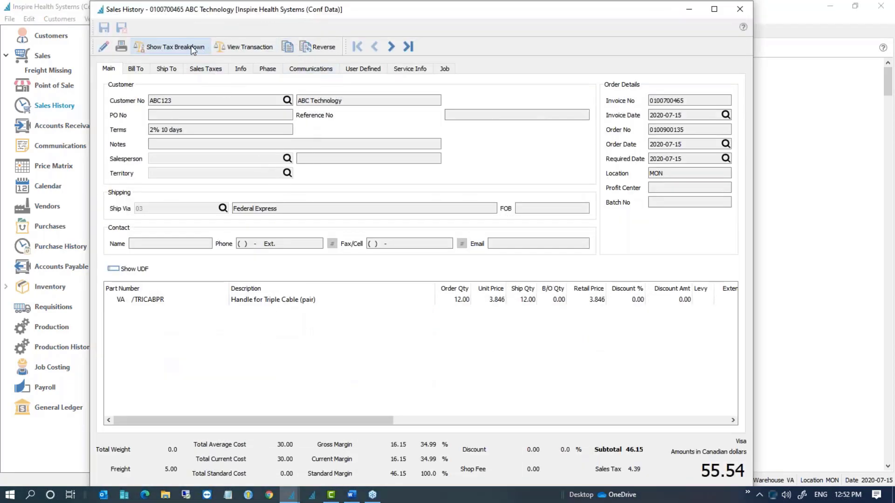
pyautogui.click(254, 46)
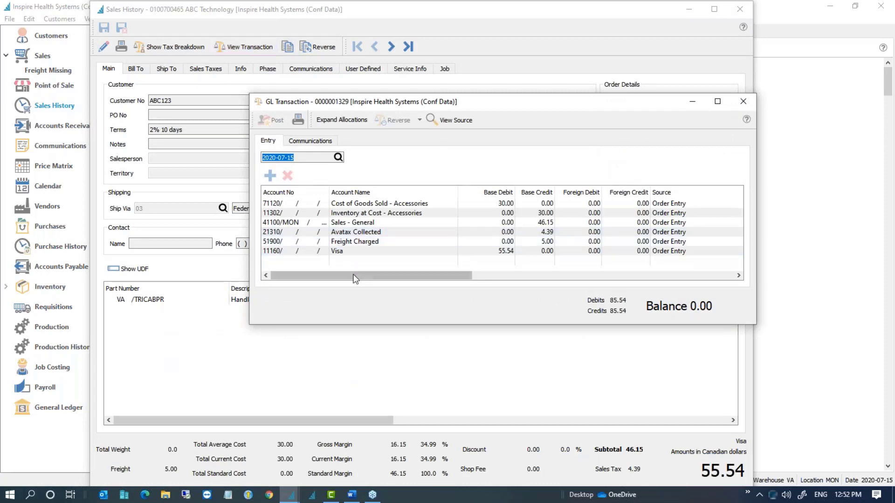
pyautogui.click(367, 254)
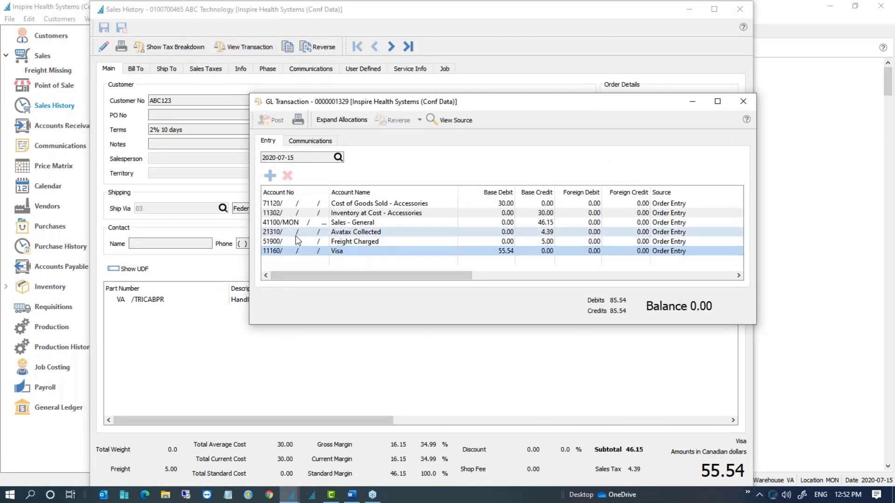
pyautogui.click(743, 101)
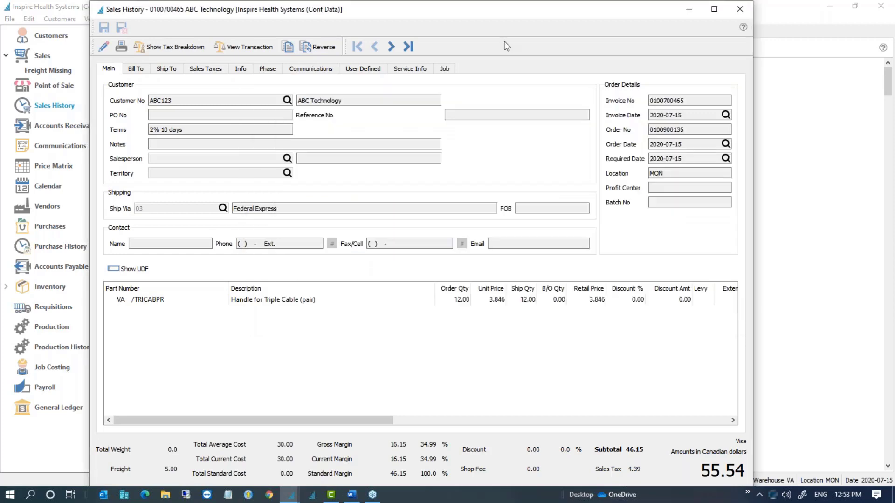
# Step: Preview the invoice in Report Viewer, checking the 55.54 Visa payment, then close preview and invoice
pyautogui.click(121, 47)
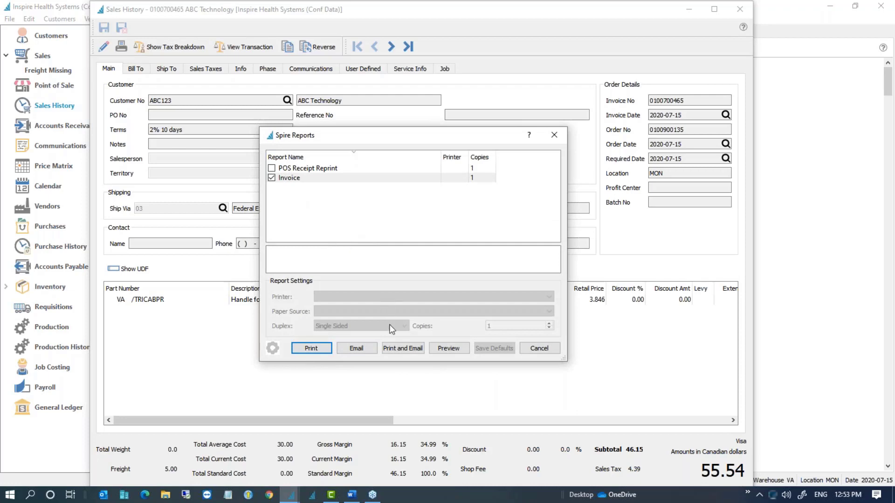
pyautogui.click(448, 348)
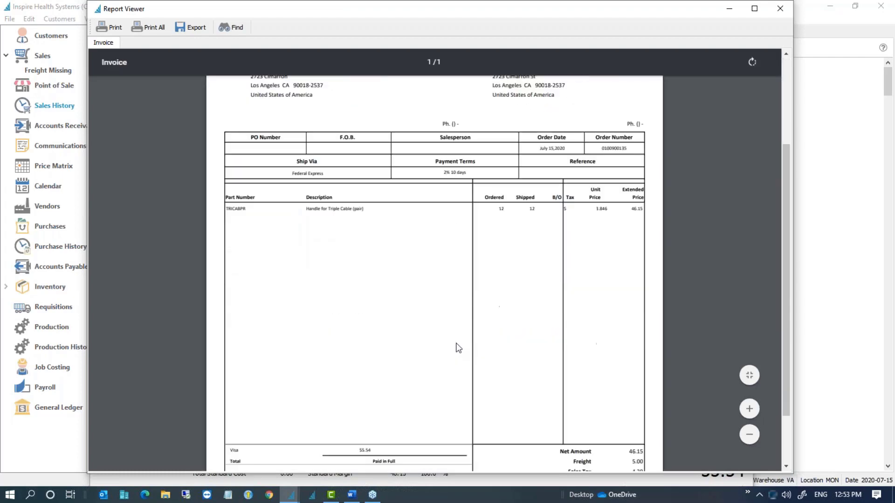
pyautogui.scroll(-2, 455, 347)
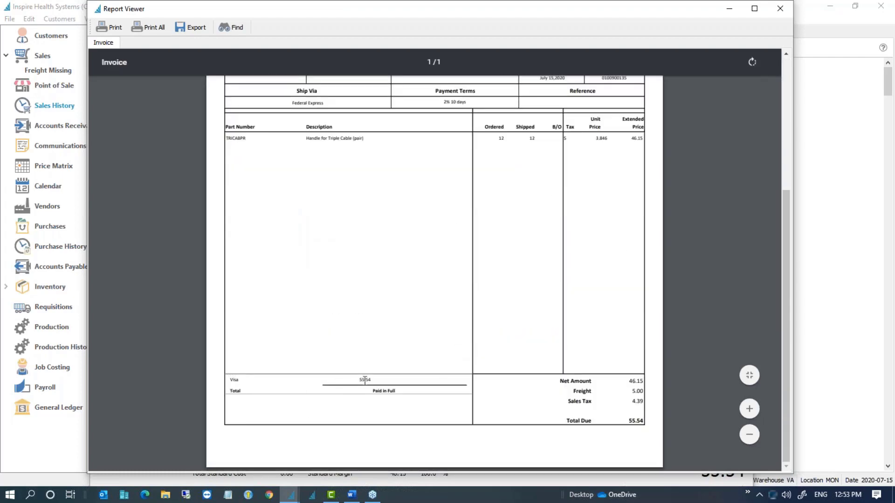
pyautogui.moveTo(373, 380); pyautogui.dragTo(231, 376)
pyautogui.click(341, 393)
pyautogui.click(778, 14)
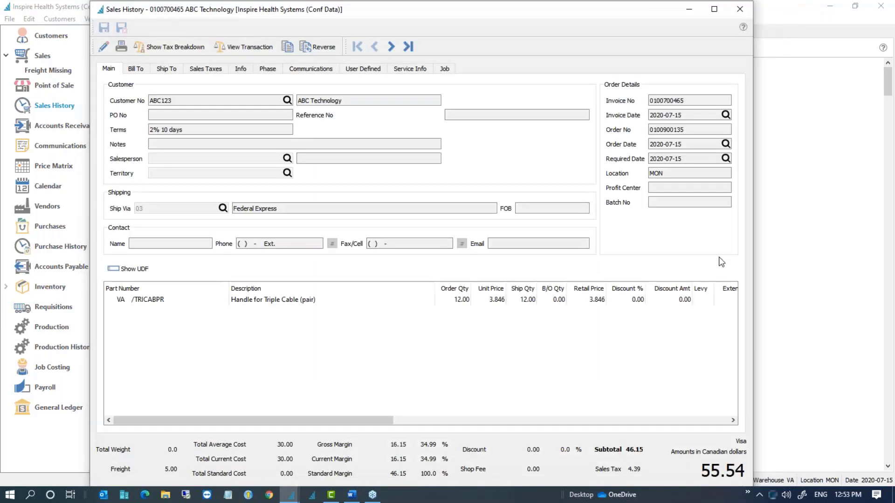
pyautogui.click(742, 11)
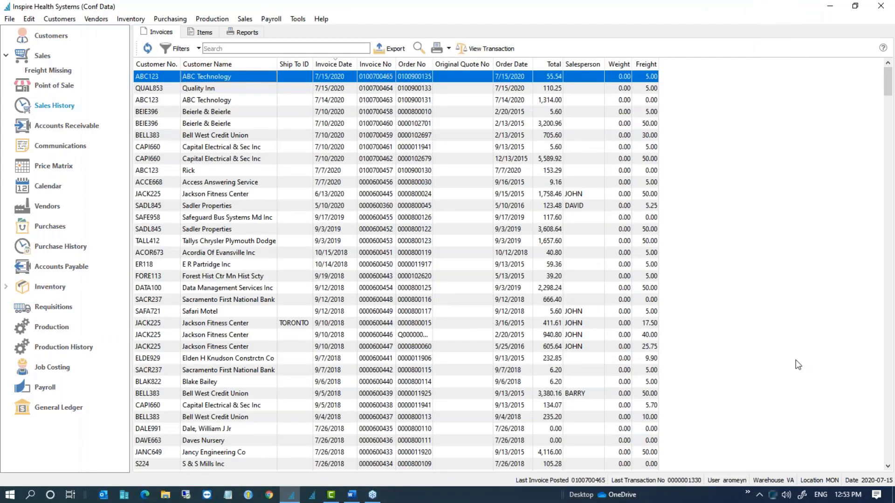
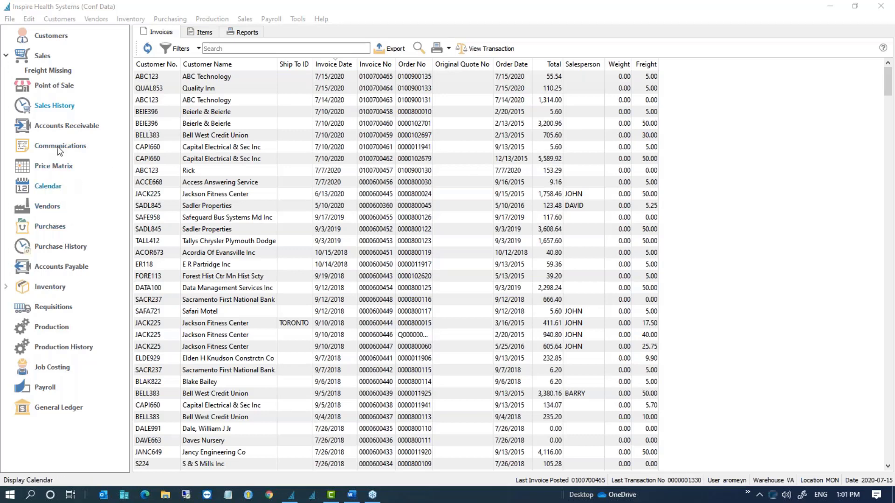
# Step: Switch from the Sales History invoices to the Customers list
pyautogui.click(50, 42)
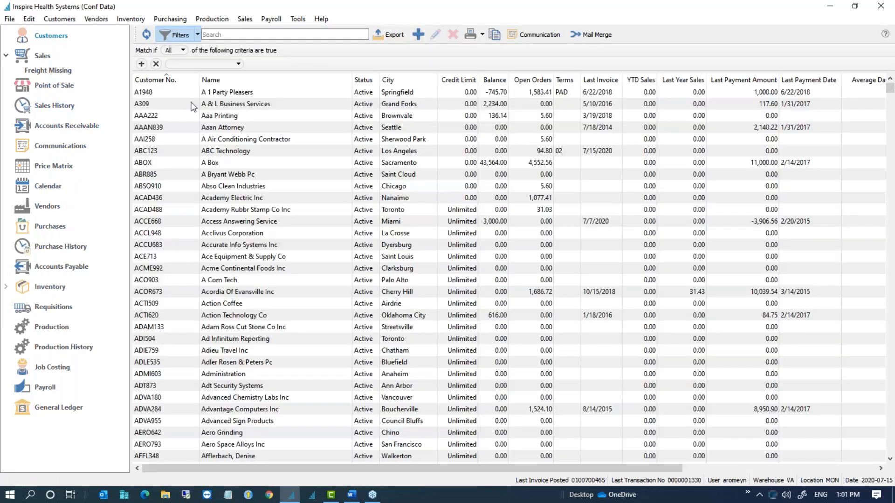
# Step: Try making A & L Business Services Inactive, which its outstanding balance blocks, then glance at ABC Technology
pyautogui.click(192, 104)
pyautogui.doubleClick(193, 104)
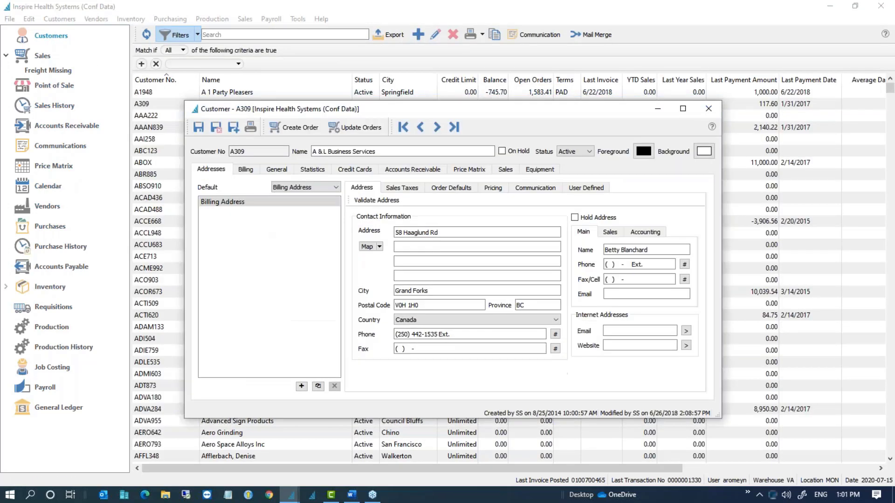
pyautogui.click(587, 153)
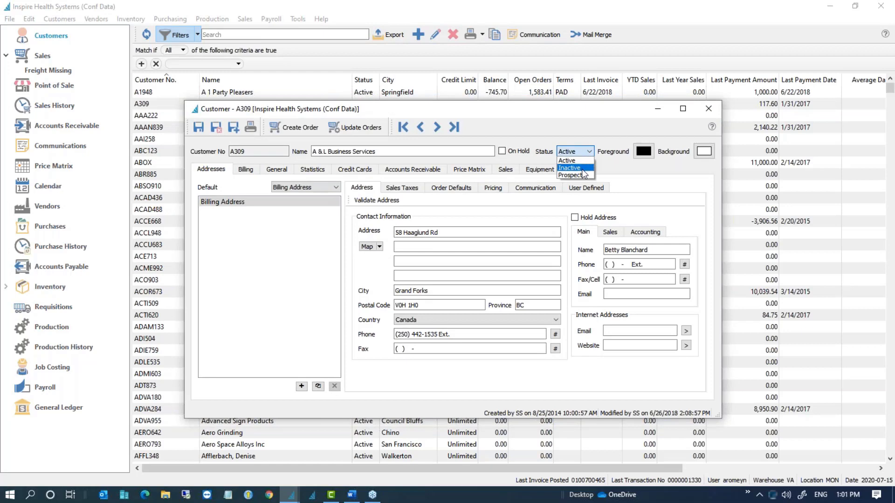
pyautogui.click(581, 169)
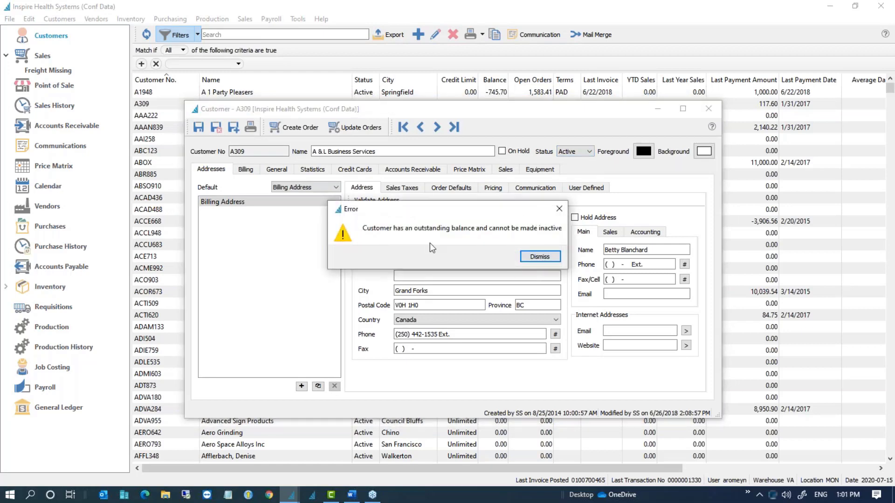
pyautogui.click(534, 259)
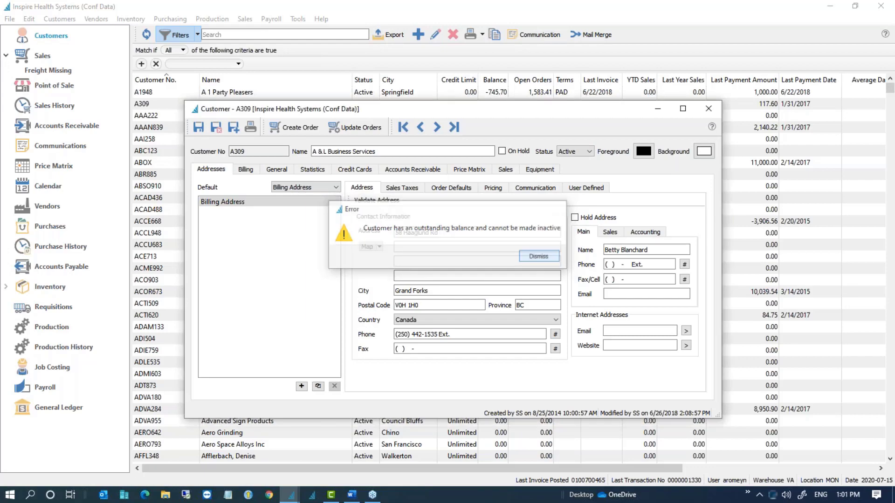
pyautogui.click(709, 108)
pyautogui.click(392, 154)
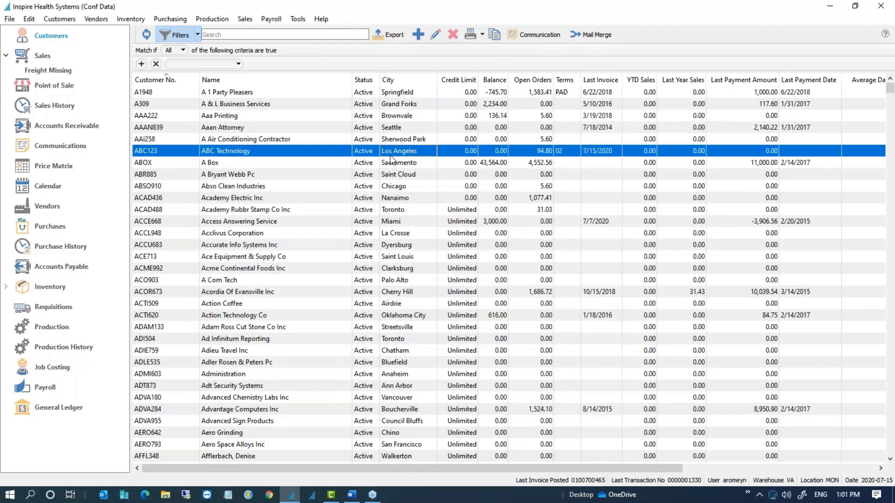
pyautogui.doubleClick(390, 155)
pyautogui.click(709, 109)
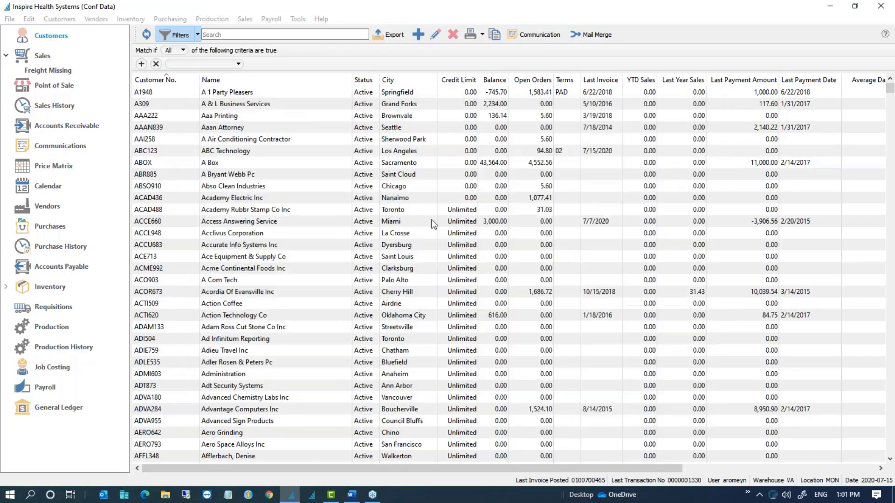
# Step: Set Acme Continental Foods Inc's status to Inactive and save the record
pyautogui.click(374, 269)
pyautogui.doubleClick(375, 268)
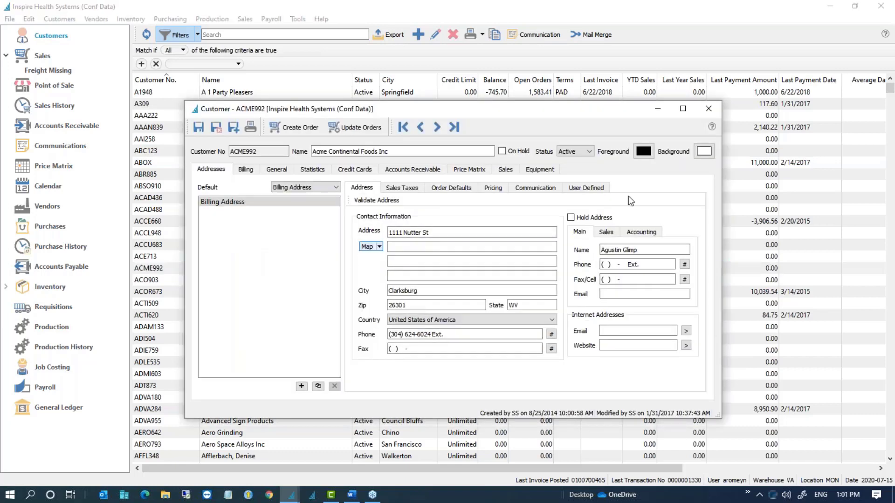
pyautogui.click(576, 151)
pyautogui.click(577, 167)
pyautogui.click(216, 127)
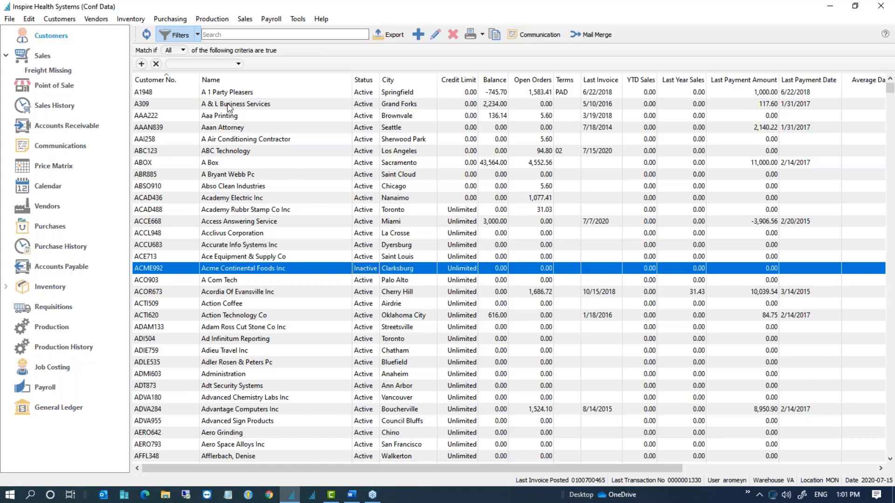
# Step: Add a Status filter criterion including Active and Prospect customers
pyautogui.click(200, 64)
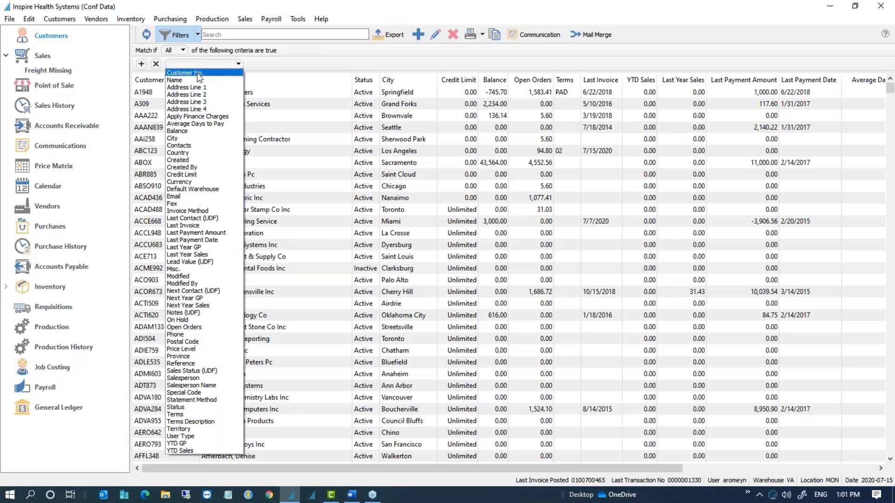
pyautogui.click(189, 405)
pyautogui.click(338, 68)
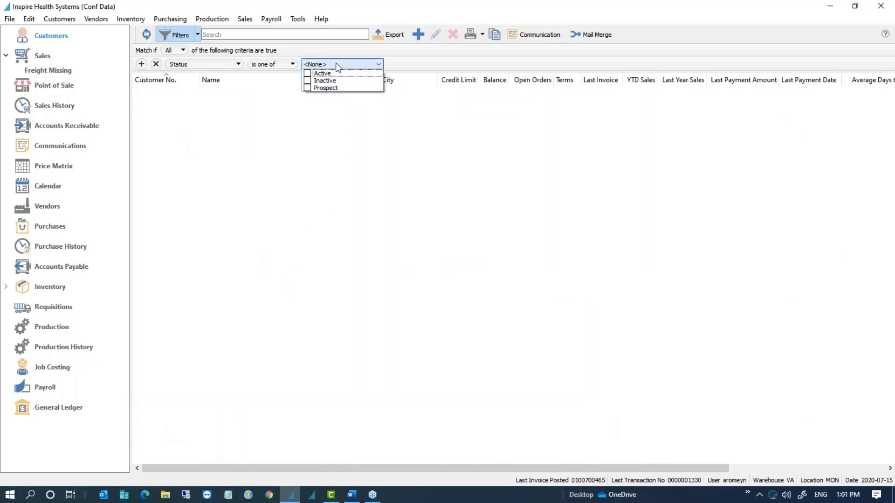
pyautogui.click(308, 81)
pyautogui.click(307, 80)
pyautogui.click(307, 73)
pyautogui.click(307, 88)
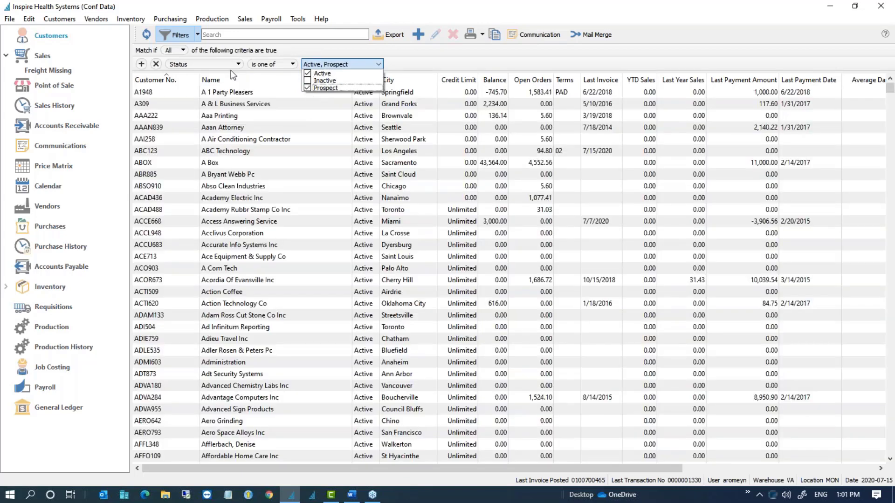
# Step: Toggle filtering off and on, then rebuild the criterion Status is one of Active, Prospect
pyautogui.click(186, 34)
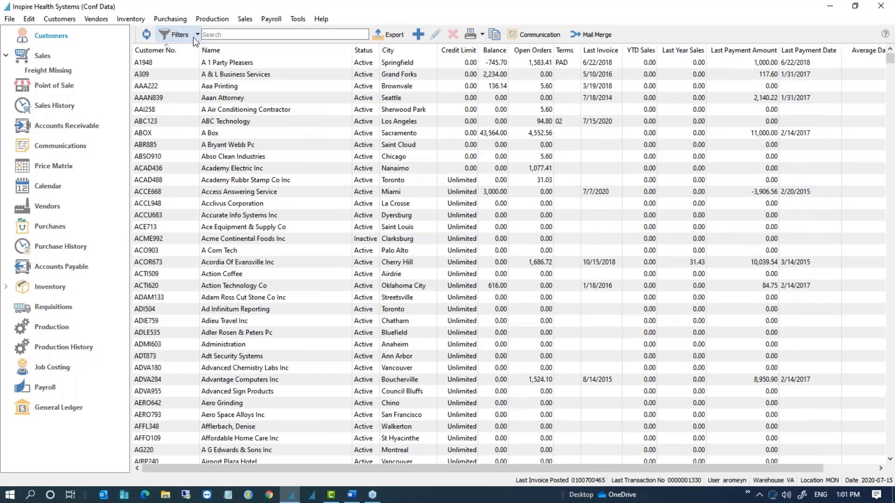
pyautogui.click(193, 37)
pyautogui.click(202, 63)
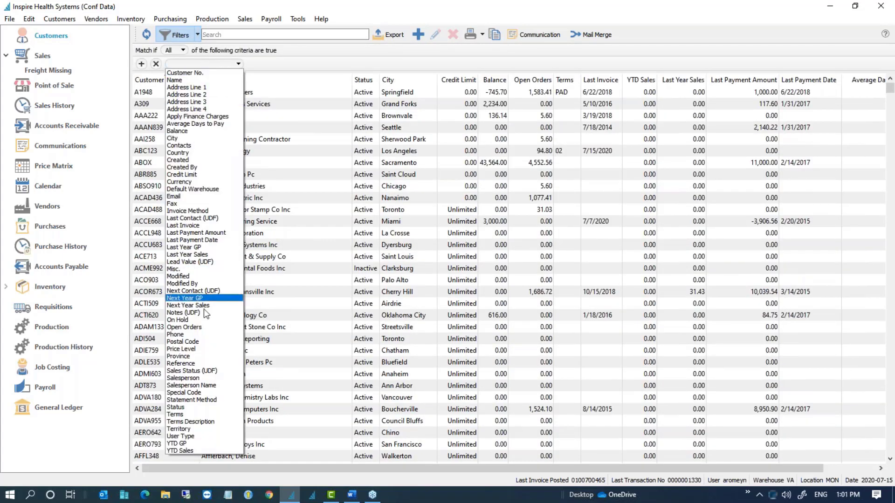
pyautogui.click(182, 407)
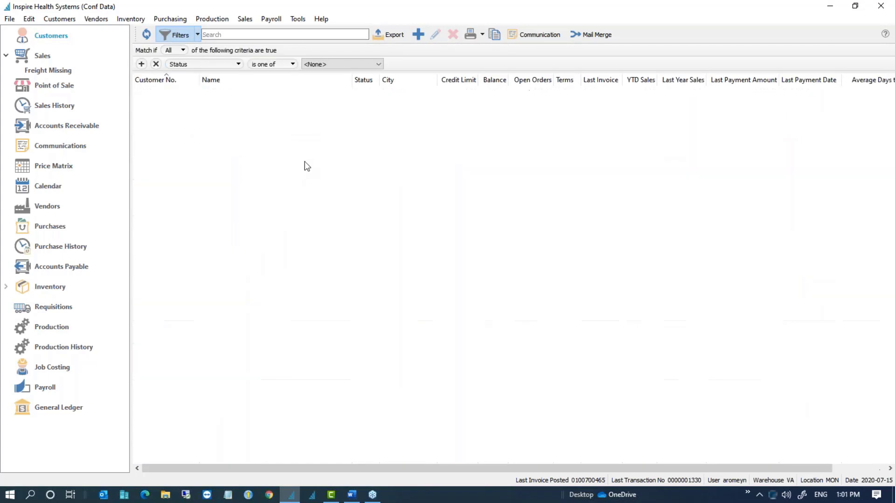
pyautogui.click(287, 65)
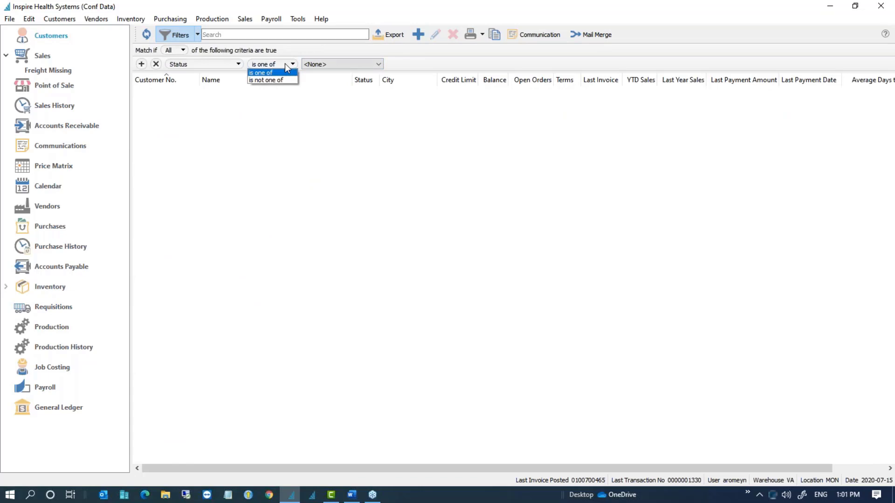
pyautogui.click(330, 65)
pyautogui.click(307, 73)
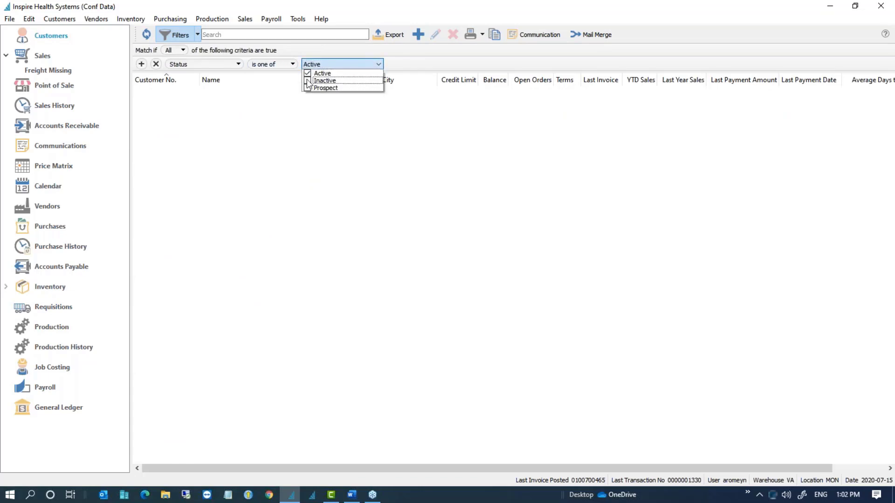
pyautogui.click(308, 88)
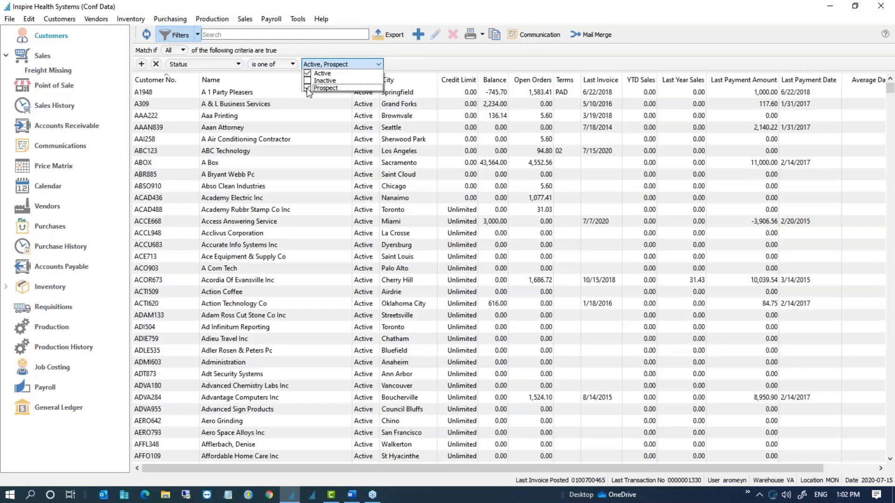
# Step: Save the Active/Prospect status filter as the default, test it, then go to Accounts Receivable
pyautogui.click(197, 34)
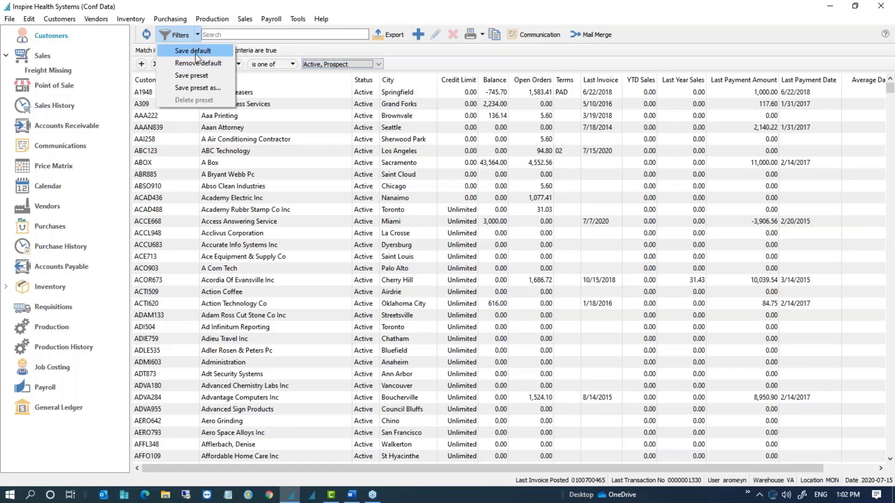
pyautogui.click(195, 52)
pyautogui.click(60, 147)
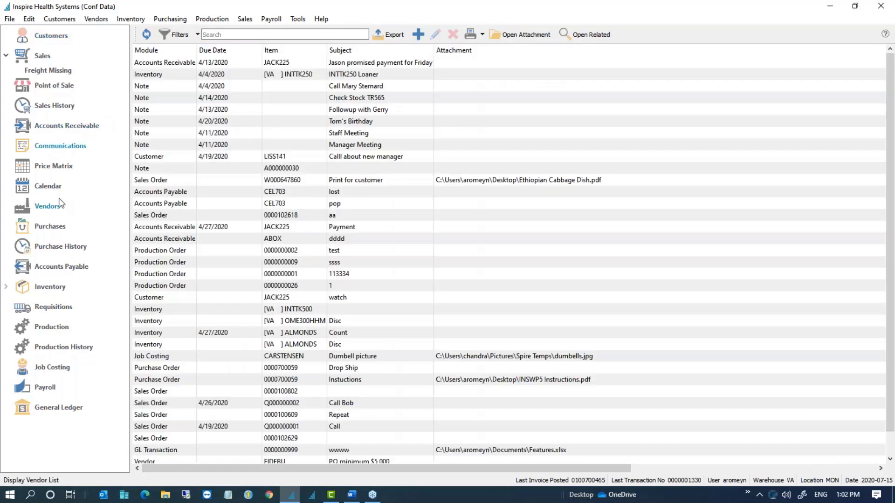
pyautogui.click(59, 36)
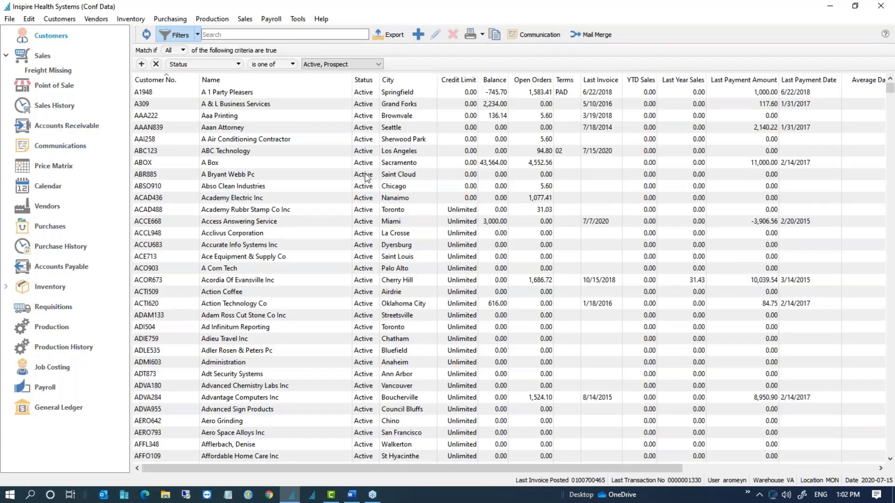
pyautogui.click(183, 38)
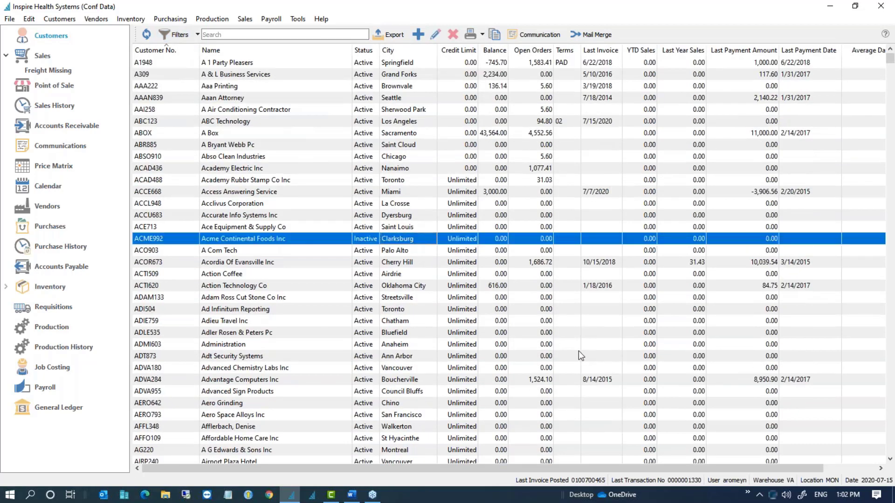
pyautogui.click(174, 36)
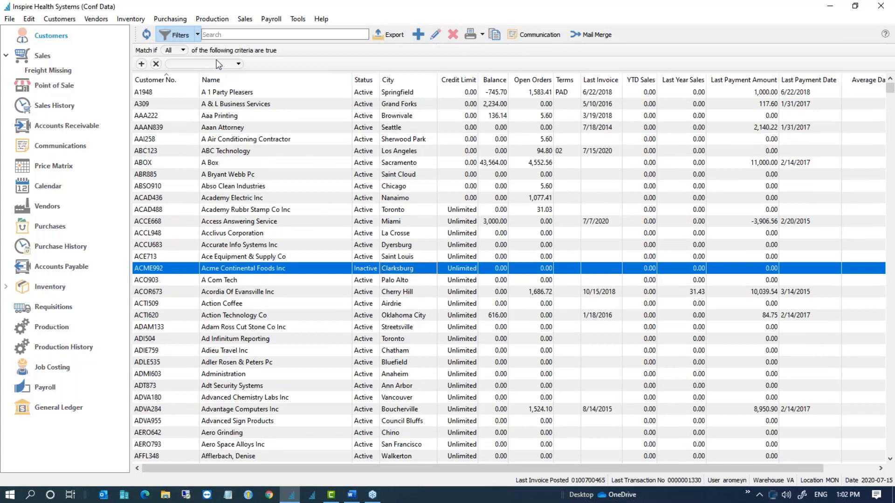
pyautogui.click(55, 125)
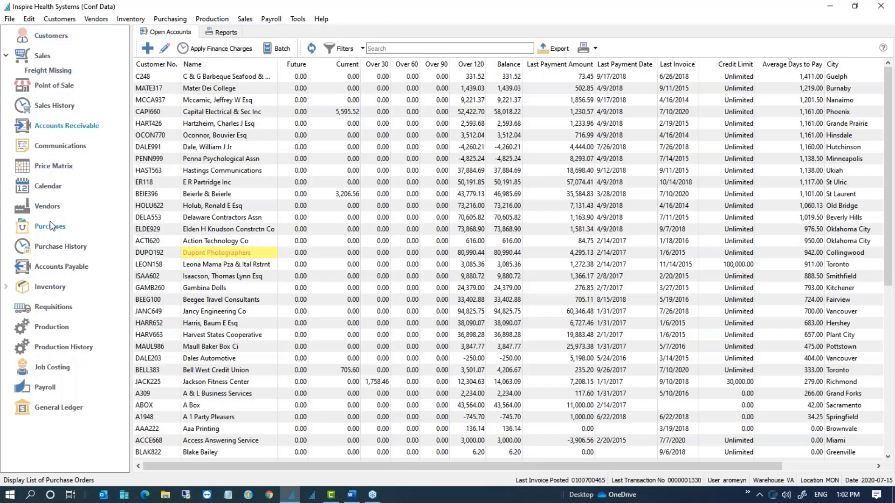
# Step: Return to the Customers list, now showing only Active and Prospect customers
pyautogui.click(47, 36)
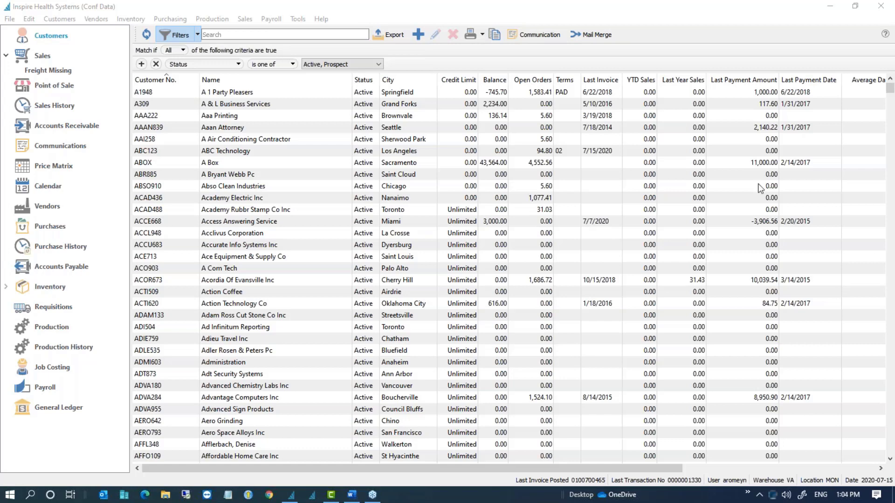
# Step: Reopen the Accounts Receivable Open Accounts list of customers' aged balances
pyautogui.click(61, 128)
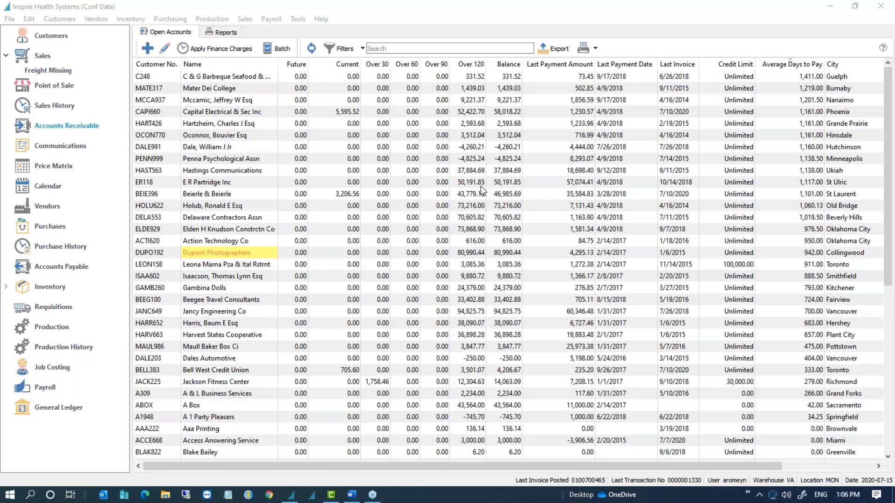
# Step: Open Assured Weather Systems' payables, review its 4,317.67 credit, and enlarge the window
pyautogui.click(64, 266)
pyautogui.doubleClick(231, 133)
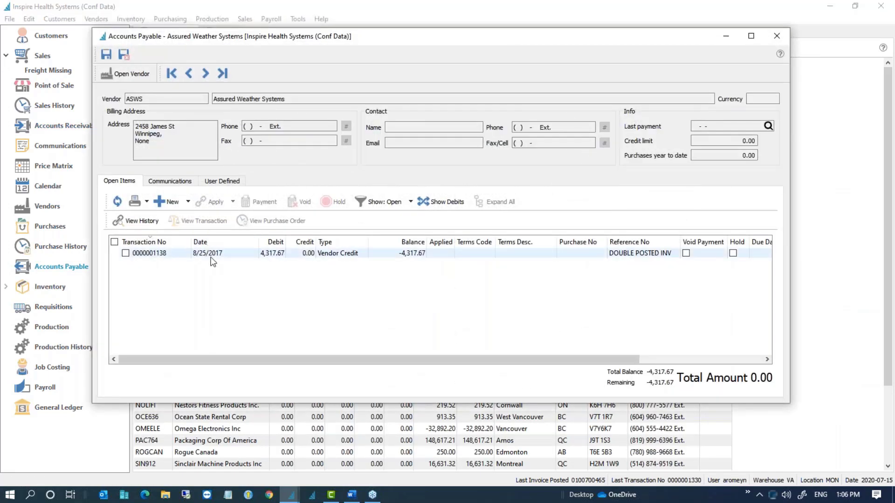
pyautogui.click(208, 254)
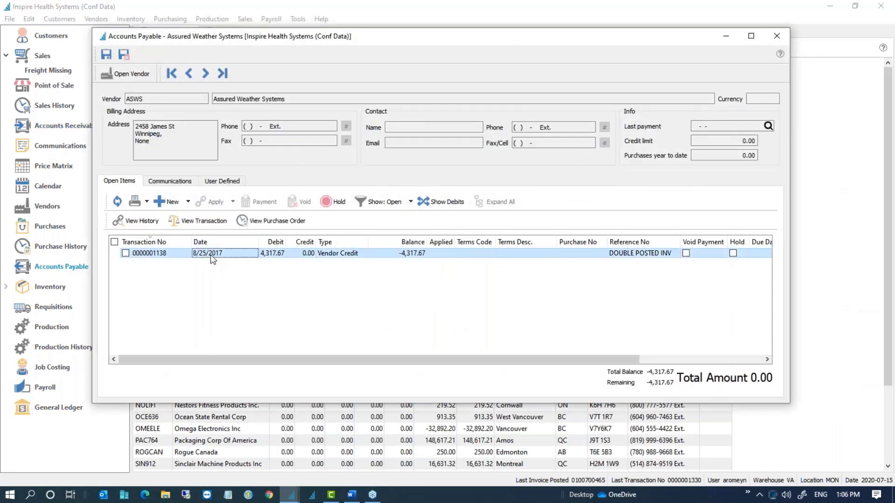
pyautogui.click(185, 183)
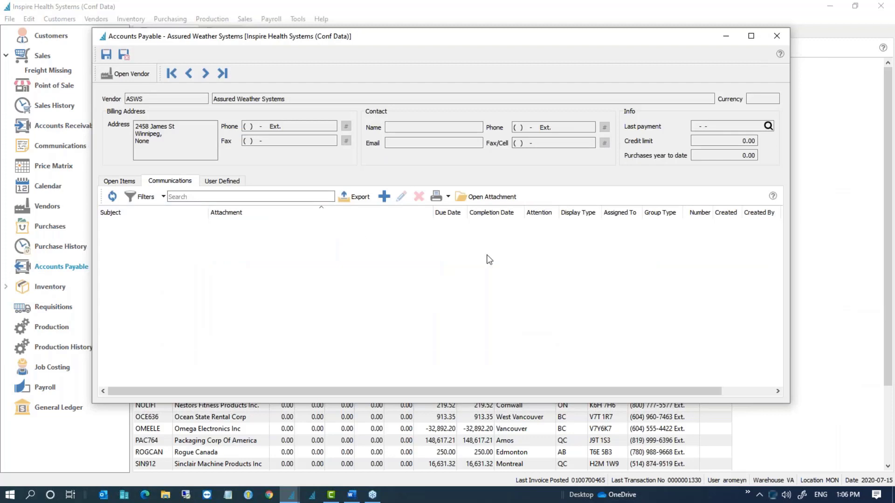
pyautogui.click(127, 182)
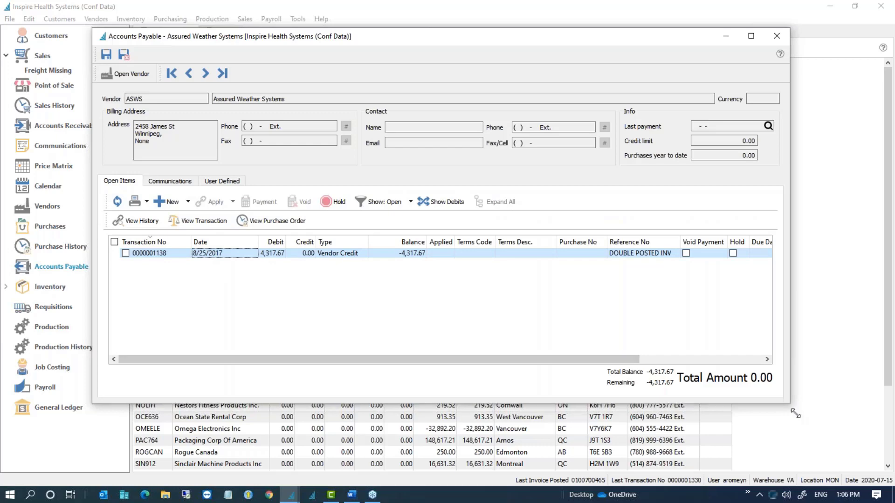
pyautogui.moveTo(795, 414); pyautogui.dragTo(849, 453)
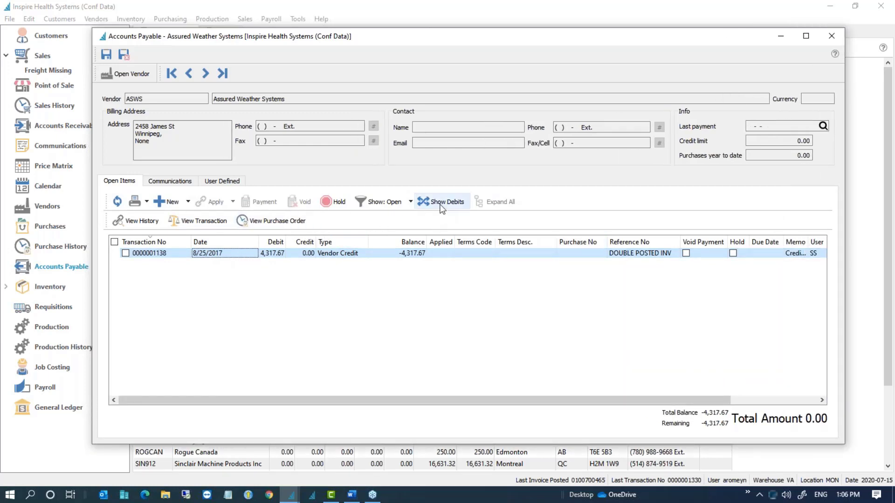
pyautogui.click(209, 218)
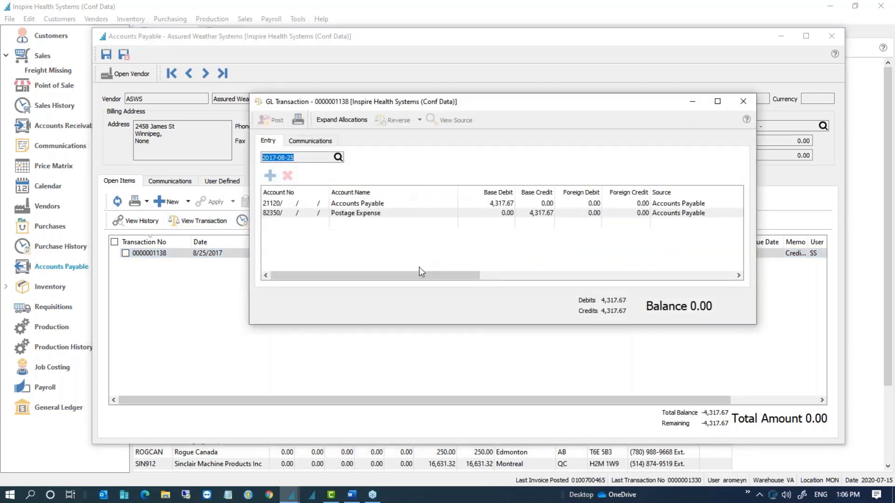
pyautogui.click(325, 146)
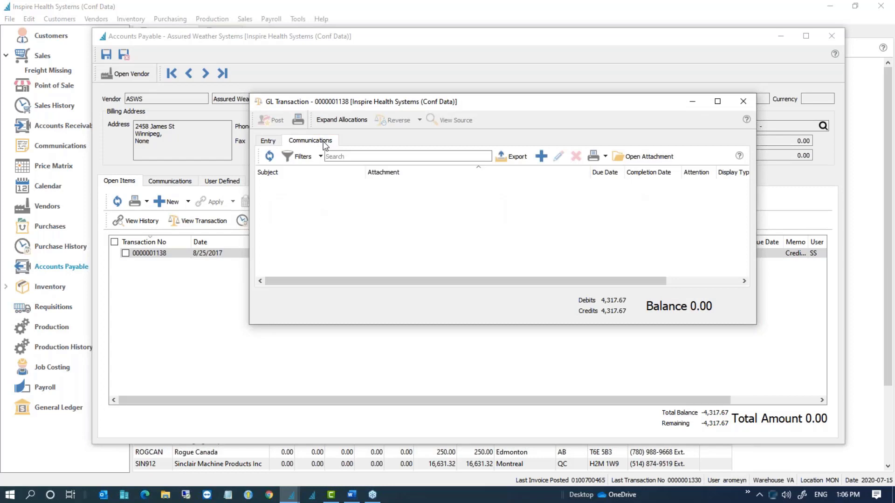
pyautogui.click(269, 141)
pyautogui.click(306, 148)
pyautogui.click(544, 155)
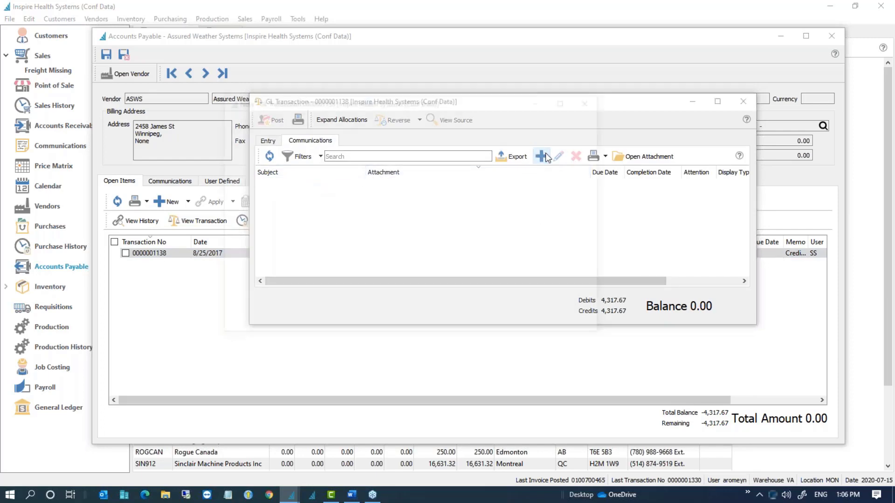
pyautogui.click(296, 267)
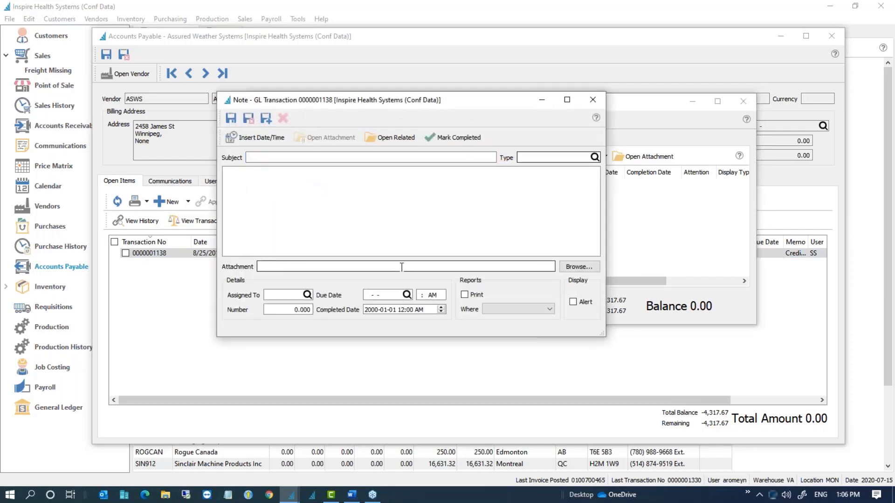
pyautogui.click(572, 269)
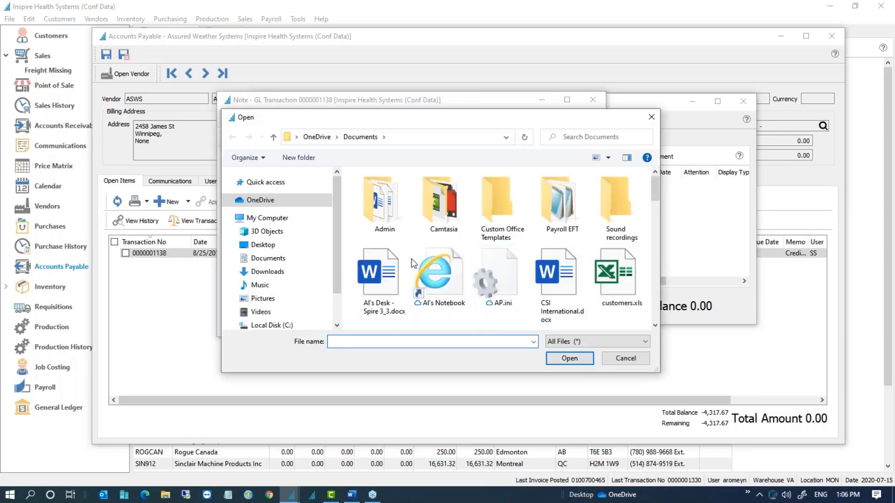
pyautogui.click(626, 357)
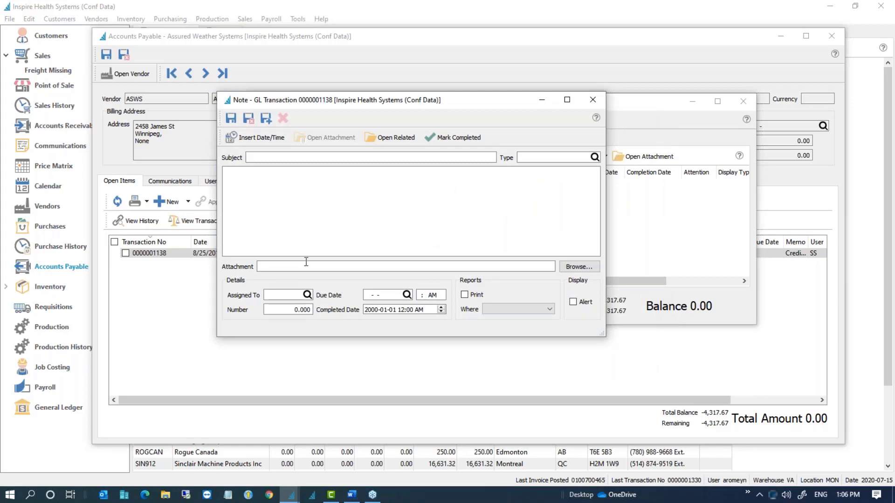
pyautogui.click(594, 100)
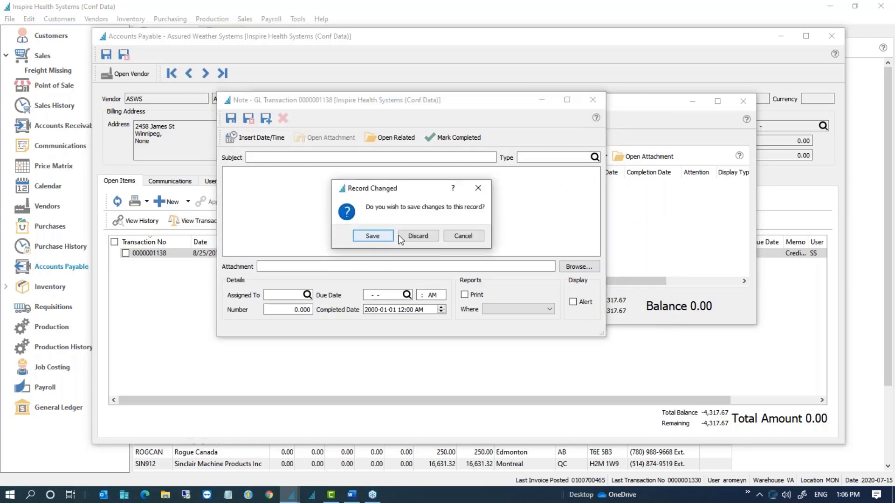
pyautogui.click(416, 236)
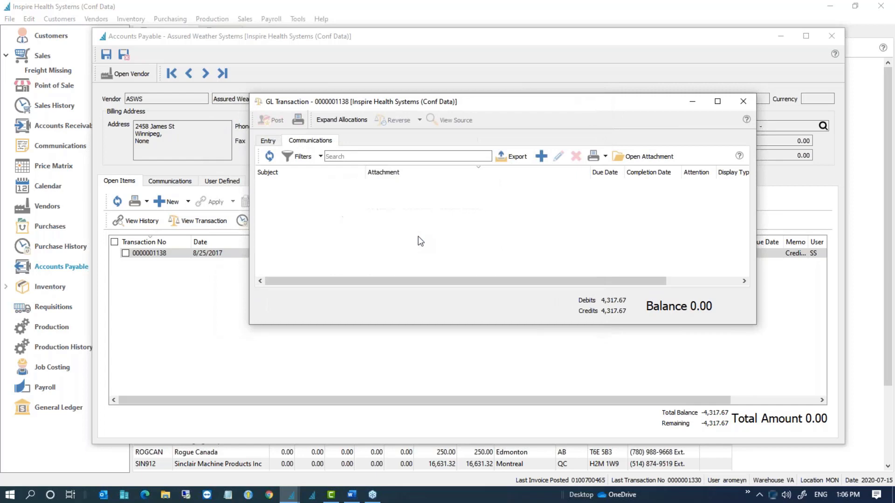
pyautogui.click(743, 101)
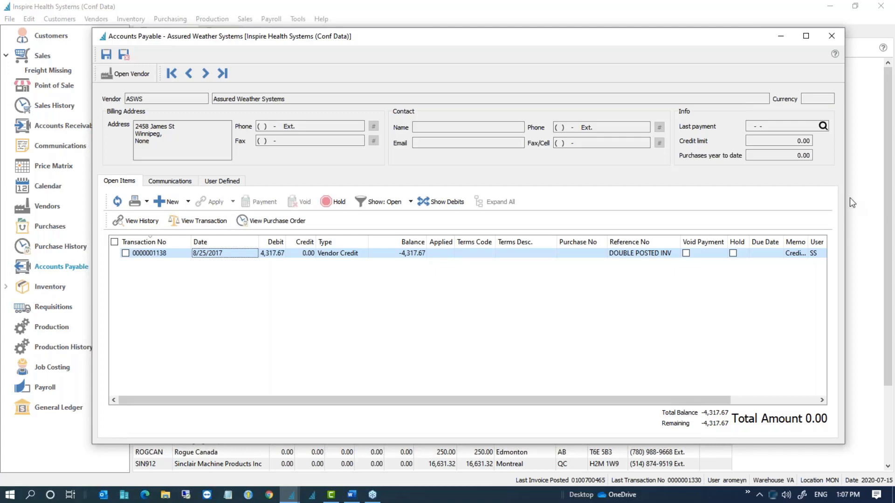
# Step: Close the payables window, select Alliance Construction Co Inc, and go to Accounts Receivable
pyautogui.click(831, 36)
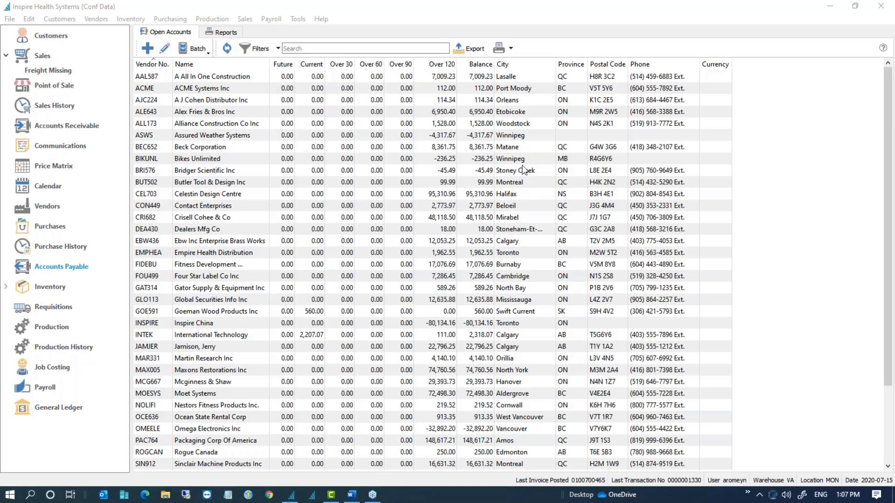
pyautogui.click(352, 126)
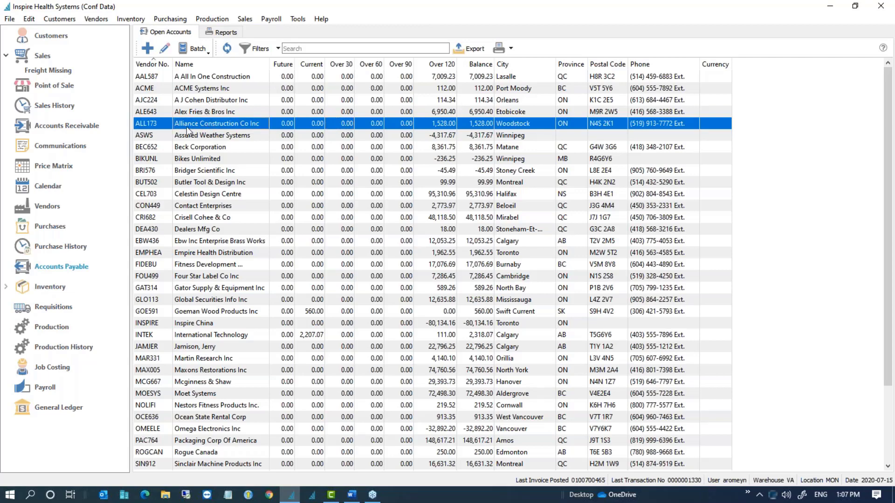
pyautogui.click(66, 126)
# Step: Open the Grande Prairie customer's receivable account and view its empty Communications list
pyautogui.doubleClick(243, 124)
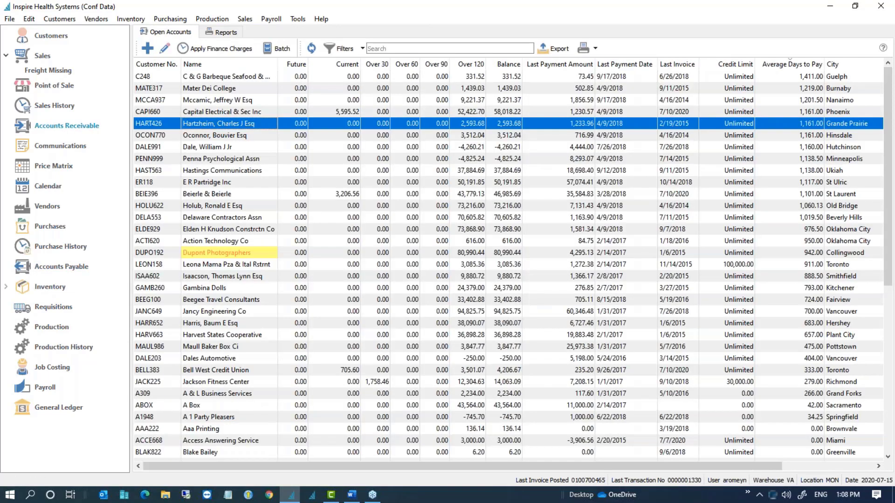
pyautogui.click(302, 221)
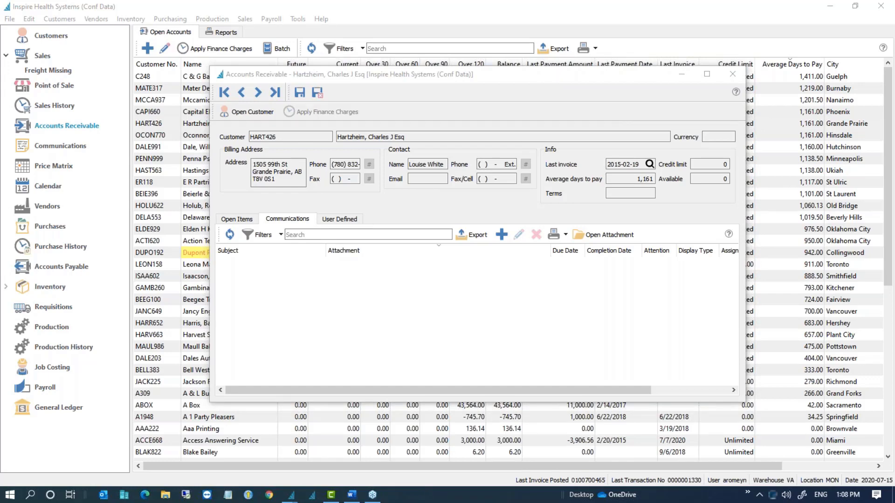
pyautogui.click(340, 252)
# Step: Sort receivables by Over 120 and put Jancy Engineering Co on hold
pyautogui.click(732, 74)
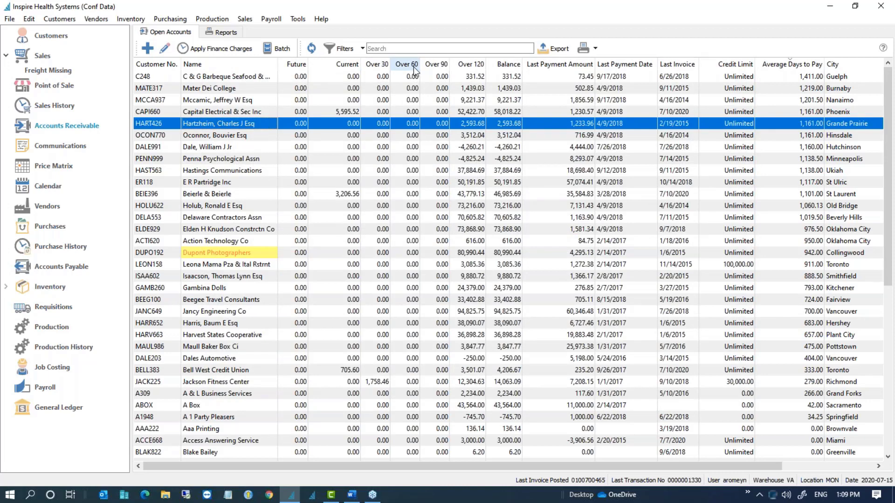
pyautogui.click(410, 65)
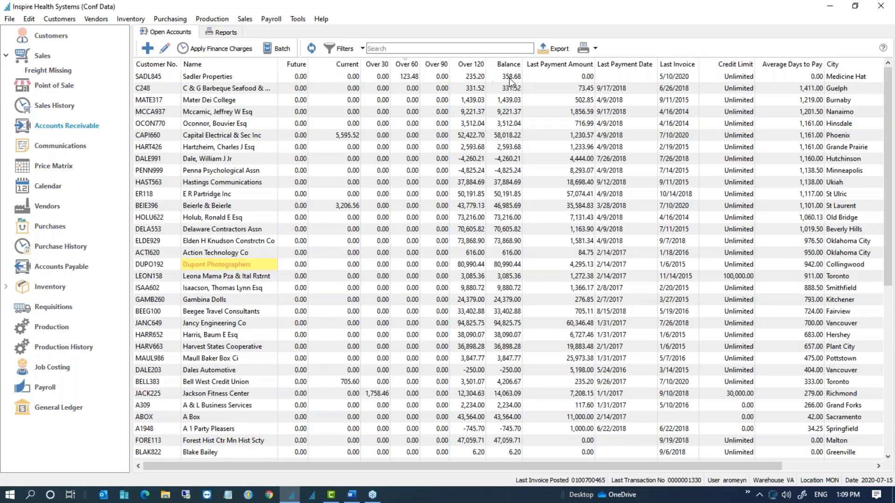
pyautogui.click(470, 64)
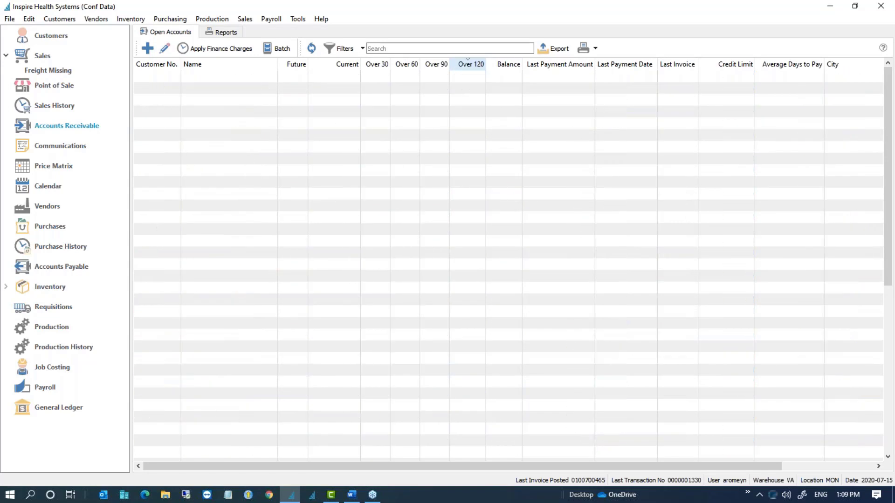
pyautogui.click(480, 78)
pyautogui.doubleClick(480, 77)
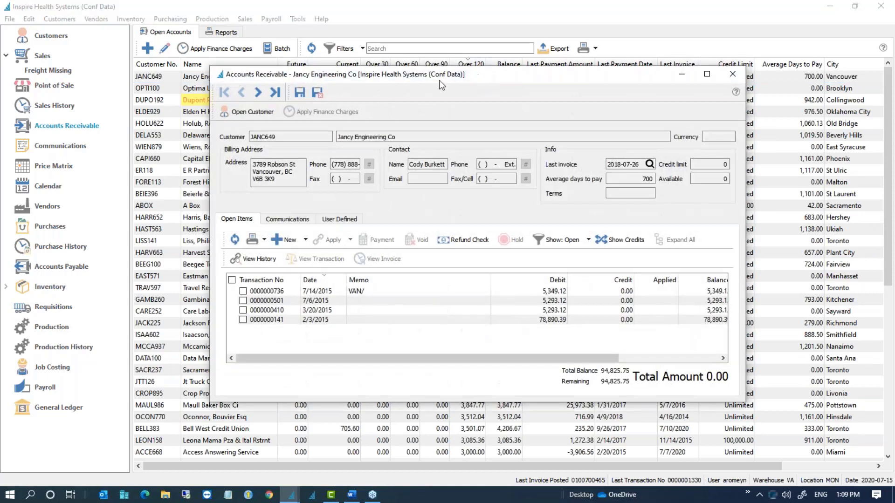
pyautogui.click(249, 113)
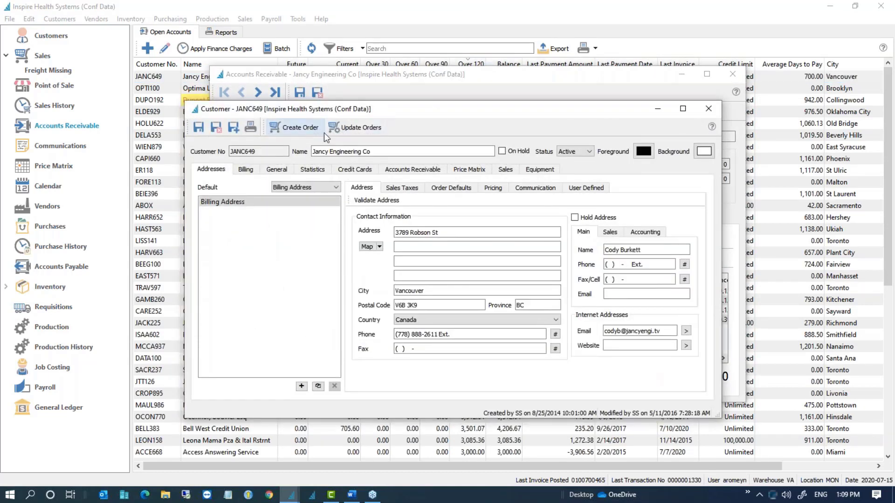
pyautogui.click(567, 152)
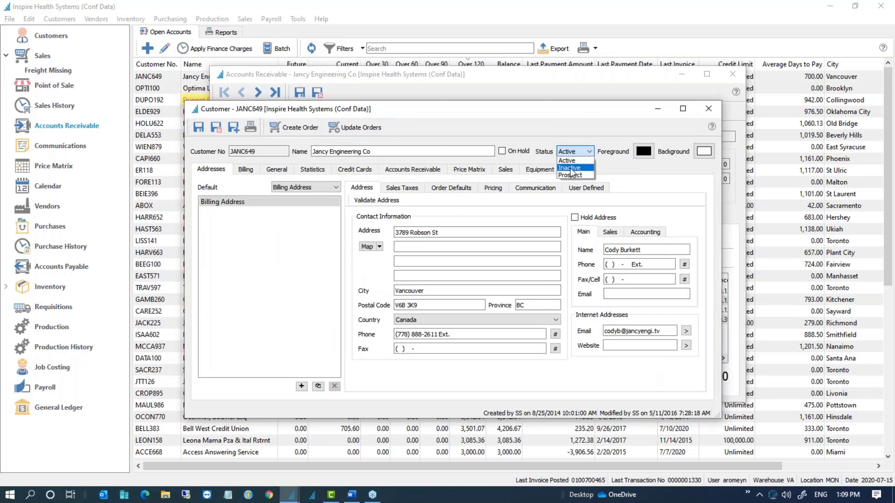
pyautogui.click(619, 136)
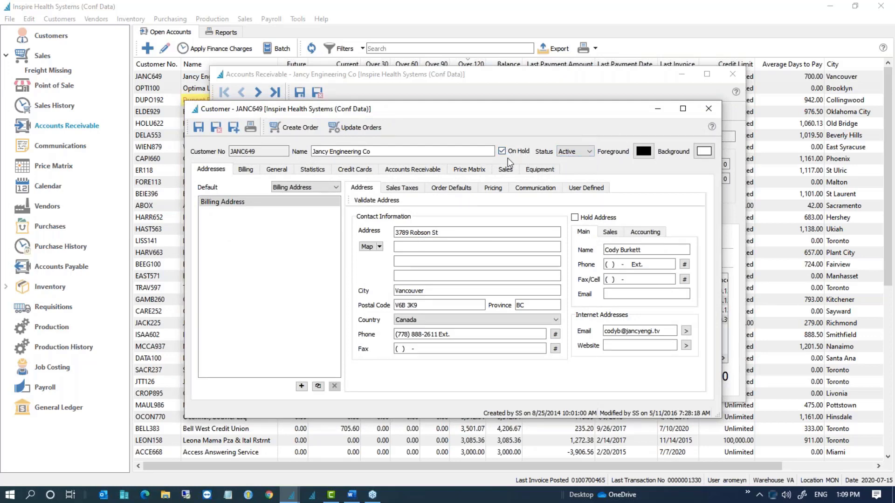
pyautogui.click(216, 128)
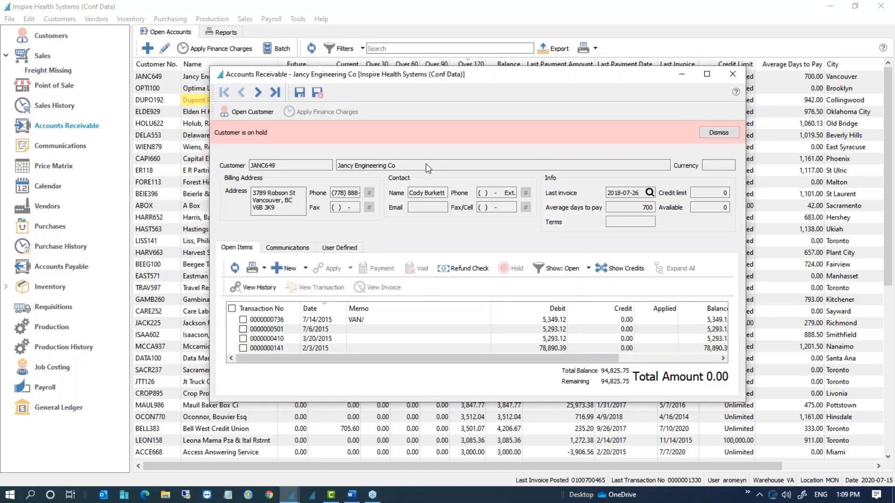
# Step: Put Optima Limousine Service on hold, then advance to Dupont Photographers
pyautogui.click(258, 93)
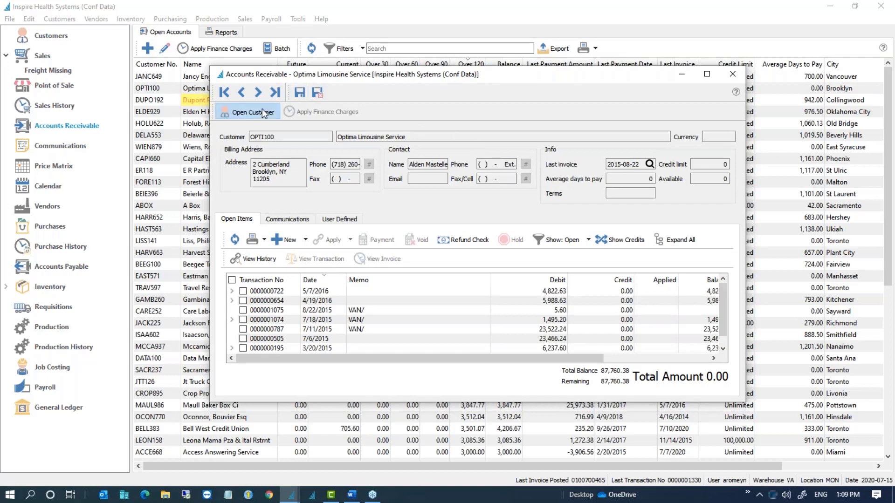
pyautogui.click(262, 113)
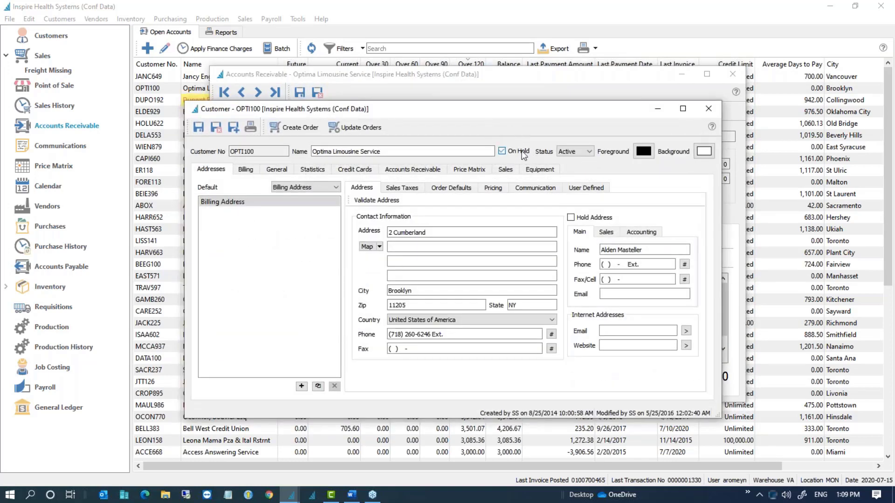
pyautogui.click(216, 128)
pyautogui.click(260, 94)
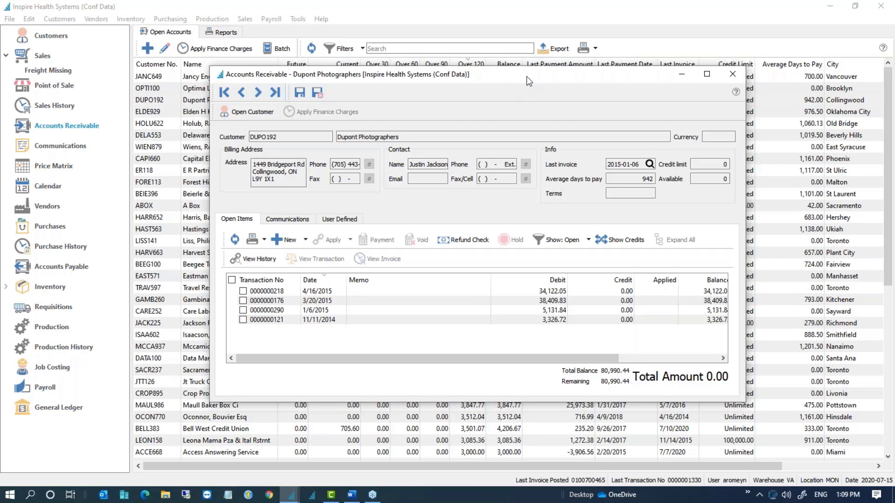
pyautogui.moveTo(525, 77); pyautogui.dragTo(510, 119)
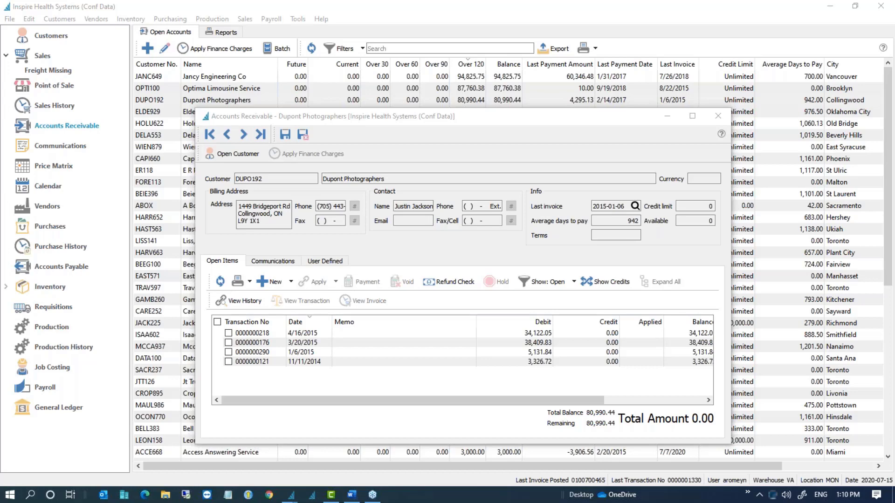
pyautogui.moveTo(524, 122); pyautogui.dragTo(459, 79)
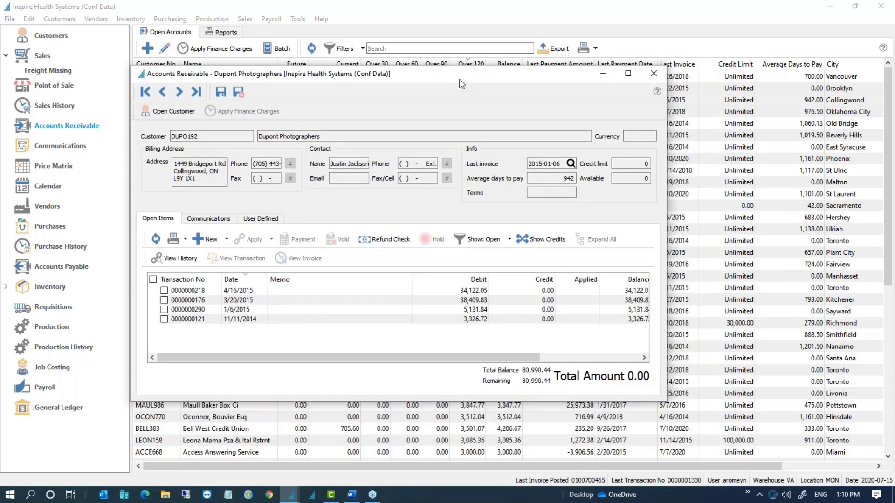
pyautogui.click(699, 181)
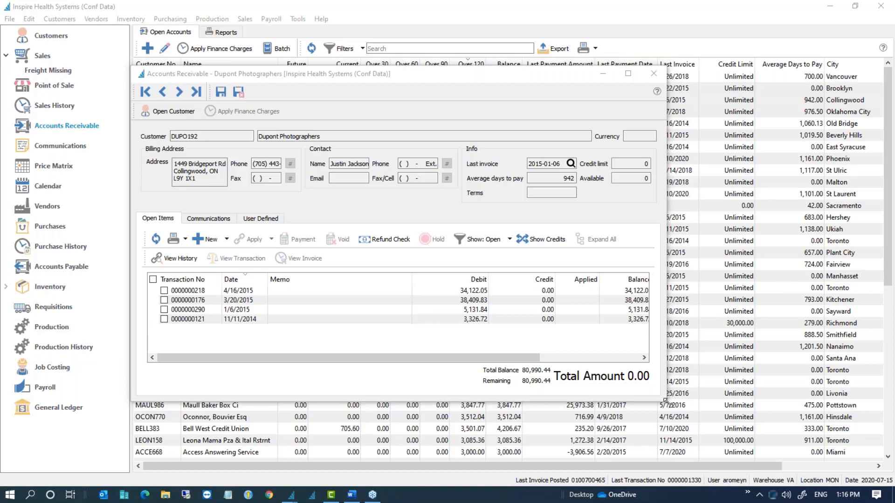
# Step: Widen the Dupont Photographers receivable window, then close the record
pyautogui.moveTo(668, 402); pyautogui.dragTo(800, 397)
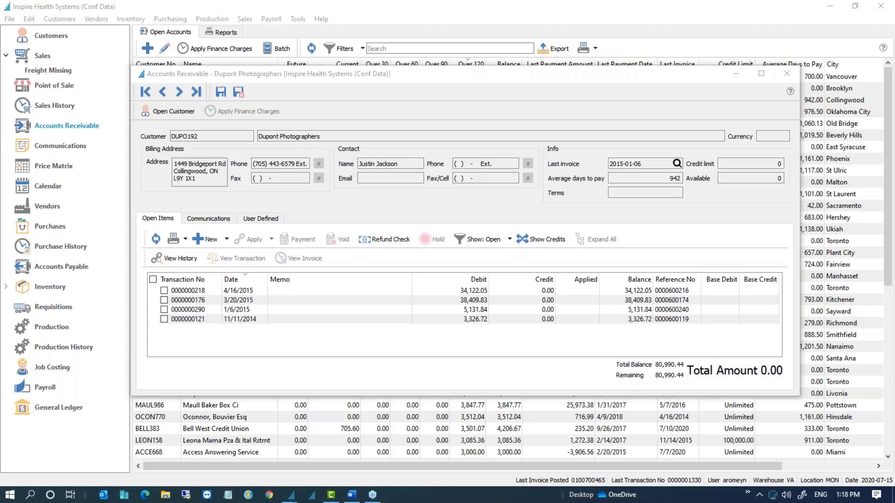
pyautogui.click(787, 73)
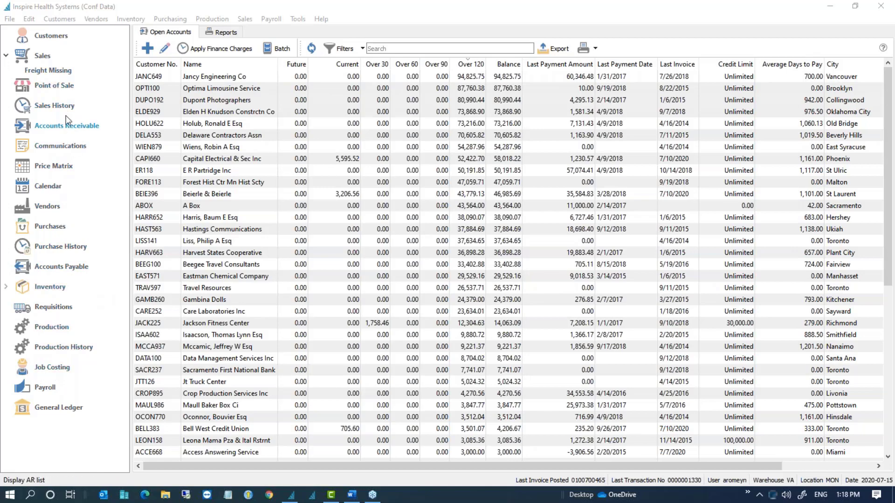
# Step: Open the Bell West Credit Union invoice from Sales History, tick POS Receipt Reprint, and cancel printing
pyautogui.click(57, 106)
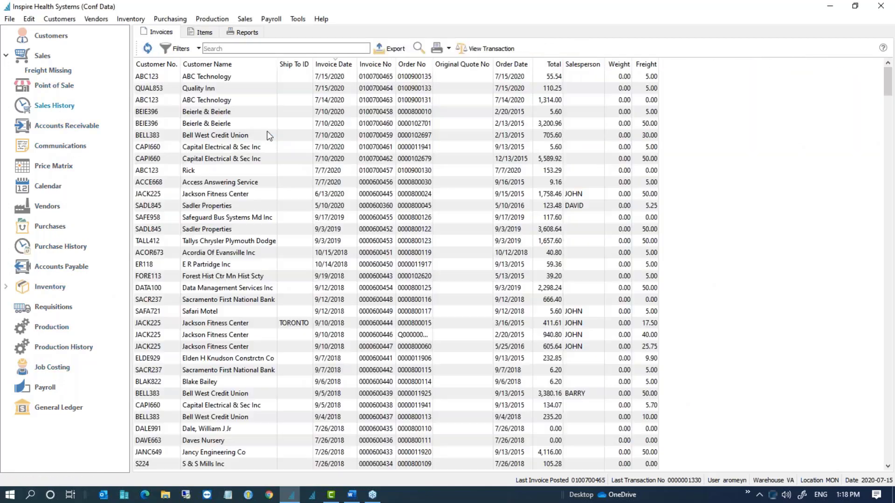
pyautogui.click(267, 135)
pyautogui.doubleClick(268, 135)
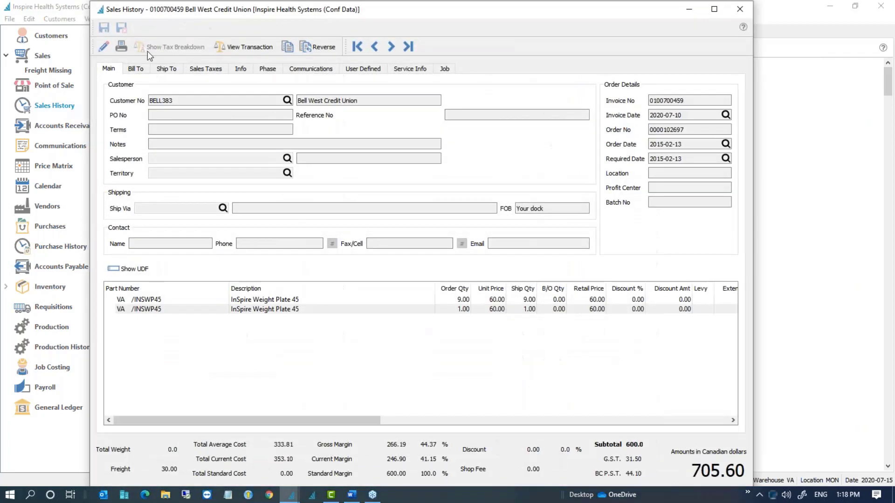
pyautogui.click(122, 47)
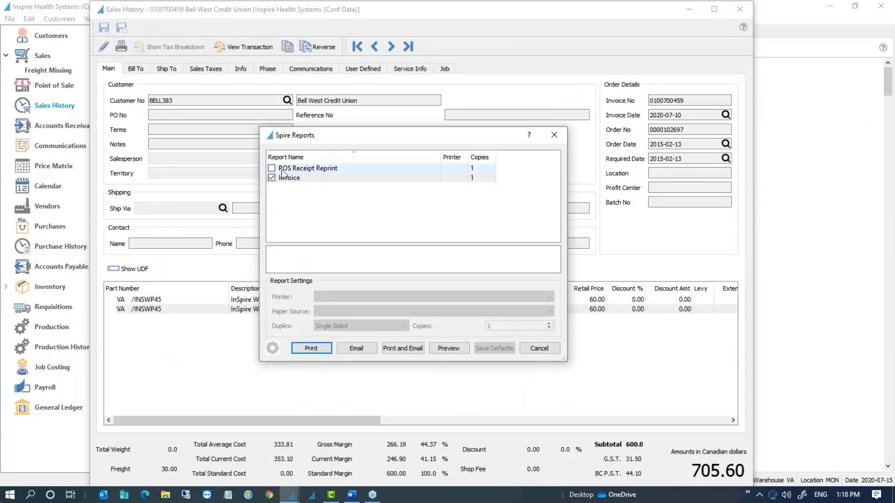
pyautogui.click(272, 168)
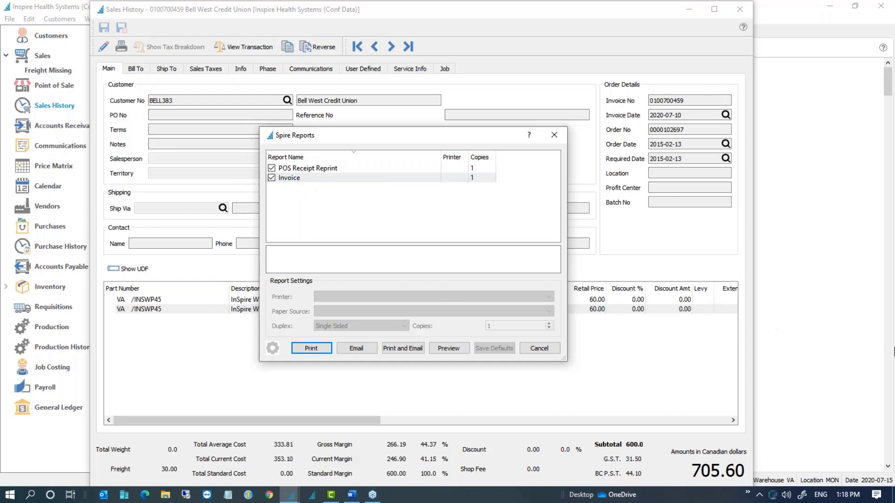
pyautogui.click(894, 352)
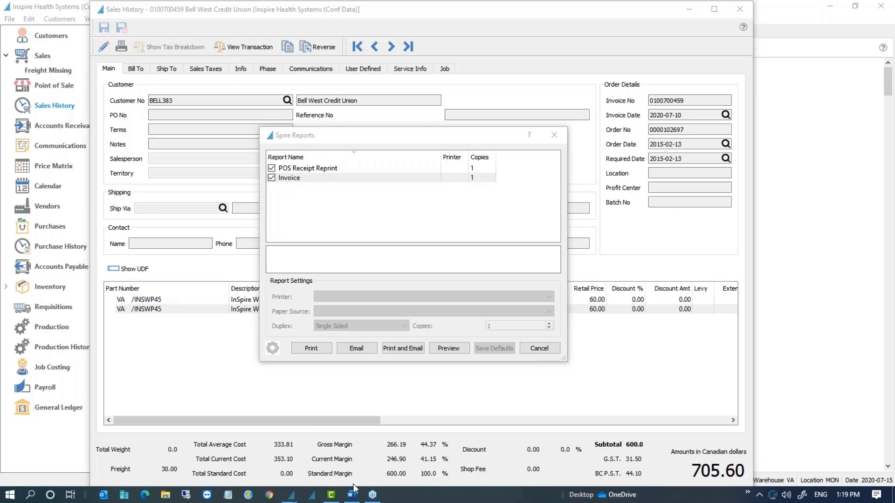
pyautogui.click(554, 135)
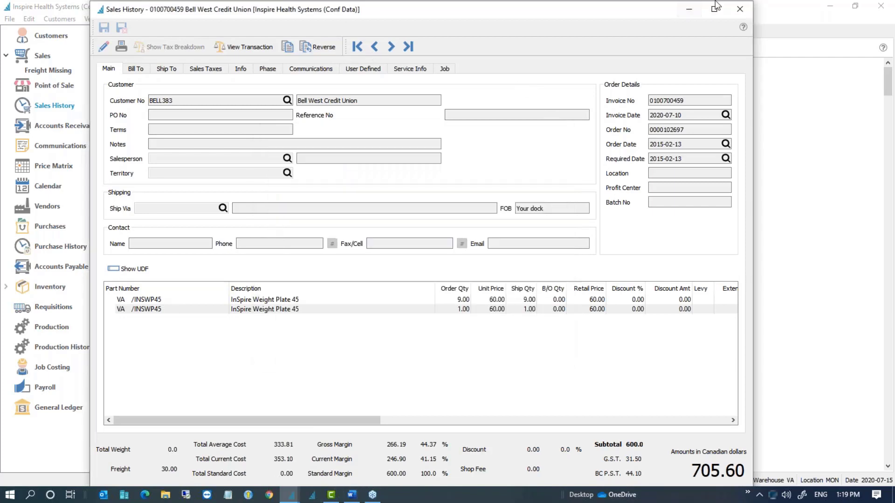
# Step: Close the invoice details and launch Server Administration from the Tools menu
pyautogui.click(689, 10)
pyautogui.click(299, 21)
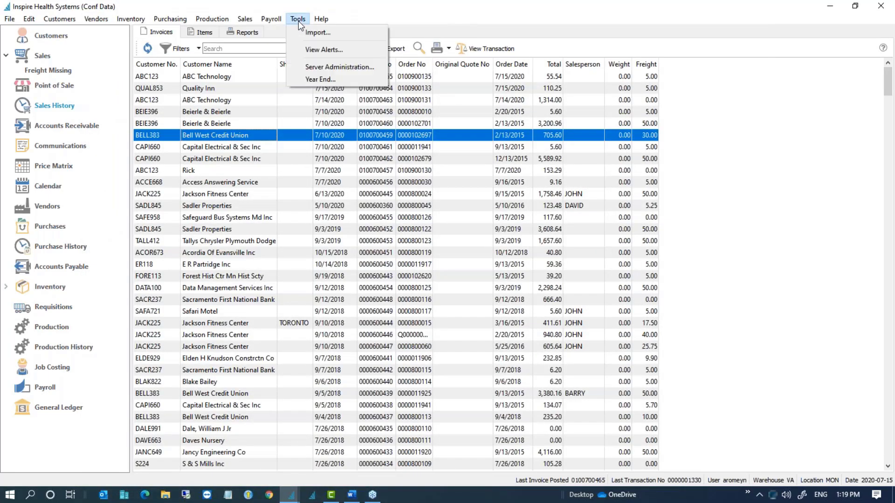
pyautogui.click(324, 66)
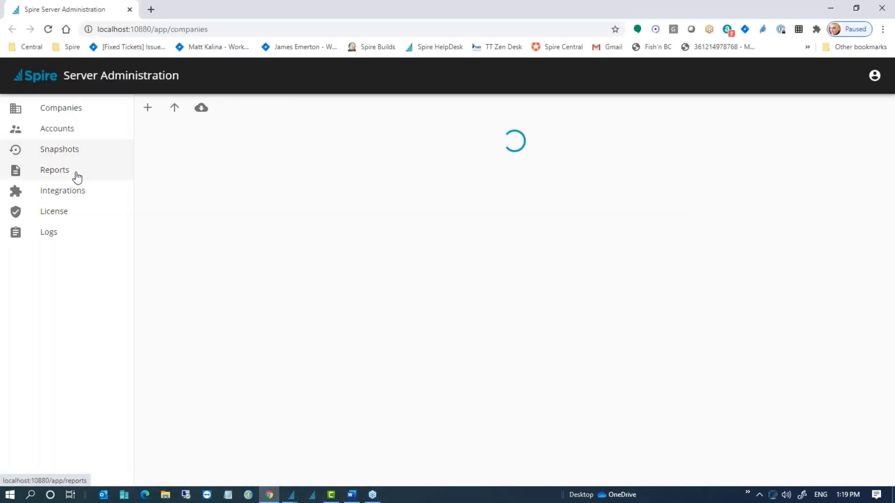
# Step: Show the Reports list and toggle the Ship-Pack Slip report's status off, confirming
pyautogui.click(59, 174)
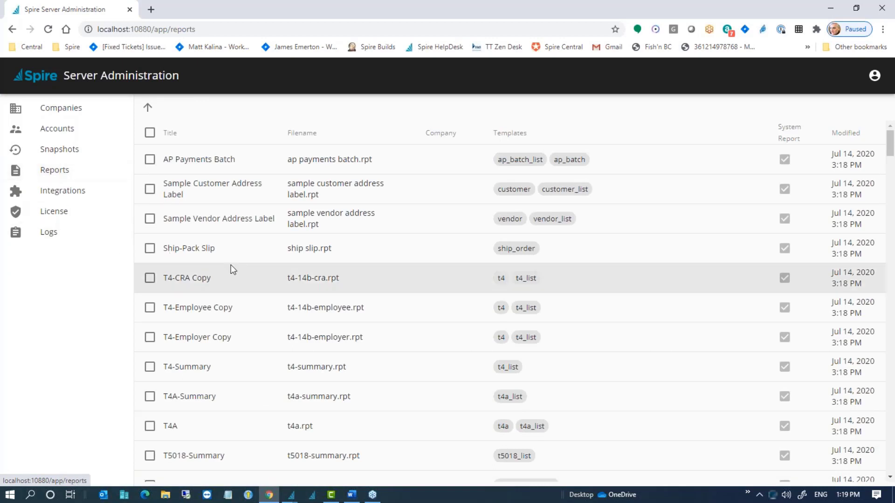
pyautogui.click(149, 248)
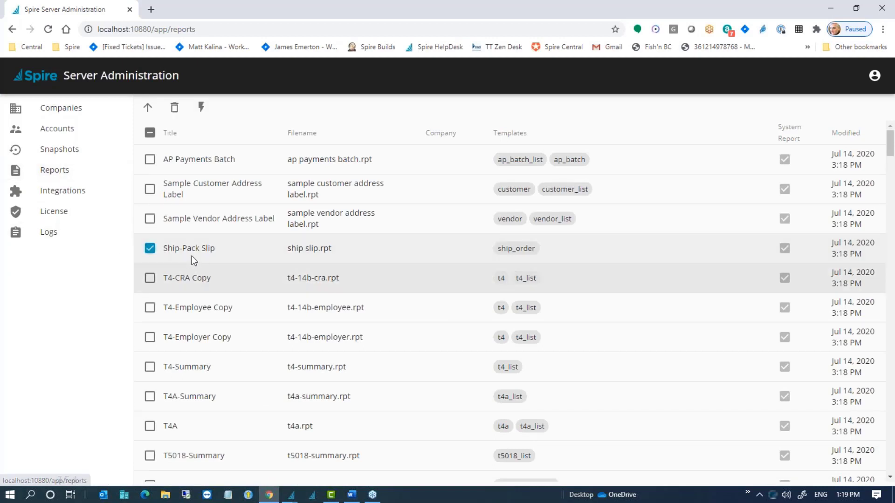
pyautogui.click(201, 106)
pyautogui.click(507, 305)
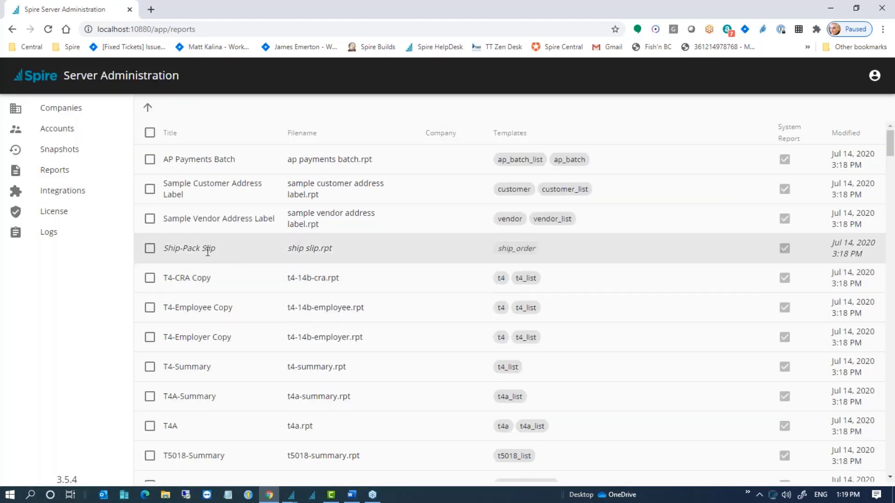
# Step: Reselect Ship-Pack Slip alone and toggle its status back on, confirming
pyautogui.tripleClick(168, 248)
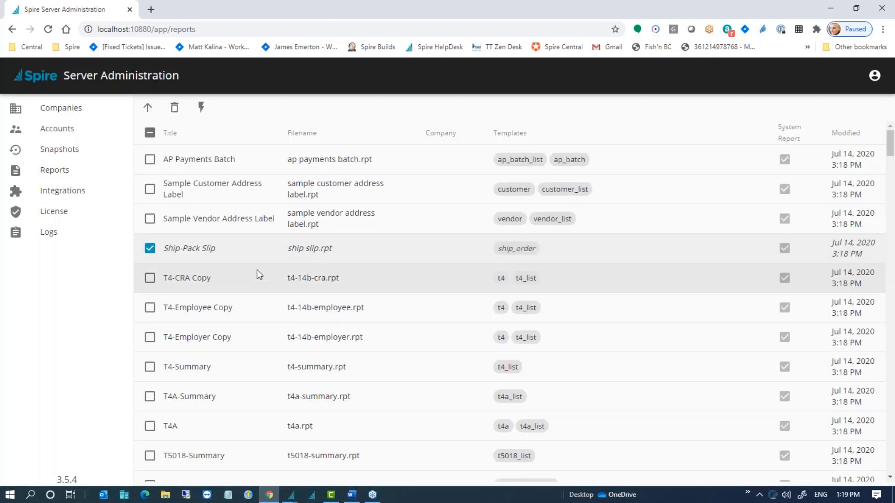
pyautogui.click(257, 271)
pyautogui.click(154, 251)
pyautogui.click(151, 279)
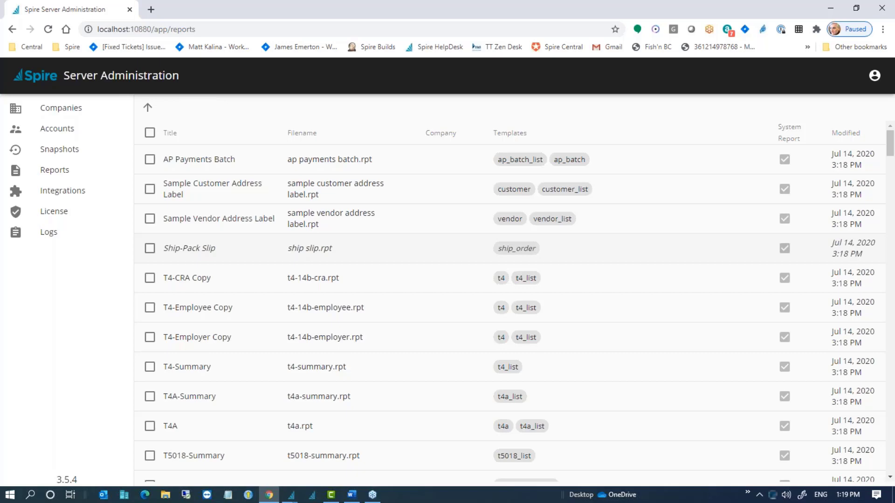
pyautogui.click(151, 250)
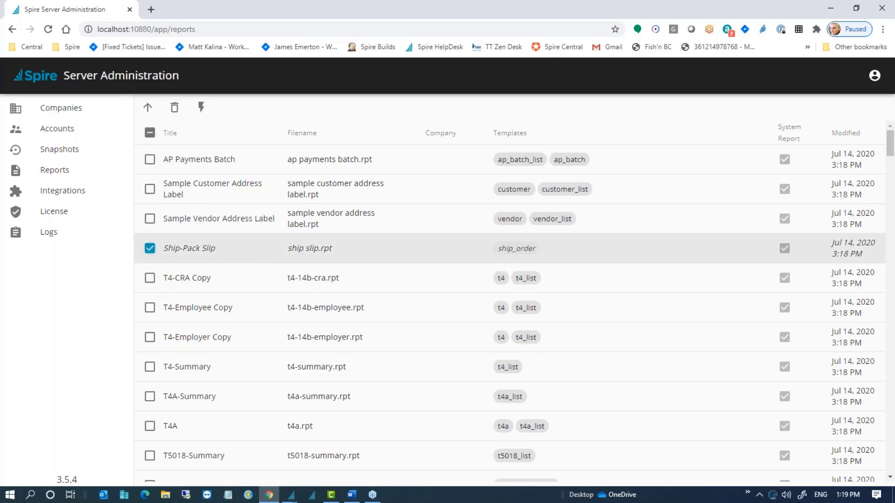
pyautogui.click(201, 107)
pyautogui.click(501, 305)
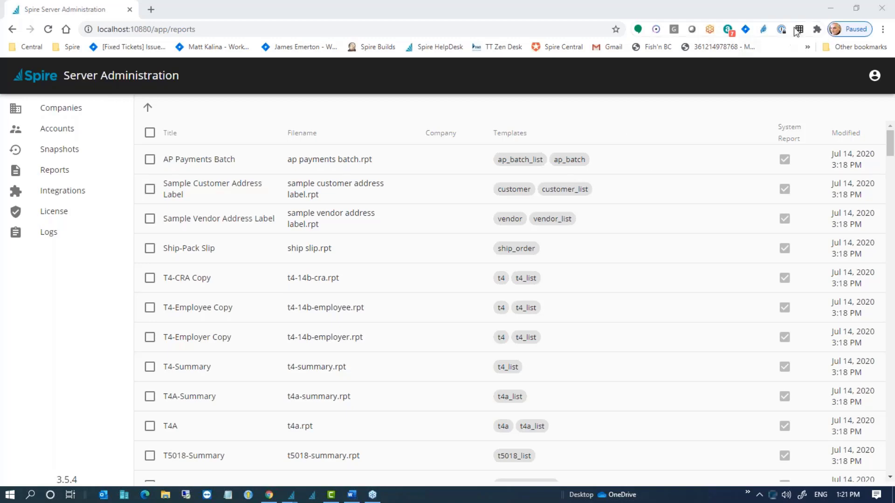
# Step: Open the Beck Corporation vendor account and start a new payable invoice entry
pyautogui.click(830, 9)
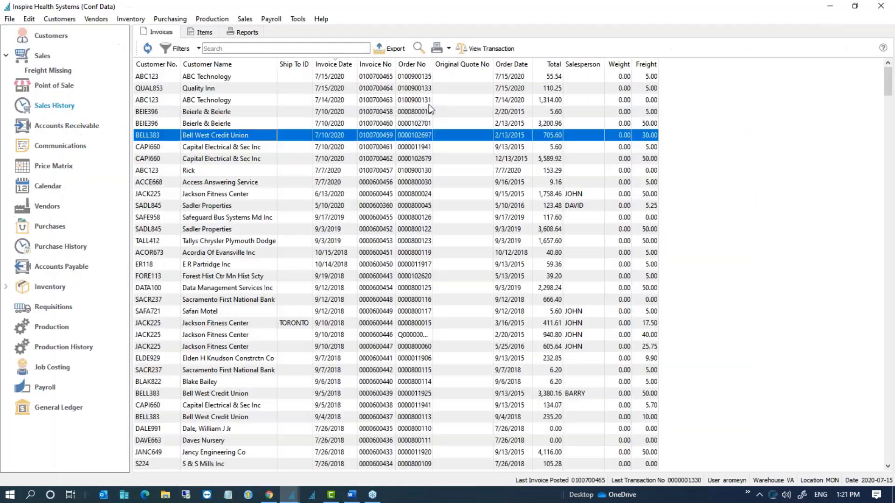
pyautogui.click(61, 130)
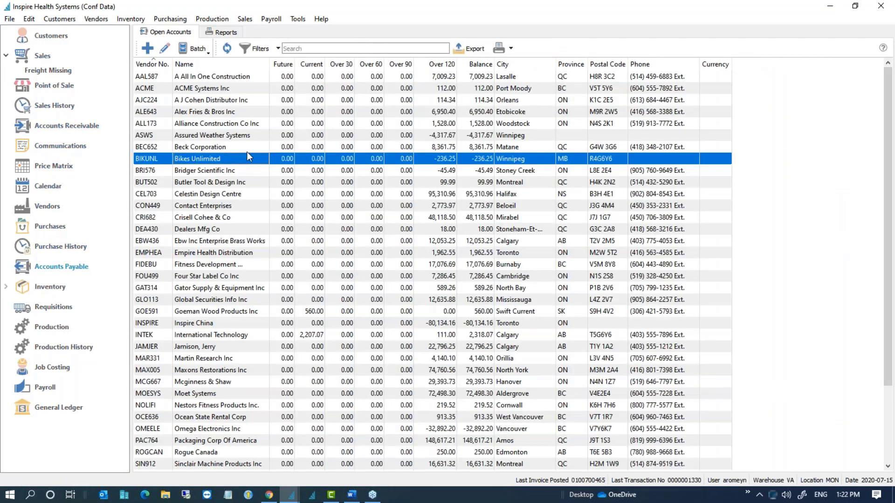
pyautogui.doubleClick(247, 148)
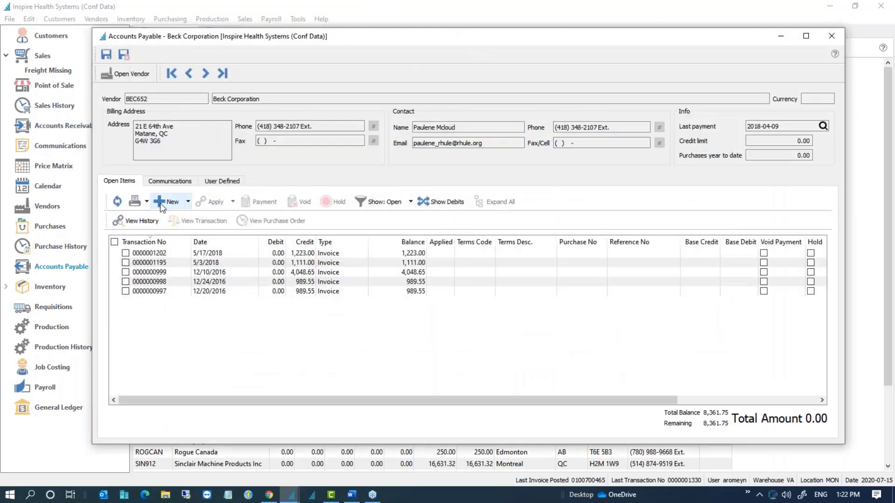
pyautogui.click(168, 201)
pyautogui.click(259, 101)
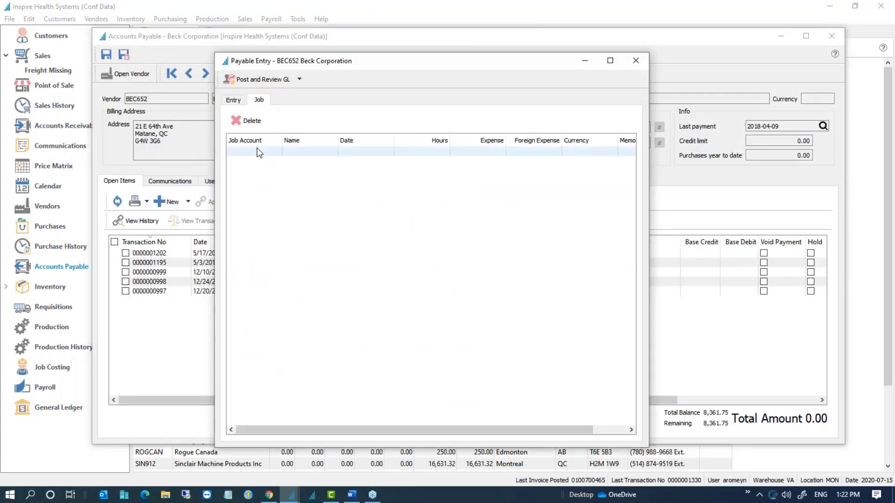
pyautogui.click(234, 100)
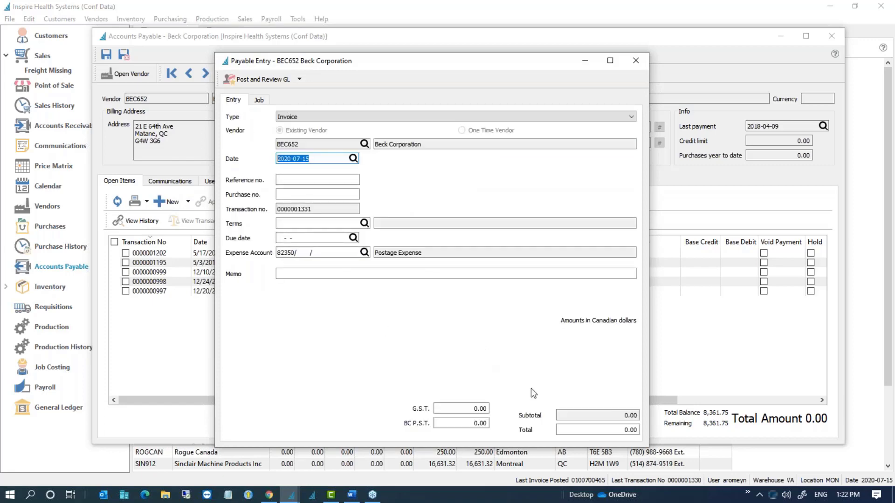
# Step: Enter the invoice total as 1000*1.05, giving 1,050.00
pyautogui.click(579, 429)
pyautogui.write('EFRR')
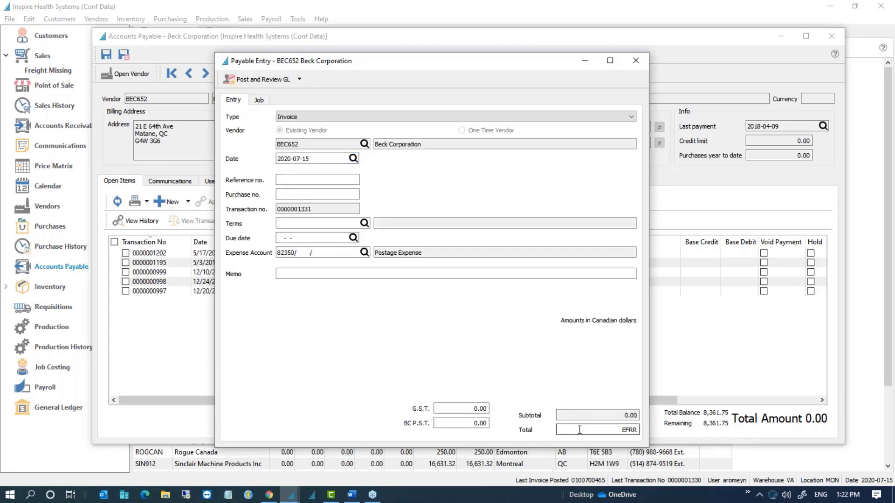
pyautogui.press('BackSpace')
pyautogui.press('BackSpace')
pyautogui.press('BackSpace')
pyautogui.press('BackSpace')
pyautogui.write('FHH')
pyautogui.moveTo(610, 432); pyautogui.dragTo(651, 434)
pyautogui.write('1000')
pyautogui.write('*1.05')
pyautogui.press('Return')
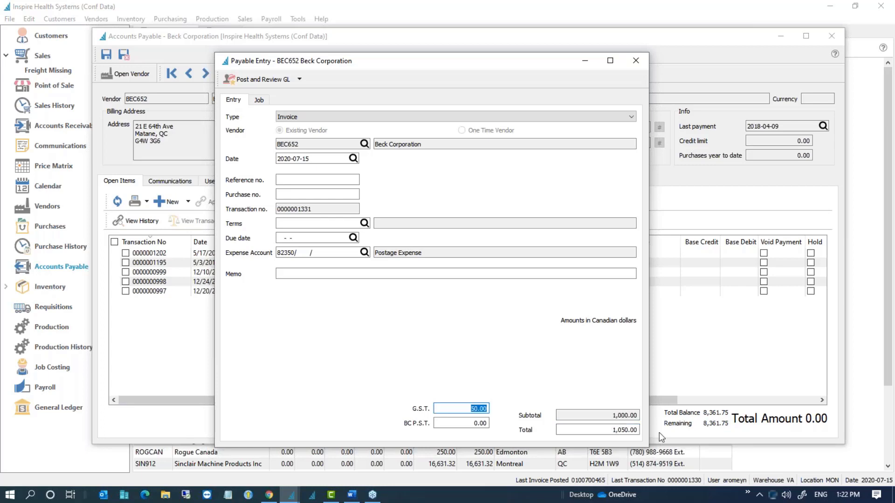
# Step: Replace the total with (12+2)*12 so it calculates to 168.00
pyautogui.click(605, 432)
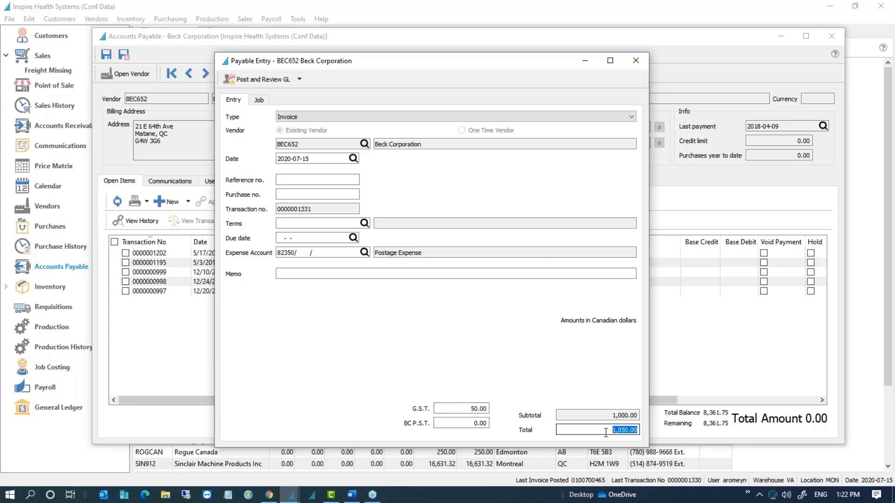
pyautogui.press('BackSpace')
pyautogui.write('(12+2)*12')
pyautogui.press('Tab')
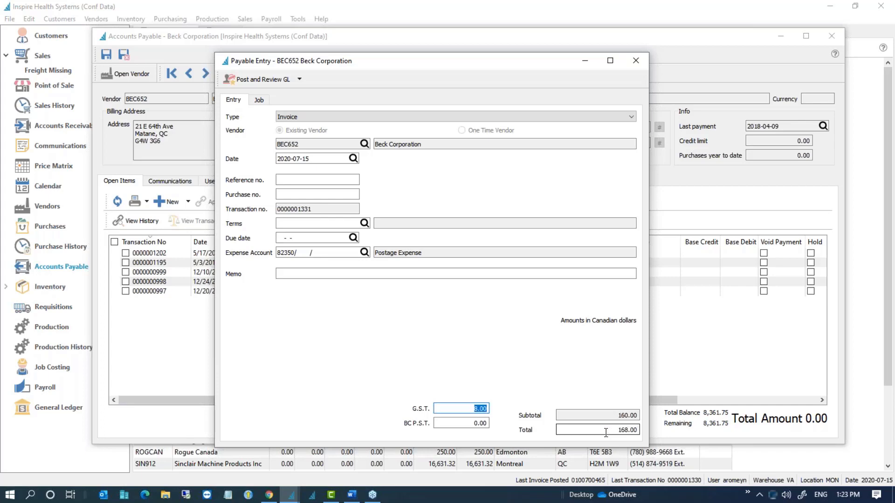
pyautogui.click(605, 431)
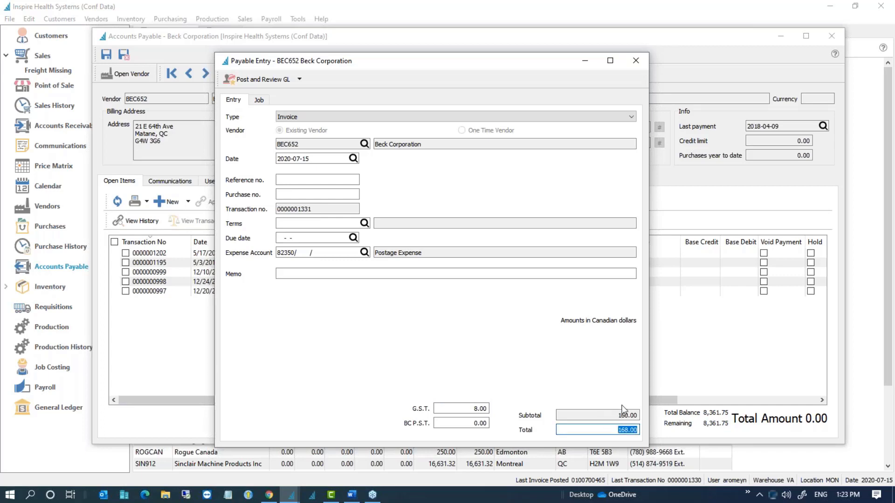
pyautogui.click(608, 429)
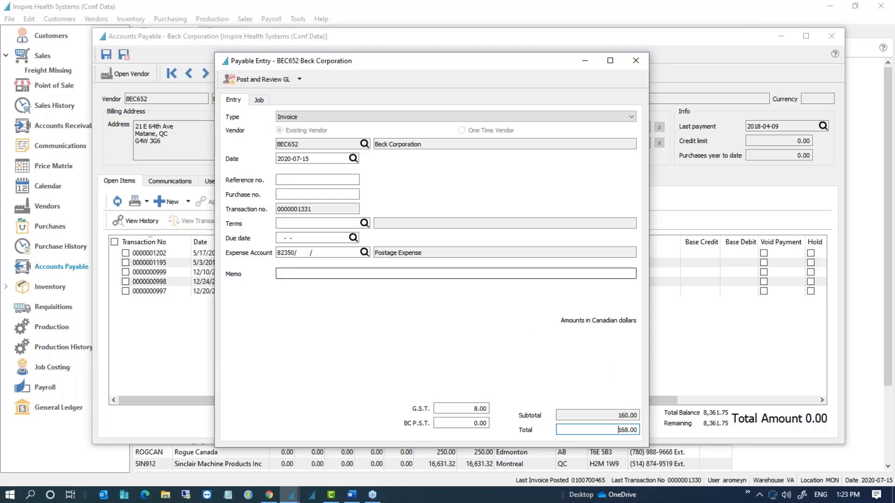
pyautogui.doubleClick(600, 429)
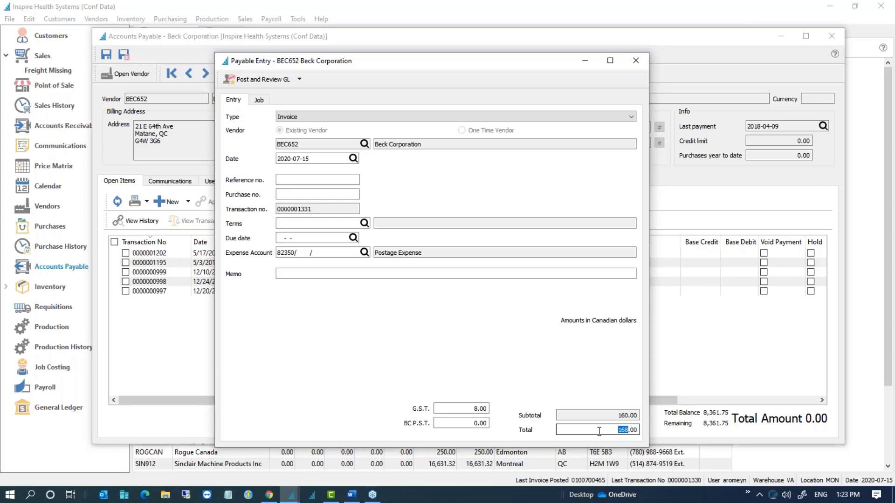
pyautogui.click(259, 100)
# Step: Allocate the invoice to CARSTENSEN/FOLLOWUP with 12.00 expense and CARSTENSEN/WALLS for the rest
pyautogui.click(260, 150)
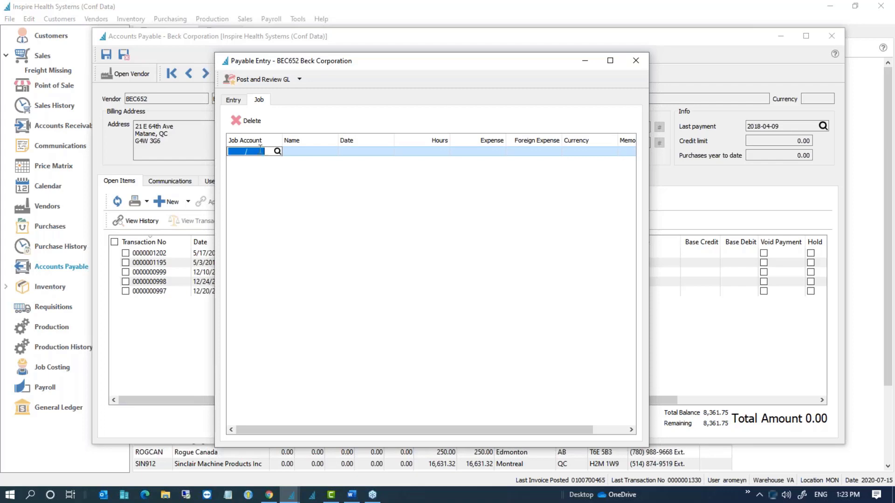
pyautogui.click(278, 151)
pyautogui.doubleClick(471, 311)
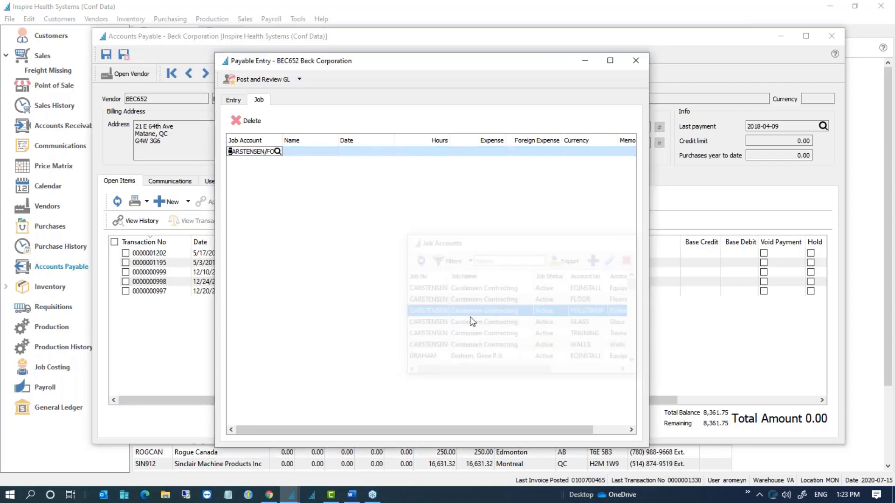
pyautogui.click(504, 151)
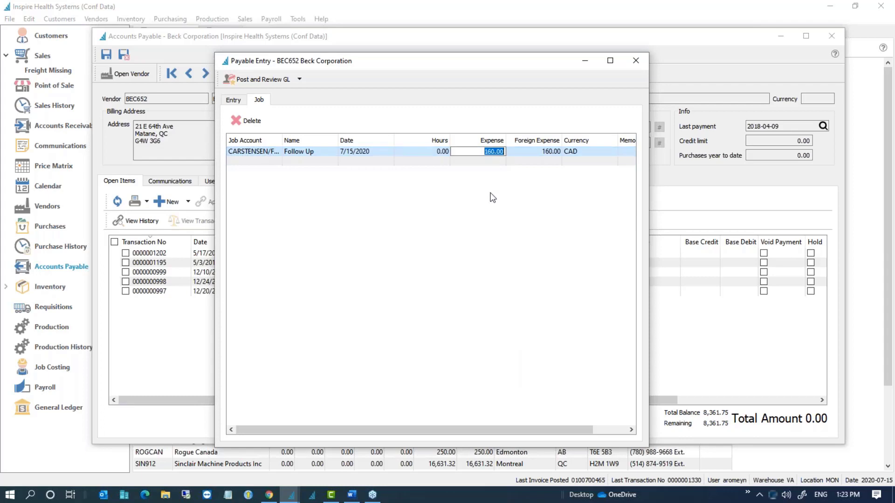
pyautogui.write('12')
pyautogui.press('Return')
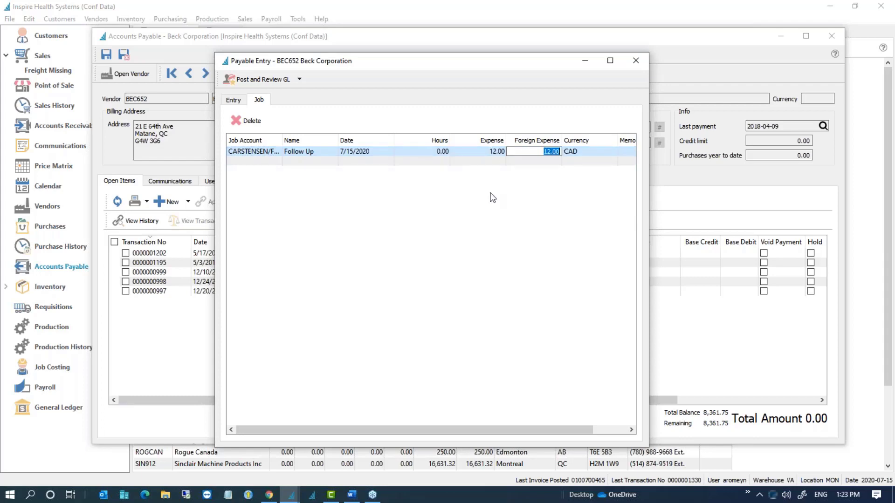
pyautogui.click(254, 161)
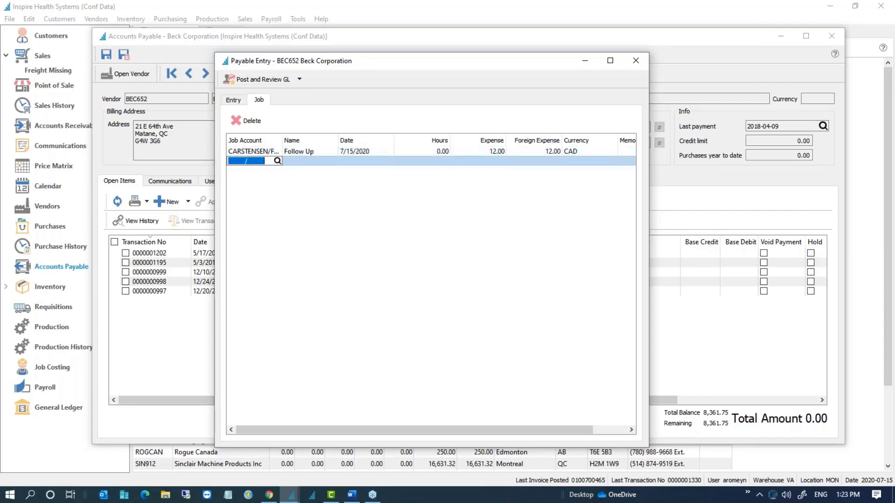
pyautogui.click(277, 161)
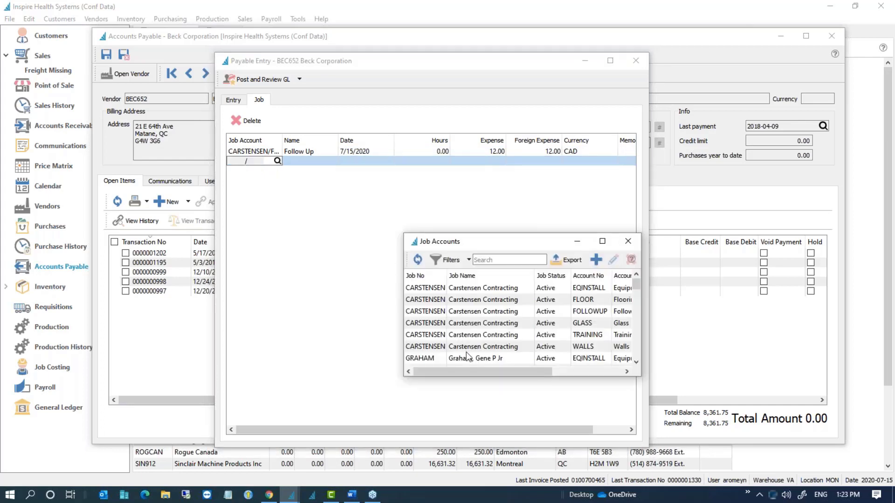
pyautogui.doubleClick(467, 350)
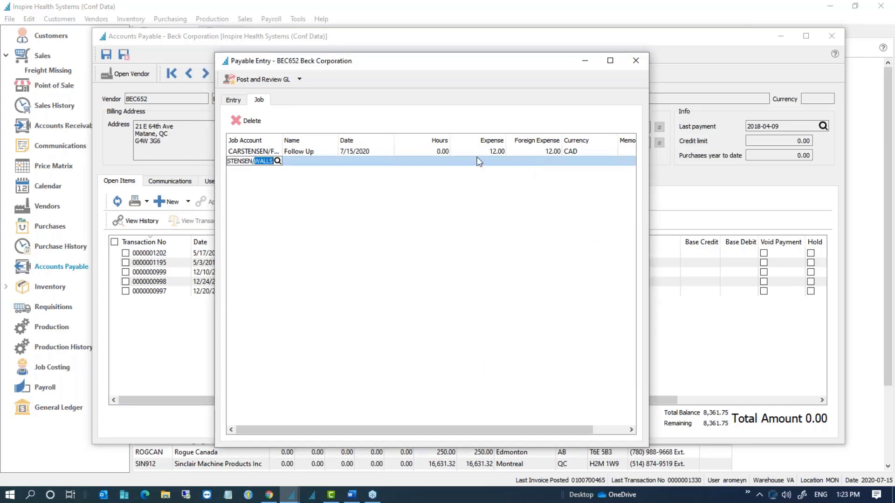
pyautogui.click(375, 161)
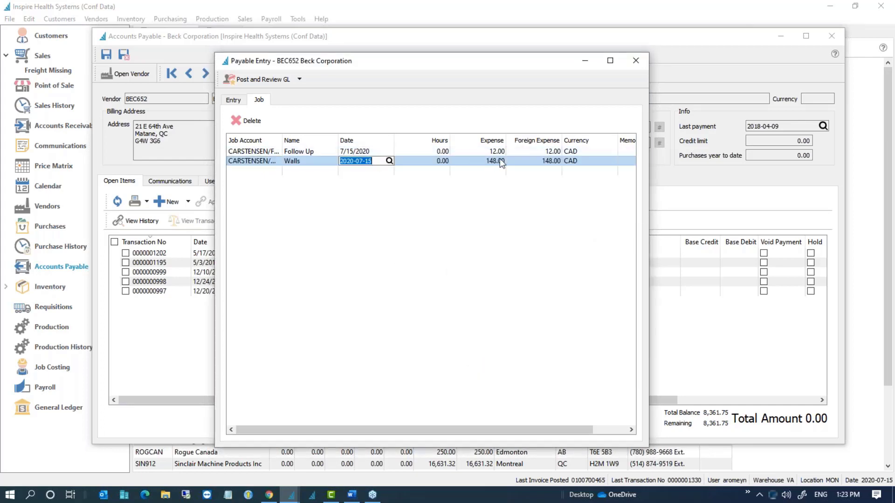
# Step: Post the invoice after reviewing its balanced GL entry
pyautogui.click(237, 105)
pyautogui.click(256, 80)
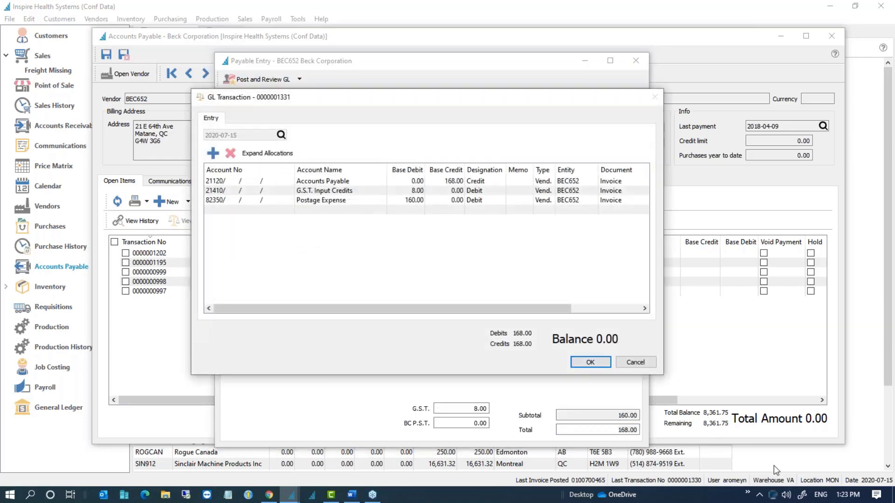
pyautogui.click(590, 362)
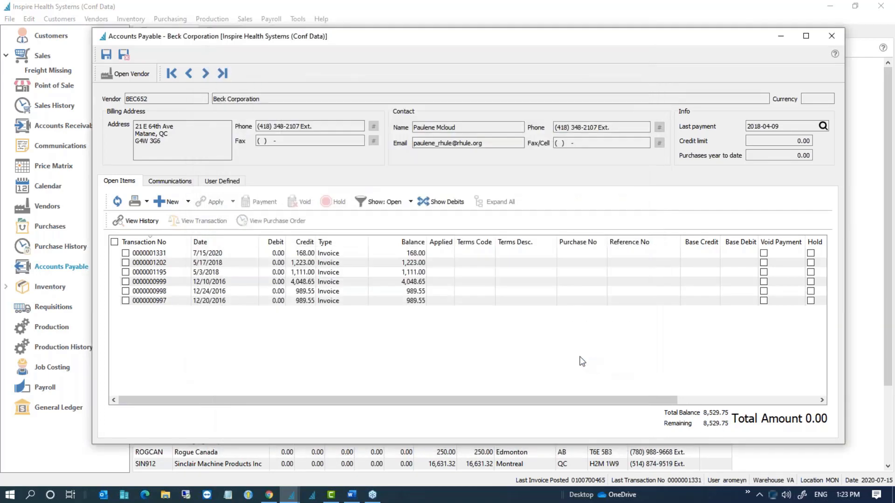
pyautogui.click(255, 301)
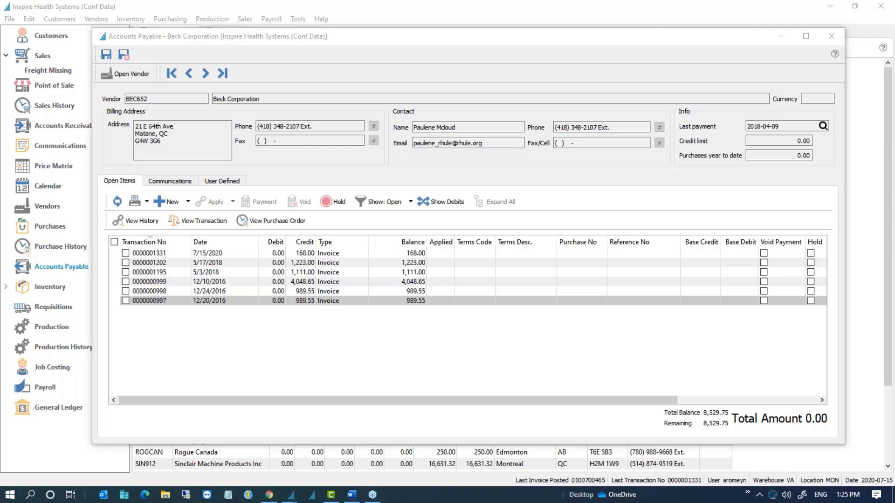
# Step: Close the Beck Corporation vendor record
pyautogui.click(834, 36)
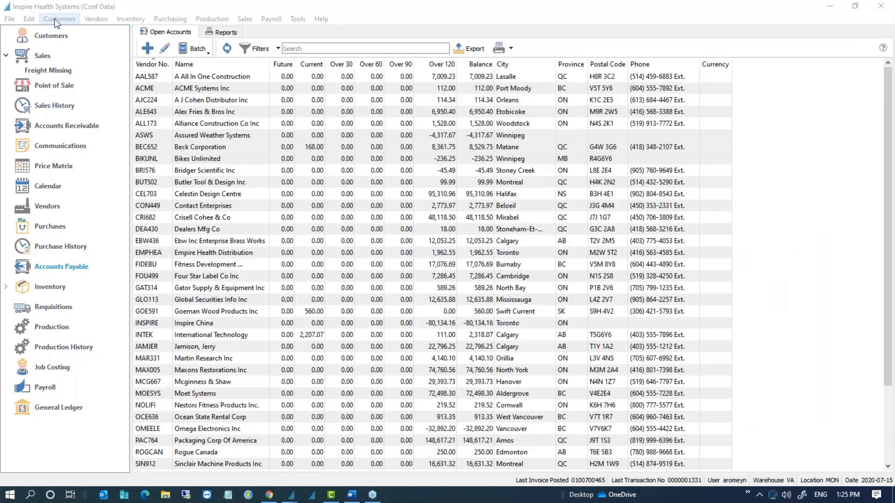
pyautogui.click(56, 21)
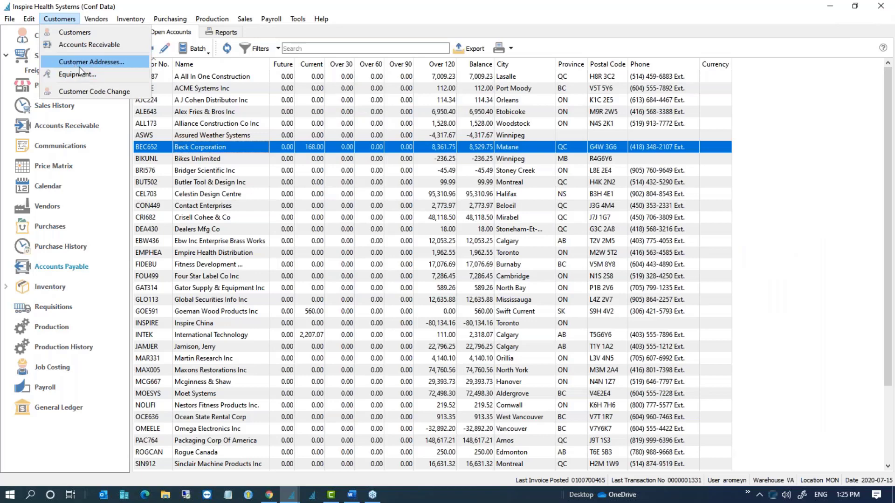
pyautogui.click(198, 146)
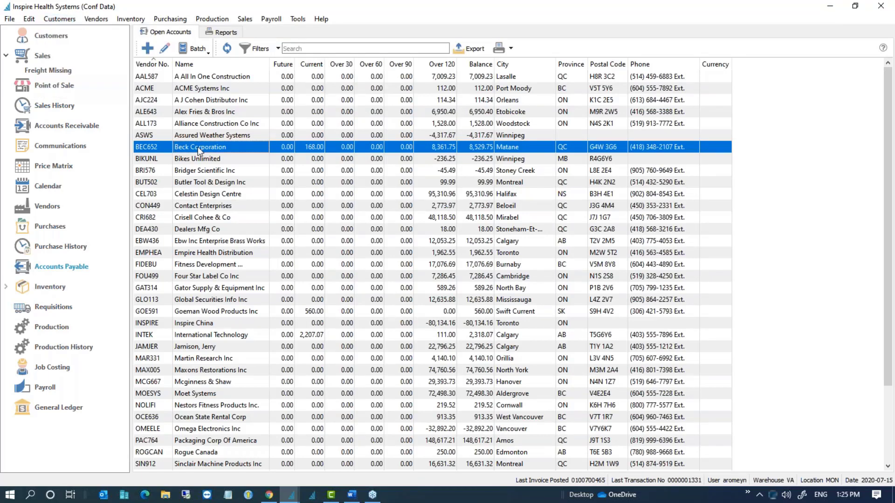
pyautogui.doubleClick(198, 147)
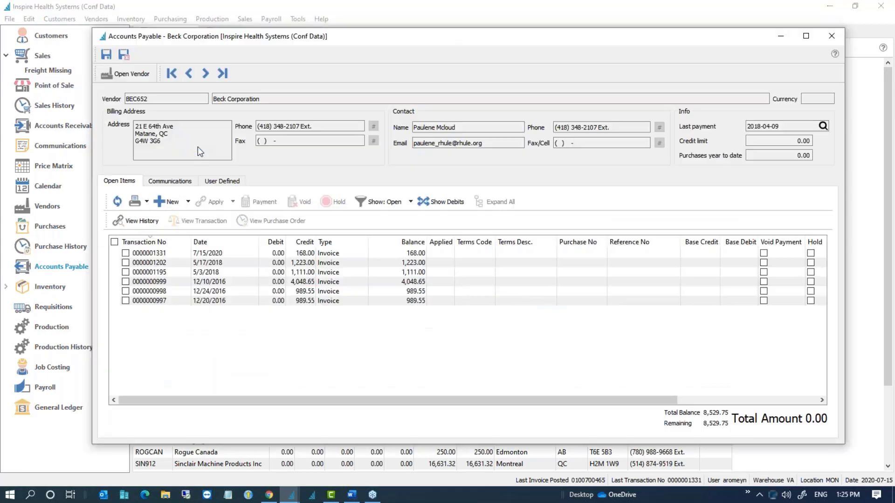
pyautogui.click(831, 36)
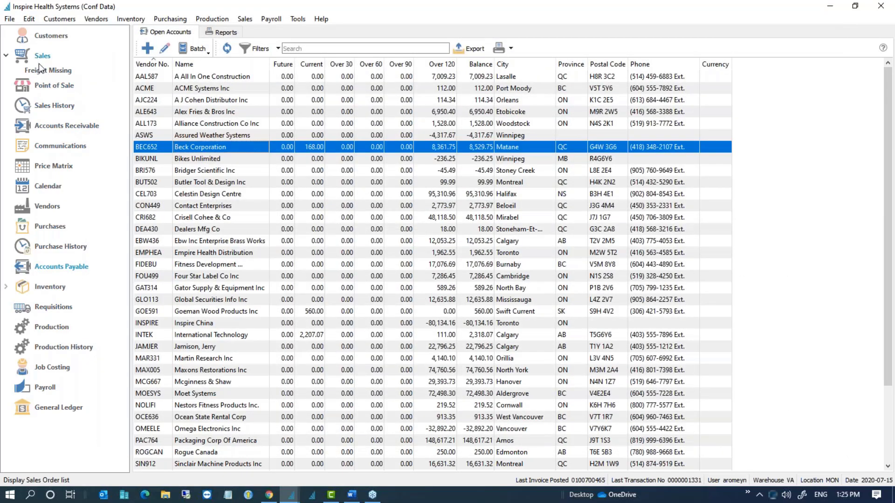
# Step: From the Sales Orders list, open Customers > Customer Addresses and select the SAND776 address
pyautogui.click(38, 55)
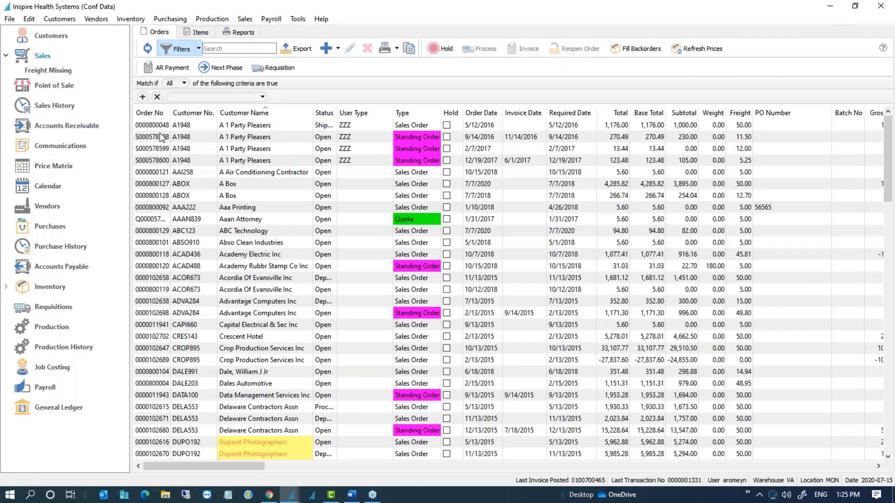
pyautogui.click(151, 125)
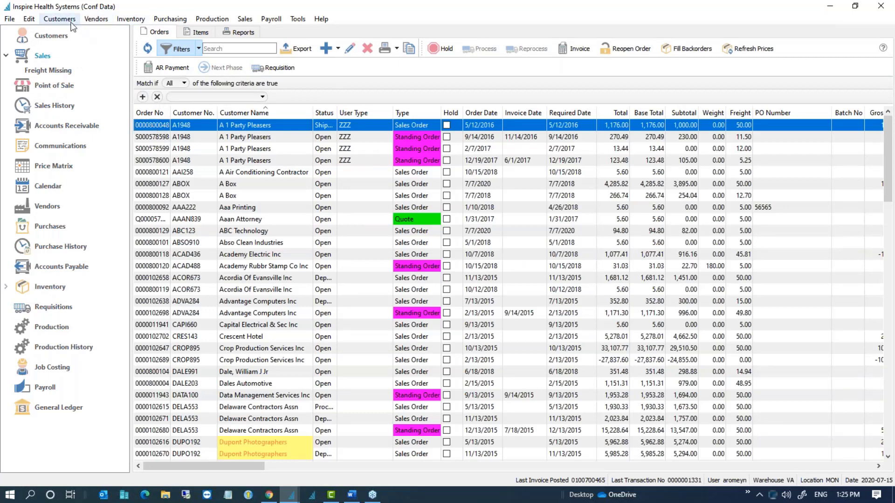
pyautogui.click(51, 21)
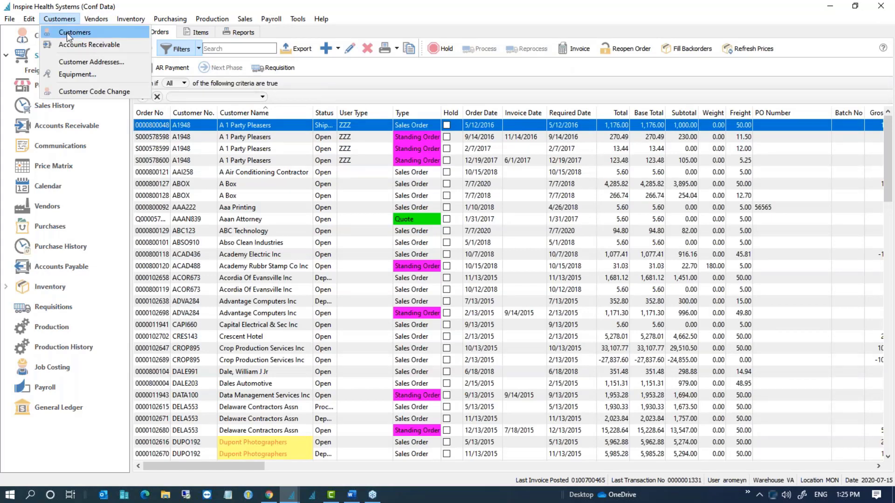
pyautogui.click(77, 62)
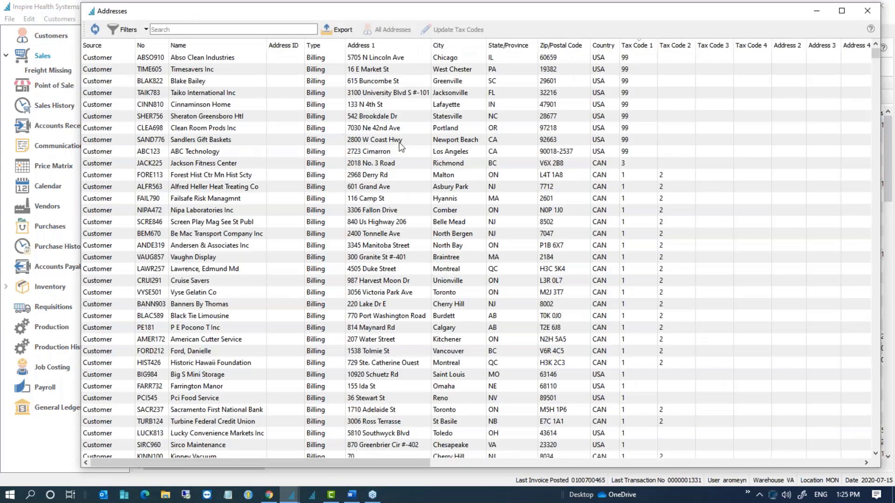
pyautogui.click(399, 142)
# Step: Sort addresses by Type, review the US tax-code 99 rows, and select ABSO910
pyautogui.click(329, 46)
pyautogui.click(329, 80)
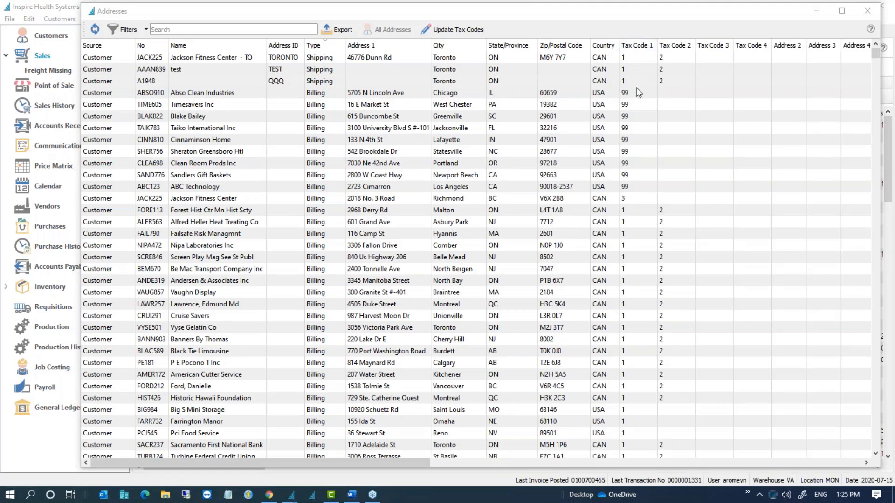
pyautogui.moveTo(635, 92); pyautogui.dragTo(643, 186)
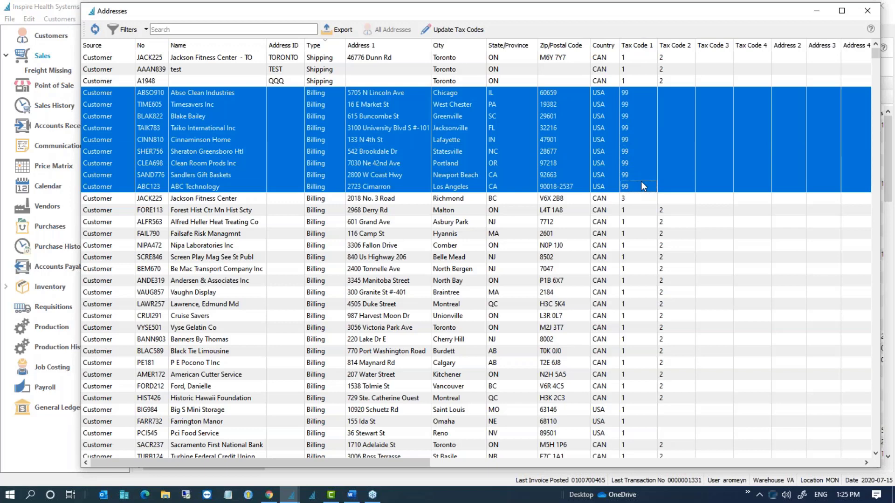
pyautogui.click(660, 201)
pyautogui.click(637, 95)
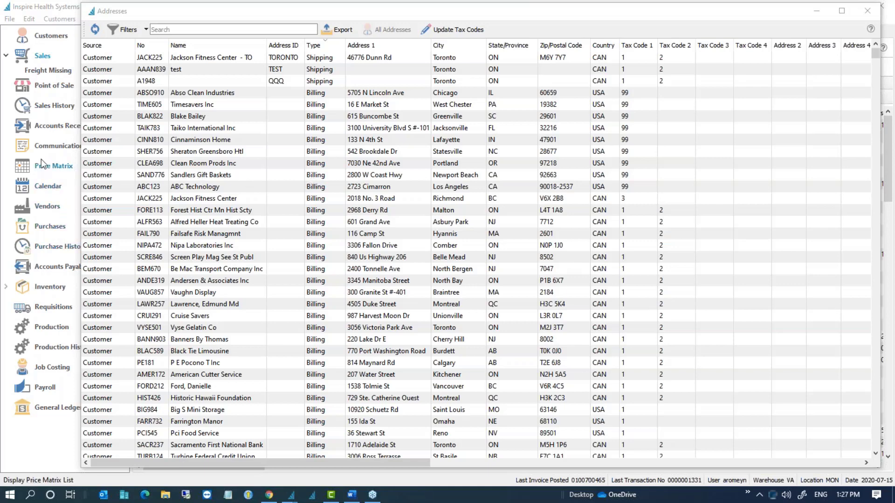
# Step: Go back to Sales Orders, check the Items tab, and select order S000578599
pyautogui.click(41, 55)
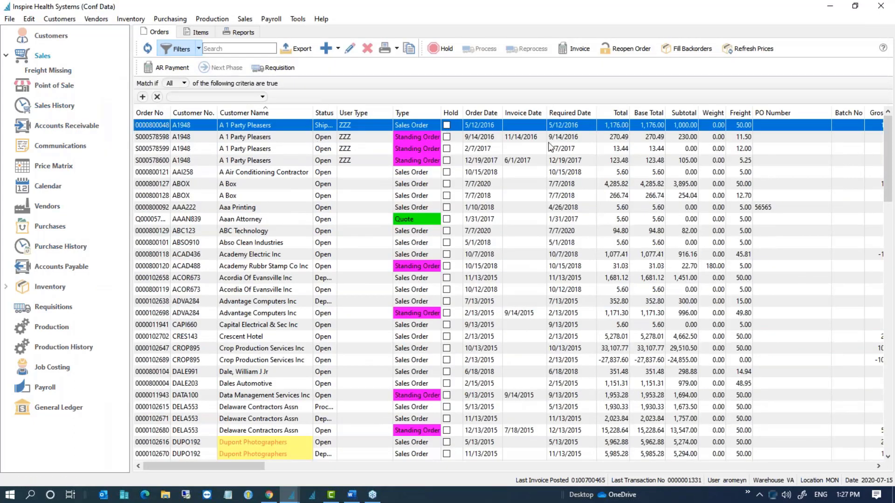
pyautogui.click(205, 34)
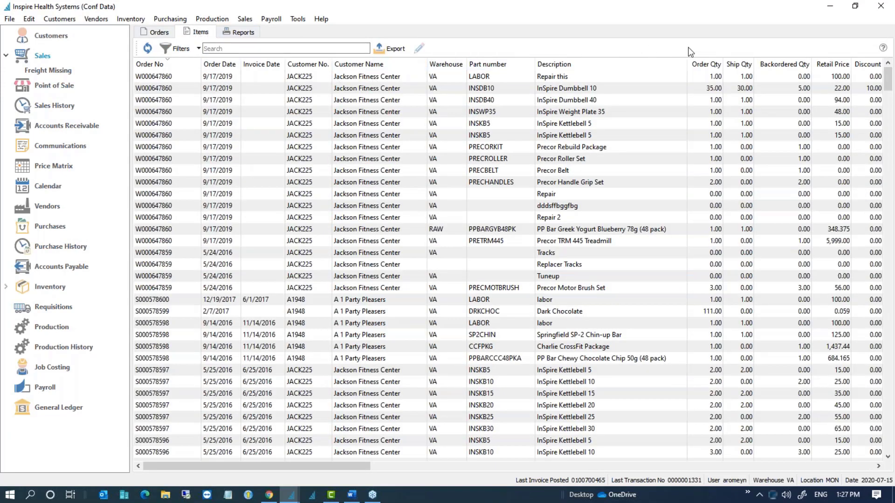
pyautogui.click(159, 32)
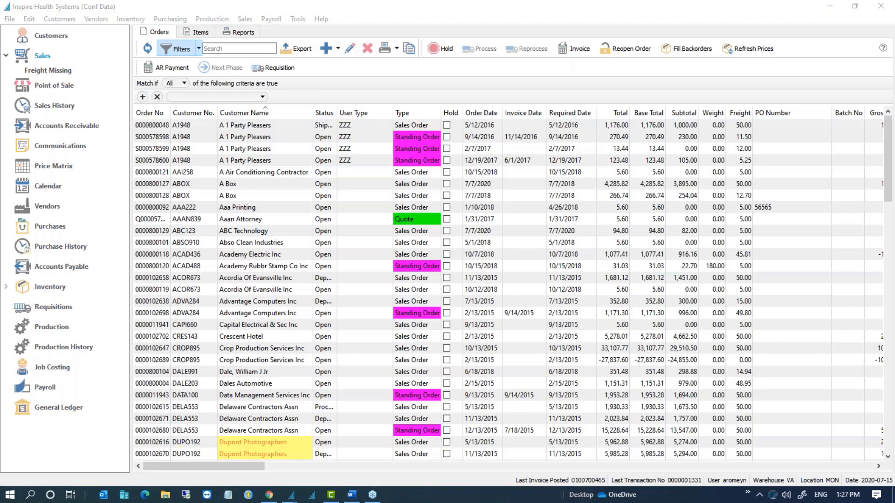
pyautogui.click(43, 109)
pyautogui.click(41, 57)
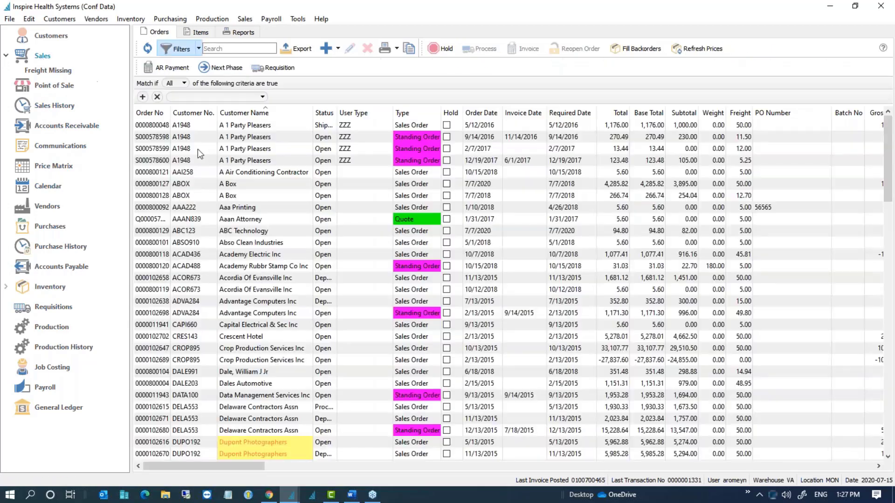
pyautogui.click(198, 149)
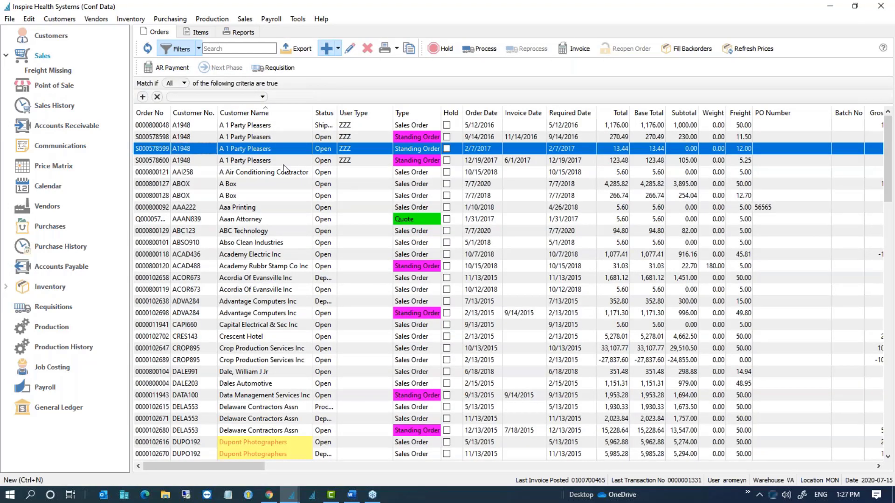
# Step: Start a new sales order with the INSPKBKIT kettlebell kit, dismissing the quantity warning, and expand its components
pyautogui.hotkey('ctrl', 'n')
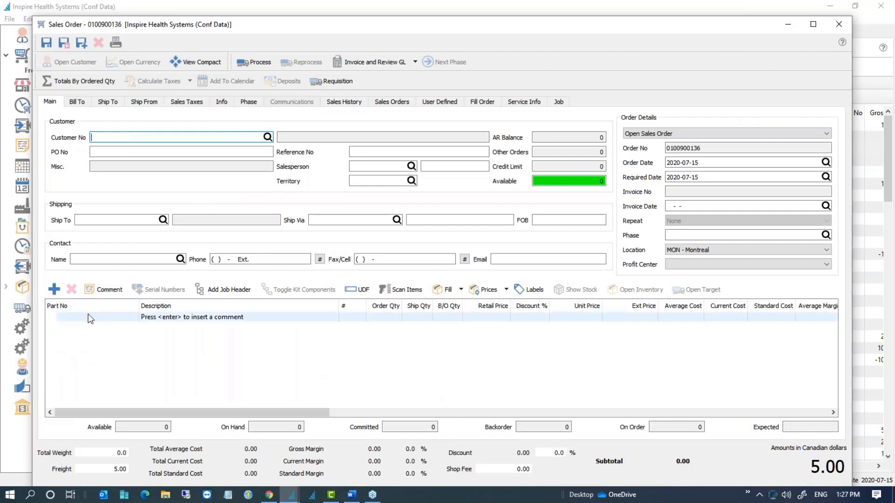
pyautogui.click(75, 317)
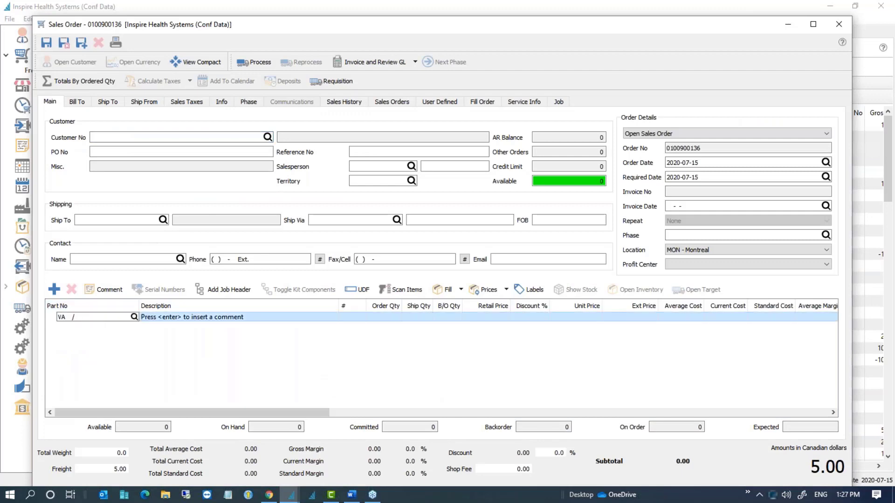
pyautogui.write('INSPK')
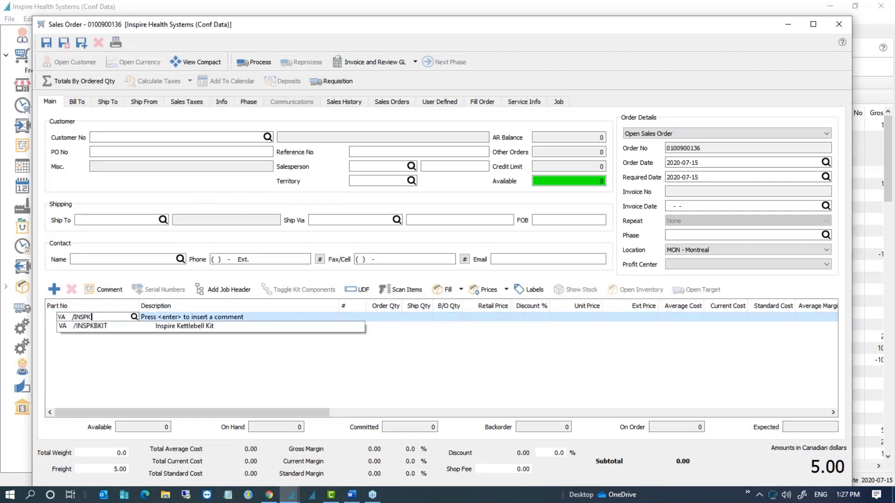
pyautogui.click(93, 325)
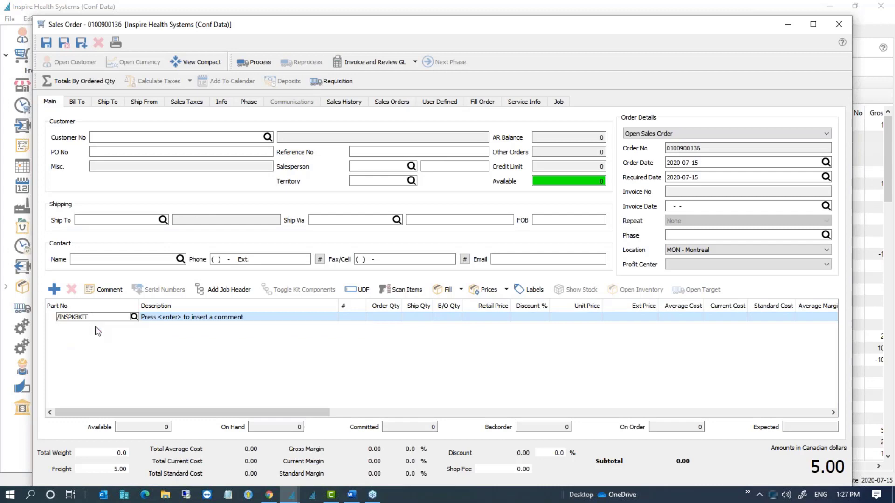
pyautogui.click(532, 277)
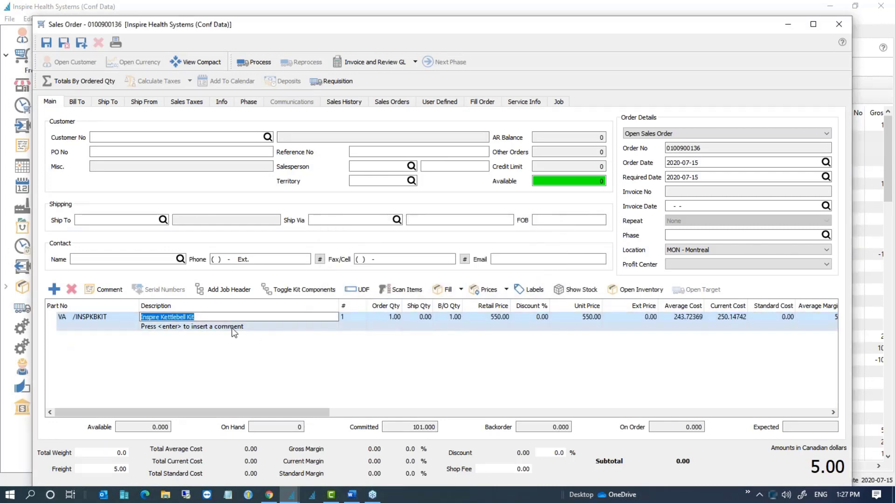
pyautogui.click(293, 289)
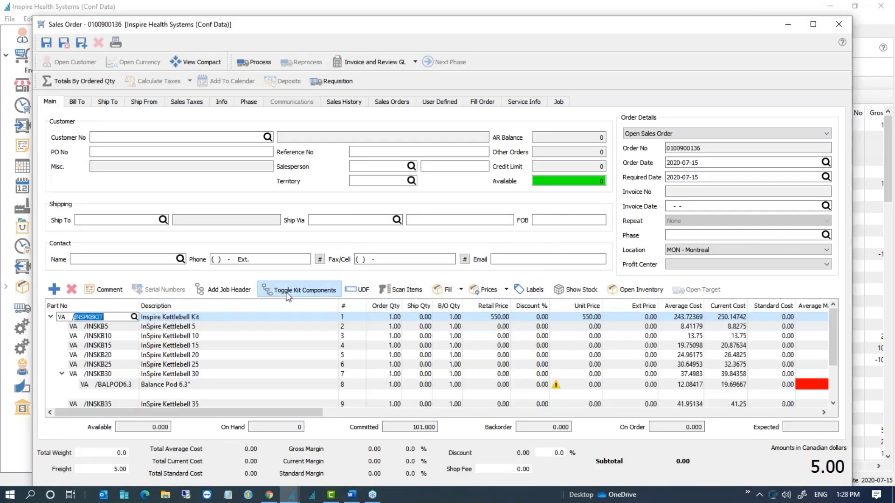
# Step: Insert the InSpire 100 Max Blender on a new line above INSKB10
pyautogui.click(109, 336)
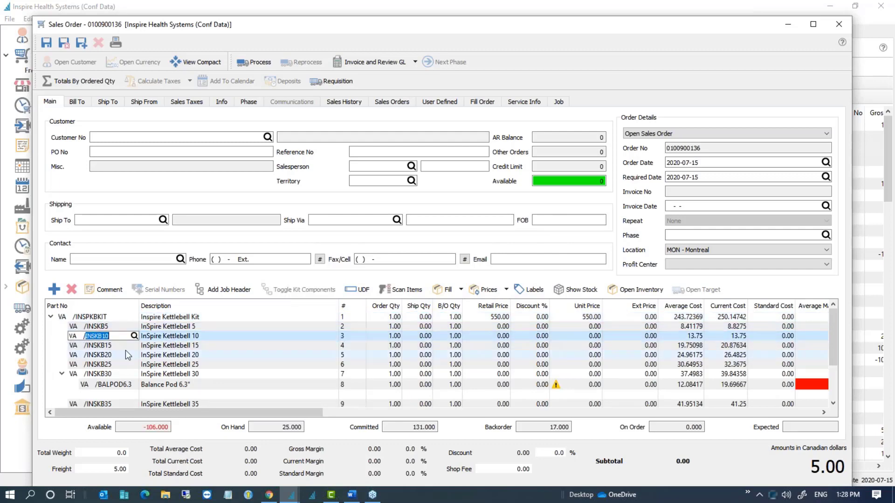
pyautogui.click(56, 290)
pyautogui.write('E')
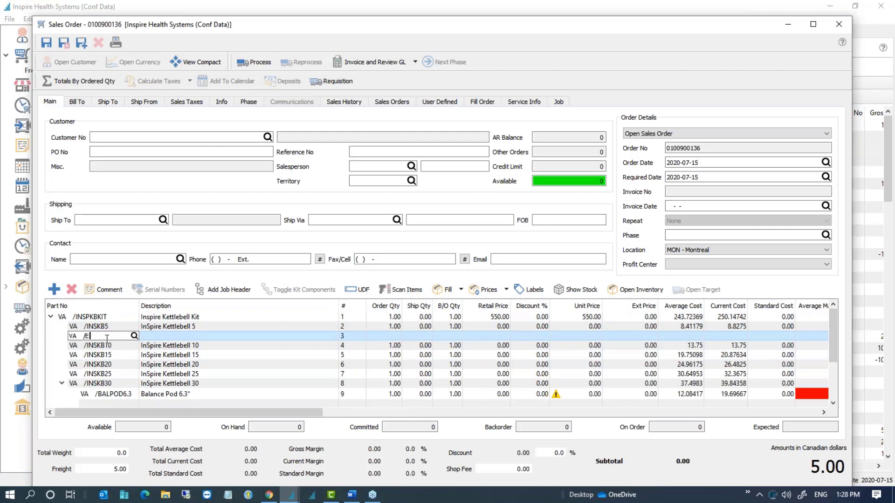
pyautogui.click(114, 357)
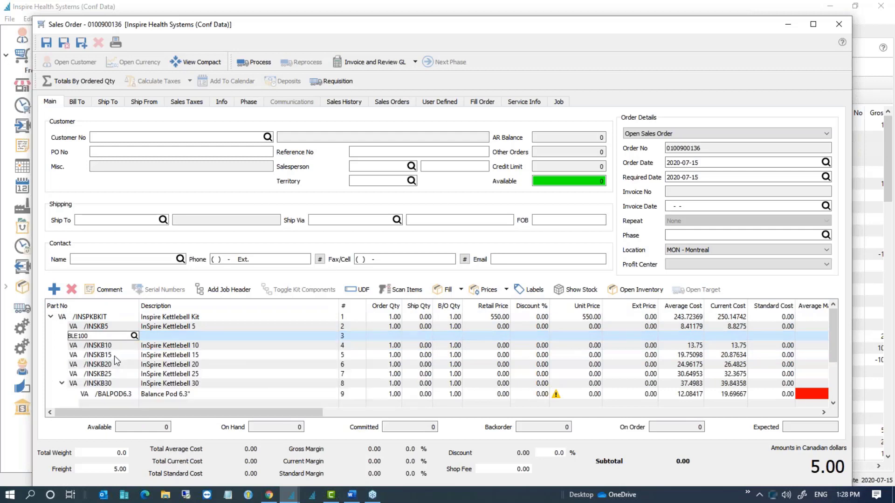
# Step: Move between the blank and comment lines at the order's end, then dismiss the Outlook notification
pyautogui.scroll(-2, 120, 382)
pyautogui.click(118, 385)
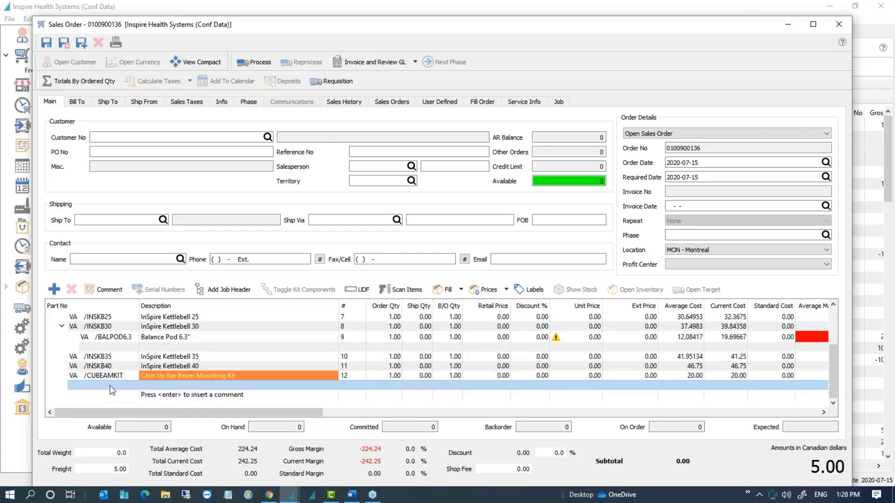
pyautogui.click(99, 348)
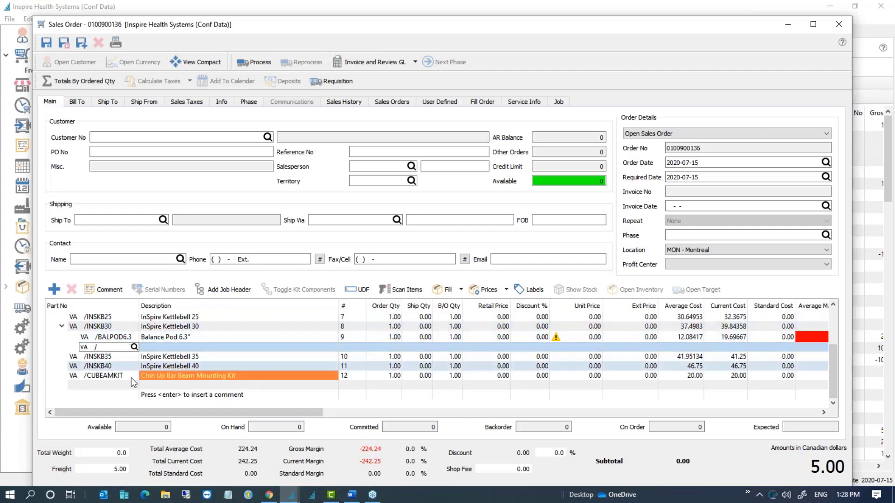
pyautogui.click(119, 386)
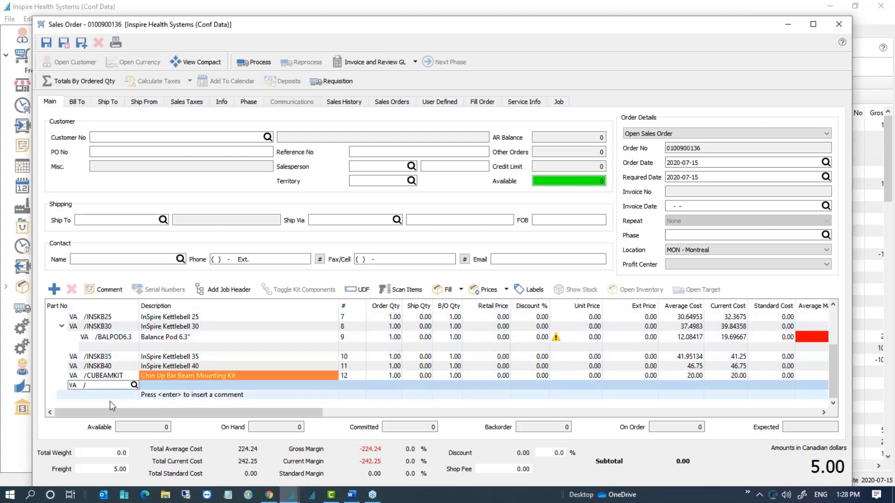
pyautogui.click(89, 396)
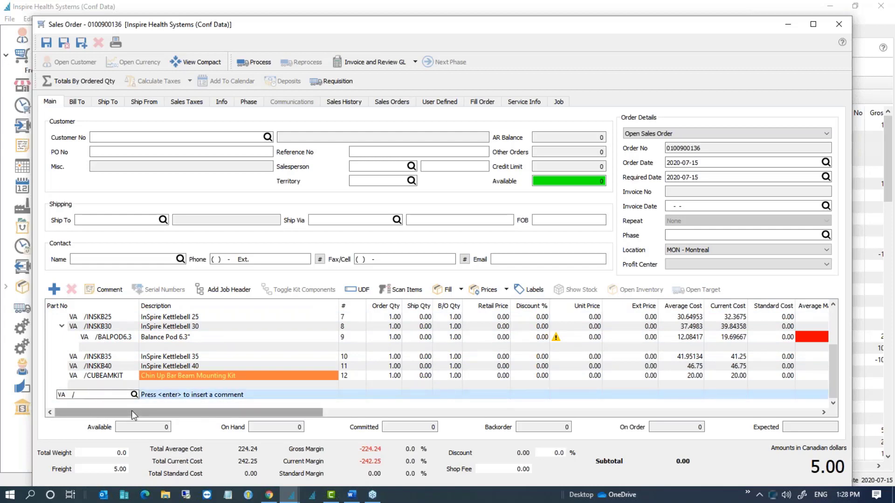
pyautogui.click(98, 386)
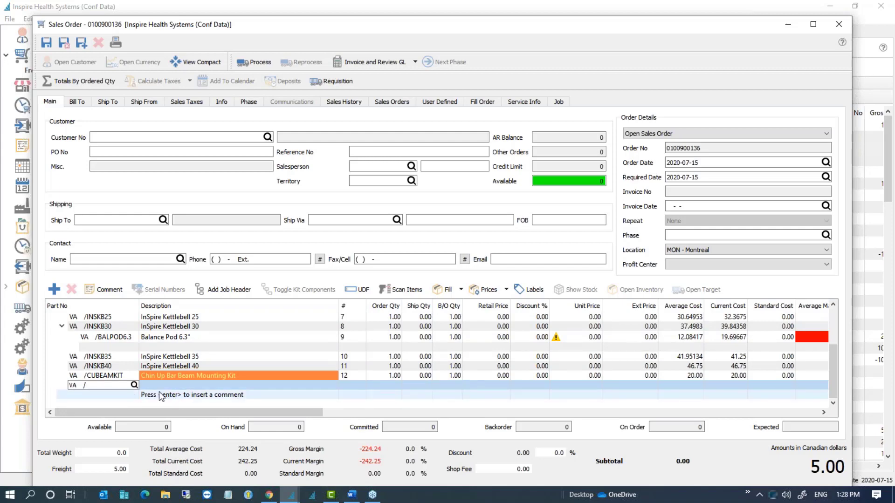
pyautogui.click(122, 394)
pyautogui.click(117, 386)
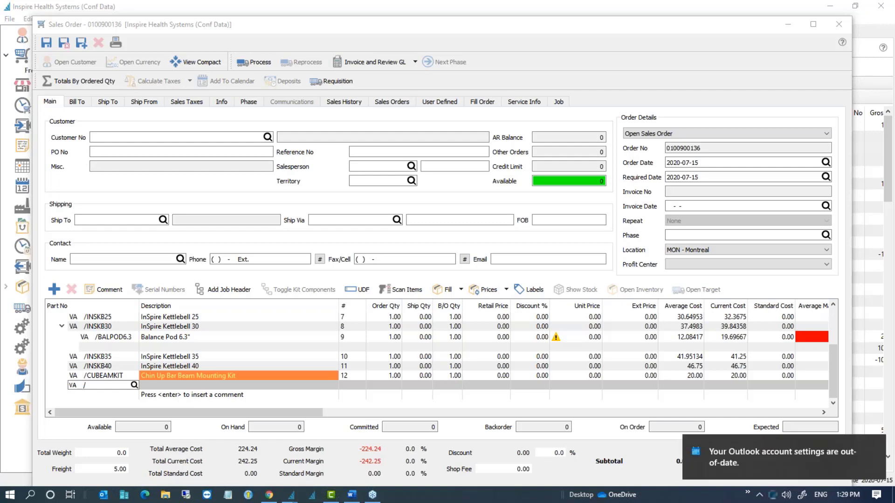
pyautogui.click(874, 444)
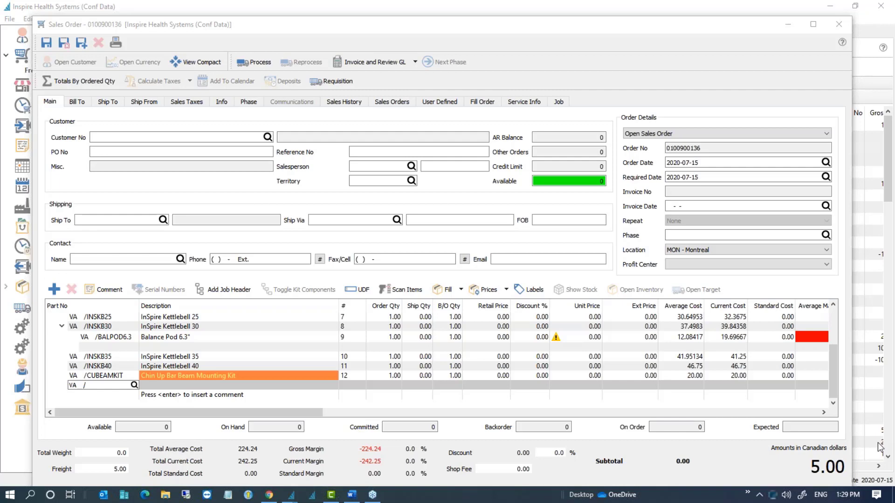
# Step: Open the user list from the Edit menu and open the user's settings
pyautogui.click(59, 9)
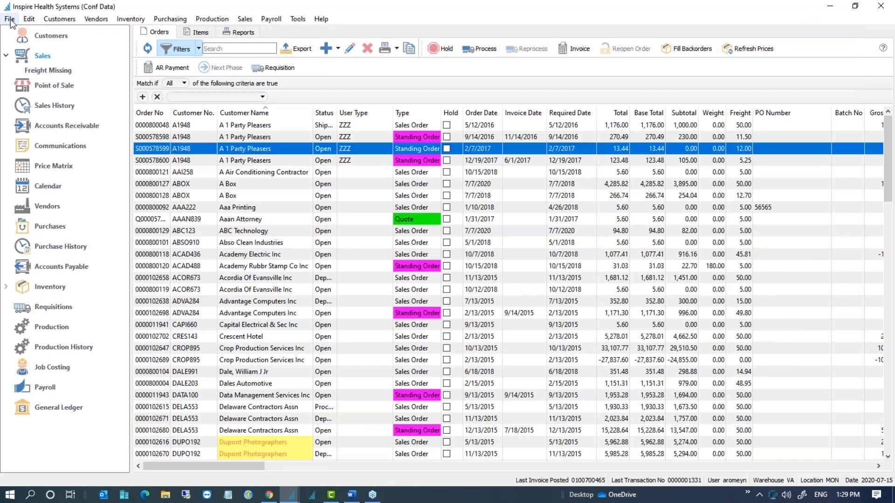
pyautogui.click(30, 19)
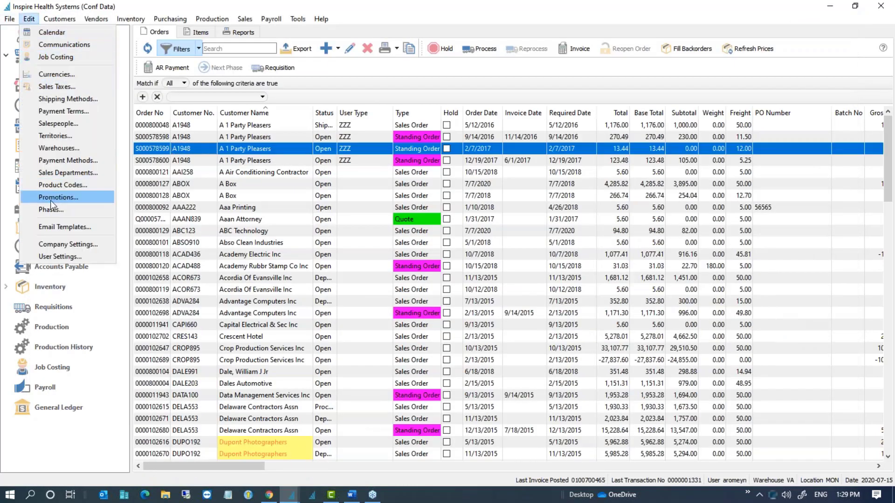
pyautogui.click(73, 256)
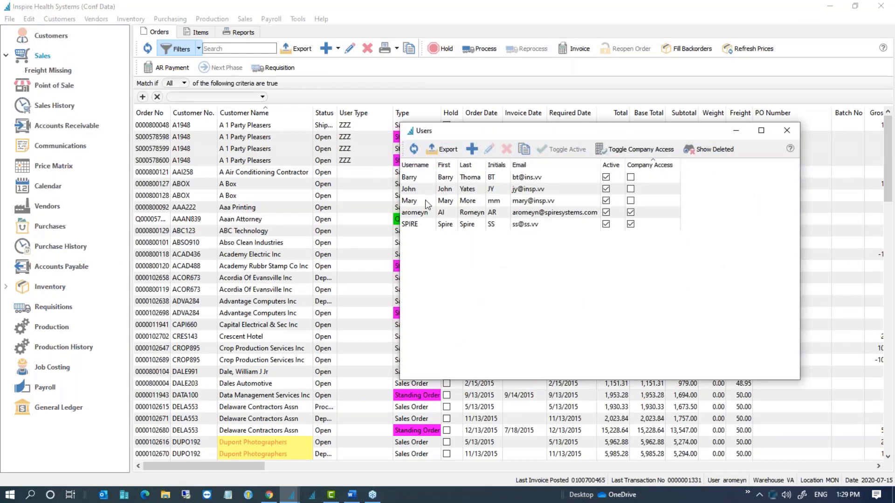
pyautogui.click(426, 214)
pyautogui.doubleClick(426, 214)
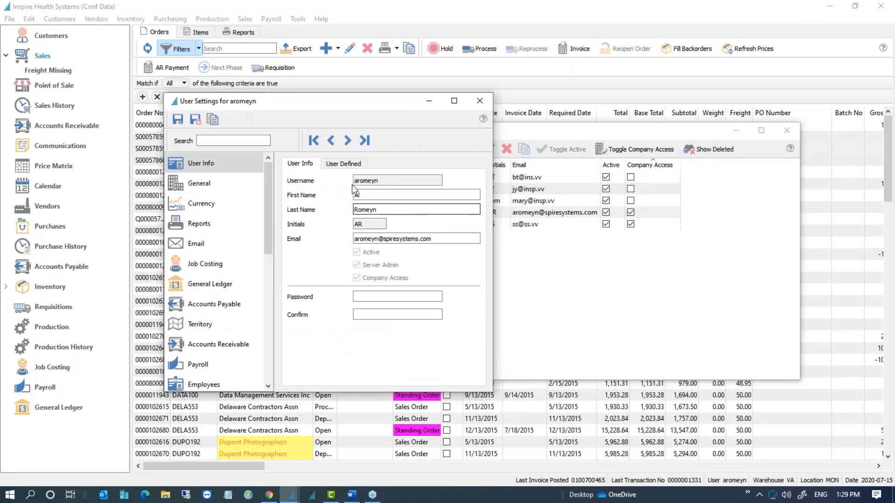
# Step: Search settings for DESC and toggle the Sales Orders Edit Description permission off and on
pyautogui.click(210, 141)
pyautogui.write('DESC')
pyautogui.scroll(-3, 235, 215)
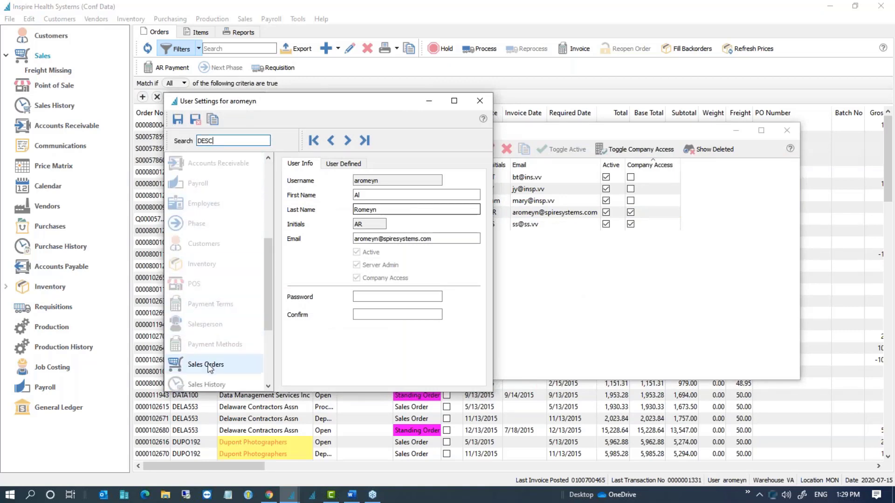
pyautogui.click(233, 364)
pyautogui.click(299, 171)
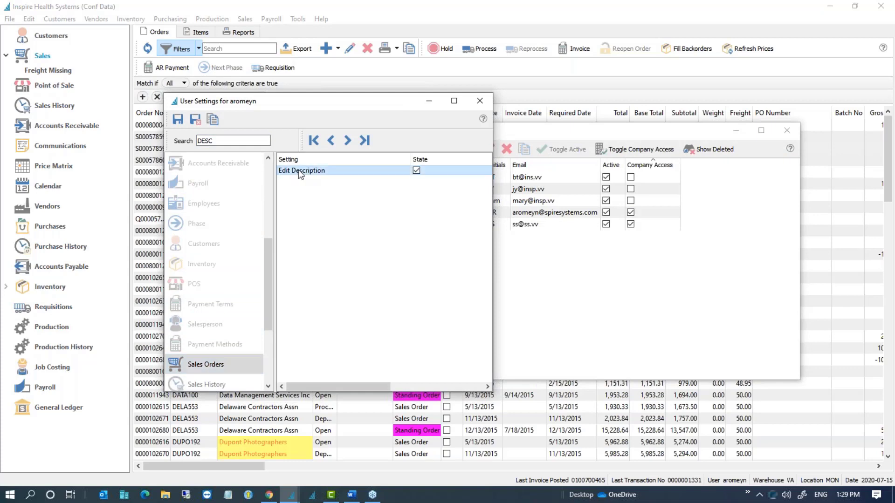
pyautogui.click(417, 170)
pyautogui.click(416, 171)
# Step: Widen the settings window, switch Edit Description off, and clear the search box
pyautogui.moveTo(267, 315); pyautogui.dragTo(261, 369)
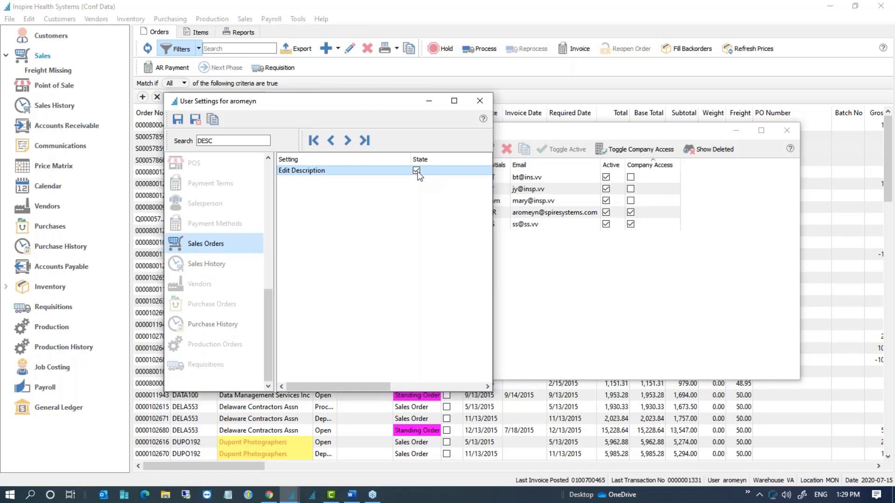
pyautogui.moveTo(494, 211); pyautogui.dragTo(635, 213)
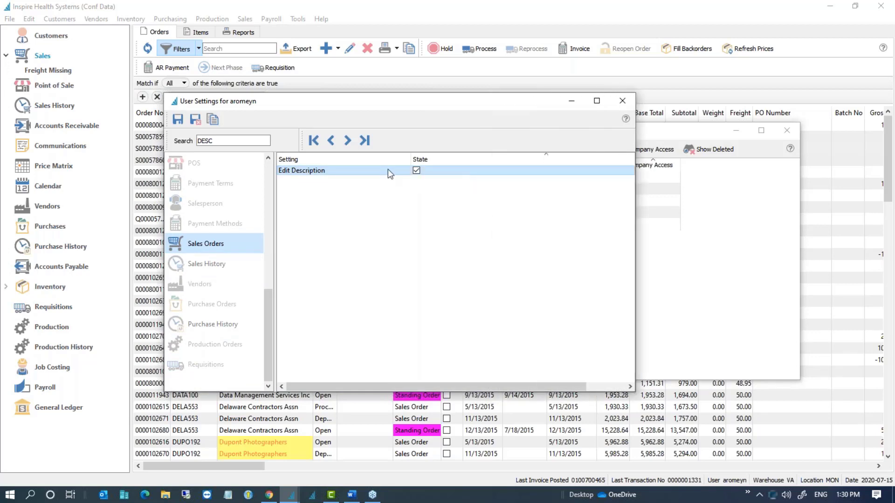
pyautogui.click(416, 171)
pyautogui.click(417, 172)
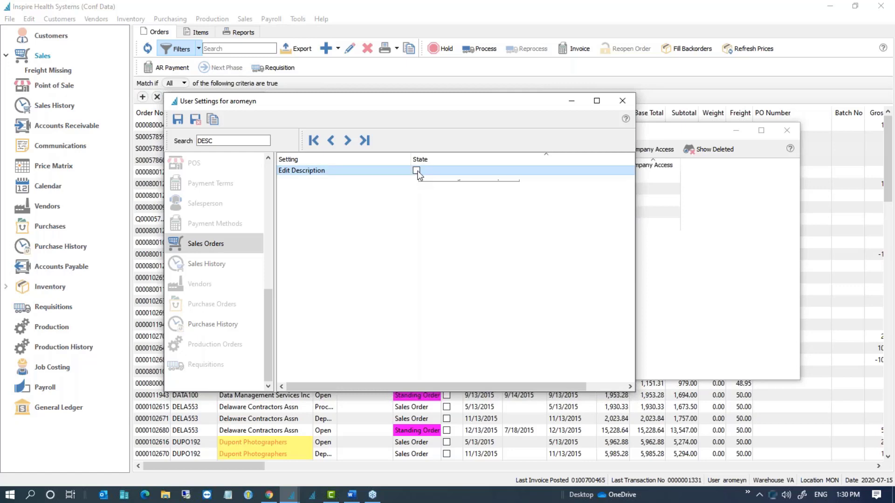
pyautogui.moveTo(268, 324); pyautogui.dragTo(262, 180)
pyautogui.moveTo(227, 143); pyautogui.dragTo(198, 141)
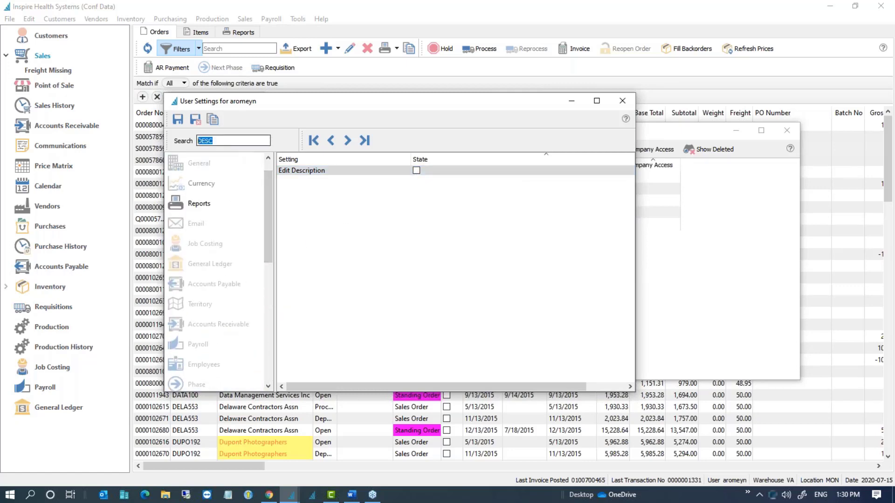
pyautogui.press('BackSpace')
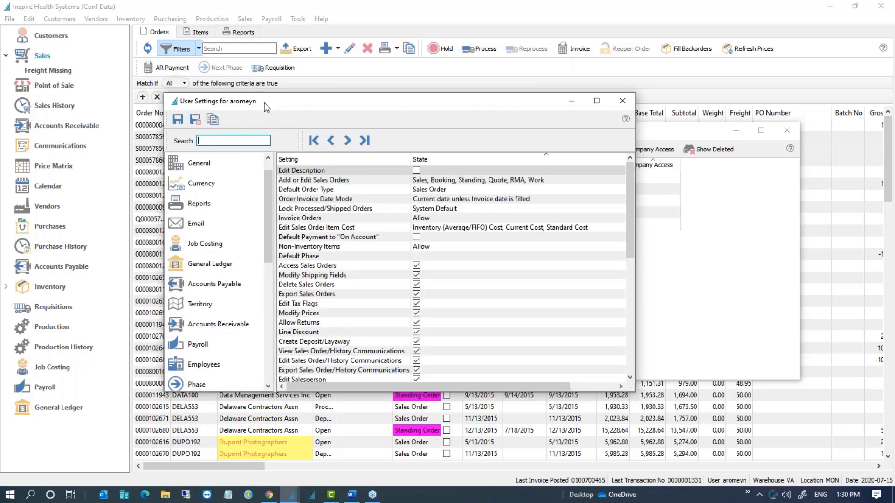
# Step: Enlarge the User Settings window, show Production Orders permissions, and widen the Setting column
pyautogui.moveTo(264, 102); pyautogui.dragTo(234, 42)
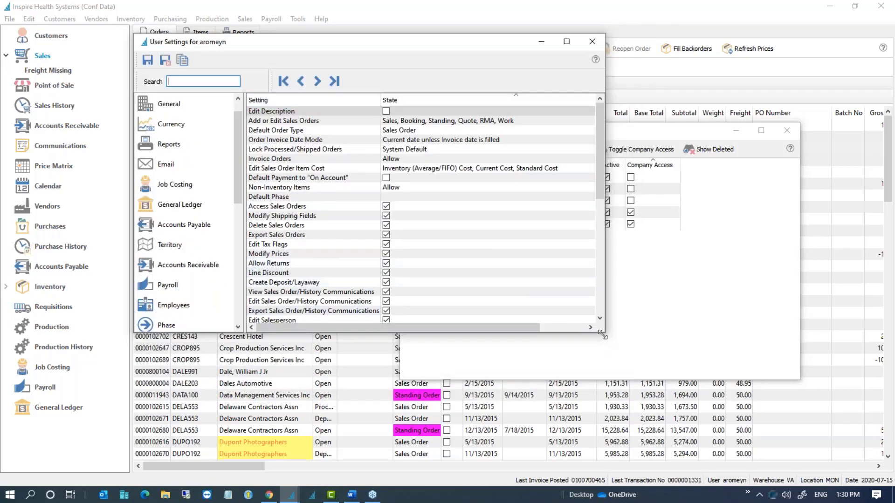
pyautogui.moveTo(605, 332); pyautogui.dragTo(748, 451)
pyautogui.scroll(-1, 182, 401)
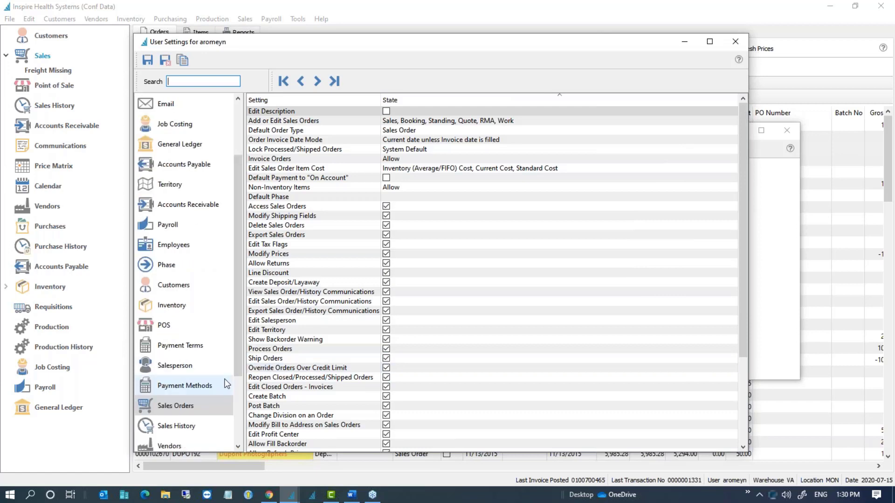
pyautogui.scroll(-2, 191, 426)
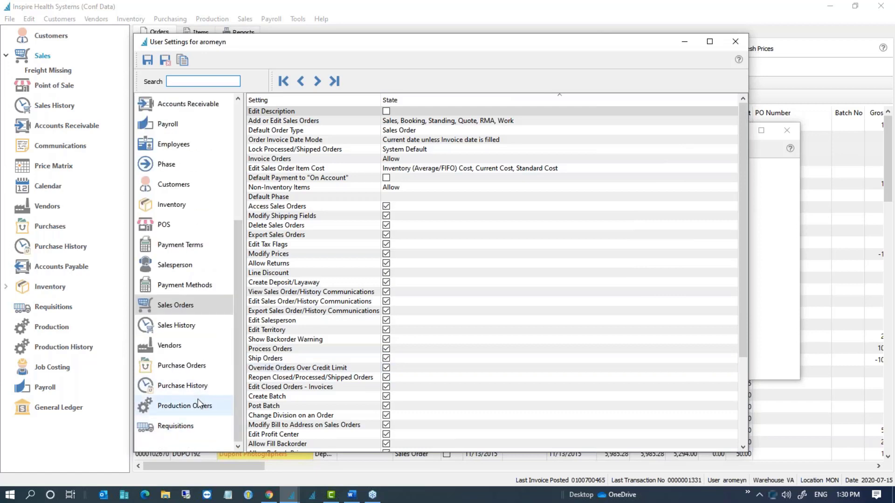
pyautogui.click(188, 409)
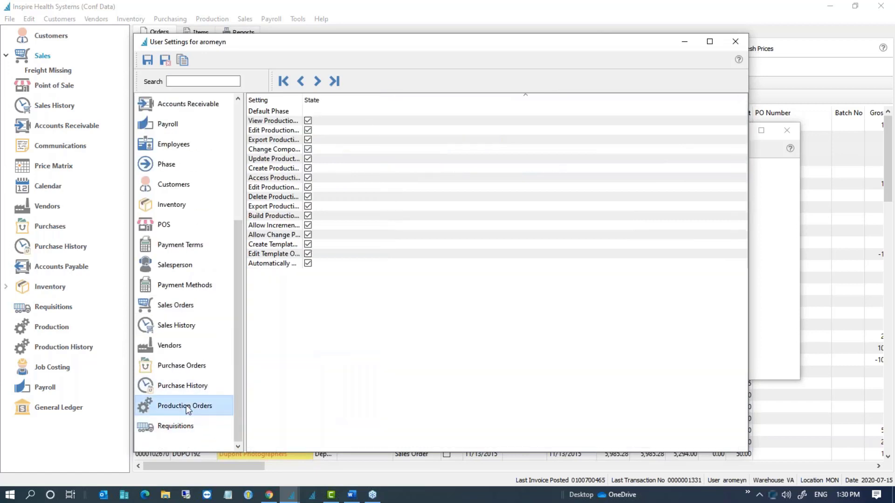
pyautogui.doubleClick(302, 100)
pyautogui.moveTo(374, 100); pyautogui.dragTo(427, 100)
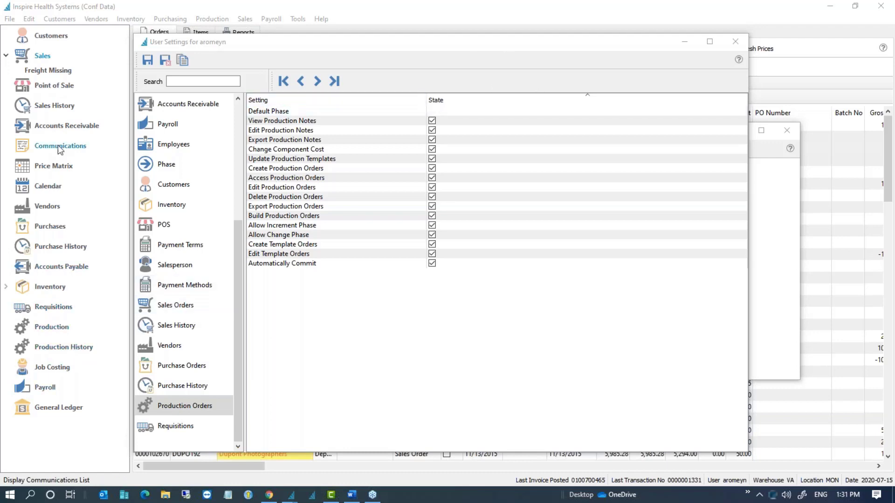
# Step: Open and then close the Jackson Fitness Center invoice details from Sales History
pyautogui.click(55, 106)
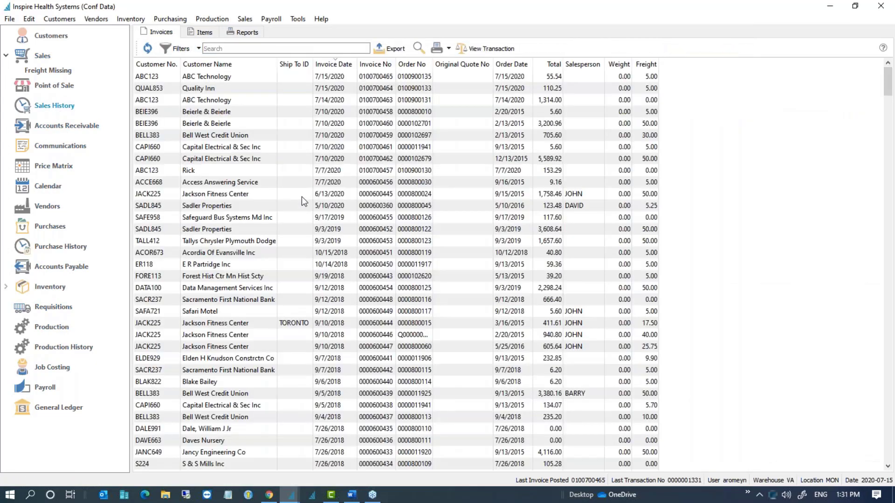
pyautogui.doubleClick(302, 195)
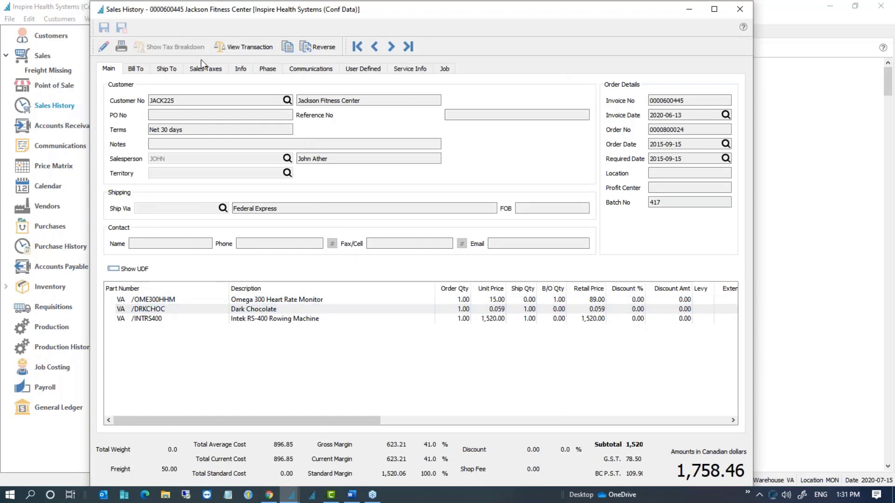
pyautogui.click(739, 9)
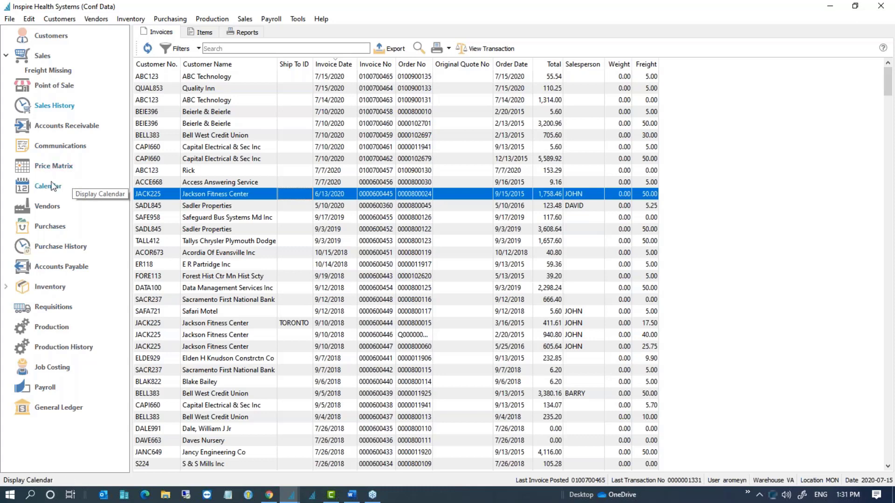
# Step: Select the Sadler Properties, Jackson Fitness Center and Beierle & Beierle invoices, then reopen Sales History
pyautogui.click(282, 204)
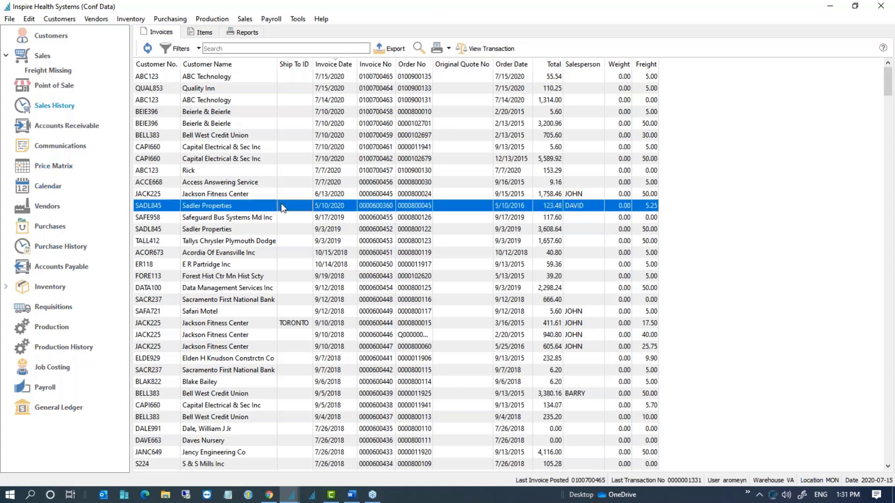
pyautogui.click(236, 194)
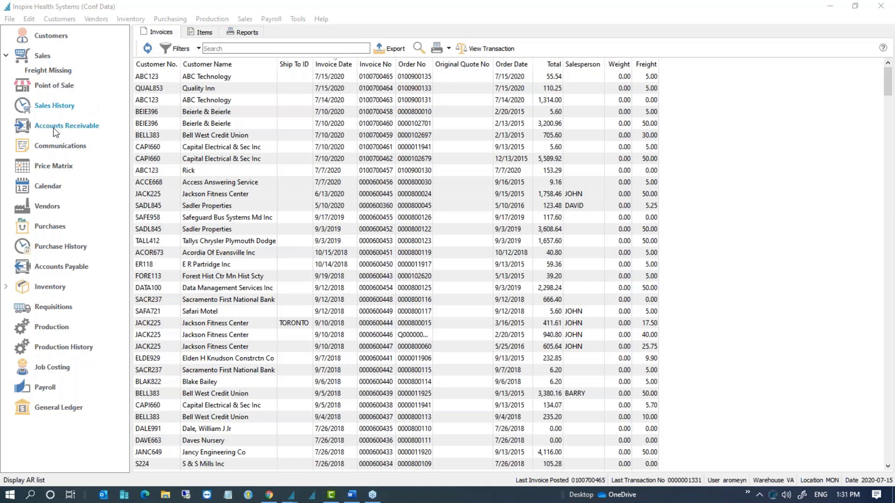
pyautogui.click(278, 112)
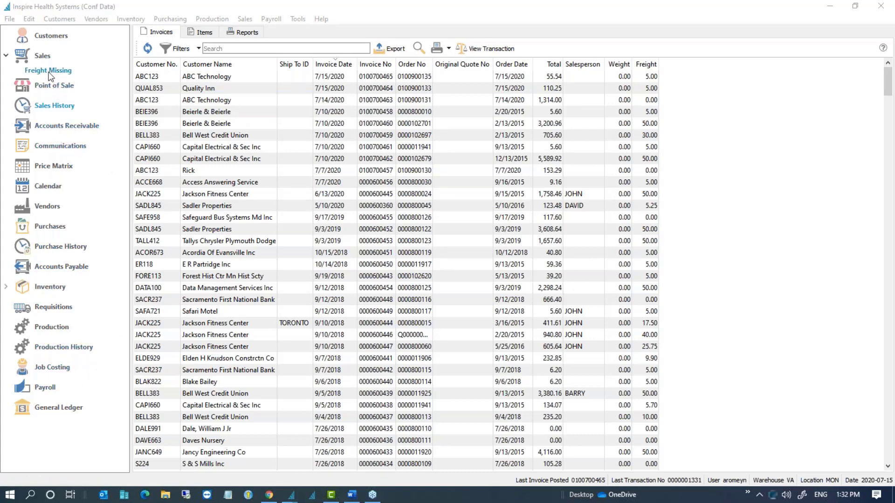
pyautogui.click(51, 106)
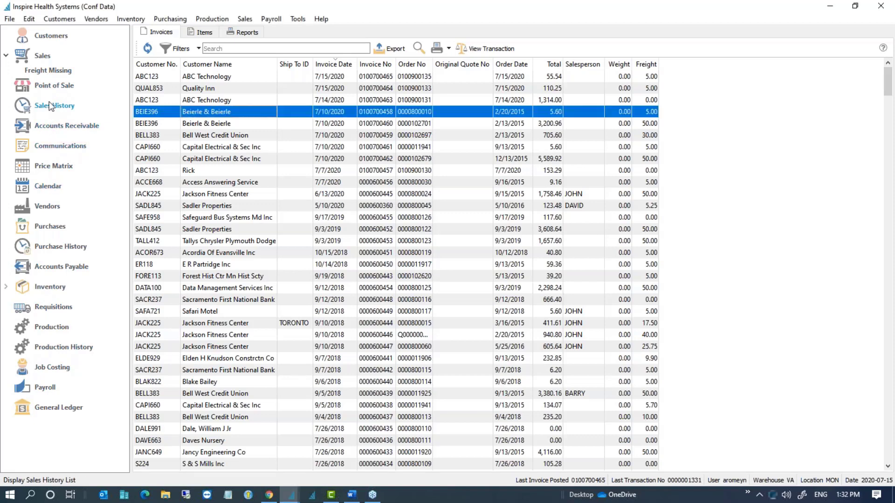
# Step: Switch to the Items tab and sort item lines by Unit Price, highest first
pyautogui.click(201, 32)
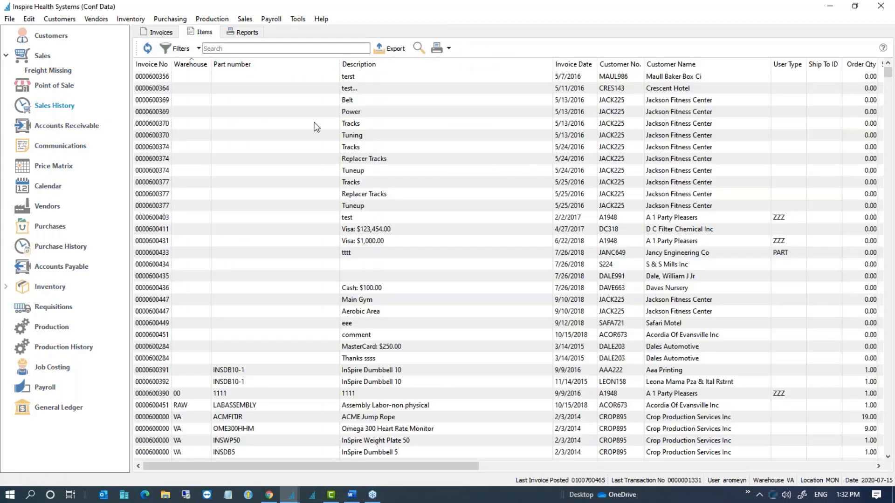
pyautogui.moveTo(430, 467); pyautogui.dragTo(525, 466)
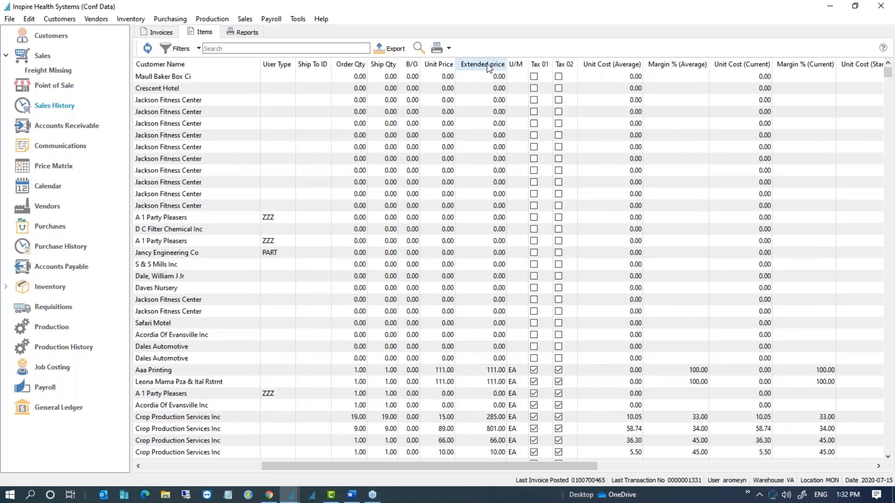
pyautogui.click(445, 64)
pyautogui.click(445, 65)
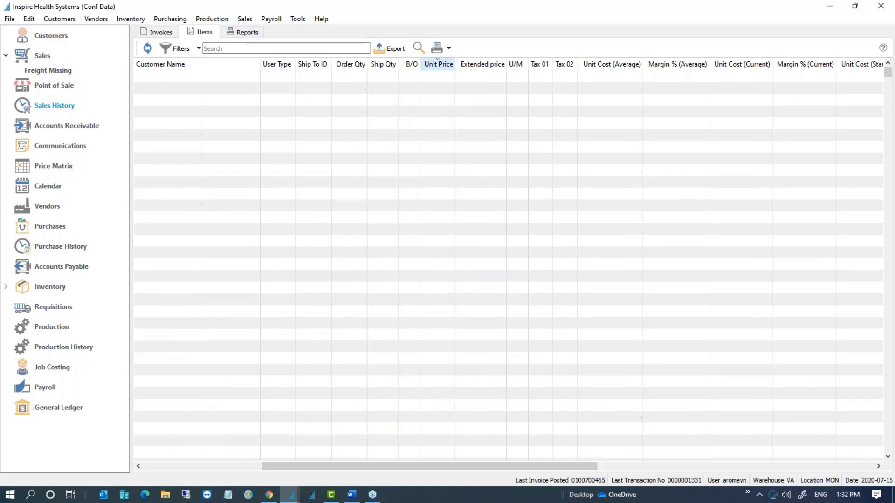
pyautogui.click(445, 78)
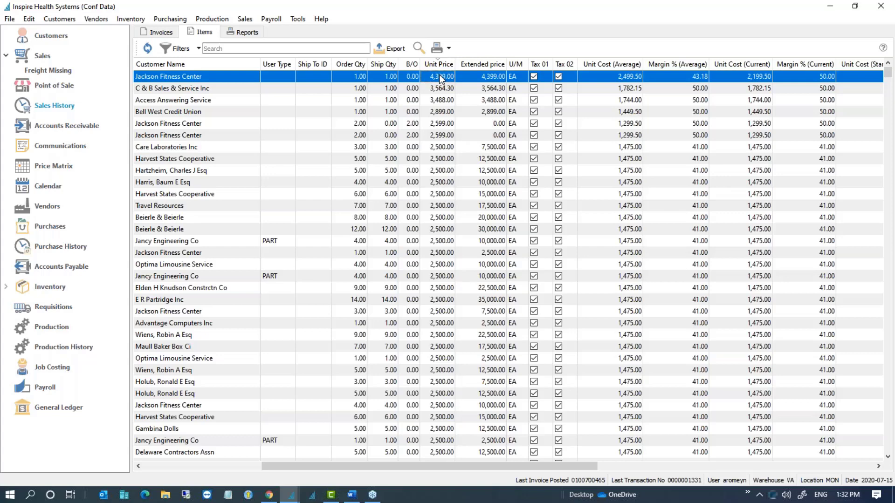
# Step: Return to the Invoices tab and review the list of available columns
pyautogui.click(161, 32)
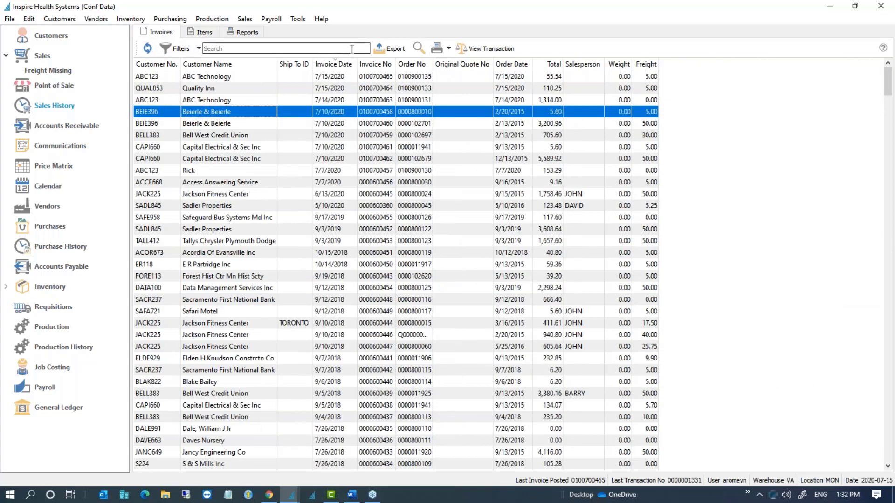
pyautogui.rightClick(382, 65)
pyautogui.scroll(-3, 465, 322)
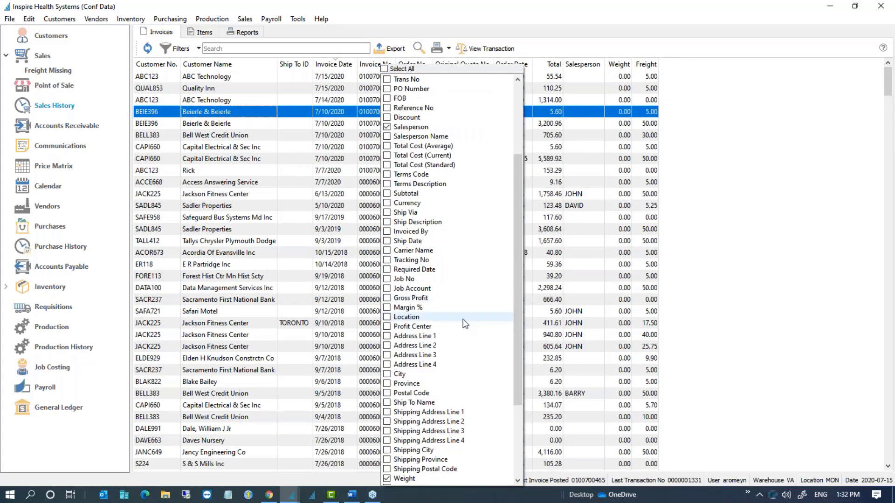
pyautogui.scroll(-4, 465, 323)
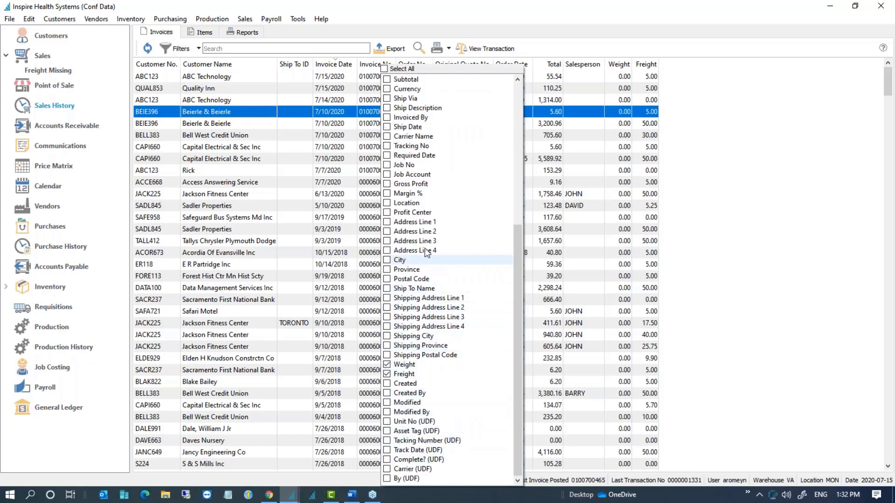
pyautogui.scroll(3, 426, 250)
pyautogui.click(186, 50)
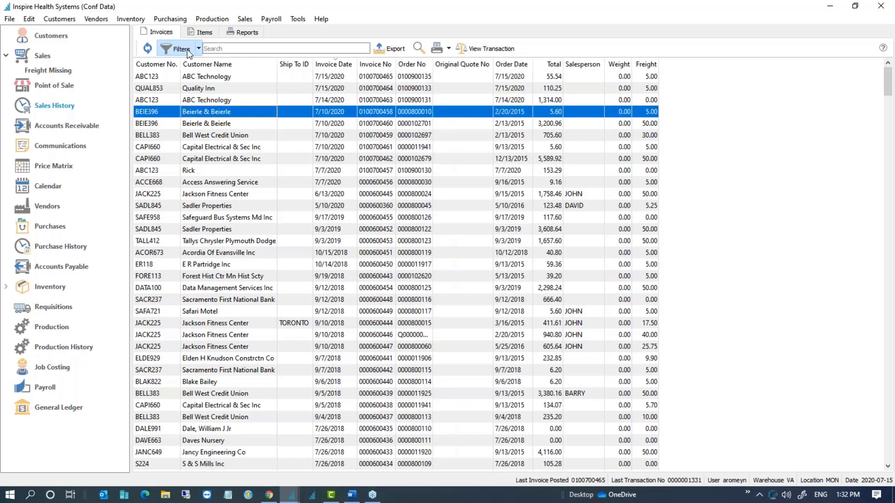
# Step: Try a Discount filter, close the Filters panel unfiltered, and select the Quality Inn invoice
pyautogui.click(187, 50)
pyautogui.click(192, 77)
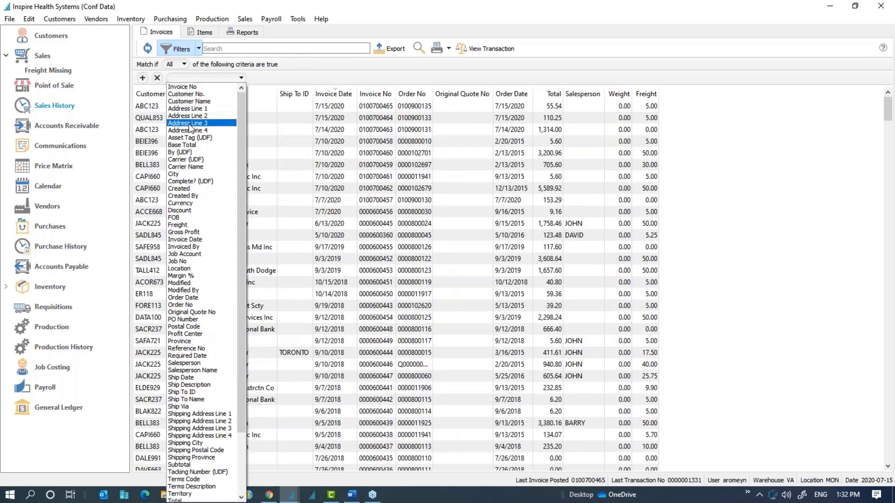
pyautogui.click(187, 210)
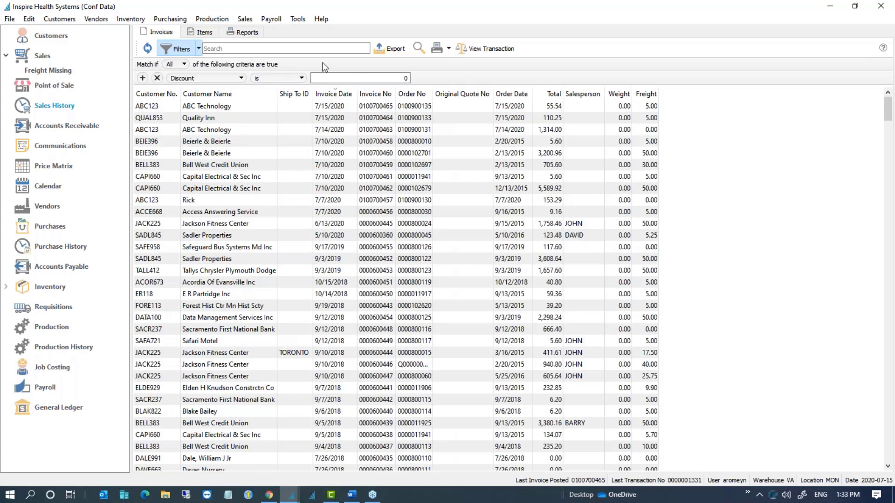
pyautogui.click(199, 48)
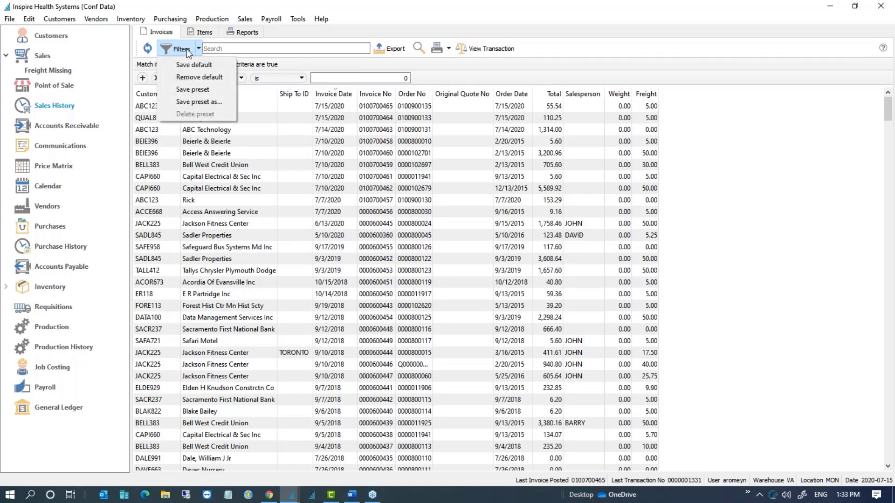
pyautogui.click(187, 49)
pyautogui.click(187, 49)
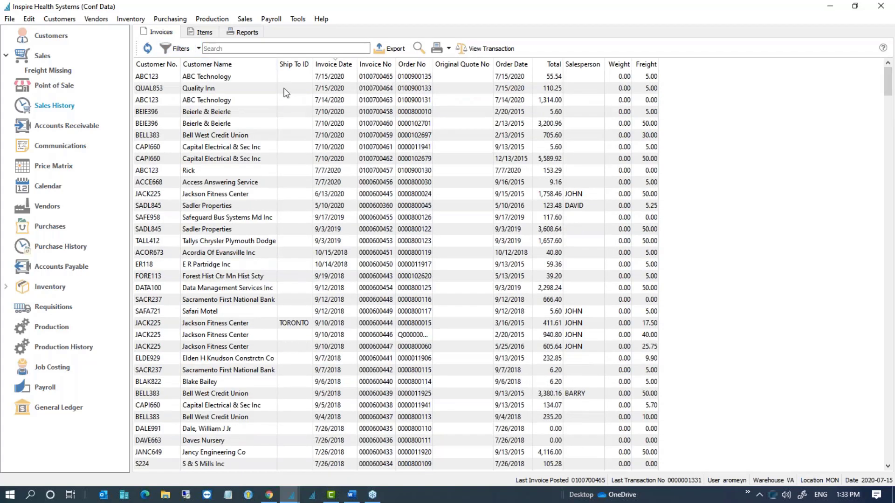
pyautogui.click(286, 88)
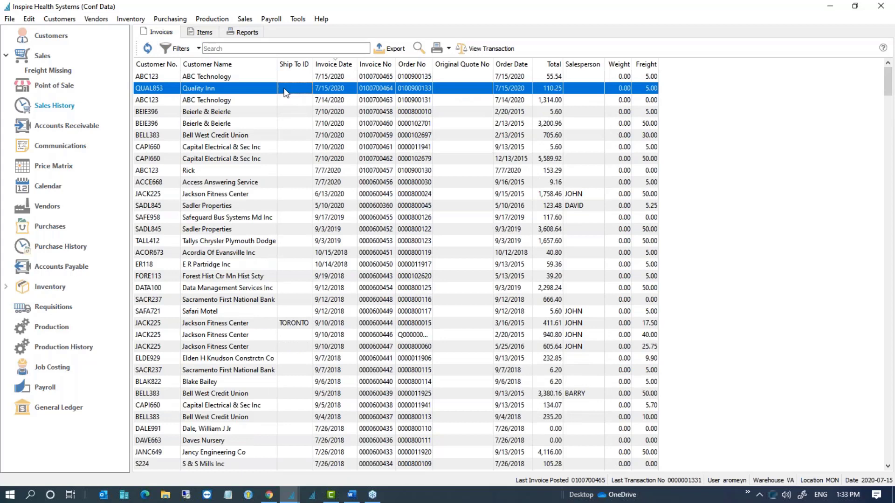
# Step: On the Items tab, try filtering item lines on Discount, then close the Filters panel
pyautogui.click(208, 31)
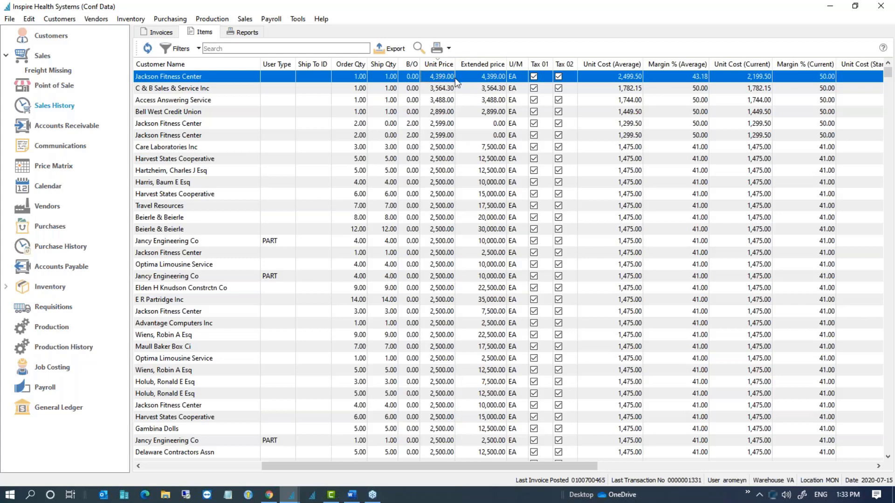
pyautogui.click(184, 51)
pyautogui.click(196, 79)
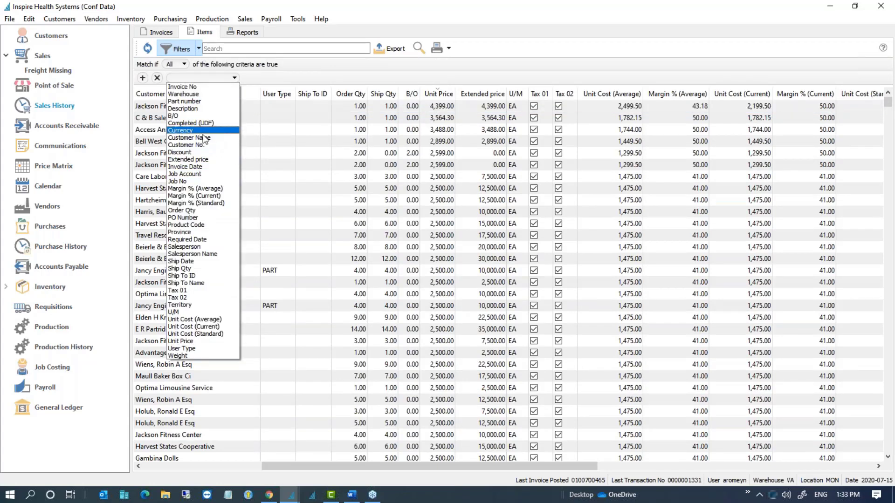
pyautogui.click(199, 153)
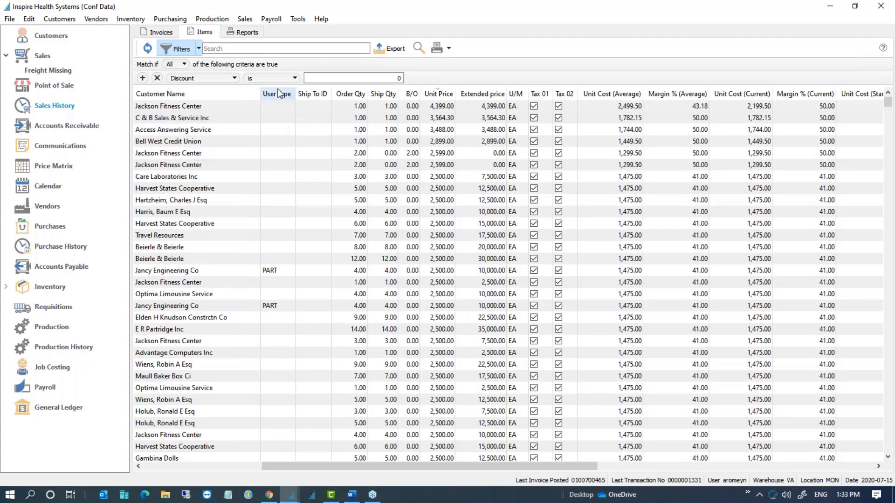
pyautogui.click(326, 129)
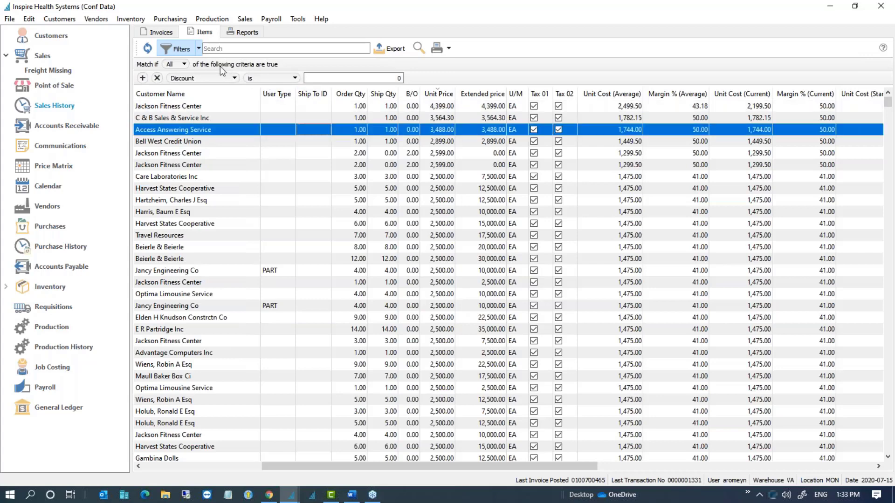
pyautogui.click(185, 49)
pyautogui.click(187, 50)
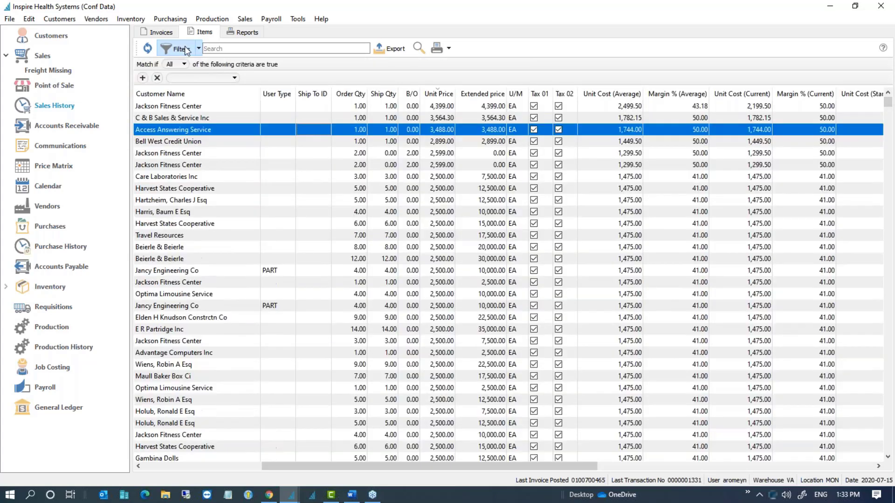
pyautogui.click(181, 79)
pyautogui.click(308, 111)
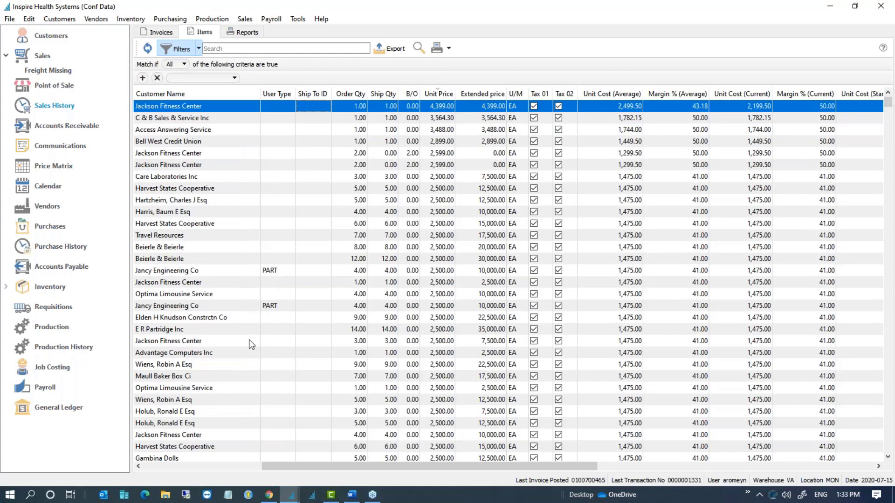
# Step: Scroll the item grid sideways and toggle the Discount column off and back on
pyautogui.moveTo(293, 463); pyautogui.dragTo(176, 464)
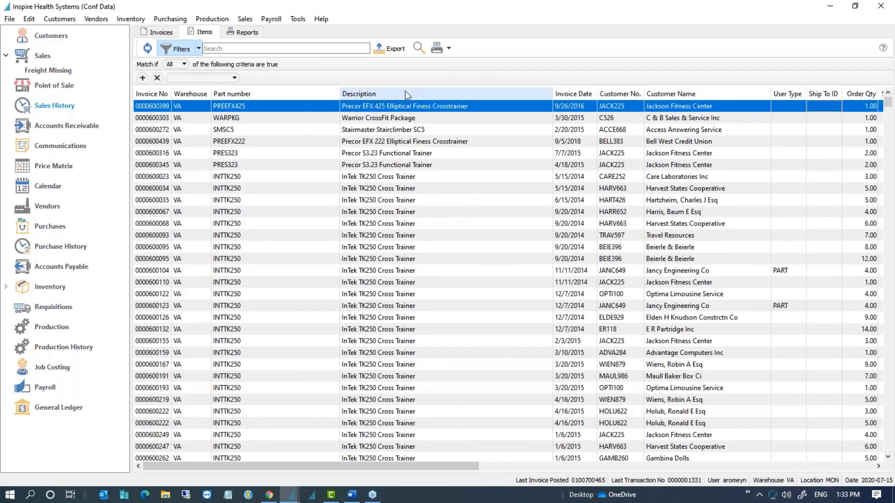
pyautogui.rightClick(307, 94)
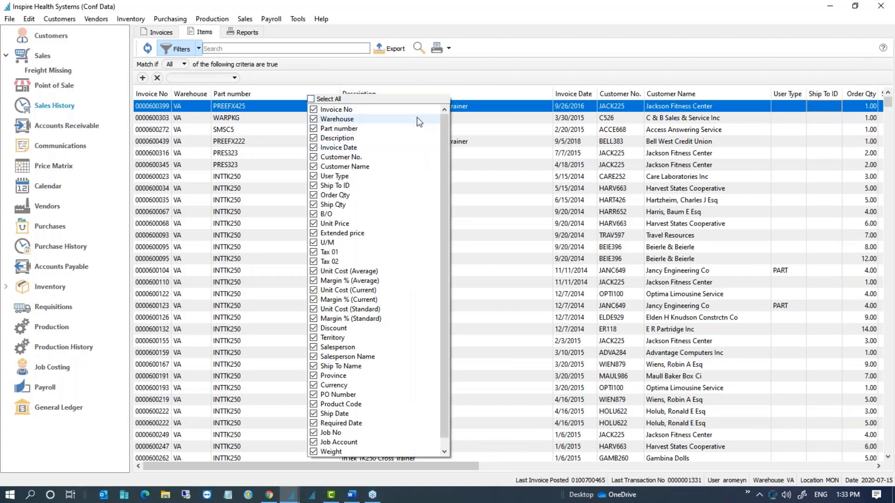
pyautogui.scroll(-1, 382, 240)
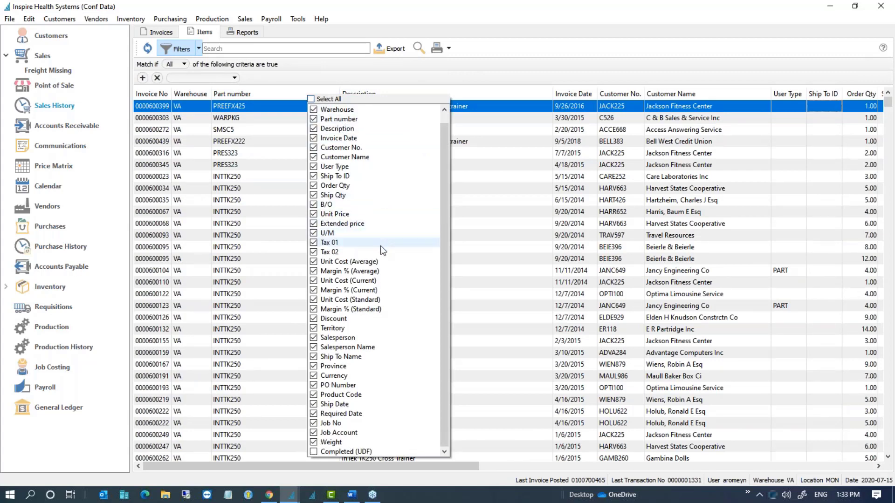
pyautogui.click(326, 320)
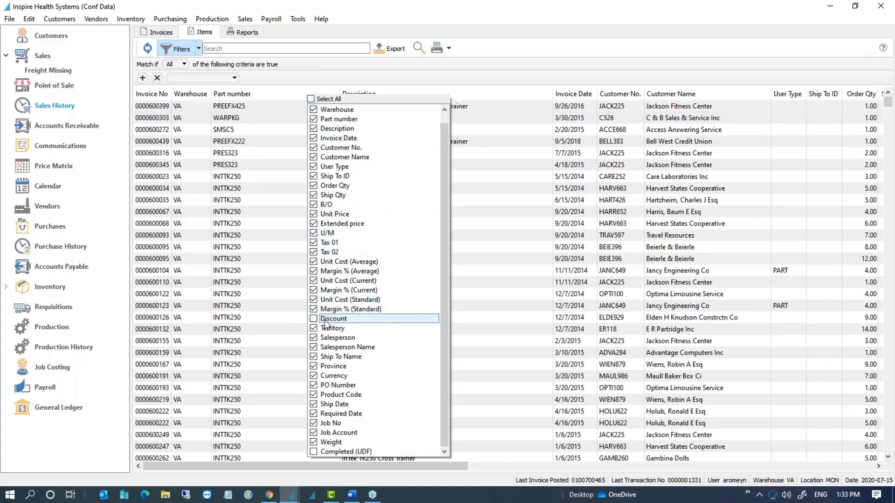
pyautogui.click(325, 320)
pyautogui.click(568, 330)
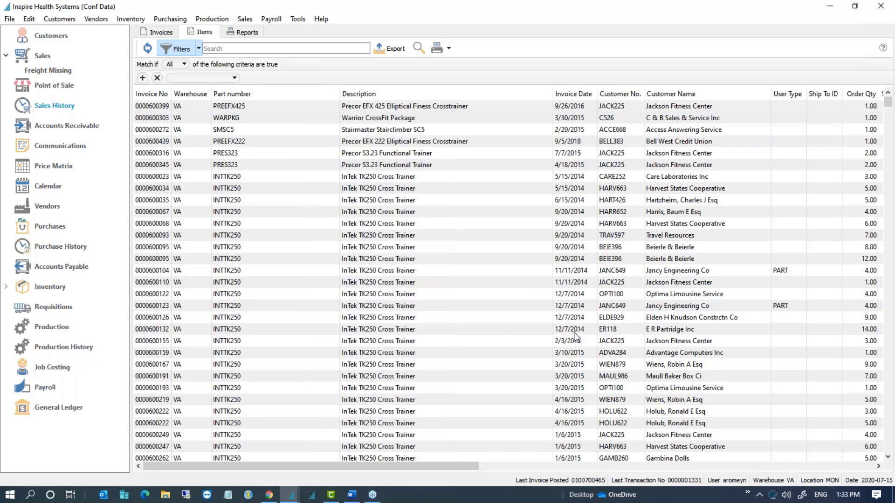
pyautogui.moveTo(476, 466); pyautogui.dragTo(567, 460)
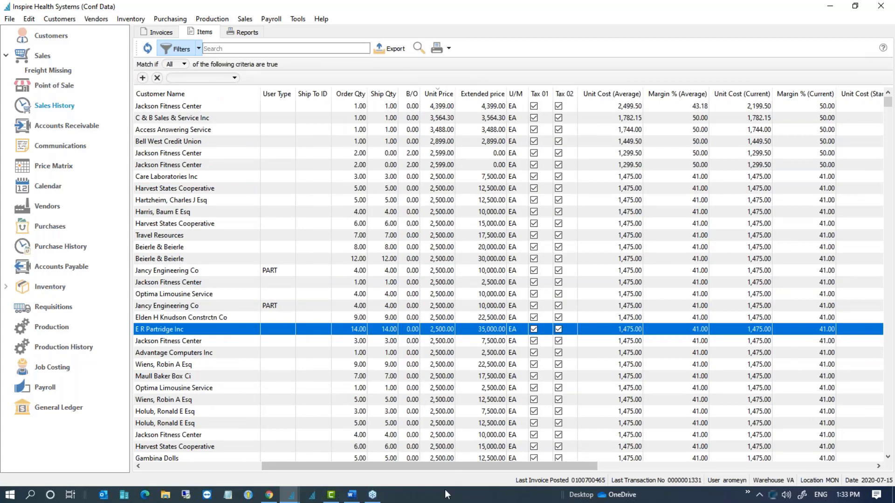
pyautogui.moveTo(430, 466)
pyautogui.mouseDown()
pyautogui.moveTo(450, 466)
pyautogui.moveTo(441, 467)
pyautogui.mouseUp()
pyautogui.click(170, 34)
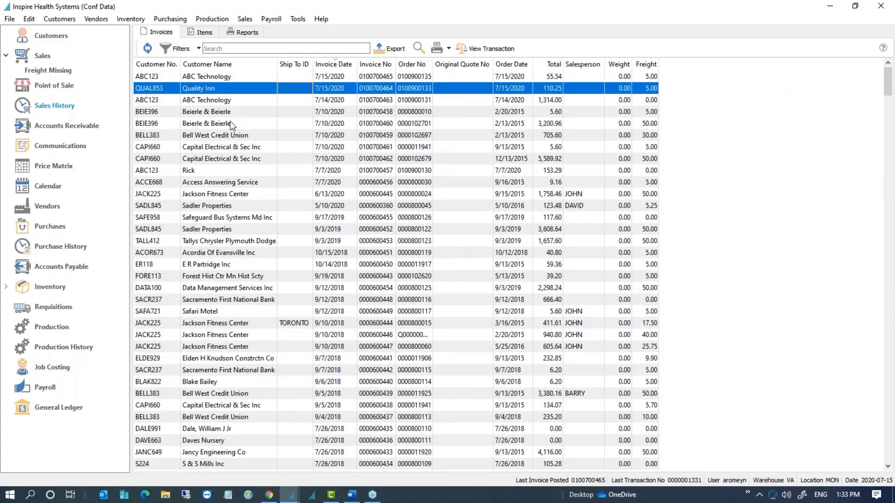
pyautogui.click(231, 125)
pyautogui.doubleClick(231, 125)
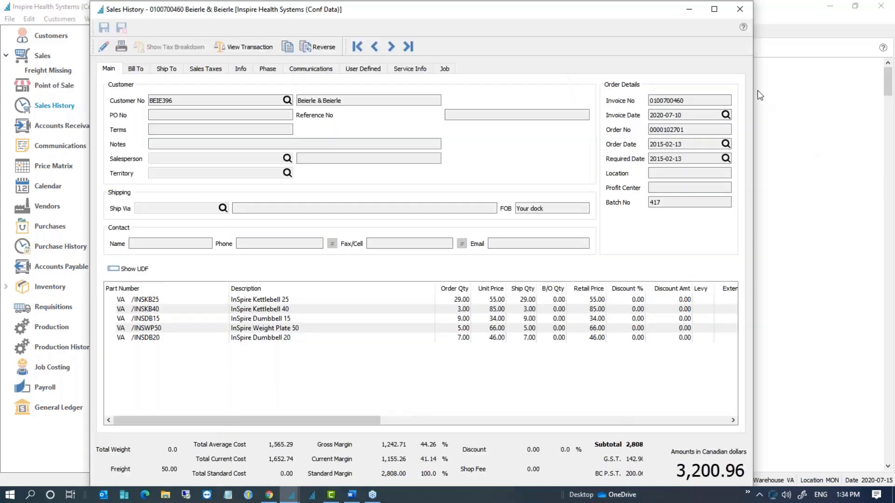
pyautogui.click(740, 9)
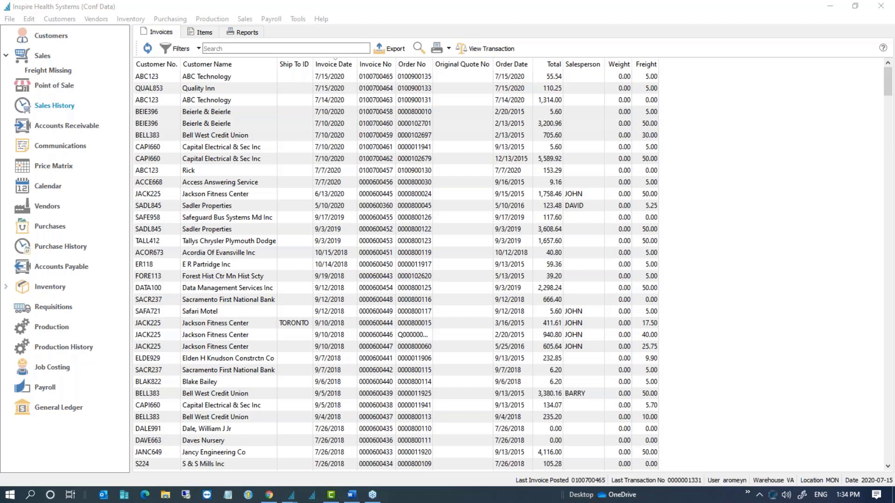
pyautogui.click(222, 102)
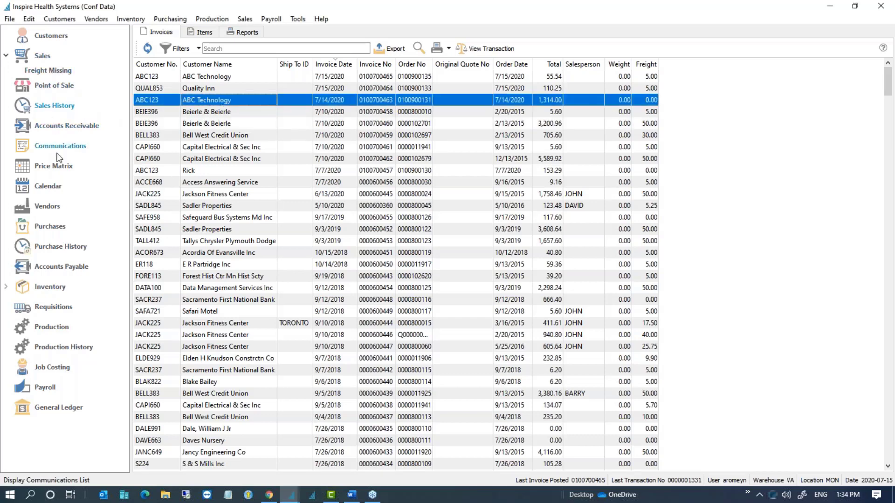
# Step: Create a new sales order and choose its customer from the lookup
pyautogui.click(41, 58)
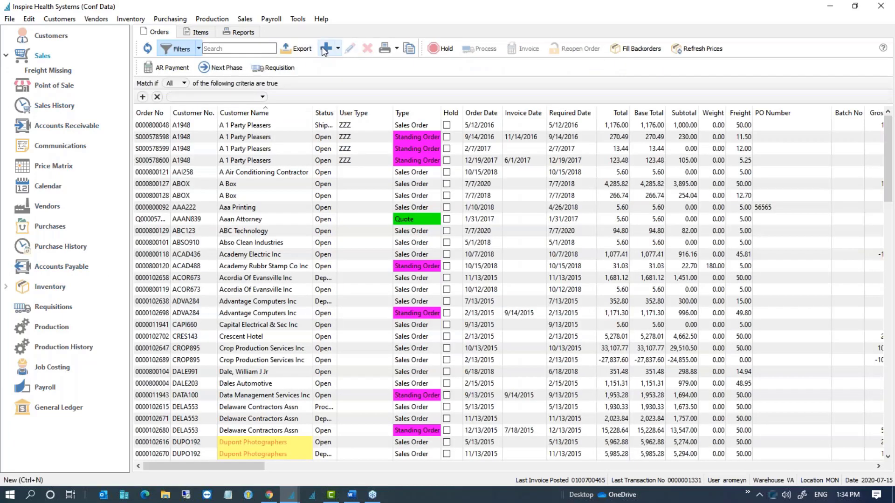
pyautogui.click(325, 49)
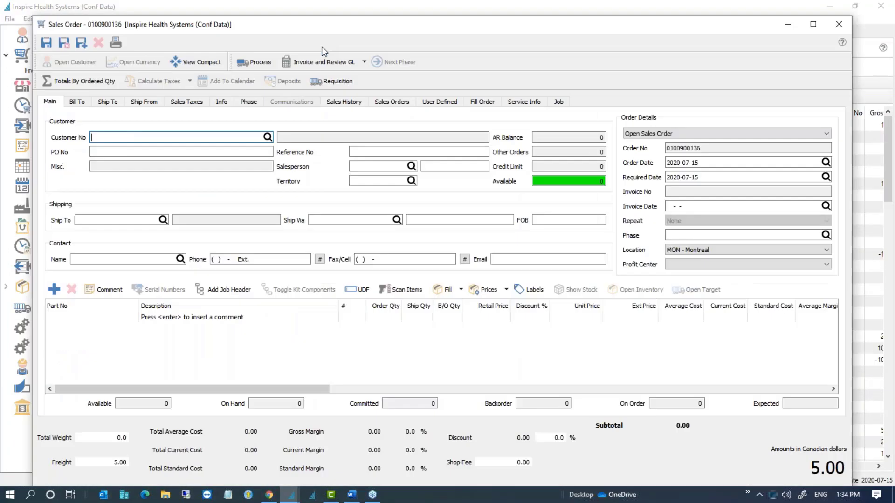
pyautogui.write('D')
pyautogui.click(164, 173)
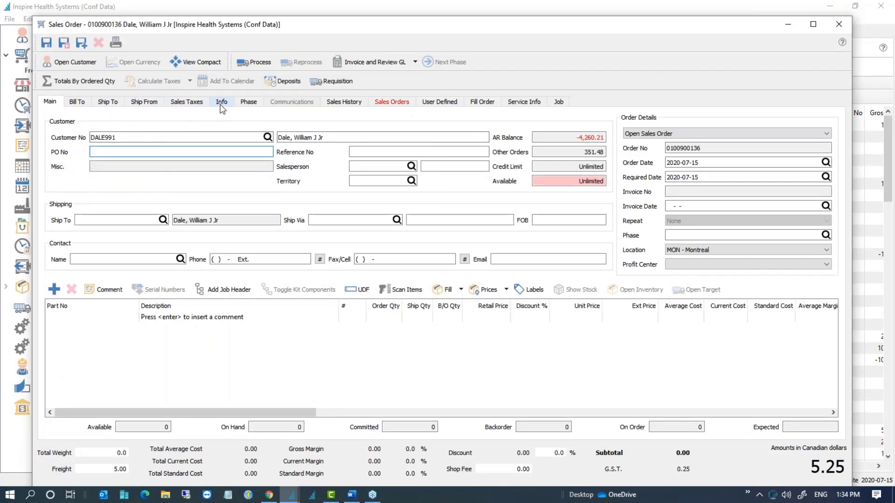
pyautogui.click(99, 316)
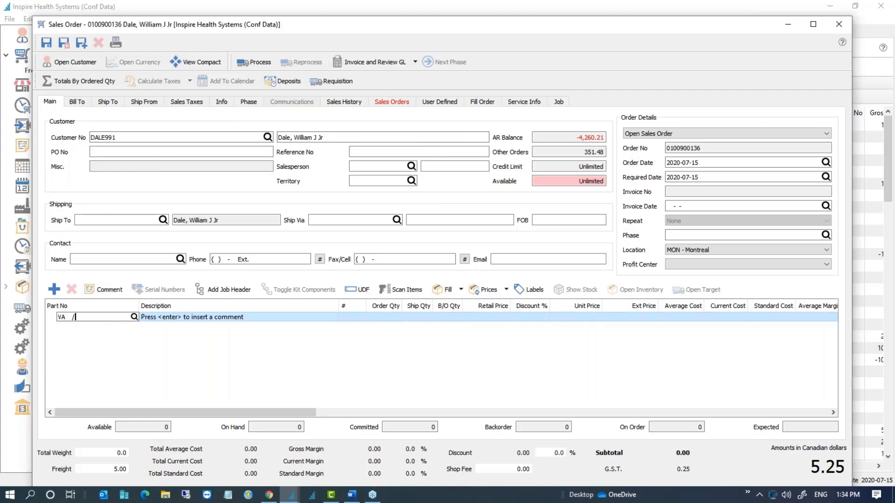
# Step: Set Ship From to TO (Toronto) and check the 500 Kingston Rd ship-from address
pyautogui.click(222, 103)
pyautogui.write('TO')
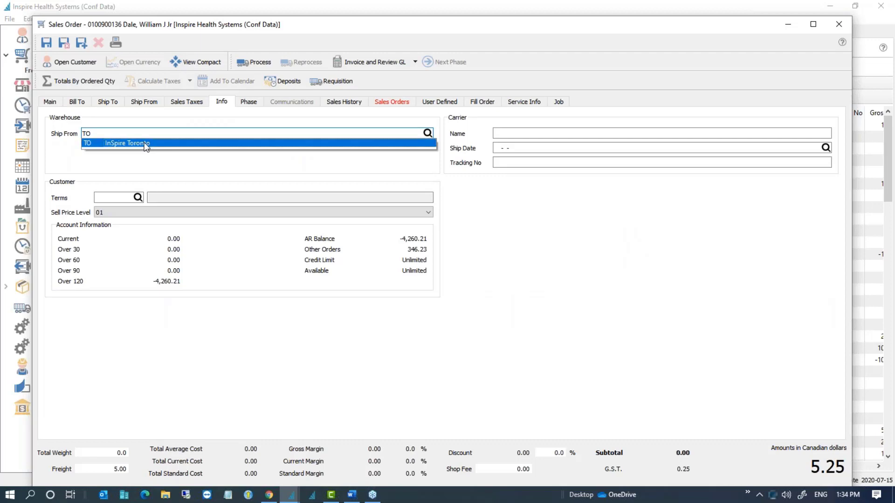
pyautogui.click(146, 143)
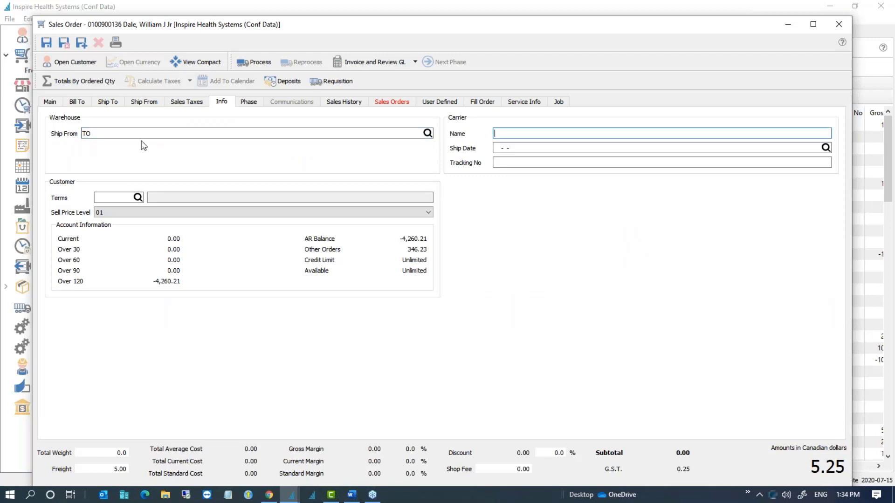
pyautogui.click(55, 103)
pyautogui.click(109, 317)
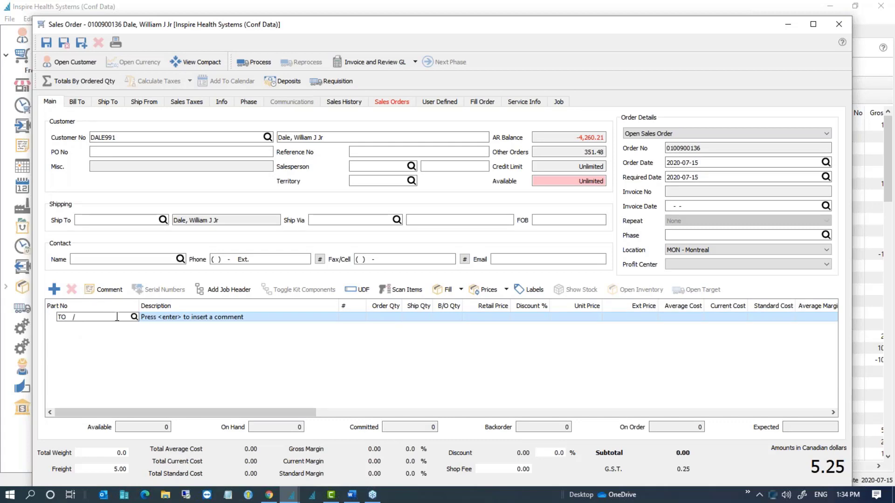
pyautogui.click(221, 103)
pyautogui.click(138, 101)
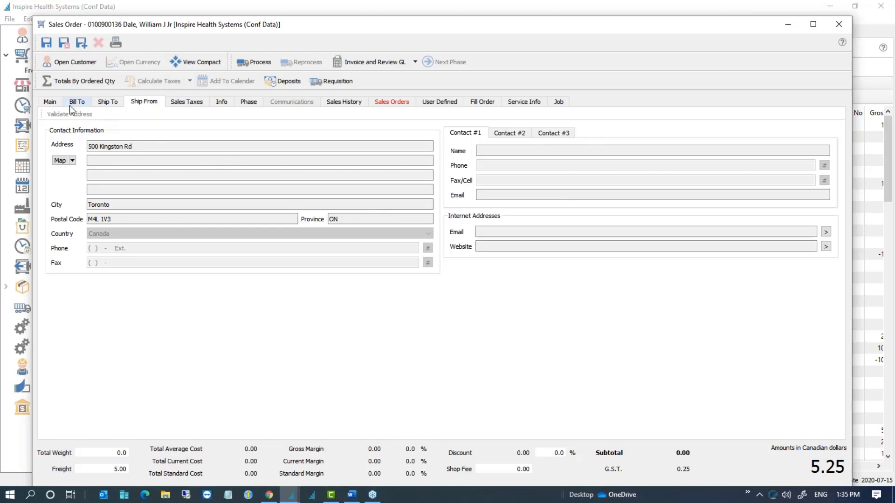
pyautogui.click(49, 102)
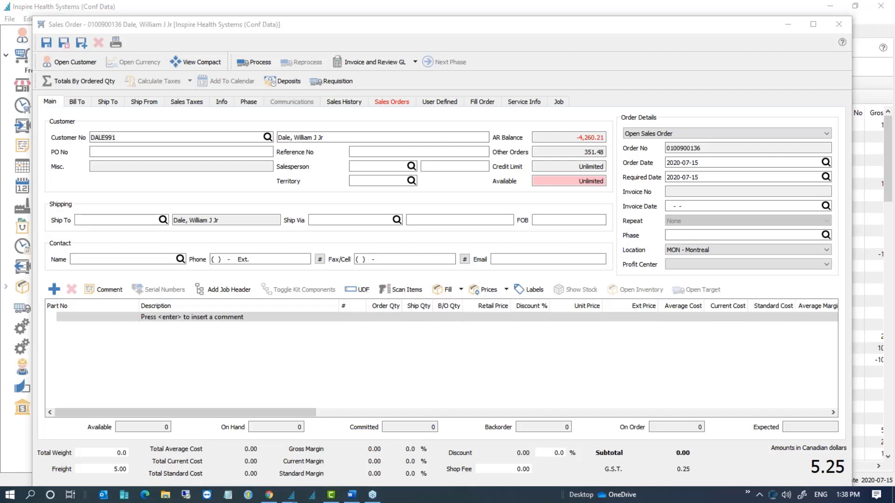
# Step: Discard the unsaved sales order and open the YOGURTCOATING inventory record
pyautogui.click(839, 25)
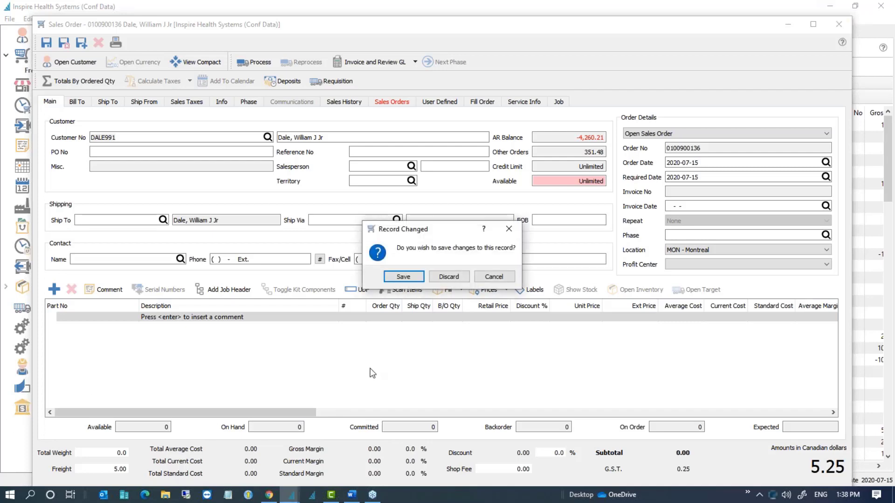
pyautogui.click(449, 276)
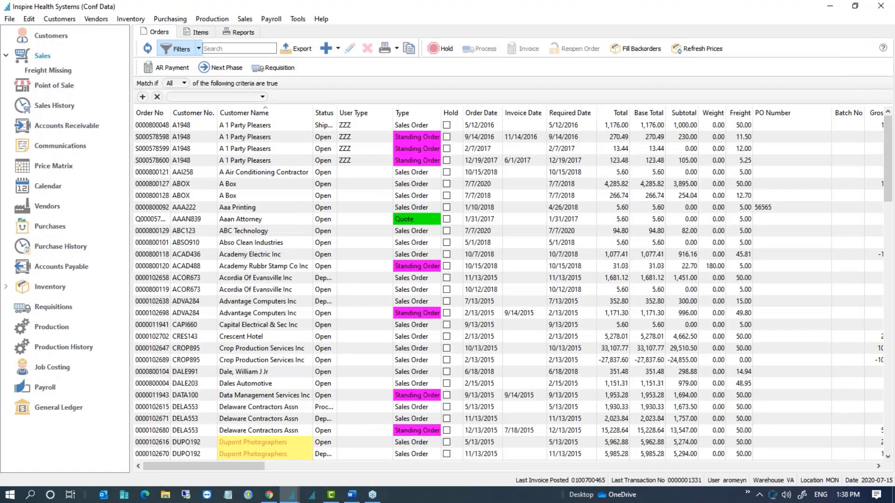
pyautogui.click(50, 287)
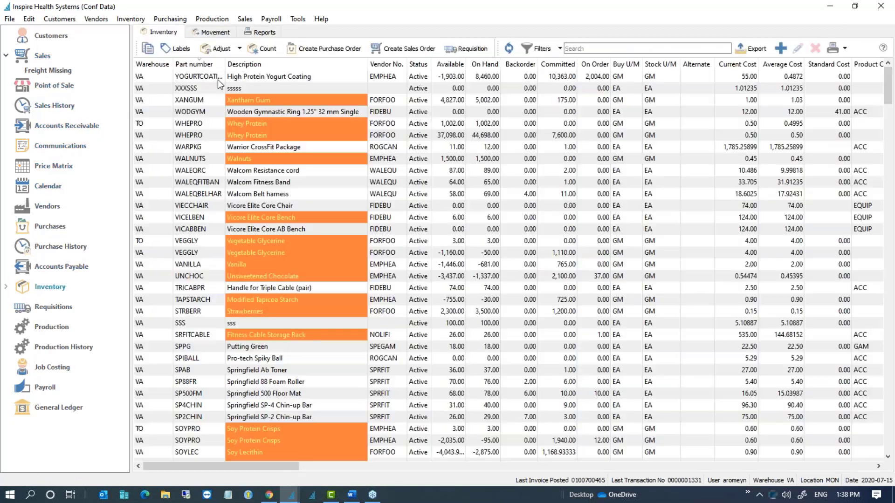
pyautogui.click(209, 77)
pyautogui.doubleClick(209, 76)
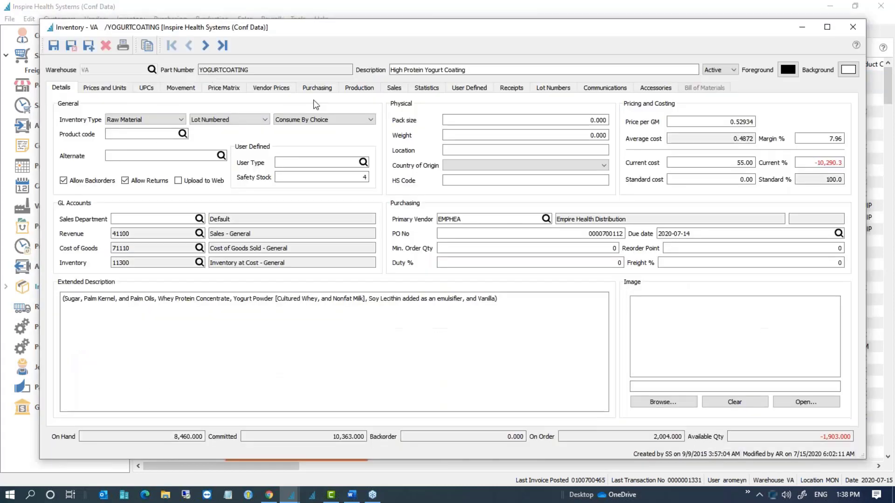
# Step: Leave YOGURTCOATING's lot consumption at Consume By Choice and close the record
pyautogui.click(234, 122)
pyautogui.click(234, 122)
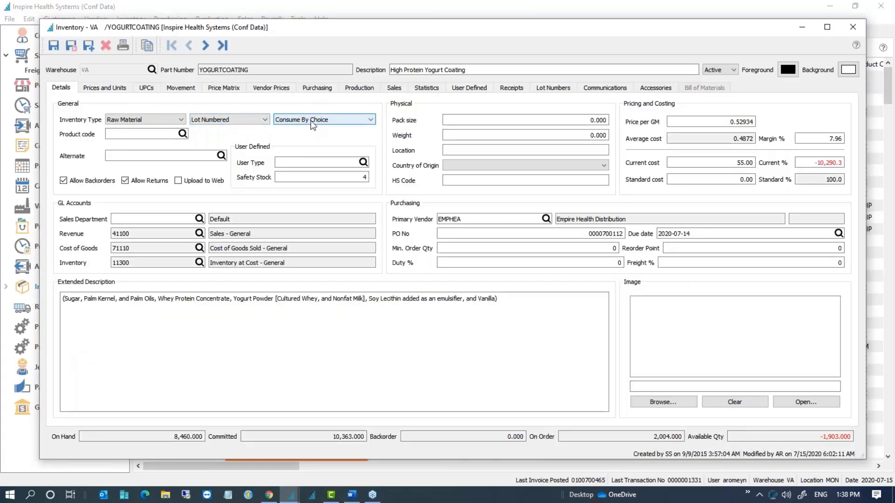
pyautogui.click(311, 122)
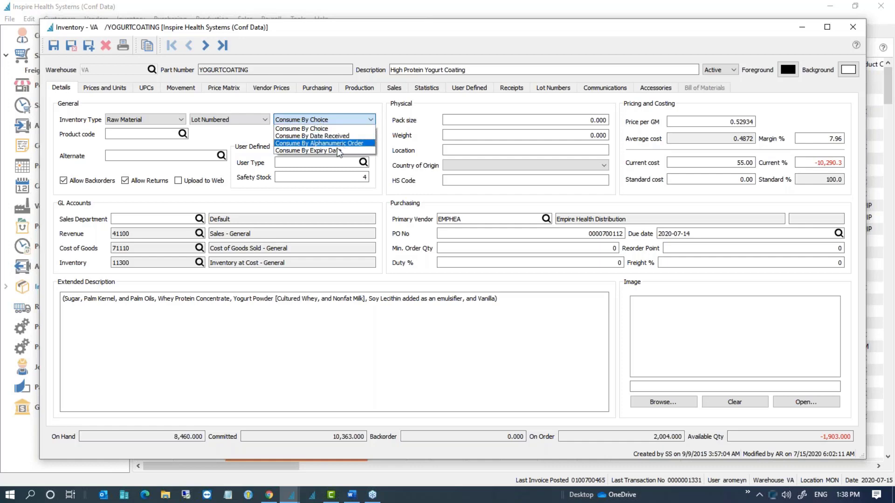
pyautogui.click(366, 120)
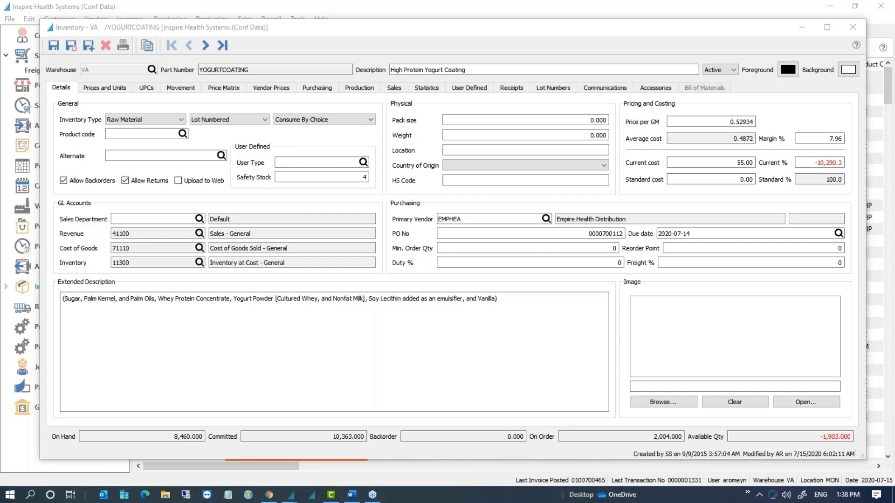
pyautogui.click(852, 26)
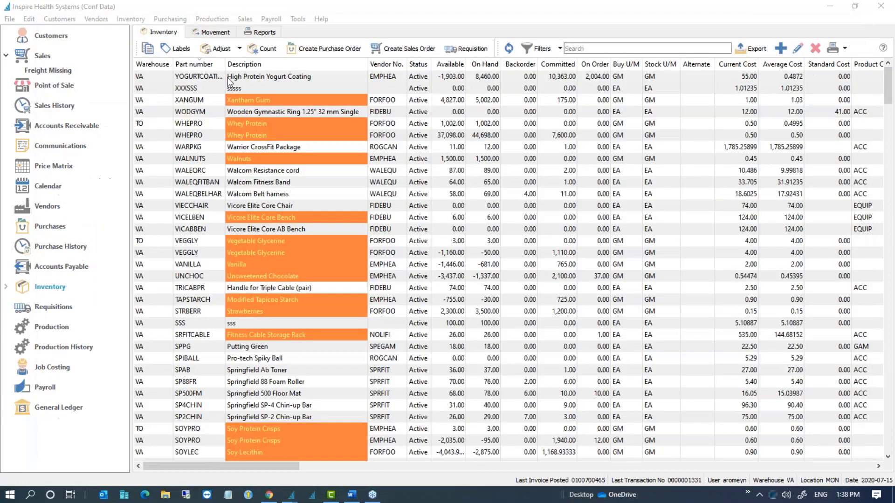
# Step: Open the Aaan Attorney customer record from the Customers list
pyautogui.click(41, 56)
pyautogui.click(47, 37)
pyautogui.click(276, 127)
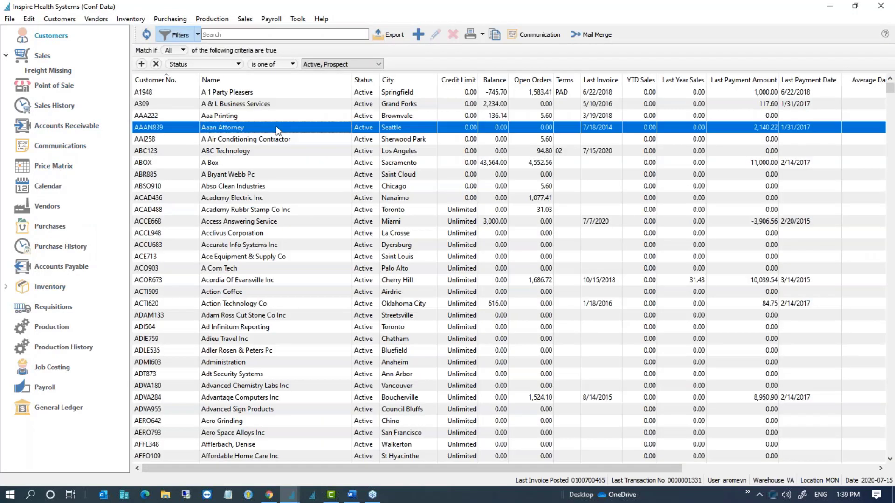
pyautogui.doubleClick(275, 125)
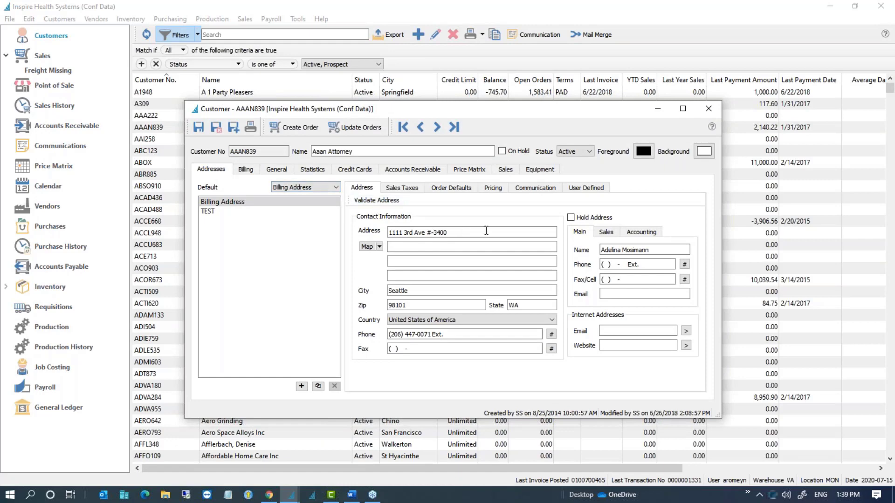
# Step: Enter an e-mail for the billing accounting contact and push the change to the customer's orders
pyautogui.click(650, 235)
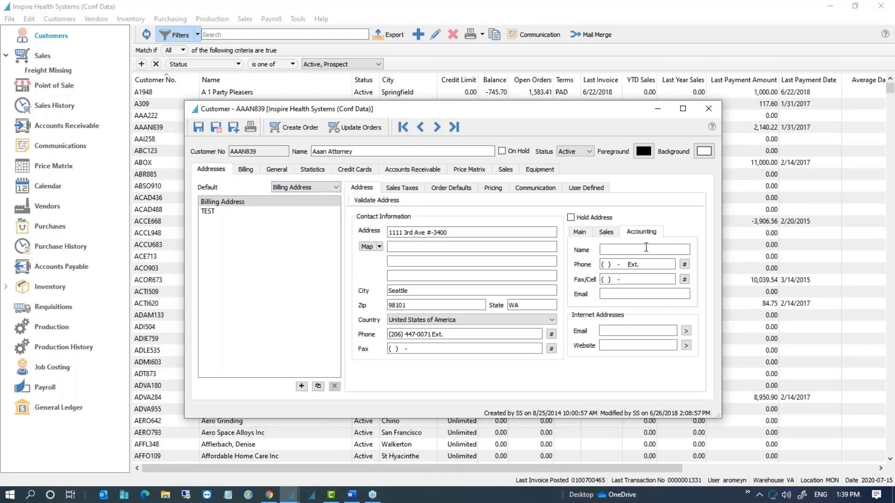
pyautogui.click(628, 295)
pyautogui.write('A@A.COM')
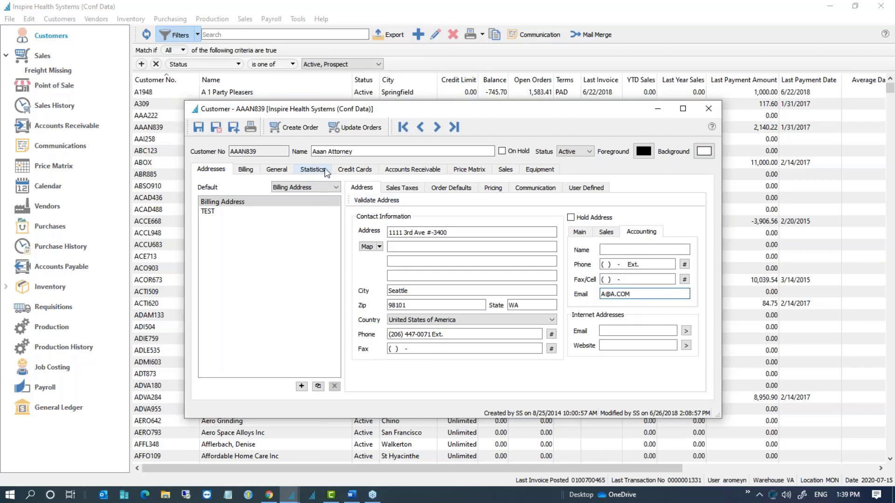
pyautogui.click(351, 127)
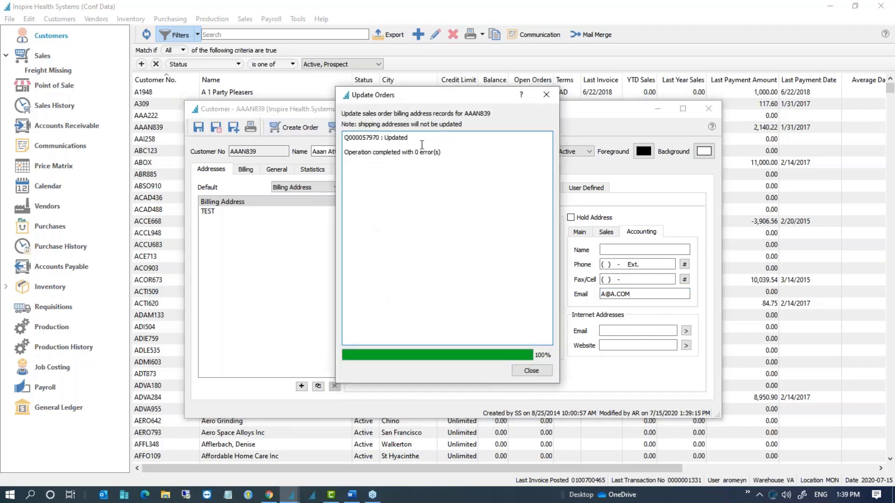
pyautogui.moveTo(344, 137); pyautogui.dragTo(389, 135)
pyautogui.click(436, 201)
pyautogui.click(537, 371)
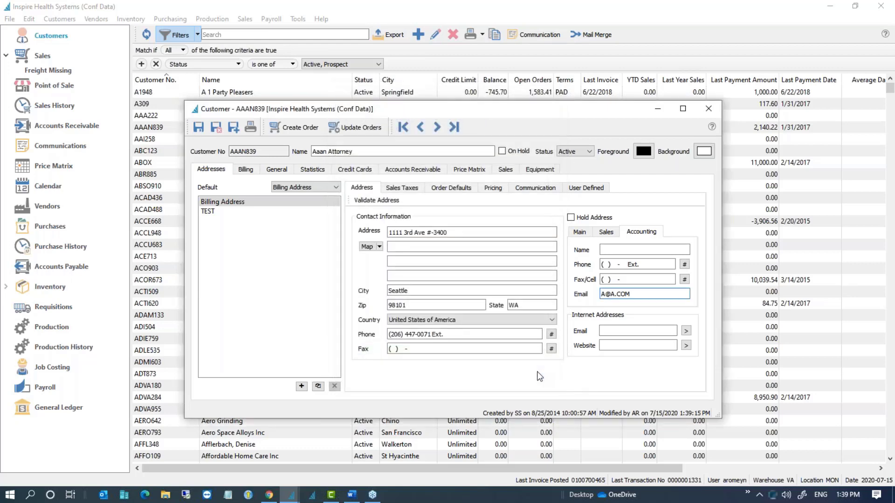
pyautogui.click(708, 109)
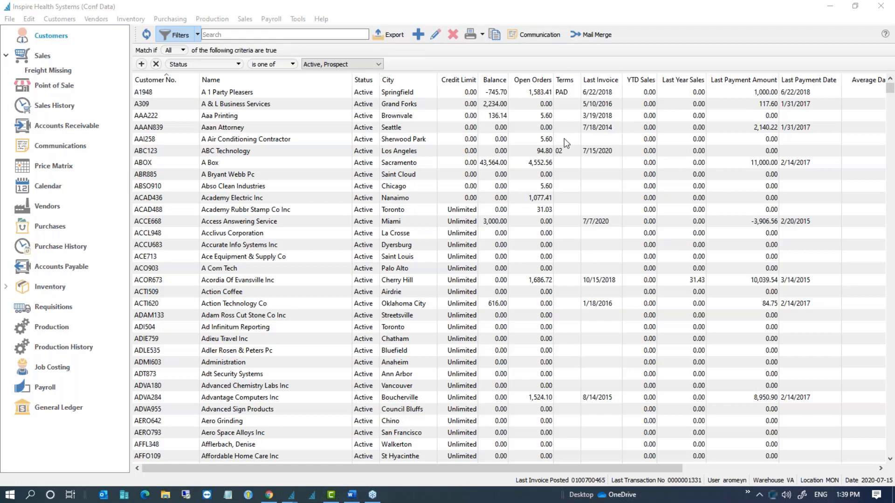
# Step: Review the customer Addresses list at Timesavers Inc, close it, and switch to Sales Orders
pyautogui.click(68, 20)
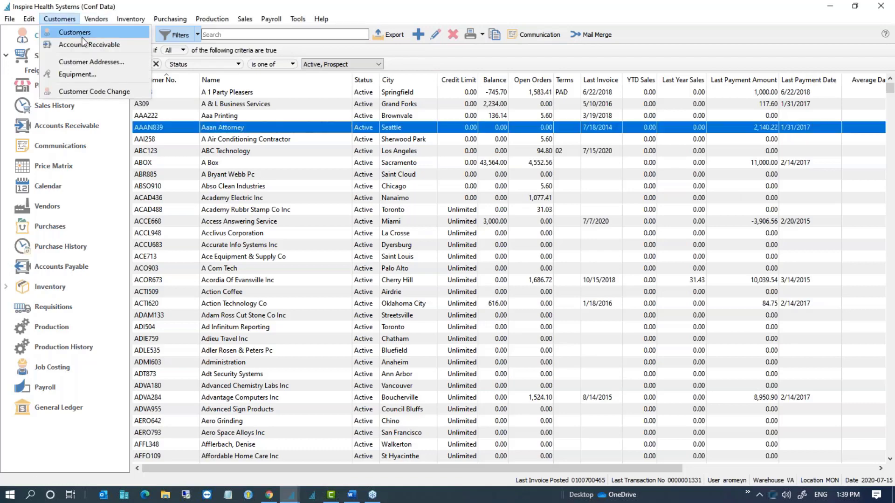
pyautogui.click(91, 61)
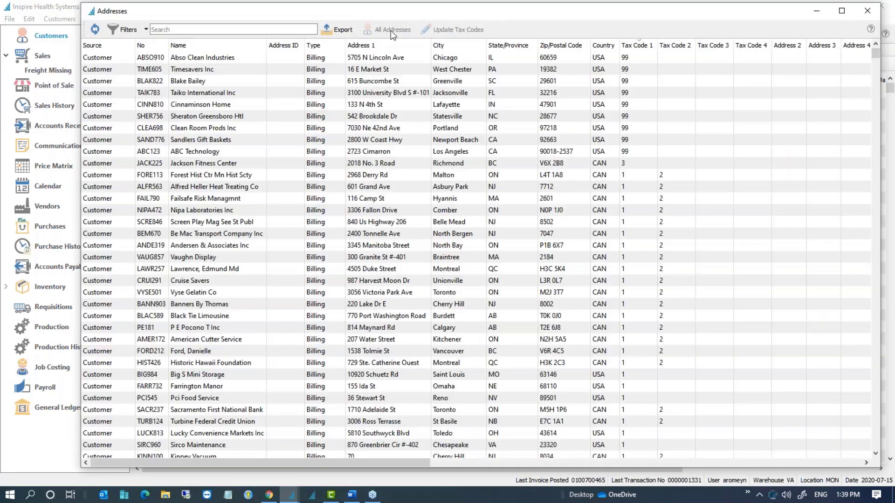
pyautogui.click(387, 71)
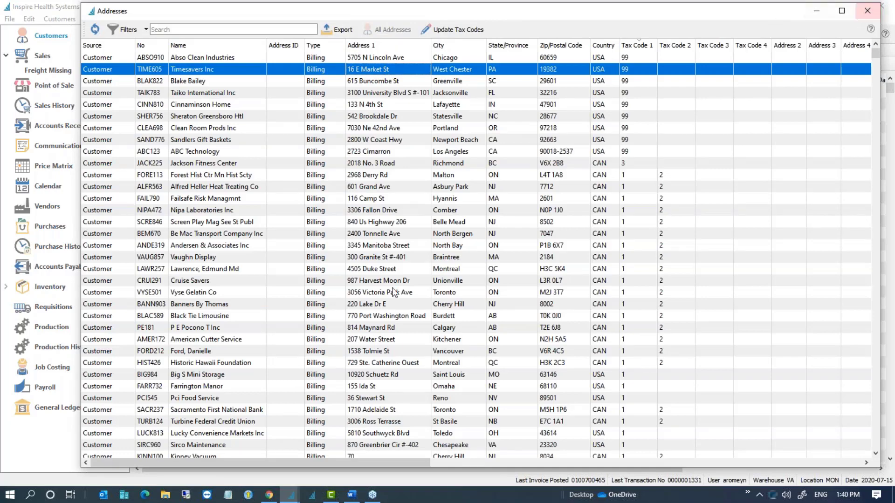
pyautogui.click(863, 13)
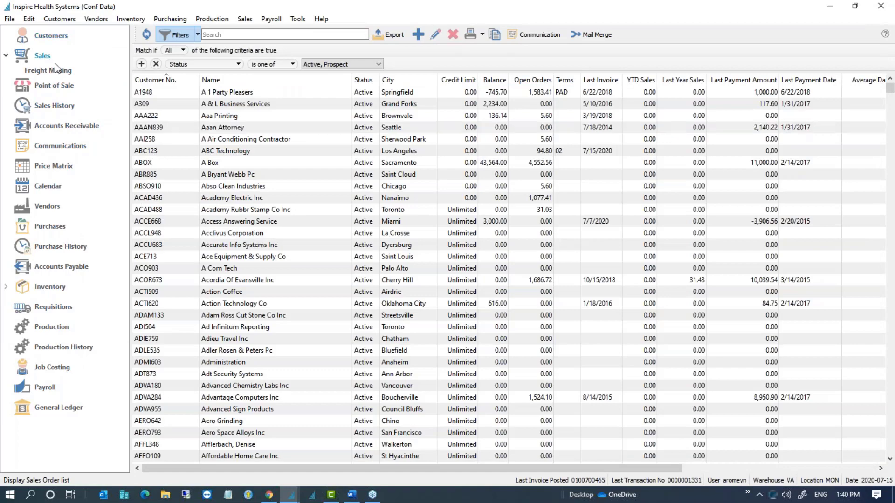
pyautogui.click(49, 59)
pyautogui.click(214, 138)
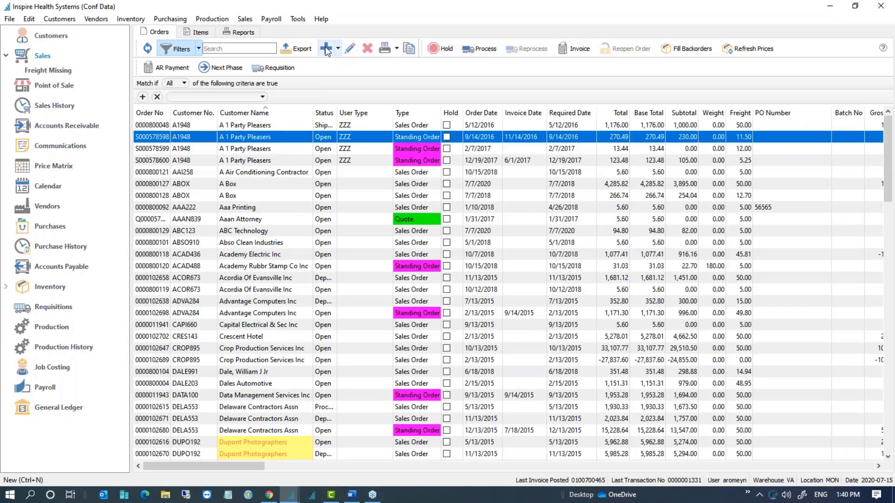
pyautogui.hotkey('ctrl', 'n')
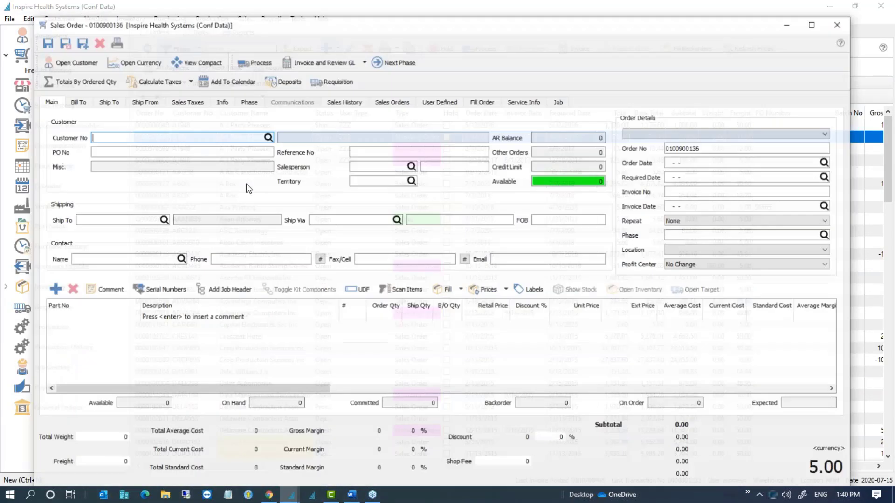
pyautogui.click(91, 218)
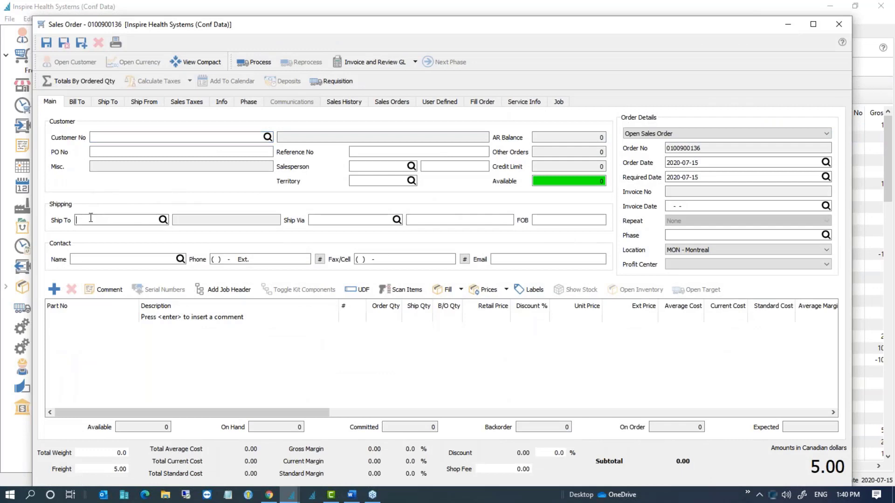
# Step: Browse the widened ship-to address lookup (Taiko International, Abso Clean, Timesavers) and close it unchosen
pyautogui.click(163, 224)
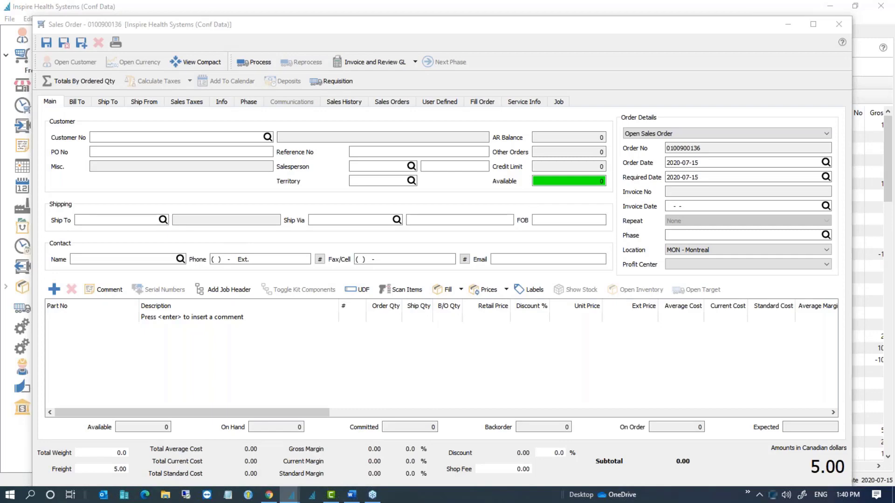
pyautogui.moveTo(894, 174); pyautogui.dragTo(337, 74)
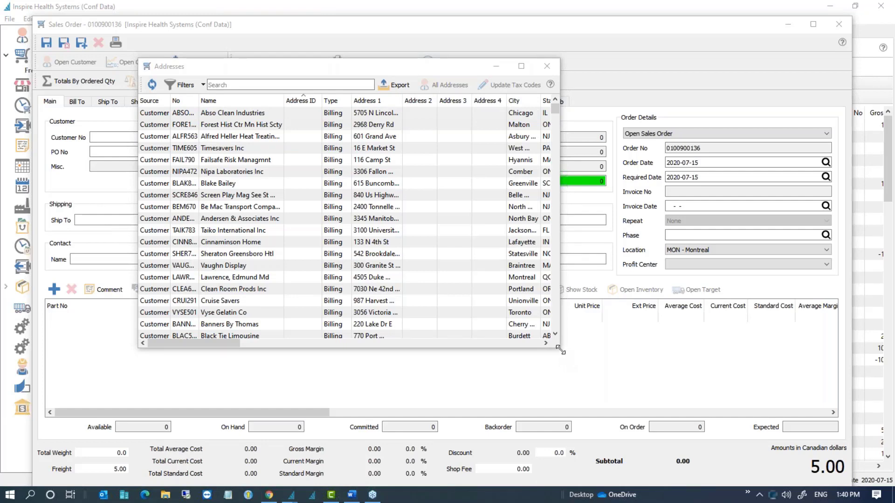
pyautogui.moveTo(561, 351); pyautogui.dragTo(783, 350)
pyautogui.click(572, 234)
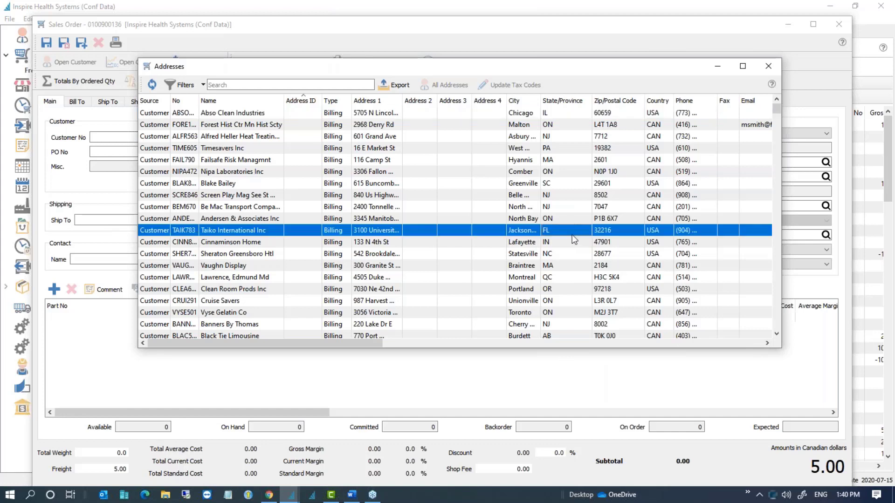
pyautogui.click(393, 116)
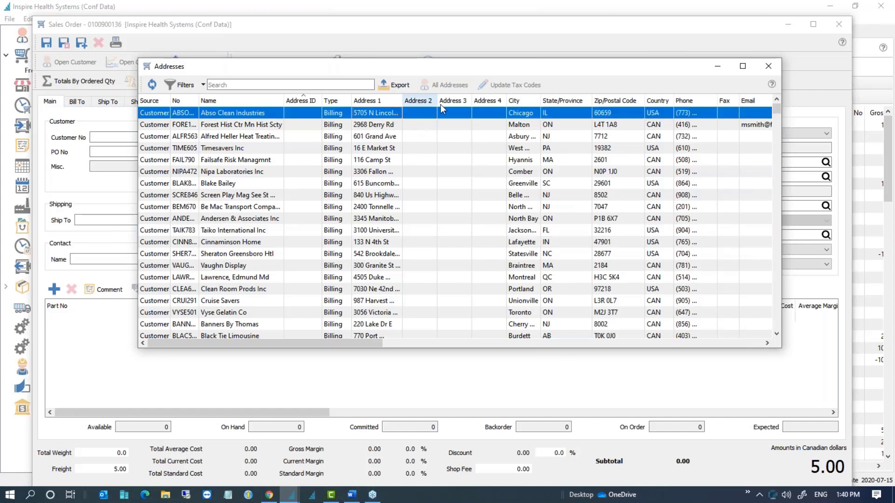
pyautogui.click(338, 145)
pyautogui.scroll(1, 337, 142)
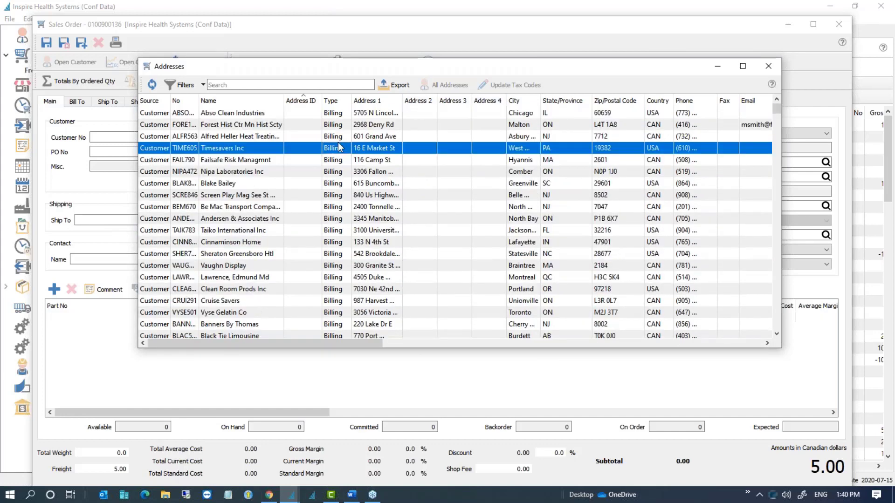
pyautogui.click(309, 86)
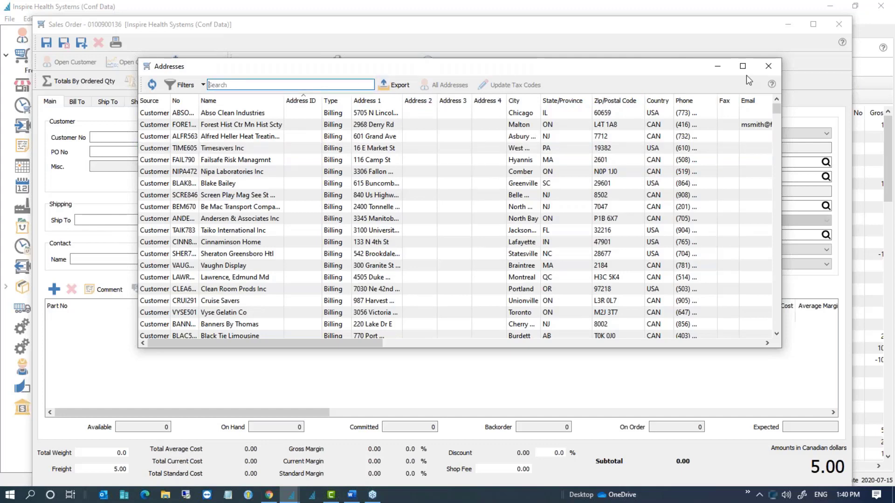
pyautogui.click(769, 67)
pyautogui.click(124, 136)
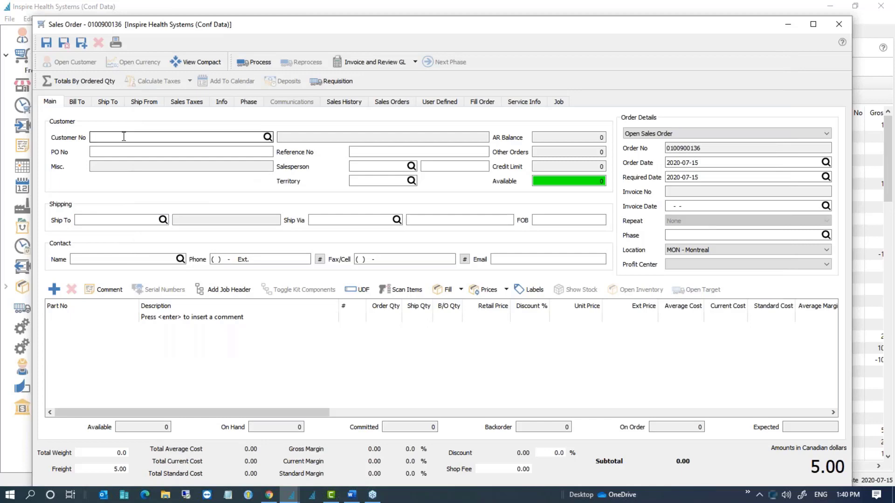
# Step: Enter customer JACK225 (Jackson Fitness Center), dismiss its alert, and check it in the customer list
pyautogui.write('JACK225')
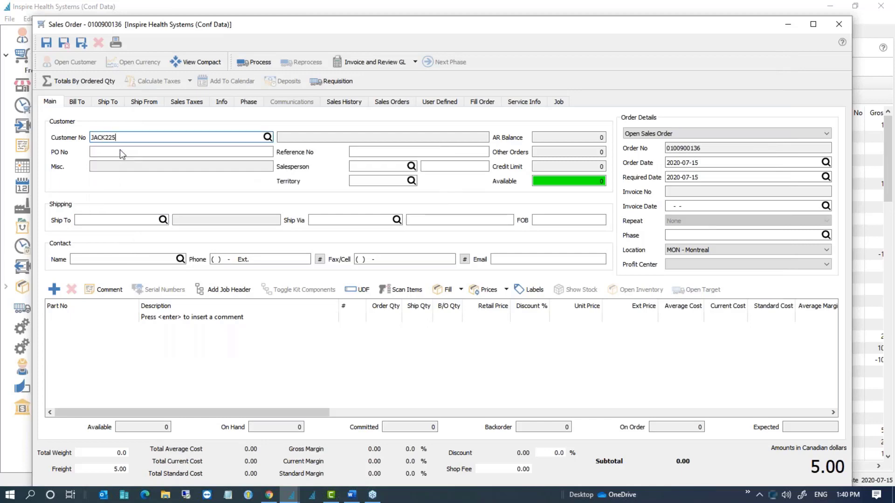
pyautogui.press('Tab')
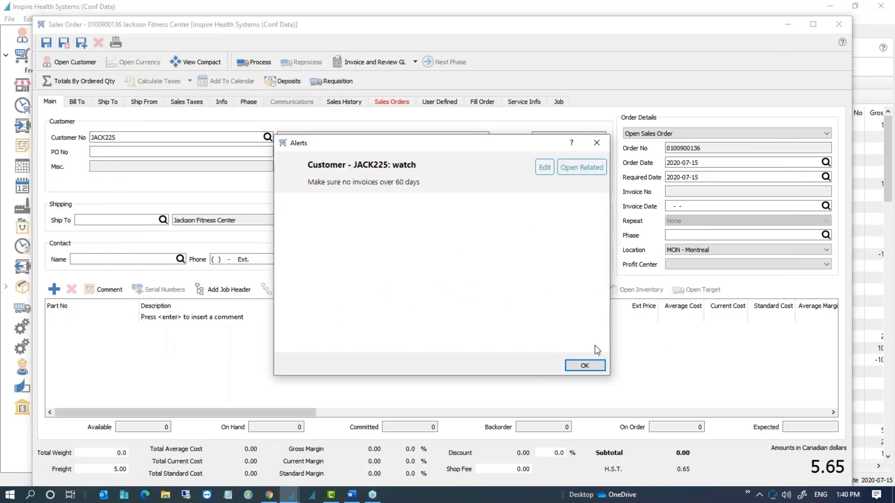
pyautogui.click(589, 362)
pyautogui.click(268, 137)
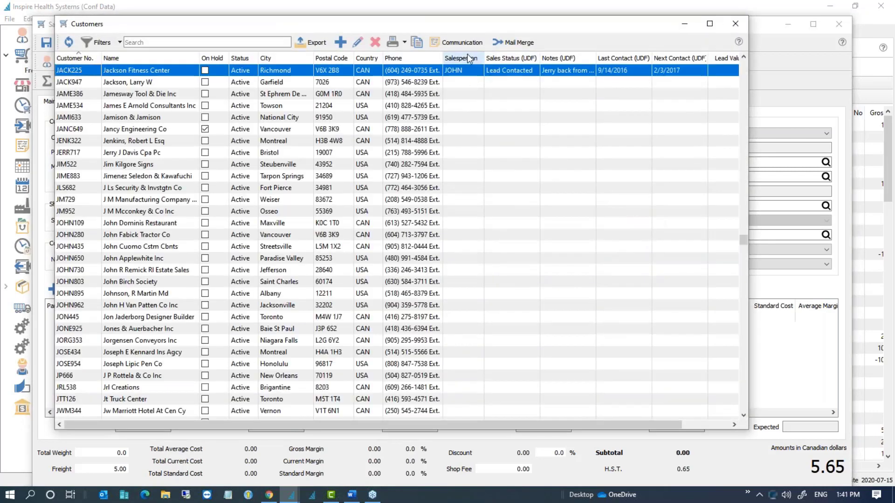
pyautogui.moveTo(750, 113); pyautogui.dragTo(817, 114)
pyautogui.click(802, 24)
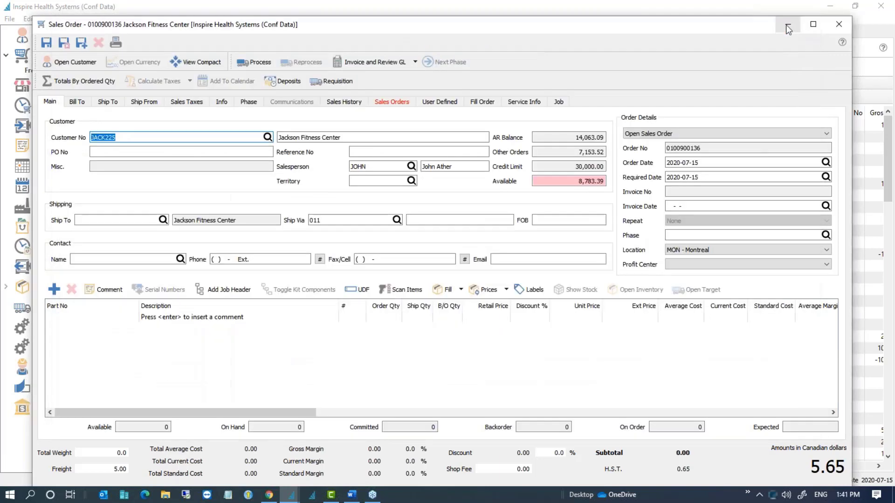
# Step: Set the ship-to to Sheraton Greensboro Htl from the All Addresses lookup
pyautogui.click(129, 220)
pyautogui.click(162, 220)
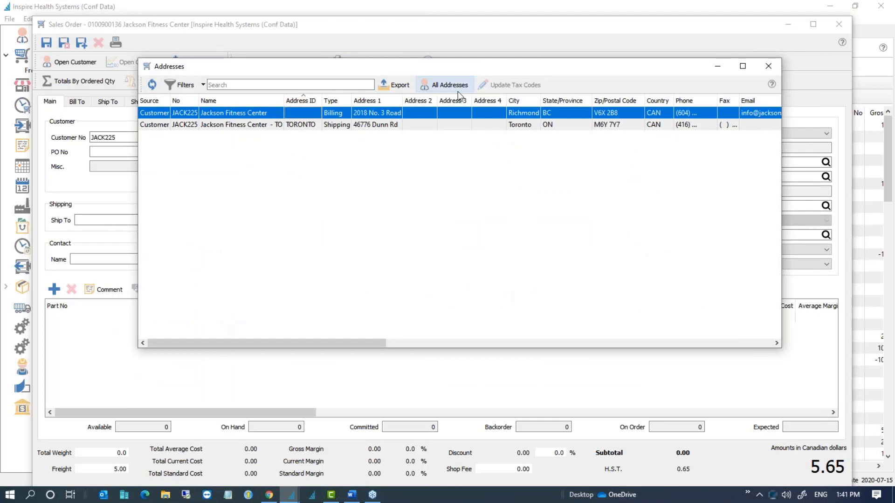
pyautogui.click(458, 85)
pyautogui.click(458, 85)
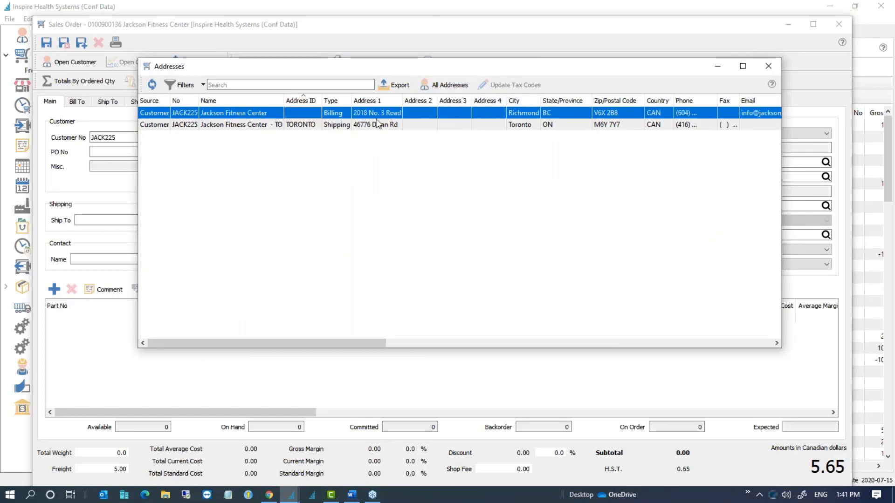
pyautogui.click(273, 126)
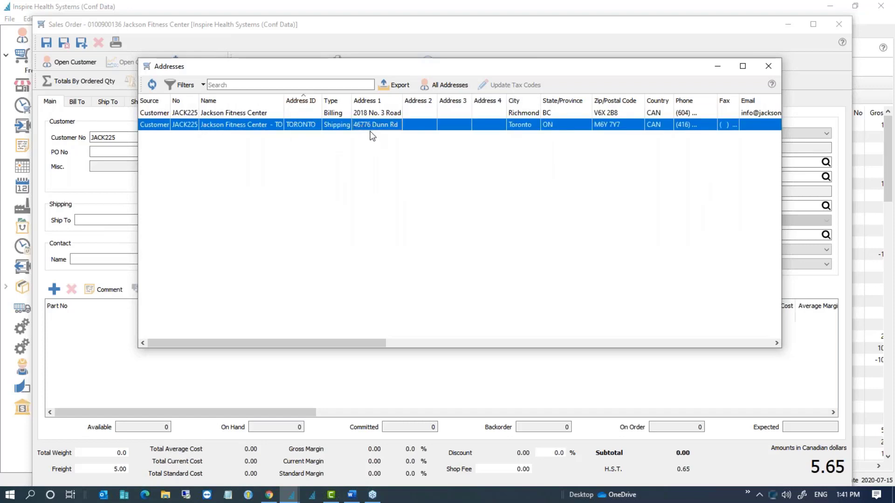
pyautogui.click(450, 85)
pyautogui.doubleClick(284, 253)
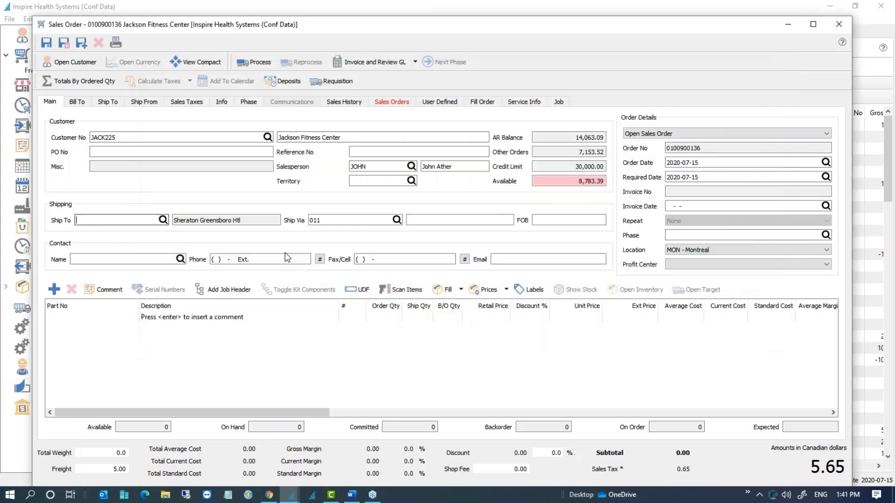
pyautogui.moveTo(175, 221); pyautogui.dragTo(265, 235)
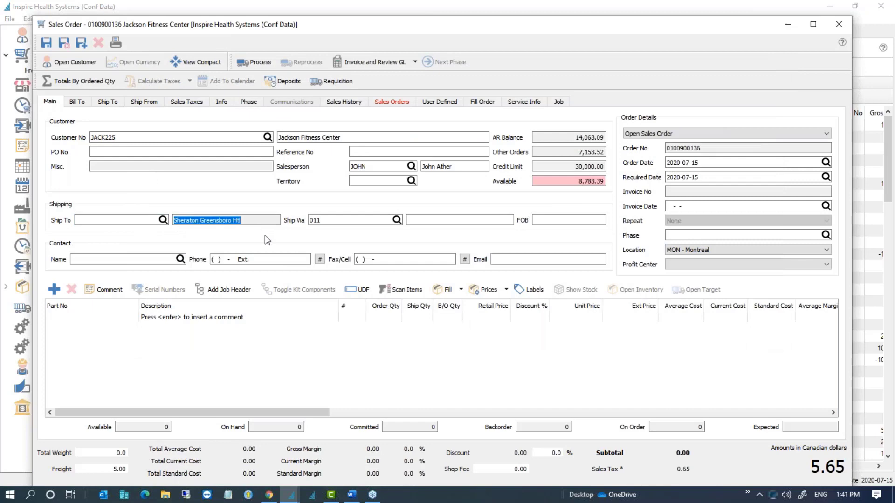
pyautogui.click(253, 222)
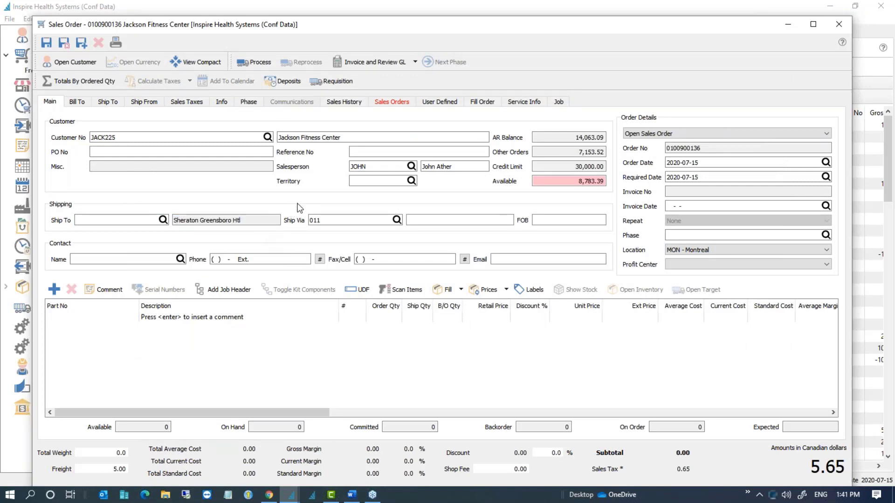
pyautogui.click(122, 14)
# Step: Open Customers > Customer Addresses, shift the window left, and select the Forest Hist Ctr Mn Hist Scty row
pyautogui.click(60, 19)
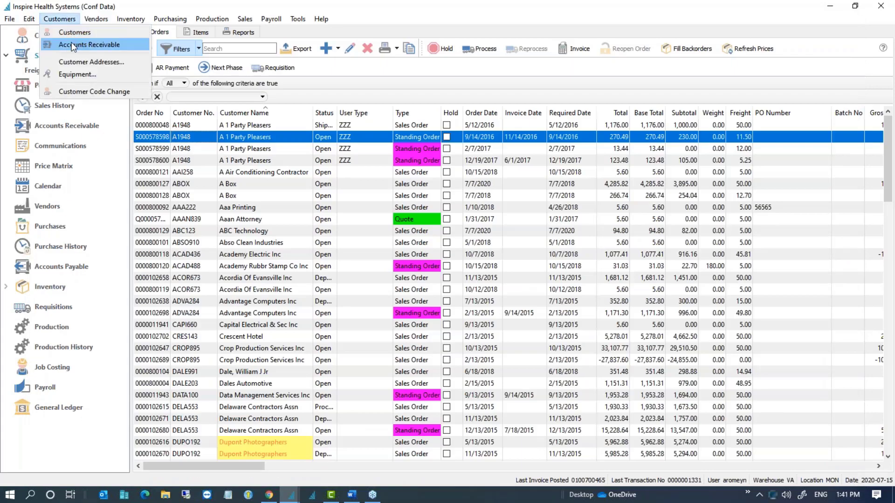
pyautogui.click(77, 61)
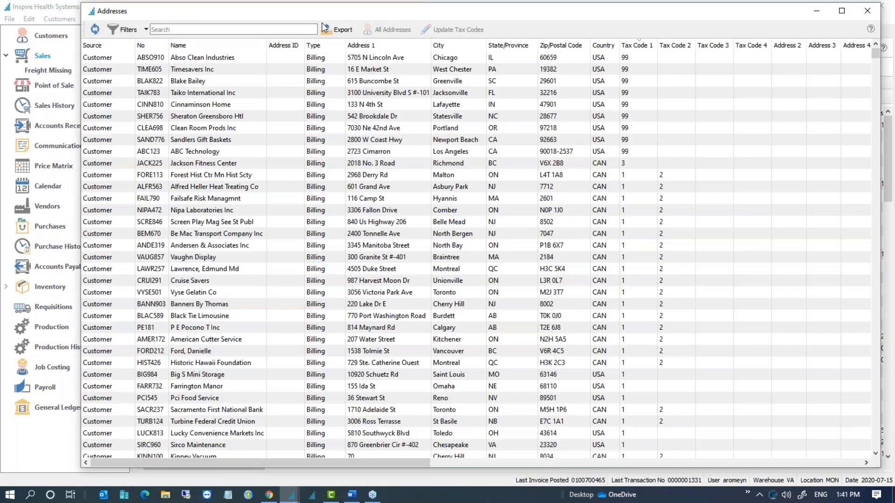
pyautogui.moveTo(466, 13); pyautogui.dragTo(415, 21)
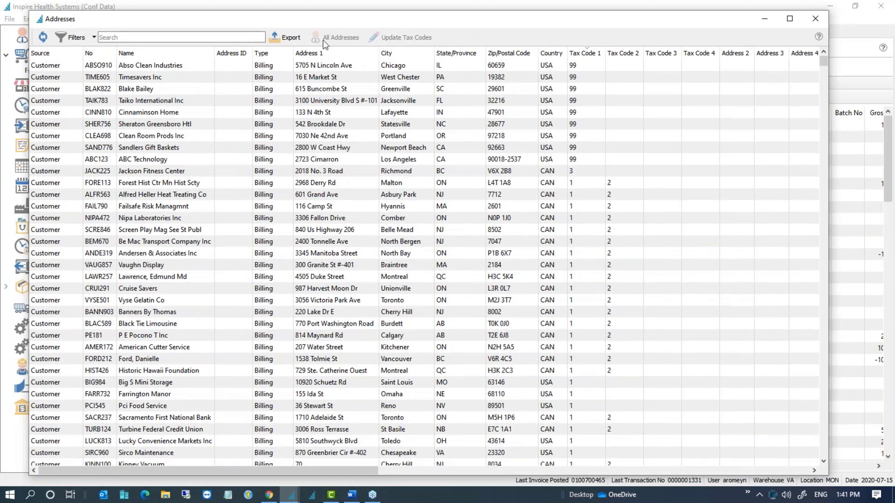
pyautogui.click(341, 183)
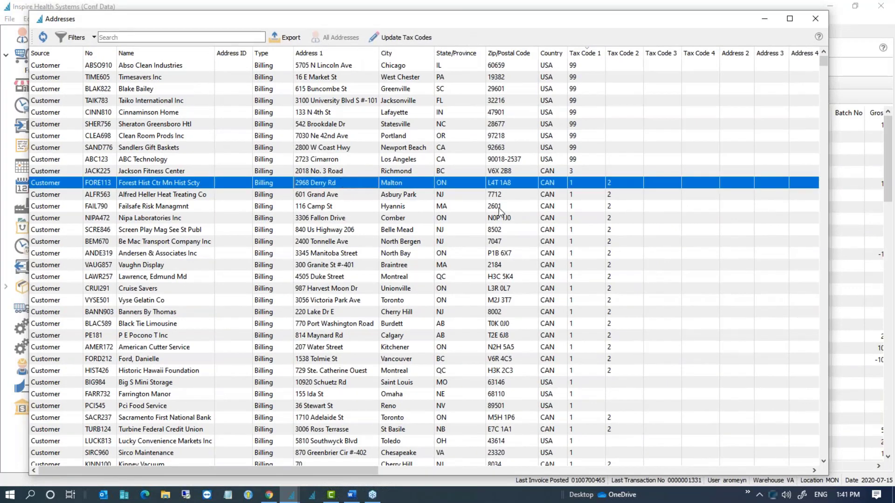
pyautogui.click(851, 265)
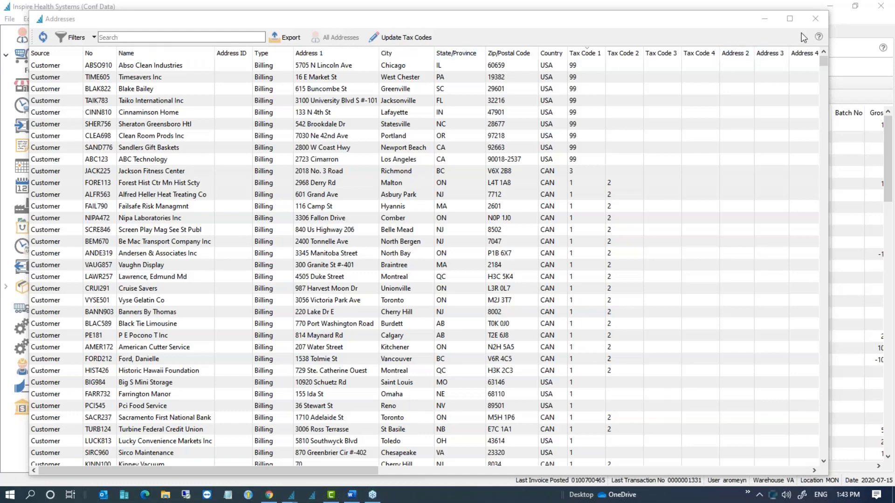
# Step: Close the Addresses window and switch to the Vendors list
pyautogui.click(815, 21)
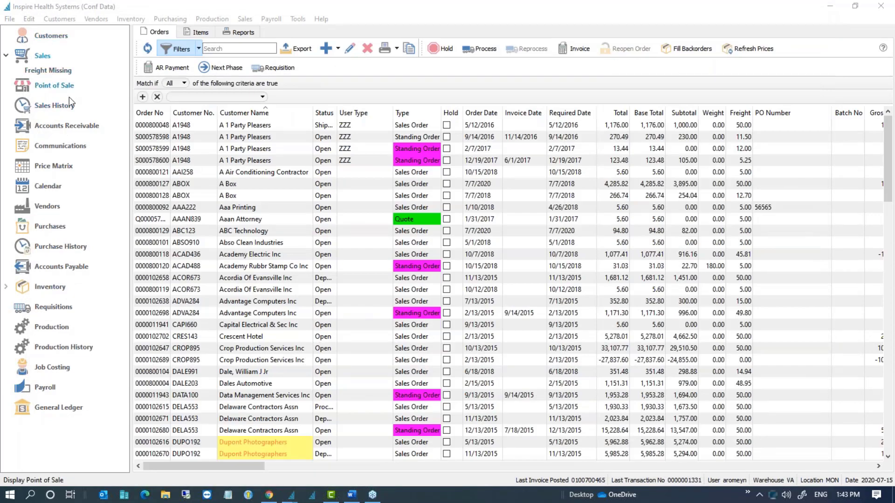
pyautogui.click(46, 208)
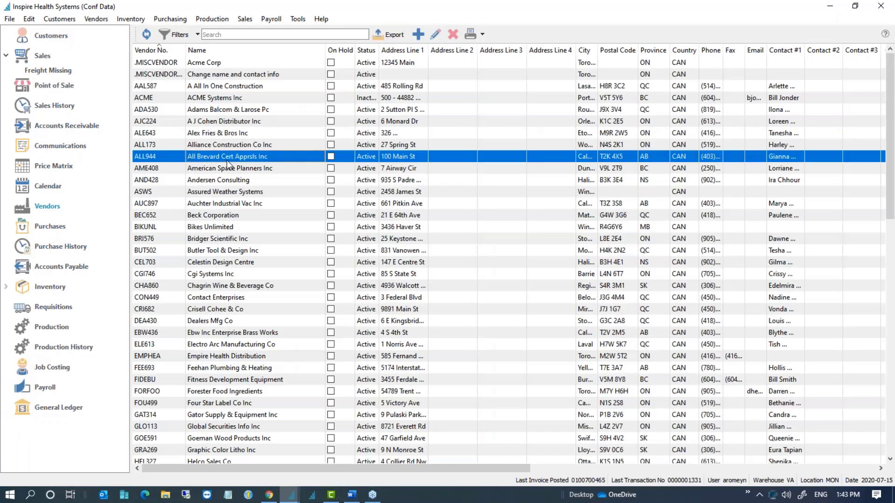
# Step: Open vendor ALL944 and start a new Remit to address with a test name
pyautogui.doubleClick(227, 159)
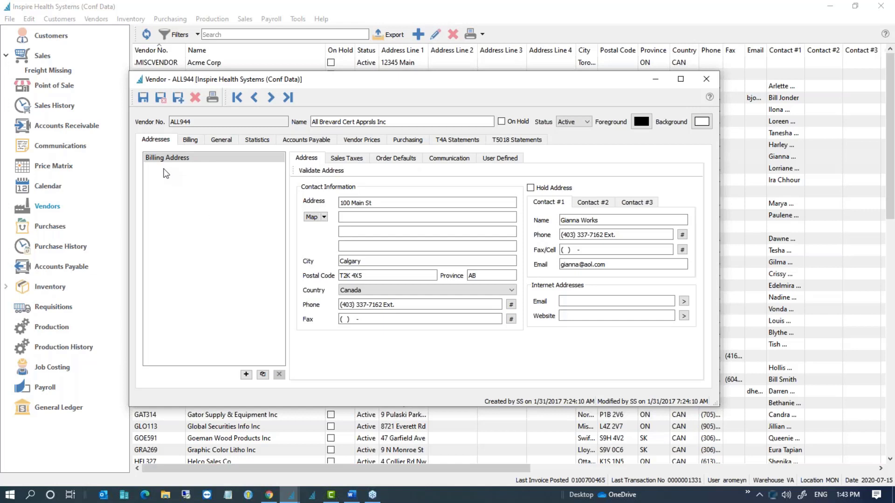
pyautogui.click(246, 374)
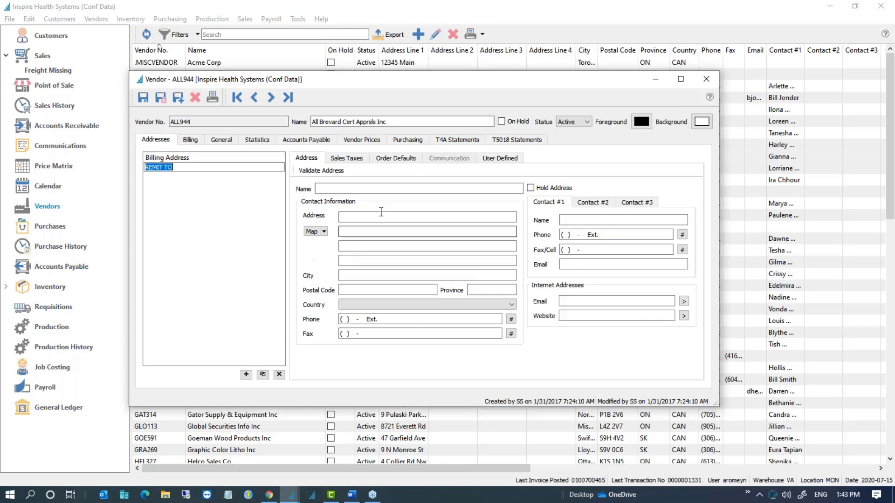
pyautogui.write('Remit to')
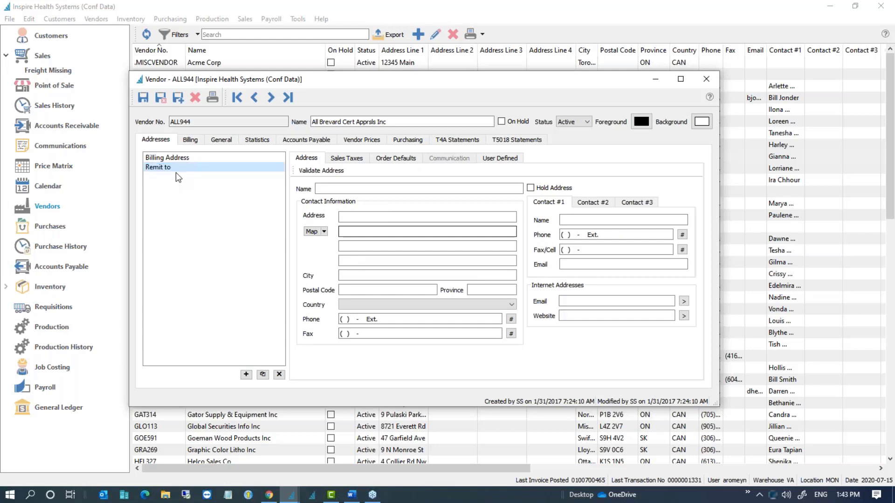
pyautogui.press('Return')
pyautogui.click(330, 187)
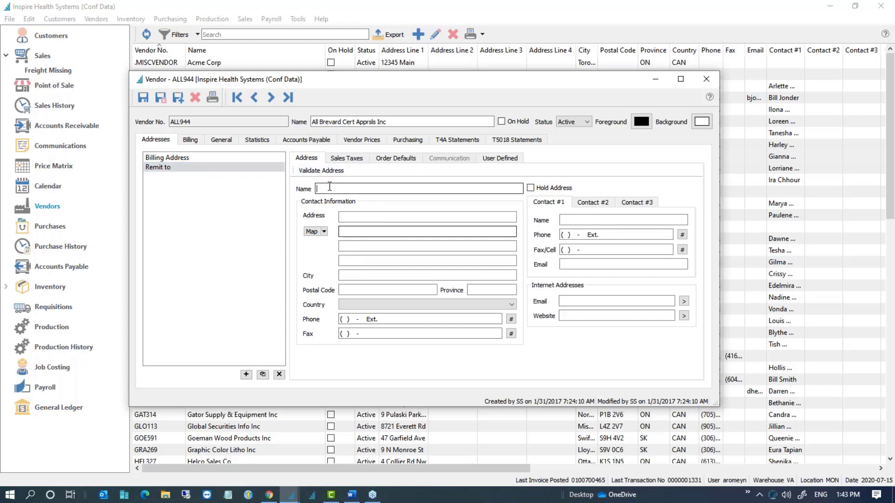
pyautogui.write('ttFHGTGHGJ')
pyautogui.press('Tab')
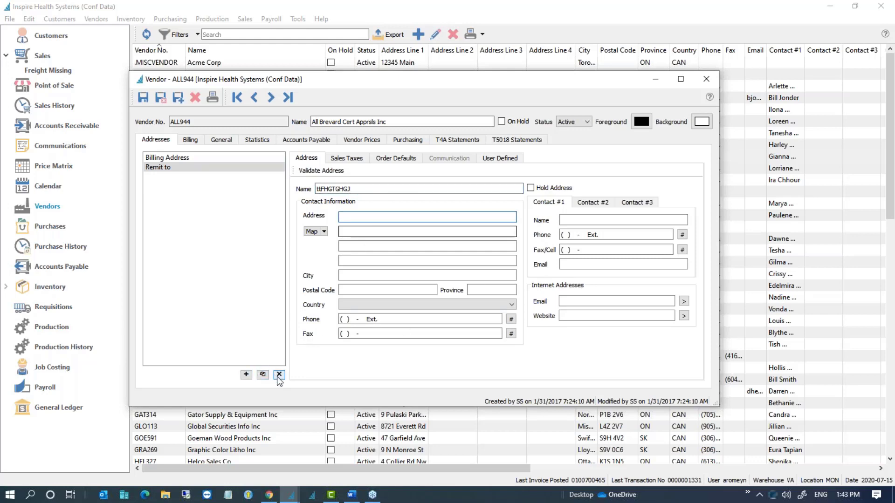
pyautogui.click(244, 278)
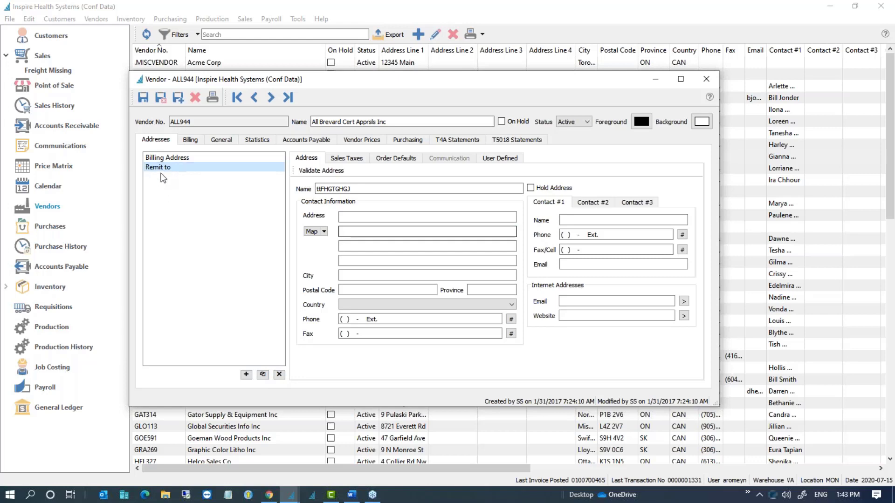
# Step: Close ALL944 discarding the changes, and open vendor AME408, American Space Planners Inc
pyautogui.click(704, 79)
pyautogui.click(433, 264)
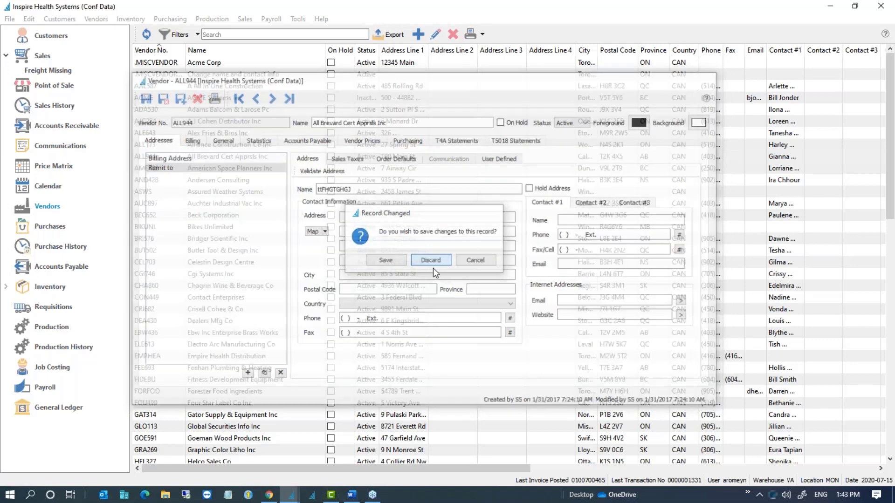
pyautogui.doubleClick(241, 168)
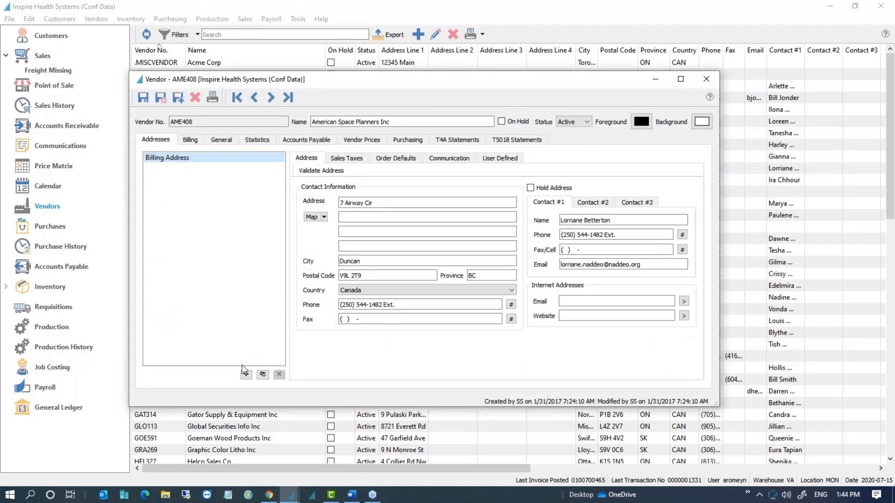
# Step: Start a Remit to address on AME408, then close the record, answering the Record Changed prompt
pyautogui.click(246, 375)
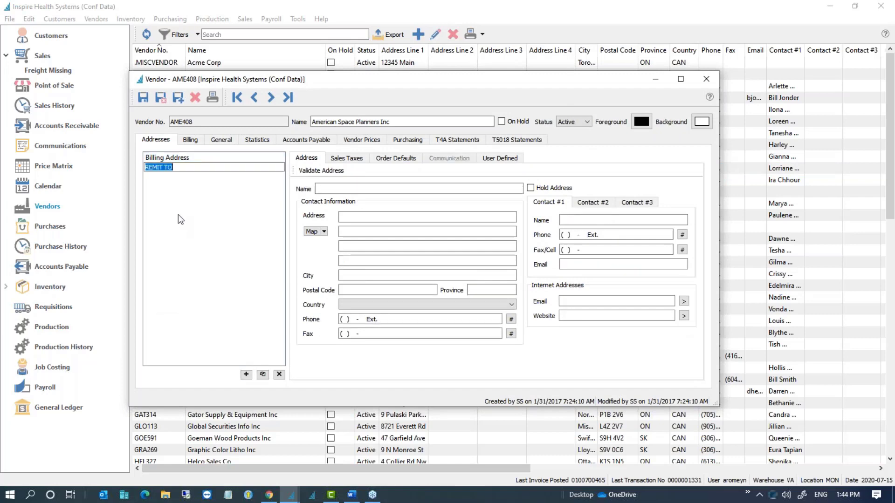
pyautogui.click(359, 188)
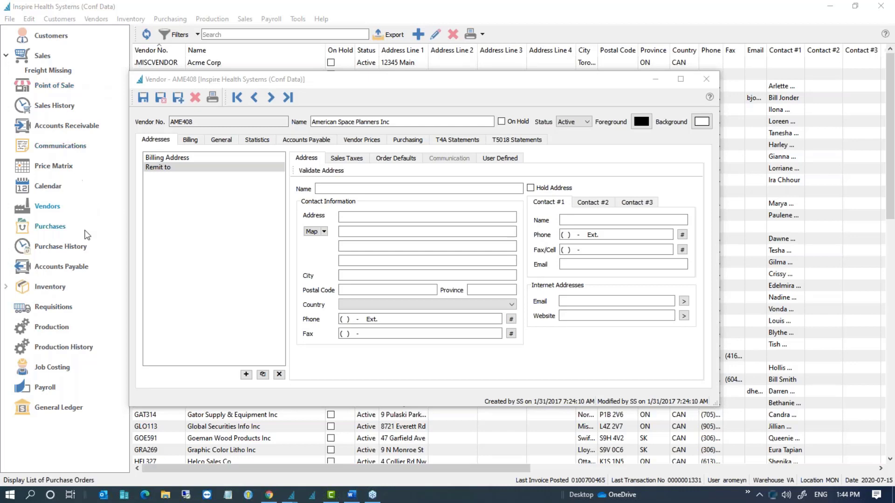
pyautogui.click(706, 79)
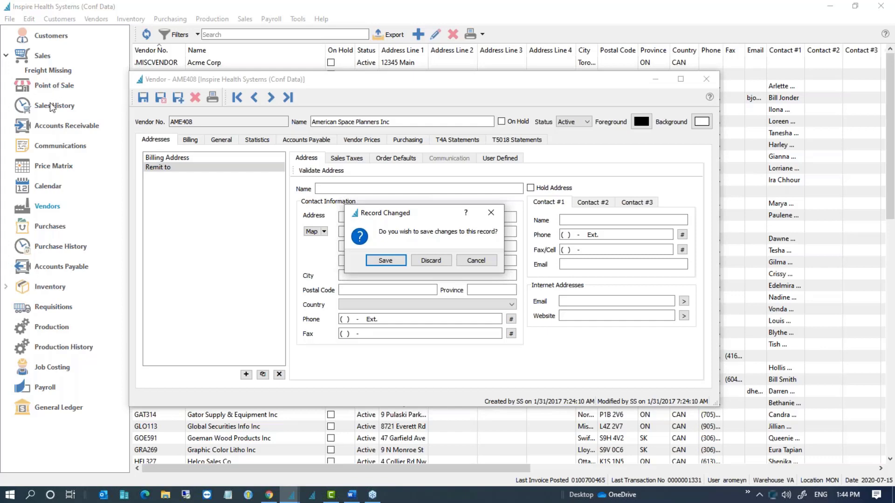
pyautogui.click(438, 259)
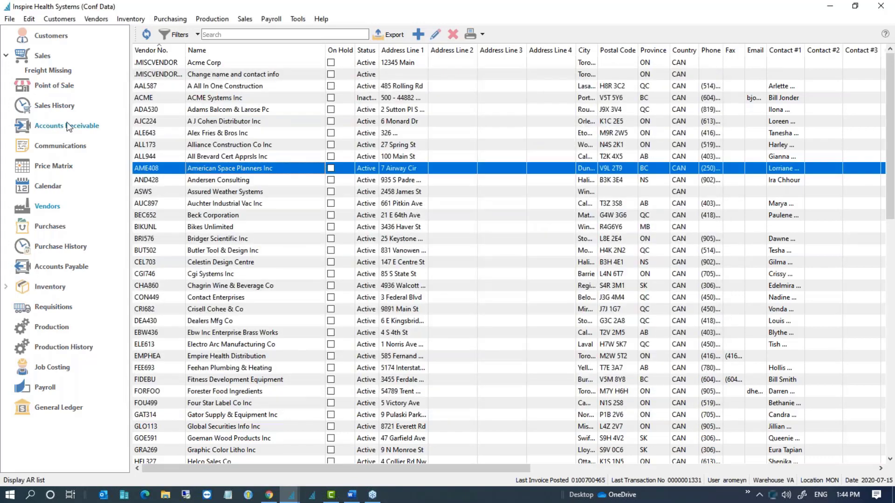
# Step: Open Sales History, switch to its Items lines and check the available columns
pyautogui.click(55, 107)
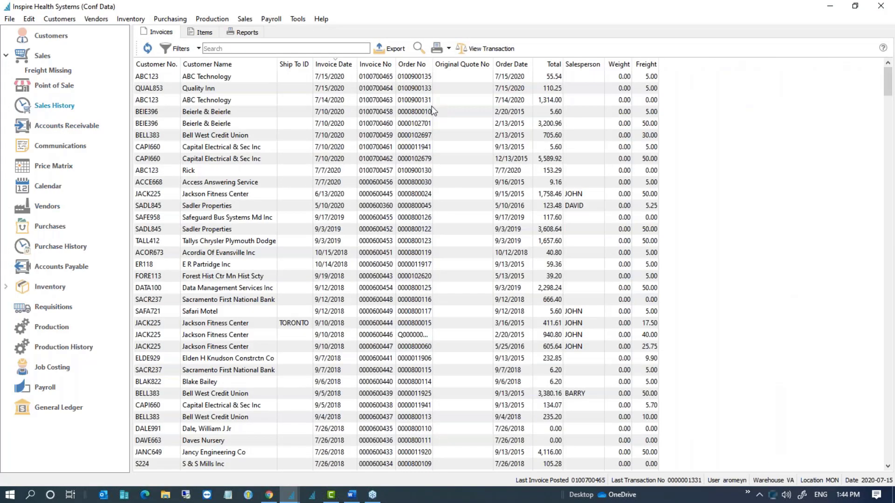
pyautogui.rightClick(271, 66)
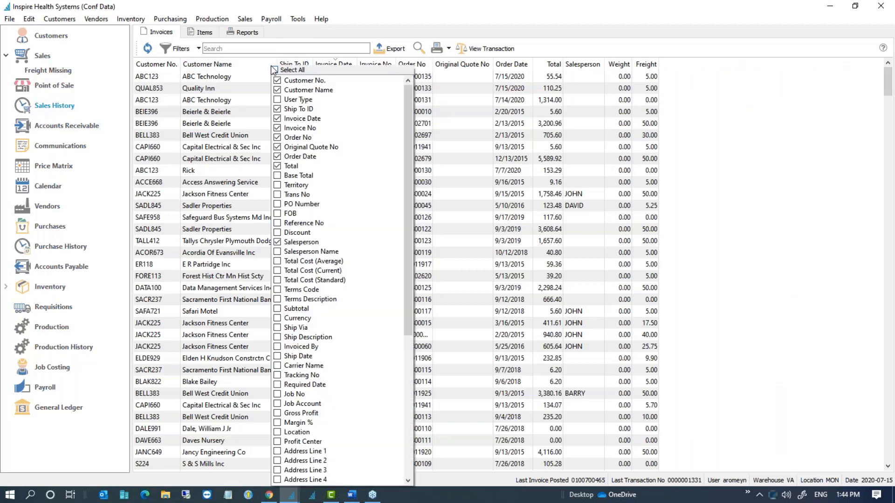
pyautogui.click(208, 35)
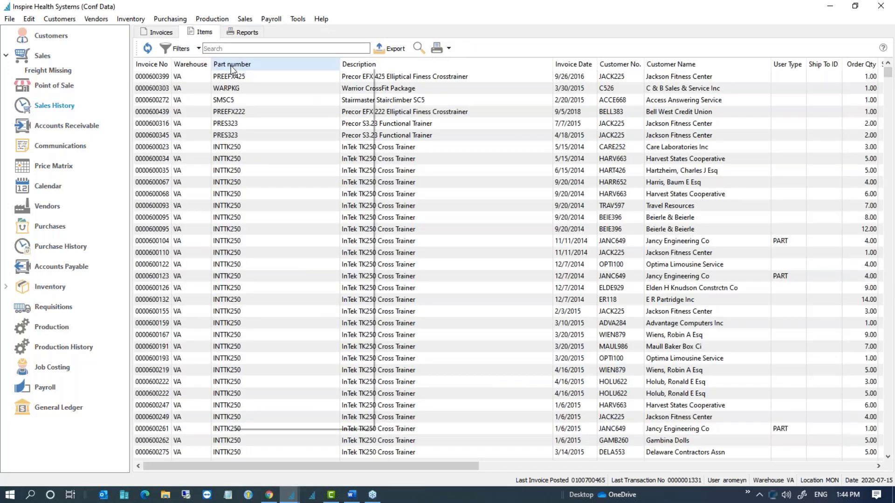
pyautogui.rightClick(231, 66)
pyautogui.scroll(-1, 274, 219)
pyautogui.scroll(1, 305, 324)
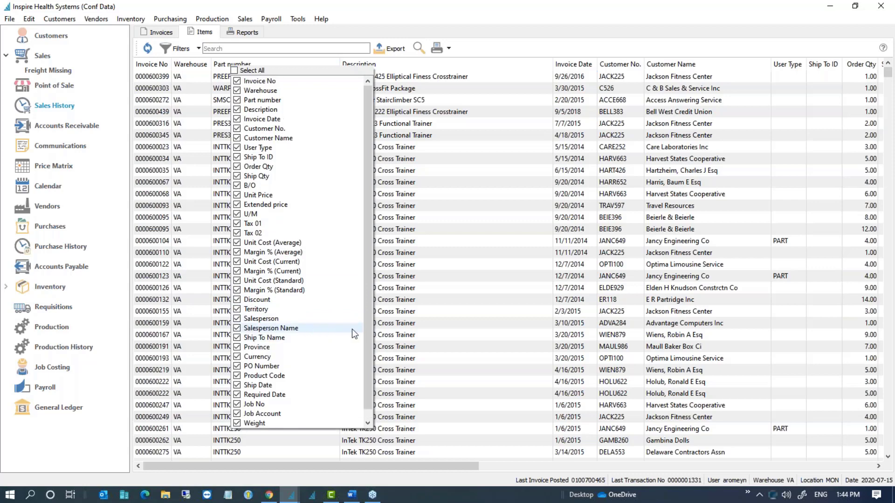
pyautogui.click(462, 261)
pyautogui.click(461, 257)
# Step: Search the item lines for TORONTO, correcting the misspelled TRONTO, and review the matches
pyautogui.click(234, 48)
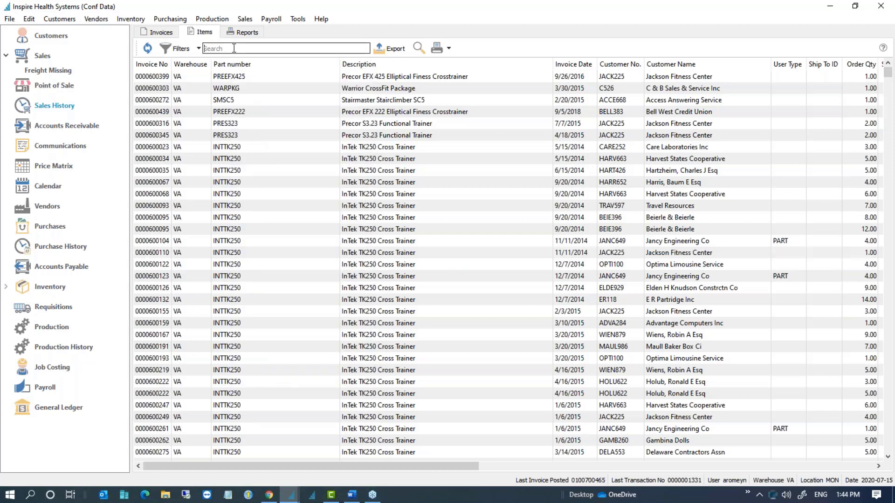
pyautogui.write('T')
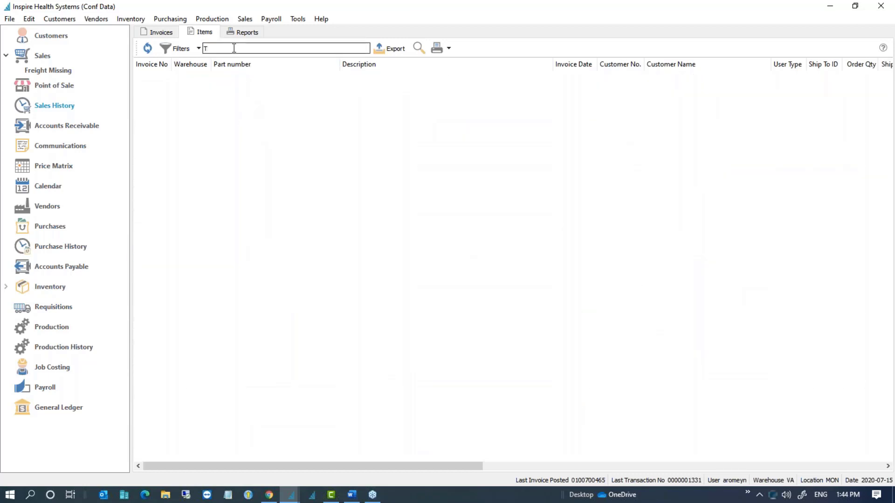
pyautogui.write('RONTO')
pyautogui.doubleClick(234, 48)
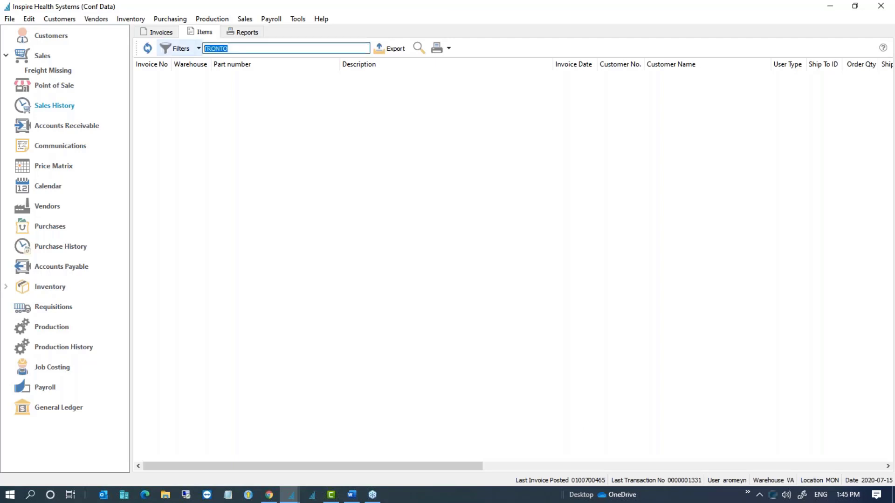
pyautogui.write('TORONTO')
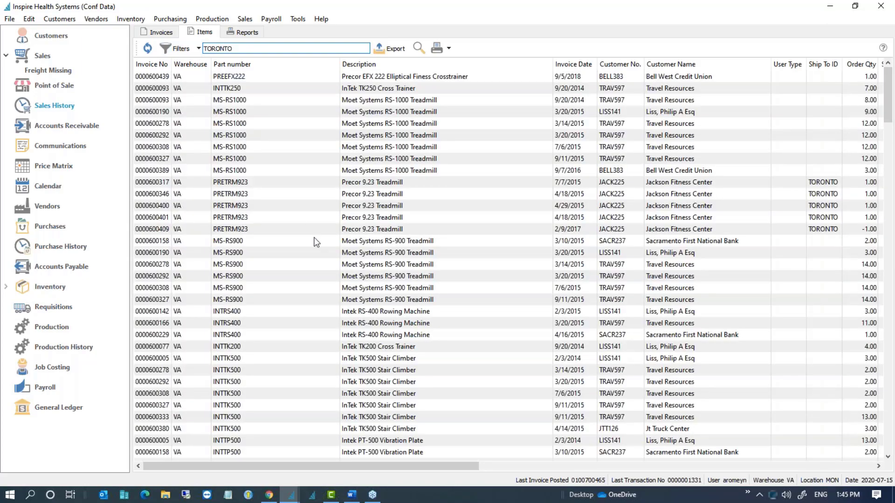
pyautogui.scroll(-9, 452, 268)
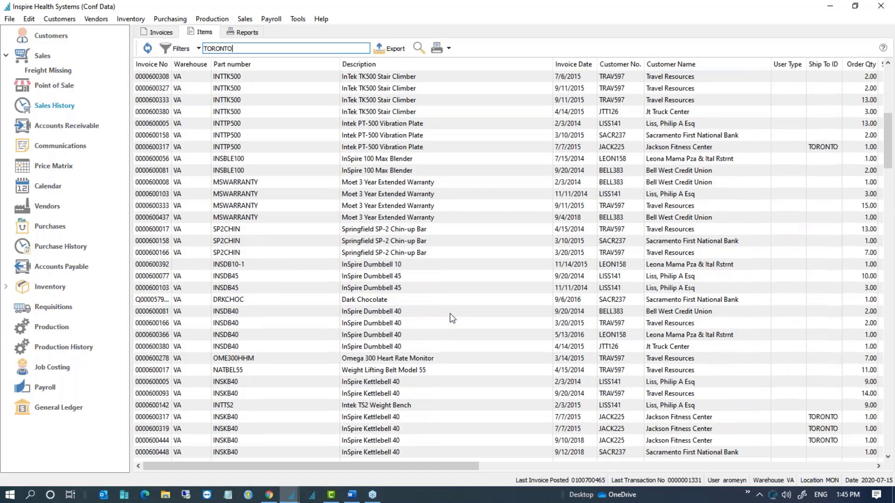
pyautogui.scroll(-9, 453, 317)
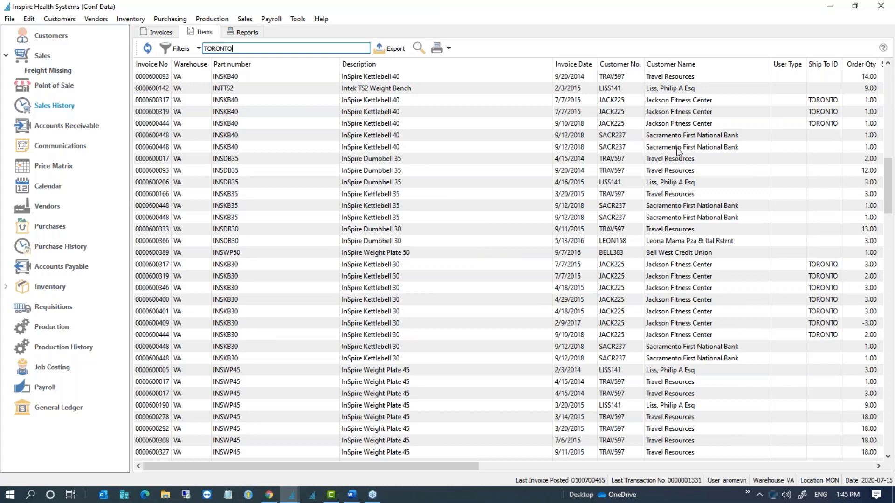
pyautogui.click(680, 346)
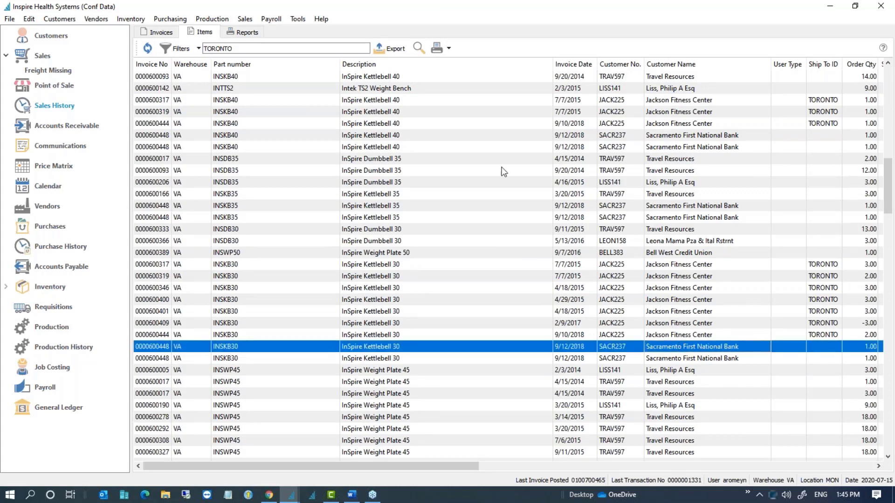
pyautogui.doubleClick(263, 49)
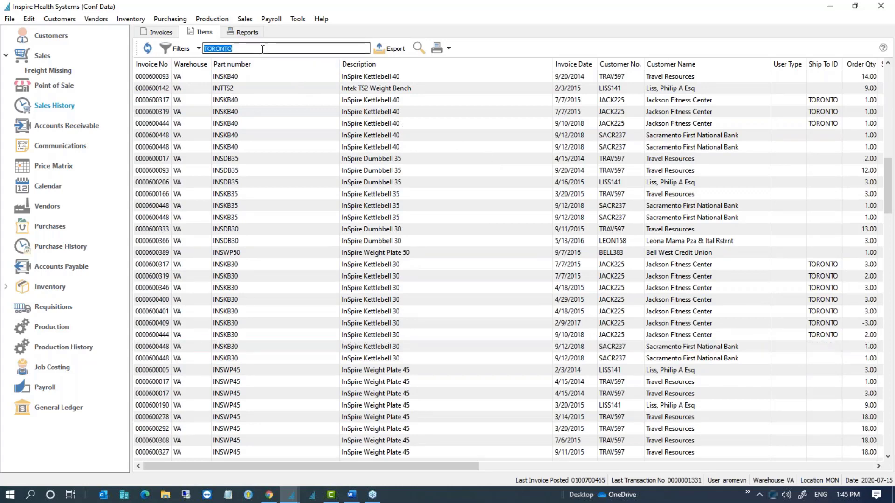
# Step: Search the item lines for VANCOUVER and autofit the Part number column
pyautogui.write('VANCOUV')
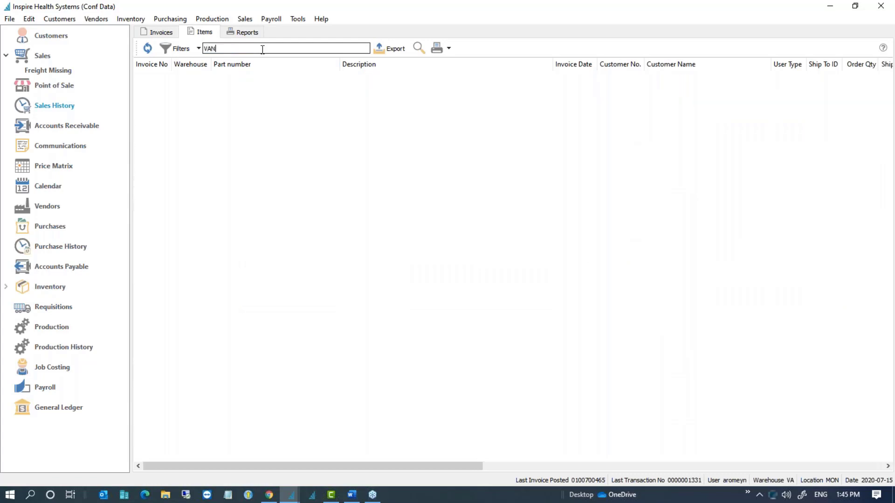
pyautogui.write('ER')
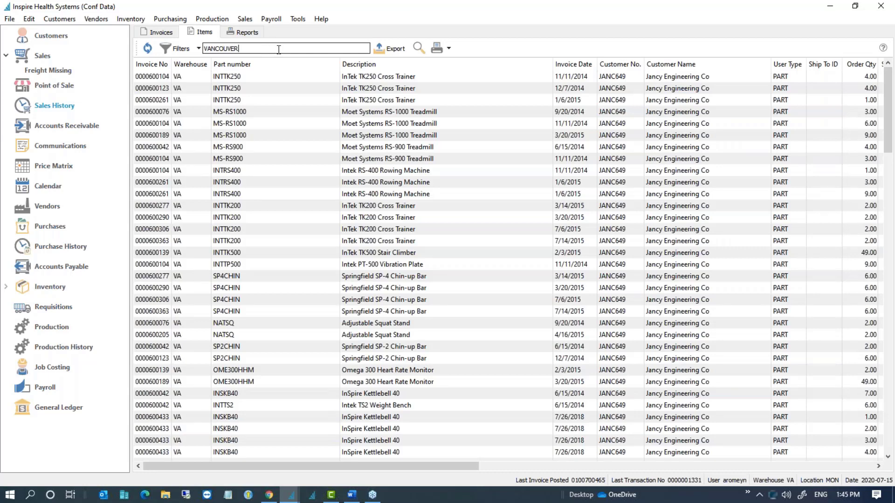
pyautogui.moveTo(278, 50); pyautogui.dragTo(177, 51)
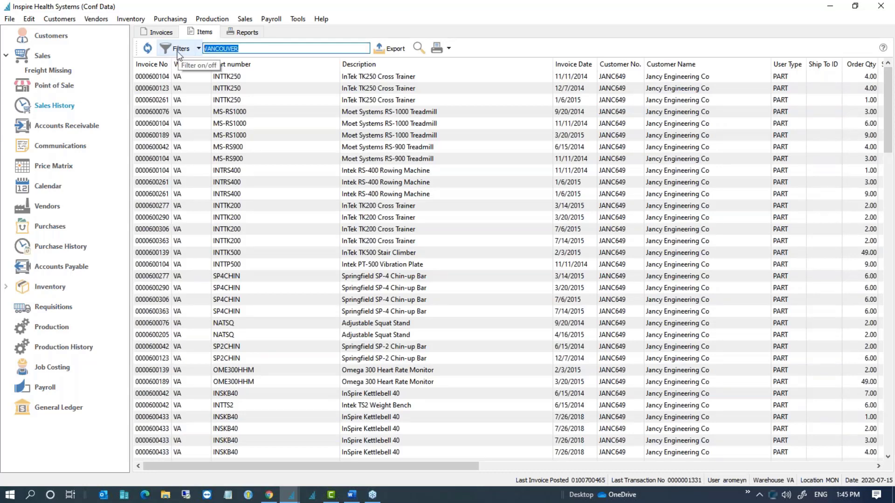
pyautogui.doubleClick(340, 64)
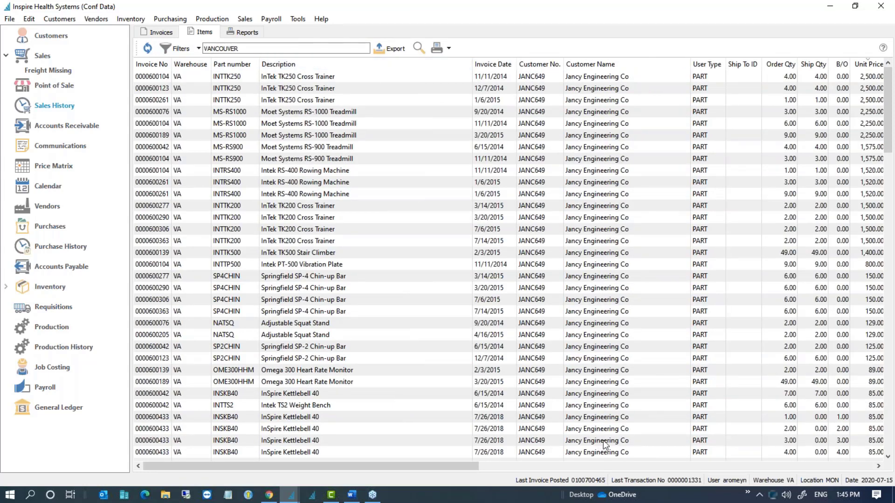
pyautogui.click(851, 466)
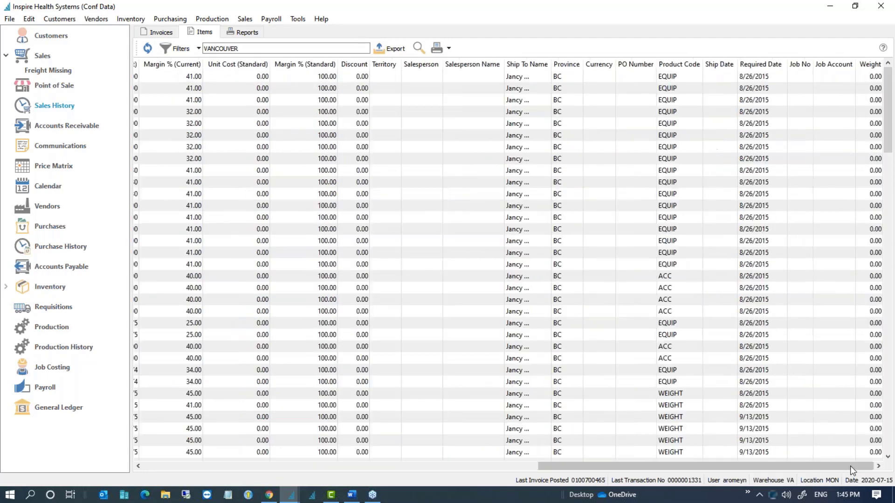
pyautogui.moveTo(850, 466); pyautogui.dragTo(397, 465)
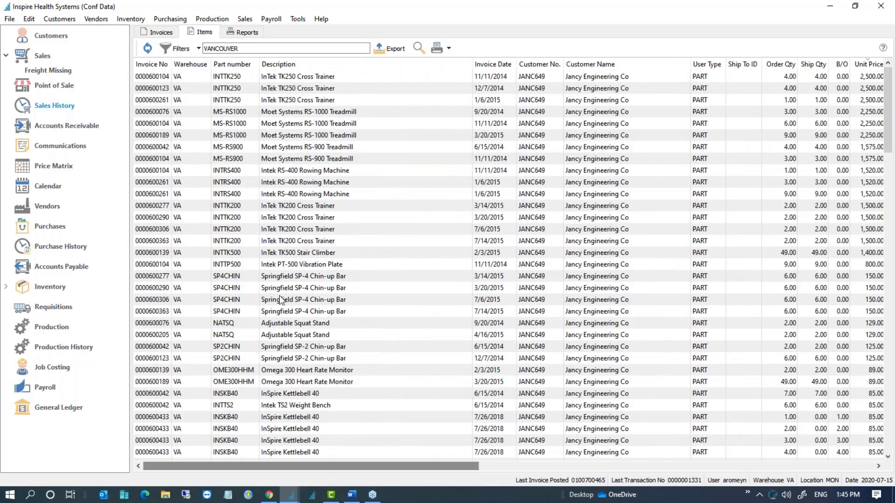
# Step: Sort the VANCOUVER item lines by invoice number
pyautogui.click(152, 65)
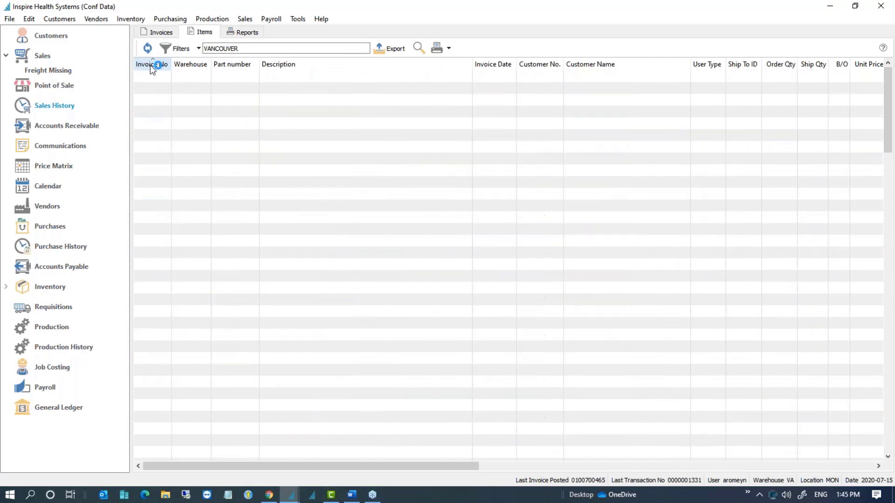
pyautogui.click(158, 77)
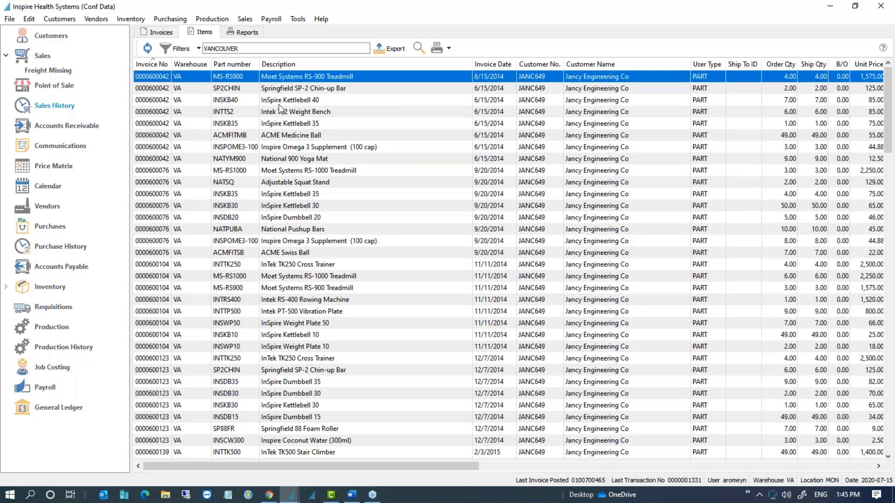
pyautogui.click(251, 96)
pyautogui.click(236, 82)
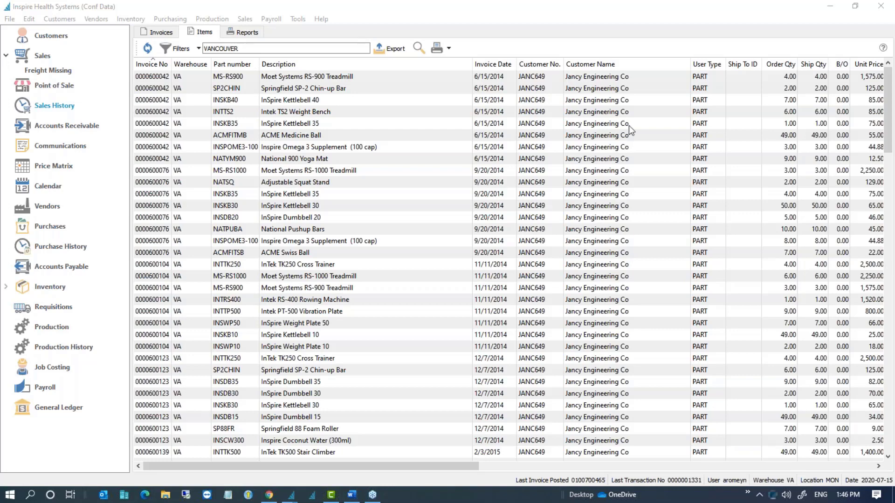
pyautogui.click(66, 25)
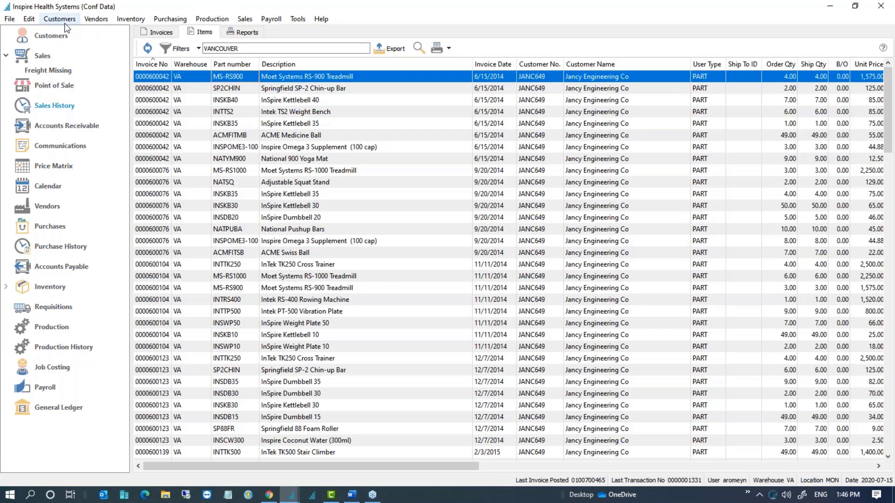
# Step: Open Customers > Customer Addresses and add a filter criteria row, showing its field list
pyautogui.click(66, 19)
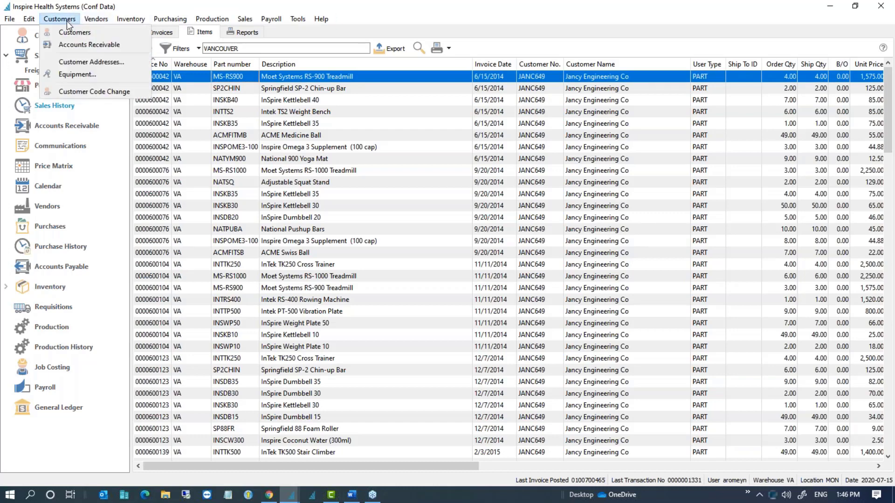
pyautogui.click(86, 63)
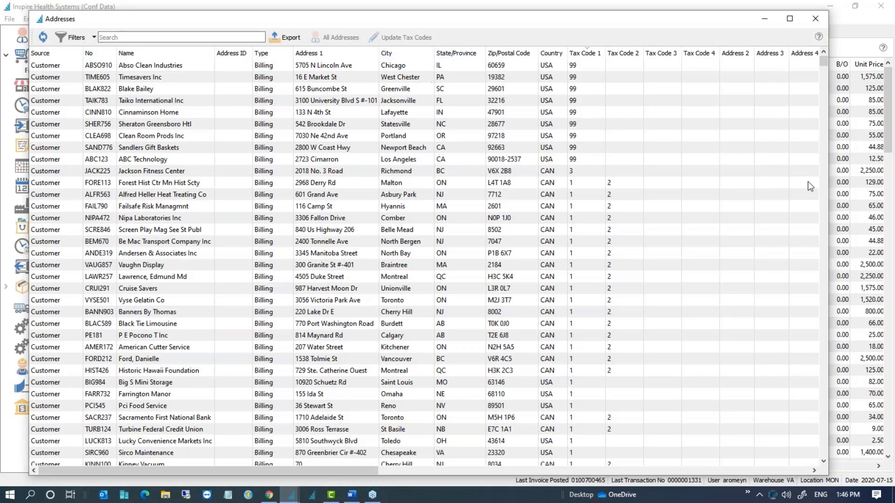
pyautogui.click(94, 38)
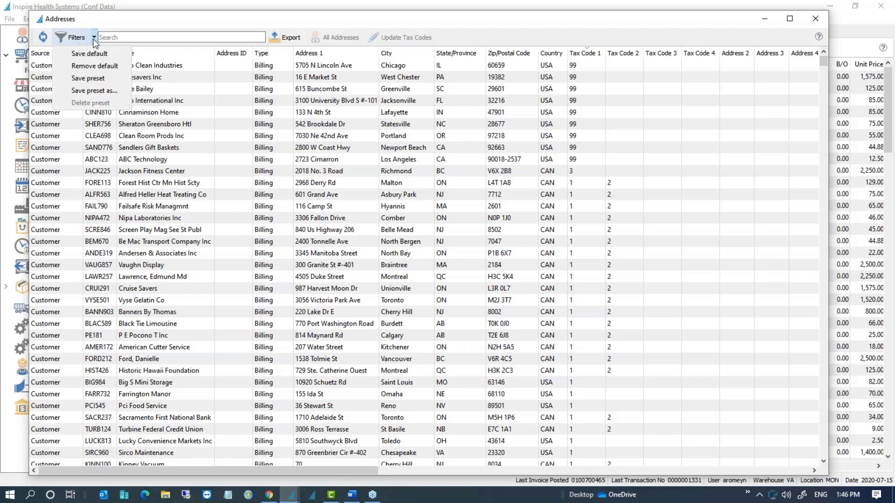
pyautogui.click(100, 54)
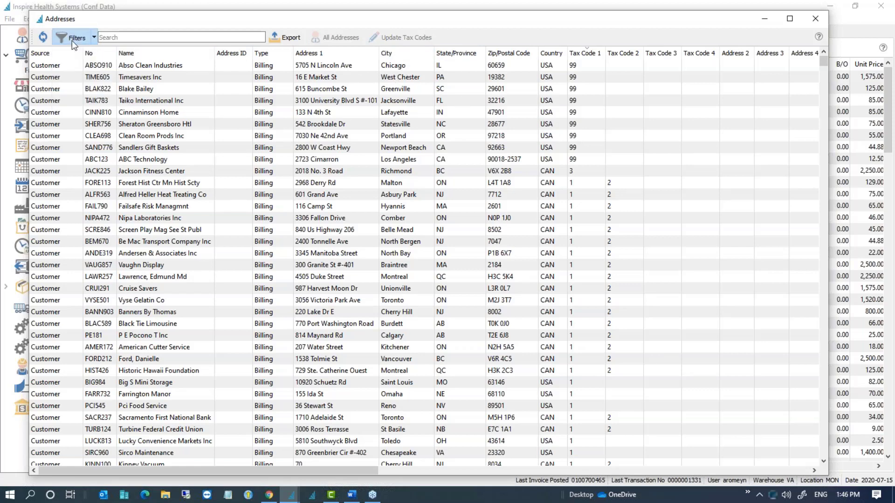
pyautogui.click(72, 40)
pyautogui.click(92, 68)
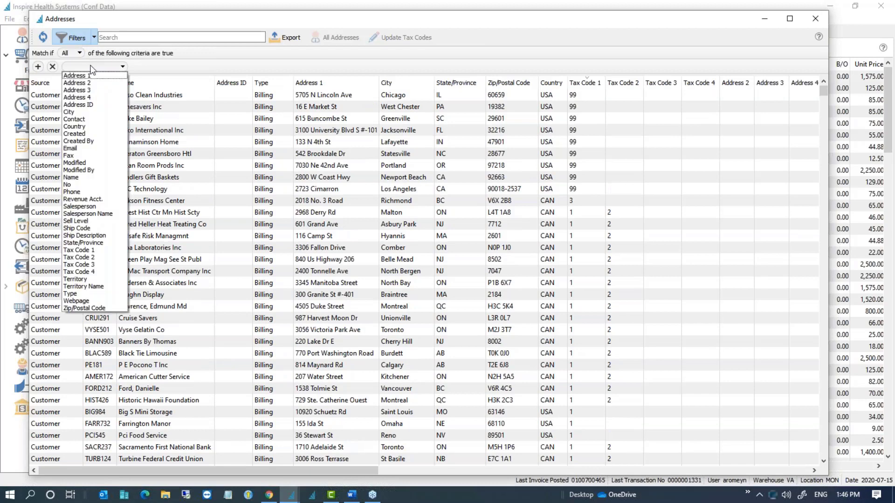
# Step: Filter the addresses to City contains CAL, review the matching rows, then close the list
pyautogui.click(83, 112)
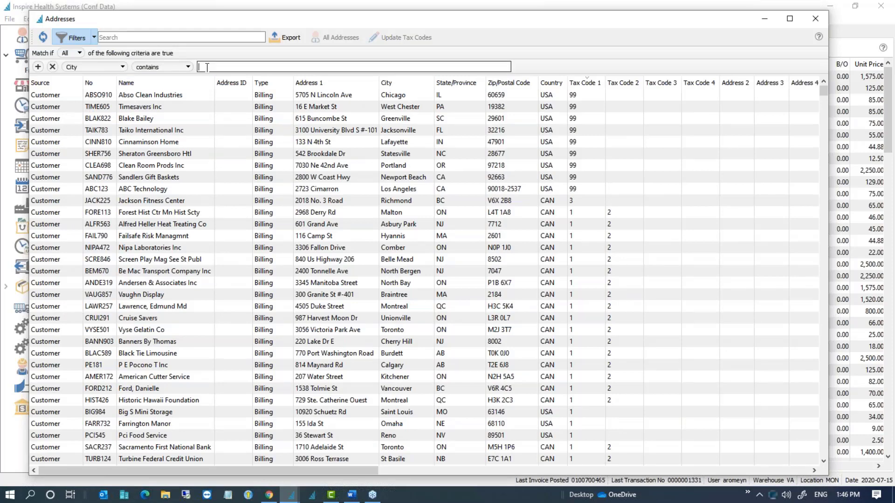
pyautogui.write('CA')
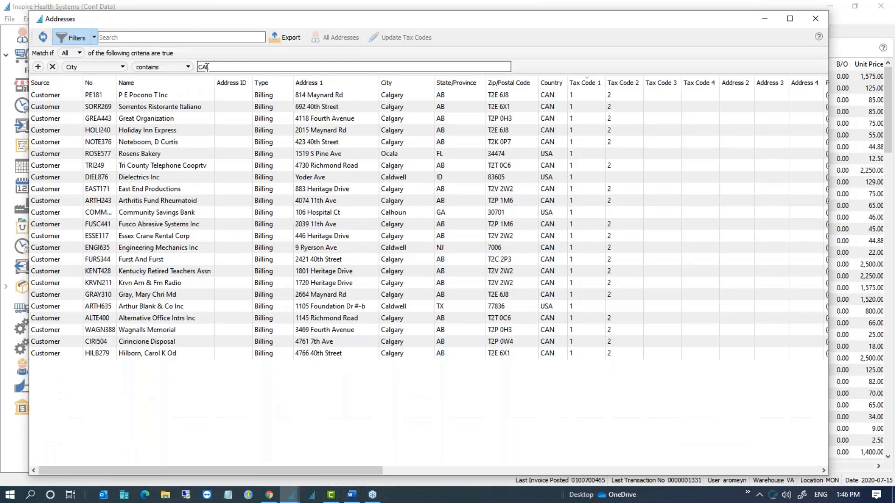
pyautogui.write('L')
pyautogui.click(411, 213)
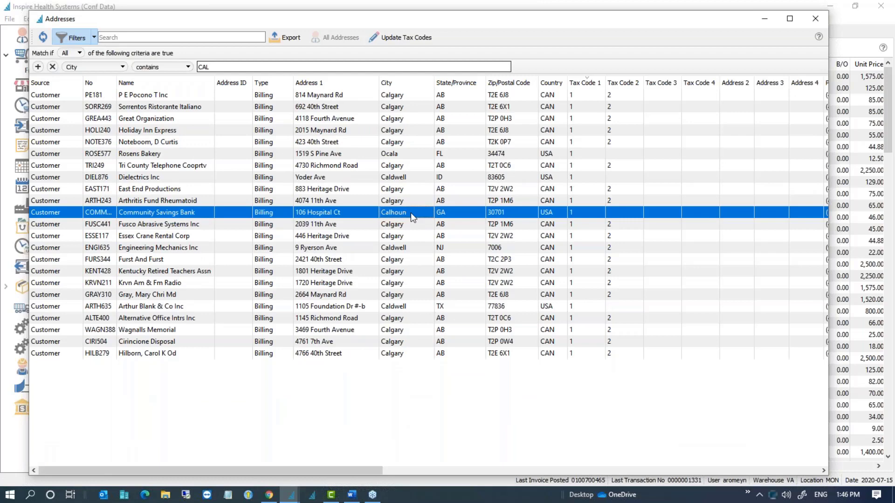
pyautogui.click(239, 68)
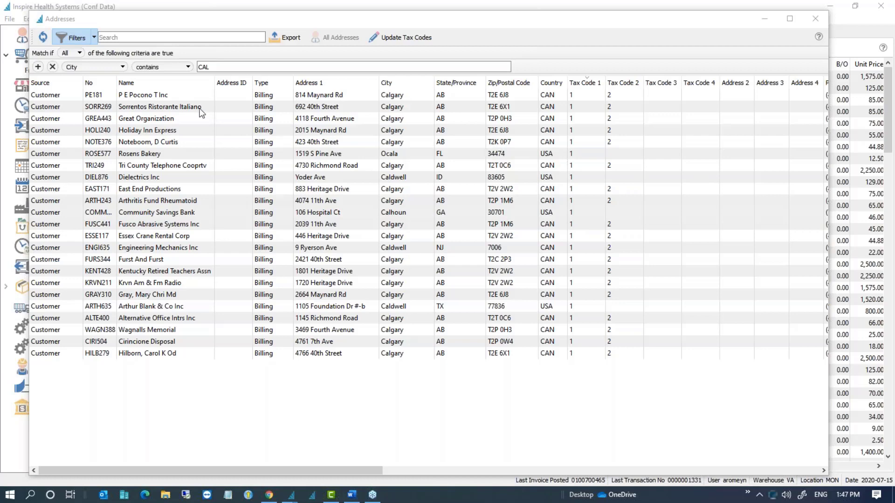
pyautogui.click(175, 106)
pyautogui.click(169, 98)
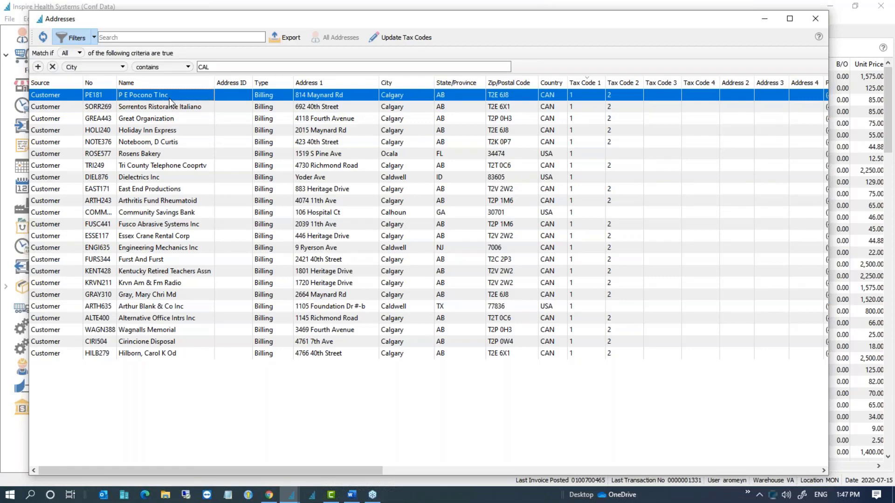
pyautogui.click(403, 250)
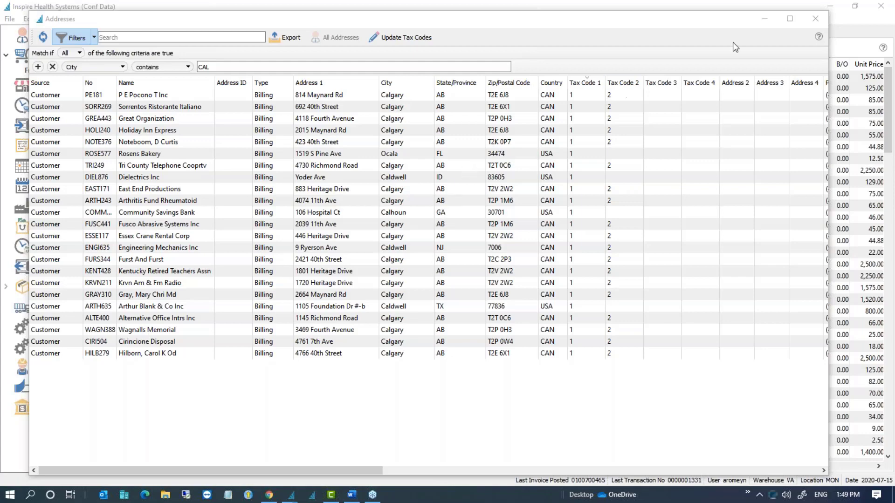
pyautogui.click(821, 20)
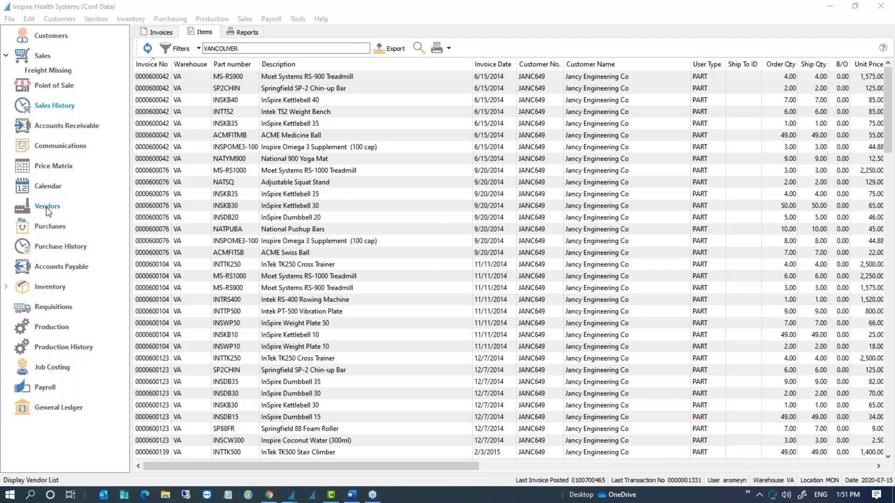
pyautogui.click(50, 224)
pyautogui.click(201, 160)
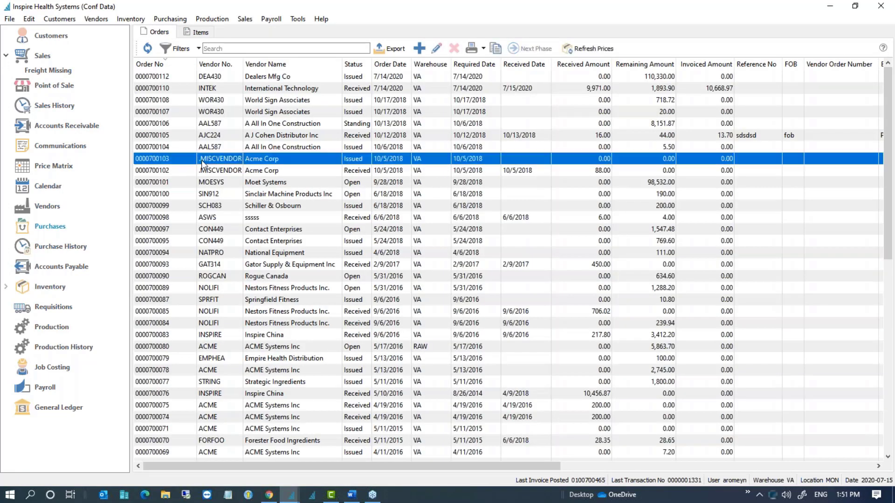
pyautogui.doubleClick(201, 160)
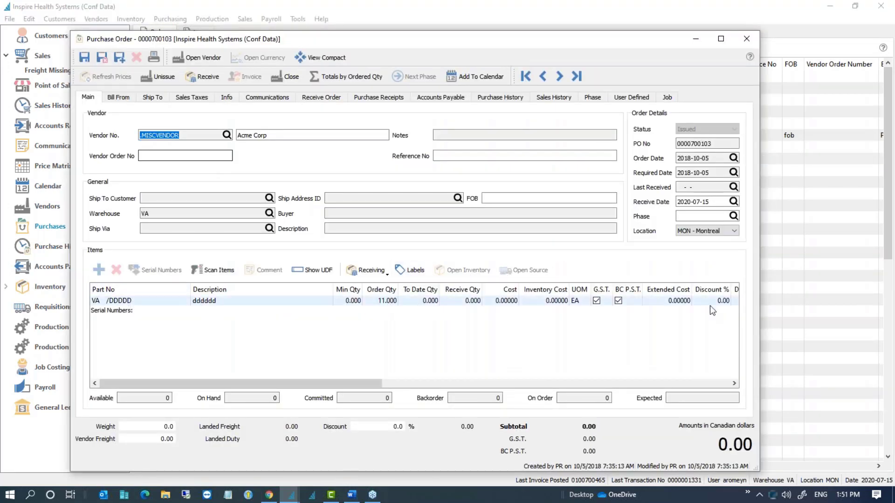
pyautogui.rightClick(277, 295)
pyautogui.scroll(-8, 360, 389)
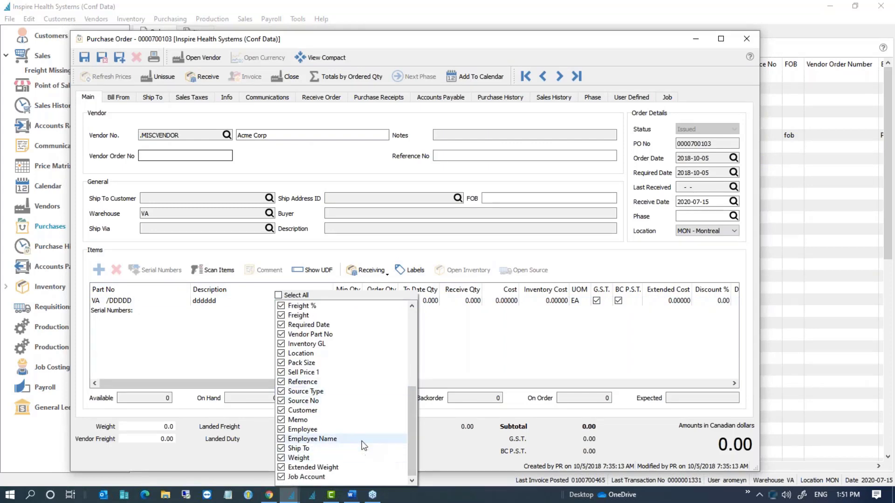
pyautogui.scroll(5, 361, 444)
pyautogui.scroll(1, 364, 443)
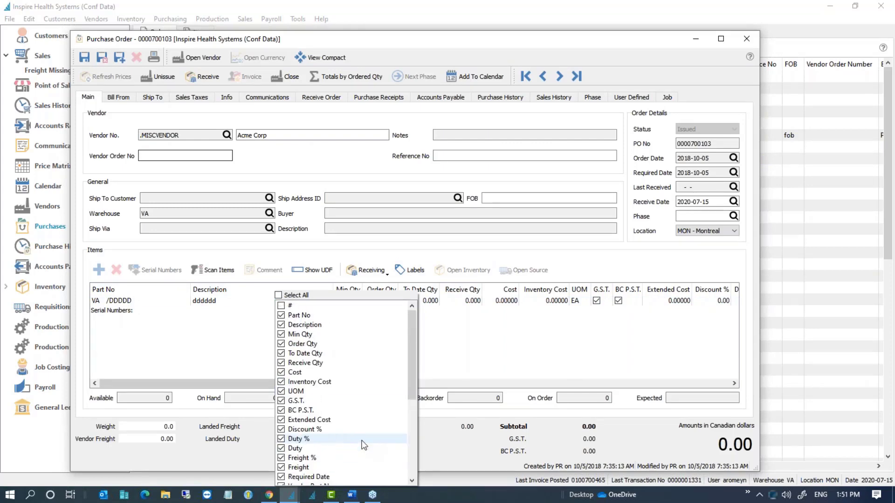
pyautogui.click(281, 306)
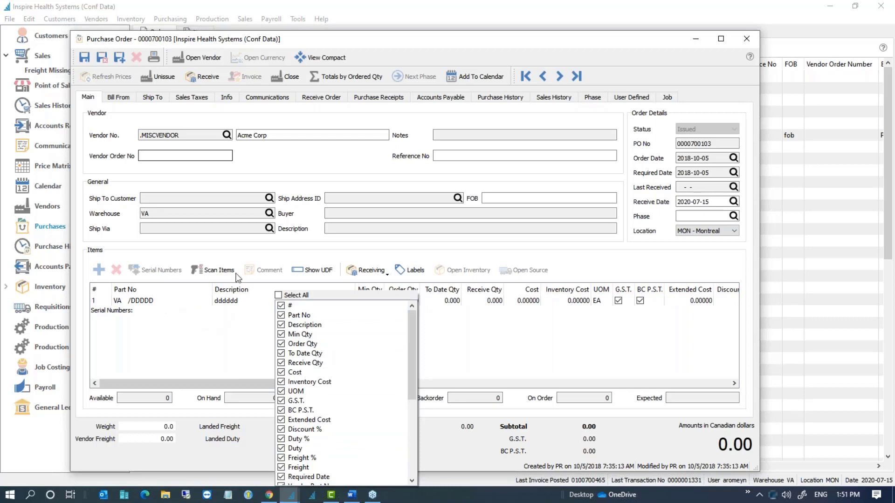
pyautogui.click(558, 78)
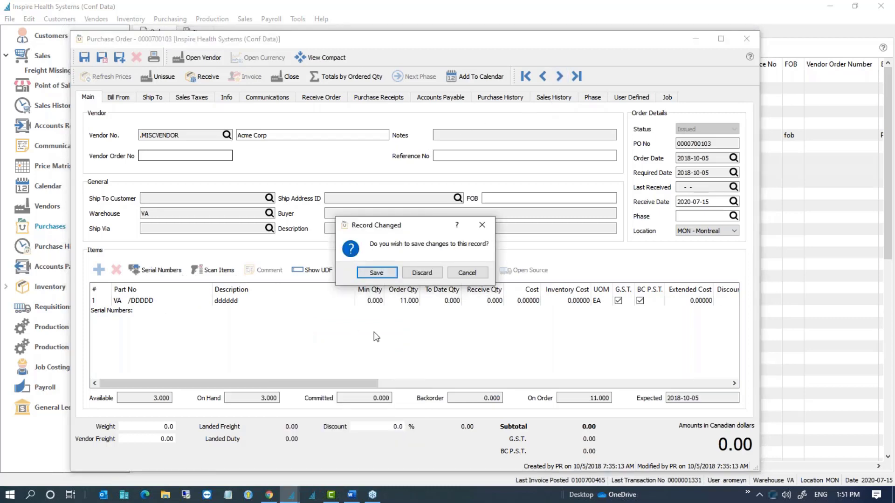
pyautogui.click(422, 274)
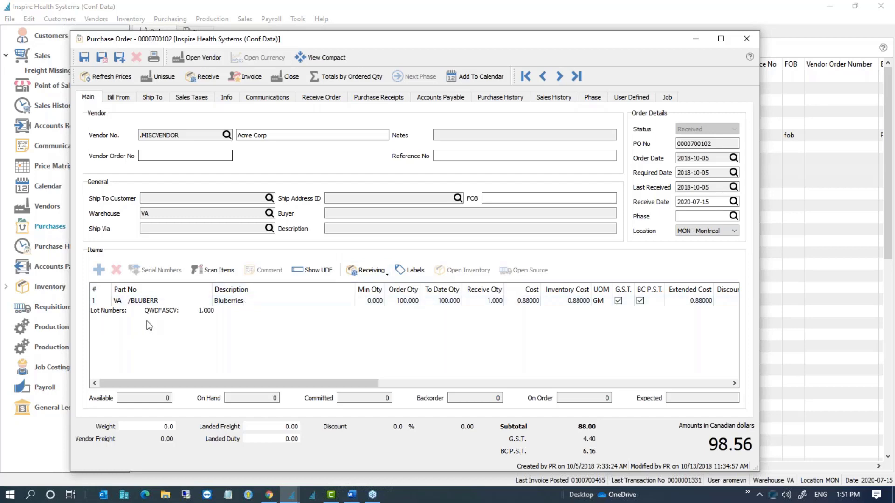
pyautogui.click(747, 38)
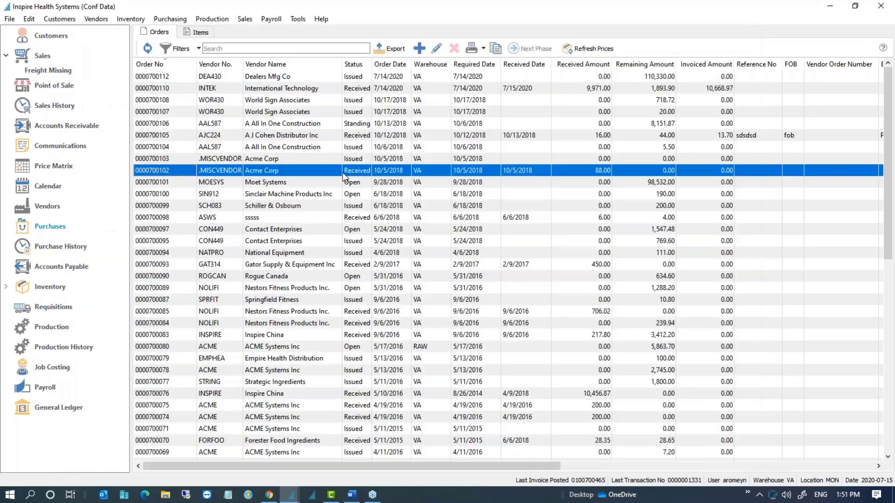
# Step: Start a new purchase order for vendor AJC224, A J Cohen Distributor Inc
pyautogui.click(420, 48)
pyautogui.write('D')
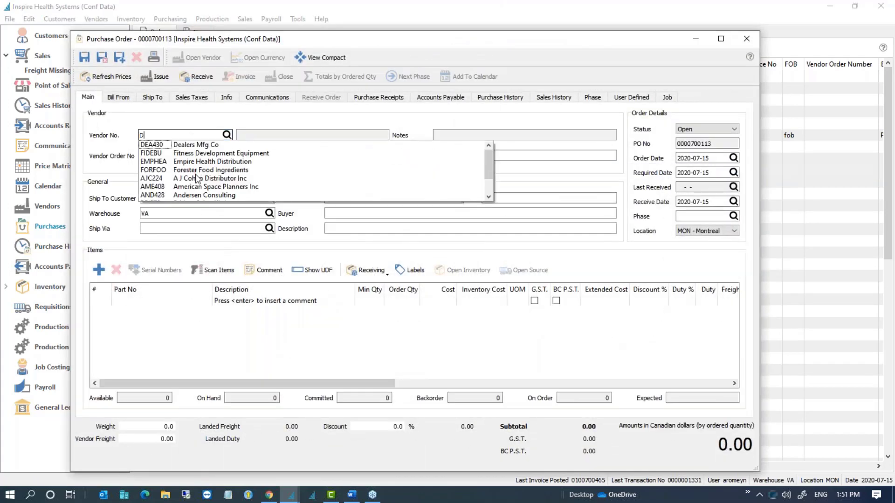
pyautogui.click(196, 176)
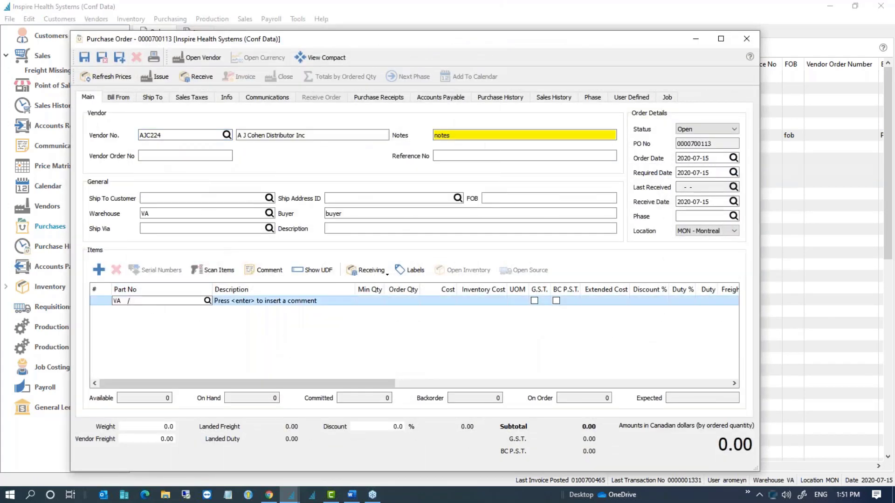
# Step: Add the /INSPKBKIT InSpire Kettlebell Kit, accepting all nine of its component items
pyautogui.write('INSPE')
pyautogui.press('BackSpace')
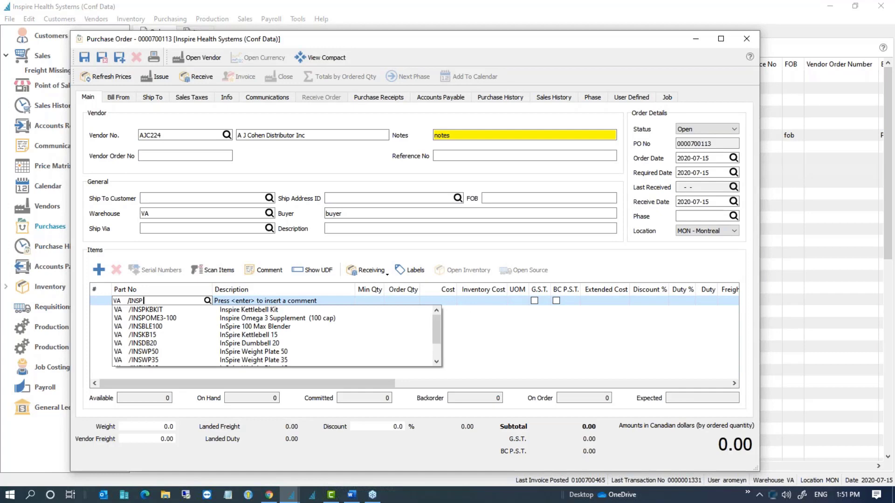
pyautogui.press('Return')
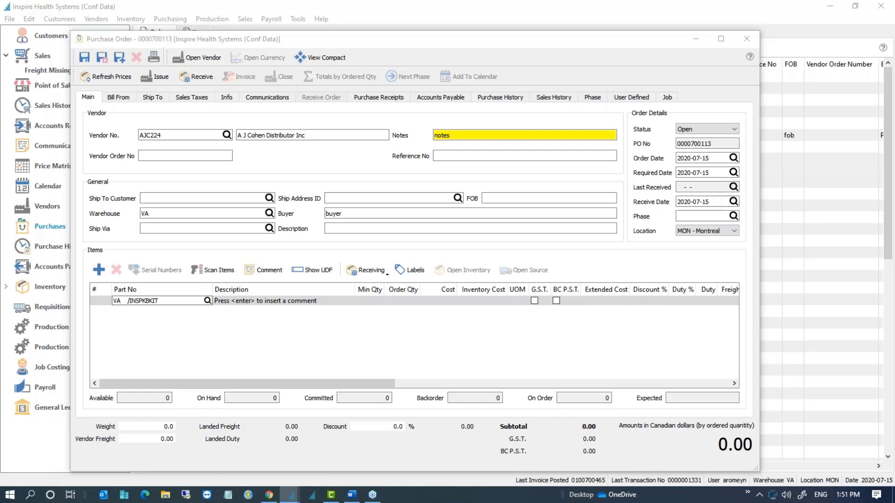
pyautogui.press('Return')
pyautogui.moveTo(547, 90); pyautogui.dragTo(317, 113)
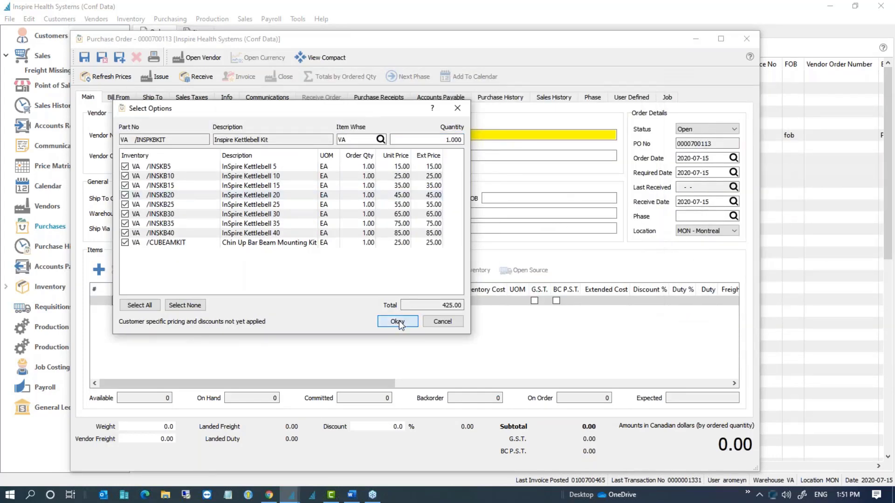
pyautogui.click(398, 322)
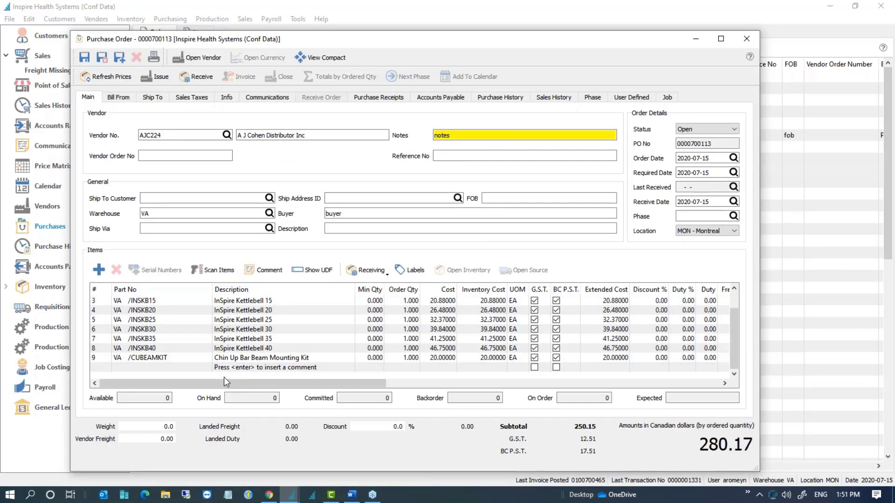
pyautogui.click(103, 365)
# Step: Try Part No and Description sorts on the nine item lines, finishing sorted by Description
pyautogui.click(170, 291)
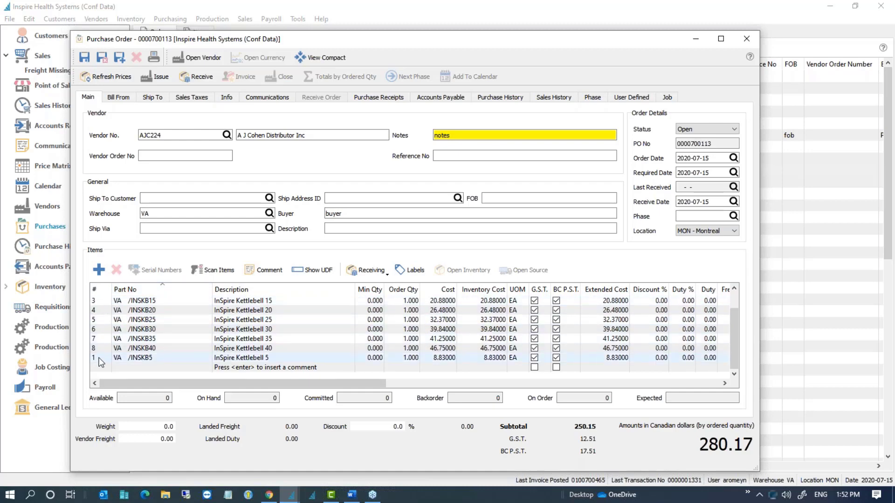
pyautogui.click(170, 292)
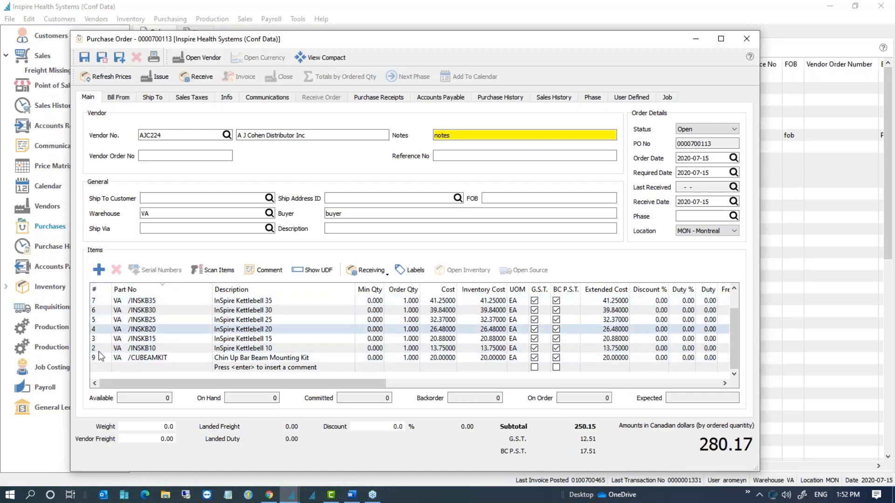
pyautogui.click(175, 291)
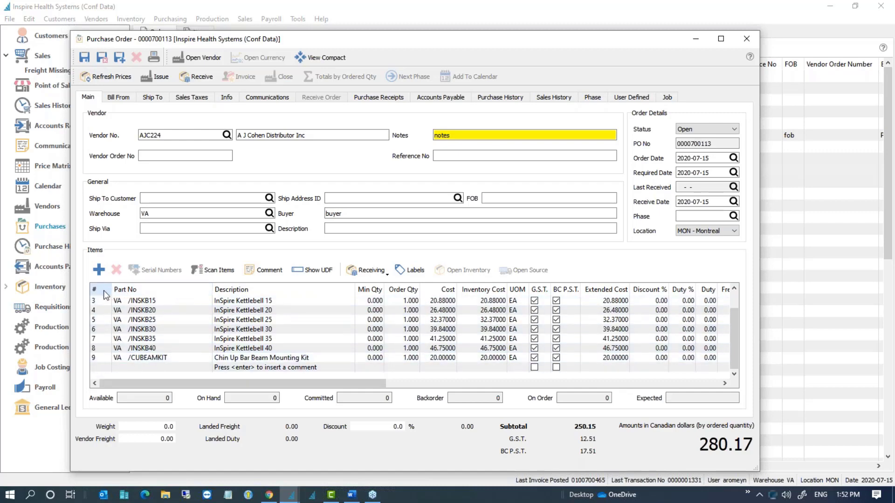
pyautogui.scroll(1, 102, 299)
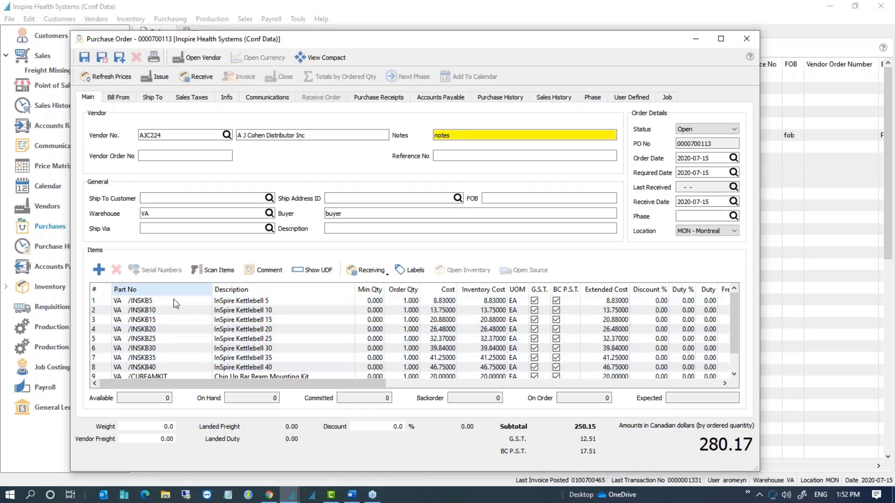
pyautogui.click(271, 291)
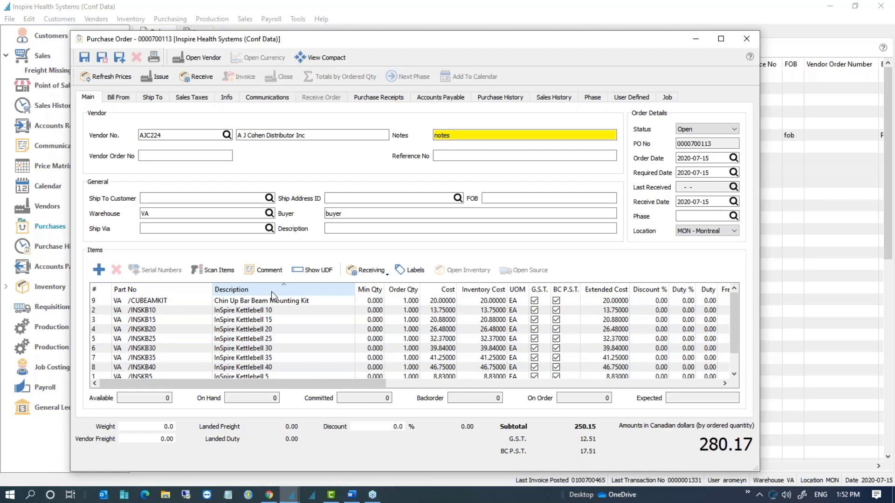
pyautogui.click(271, 292)
pyautogui.click(271, 292)
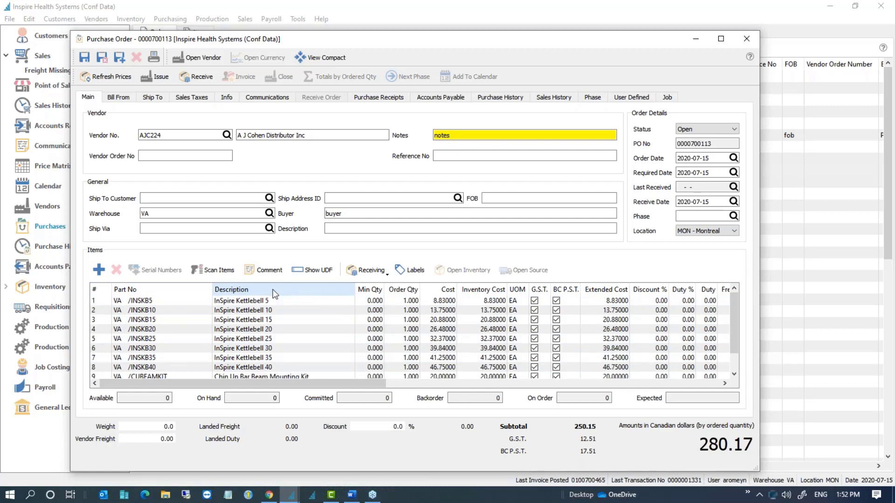
pyautogui.click(282, 289)
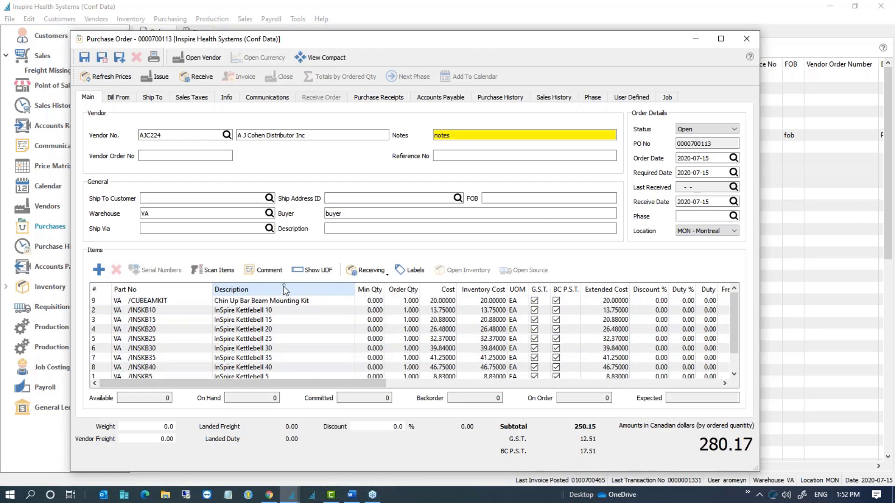
pyautogui.click(284, 291)
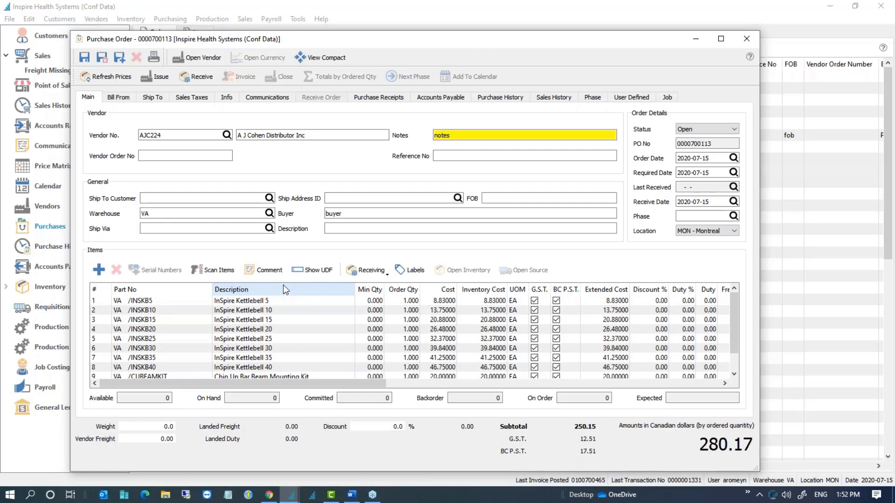
pyautogui.click(284, 290)
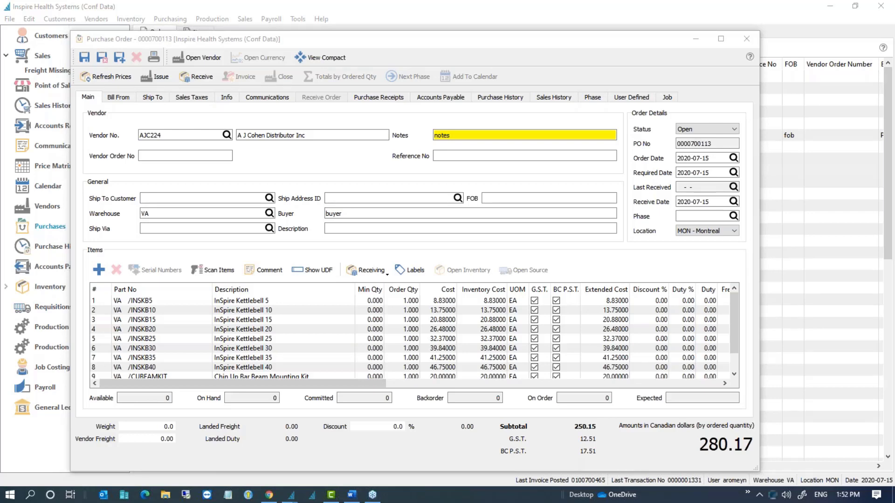
pyautogui.click(329, 289)
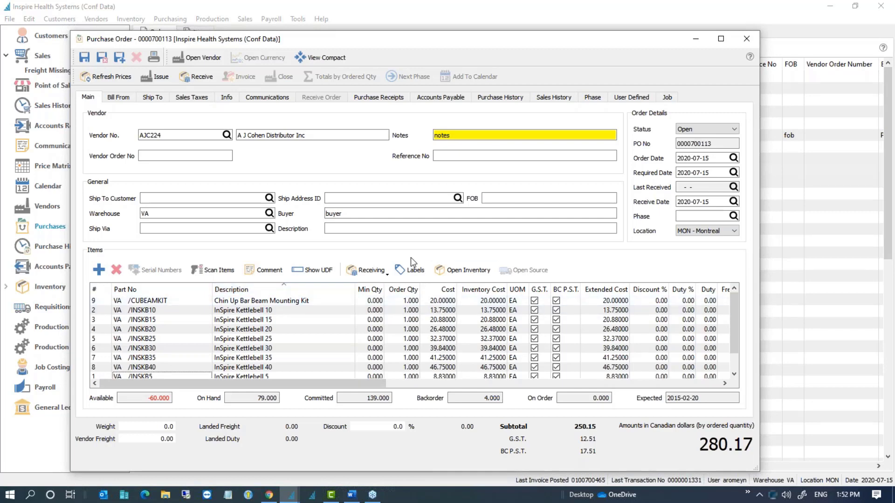
pyautogui.doubleClick(457, 38)
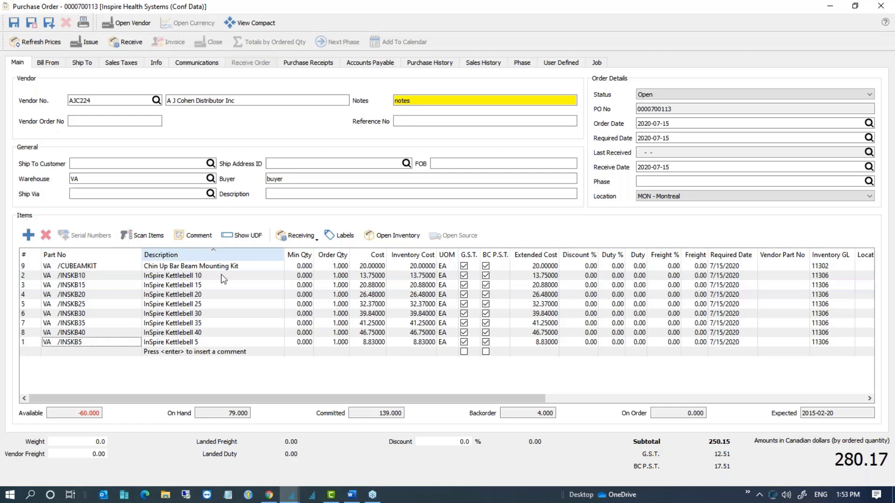
pyautogui.click(101, 353)
pyautogui.write('F')
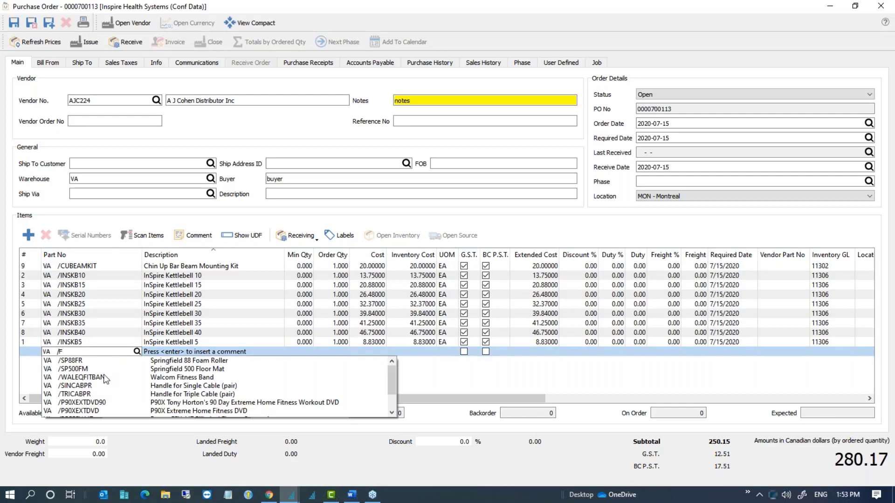
pyautogui.click(89, 394)
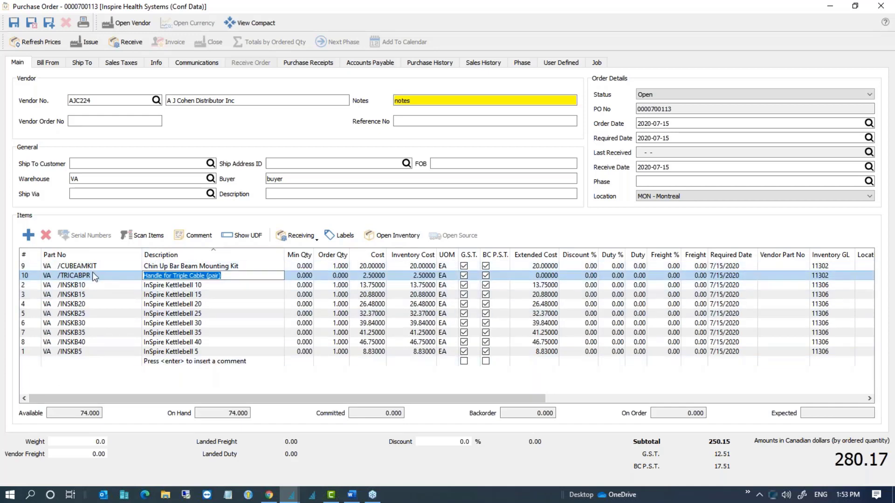
# Step: Clear the description sort on the lines, then close the order and discard the unsaved changes
pyautogui.click(80, 363)
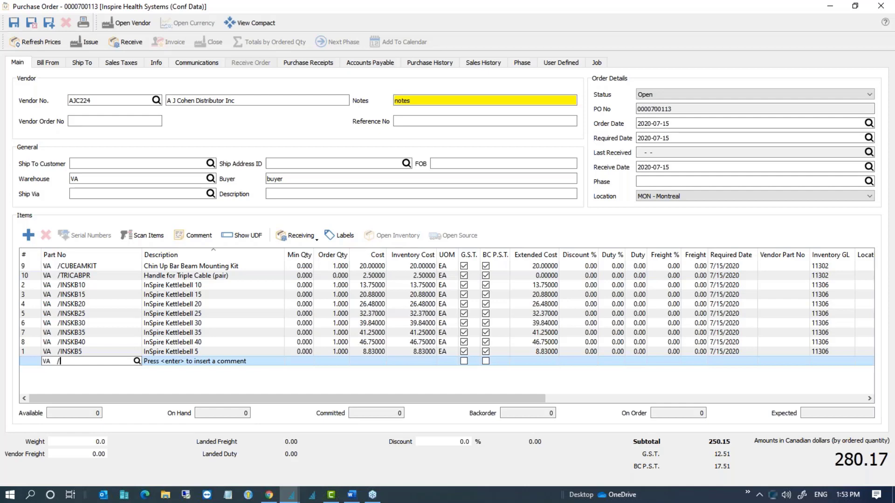
pyautogui.click(224, 254)
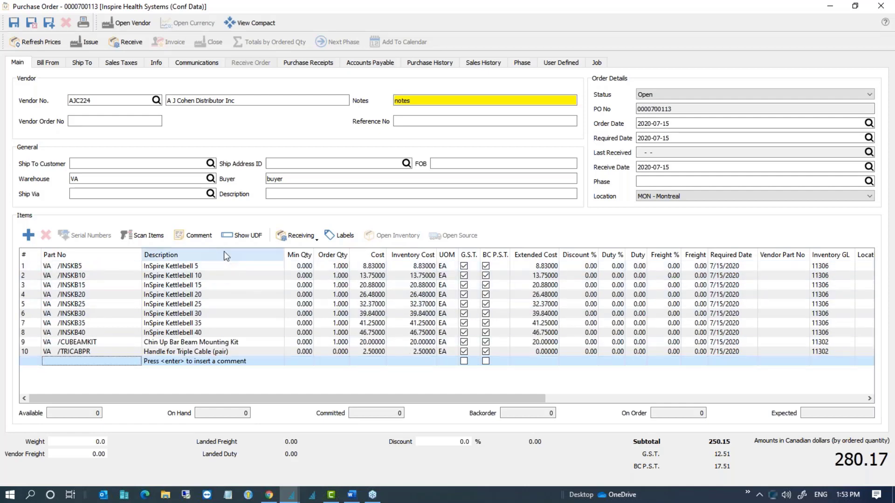
pyautogui.click(92, 363)
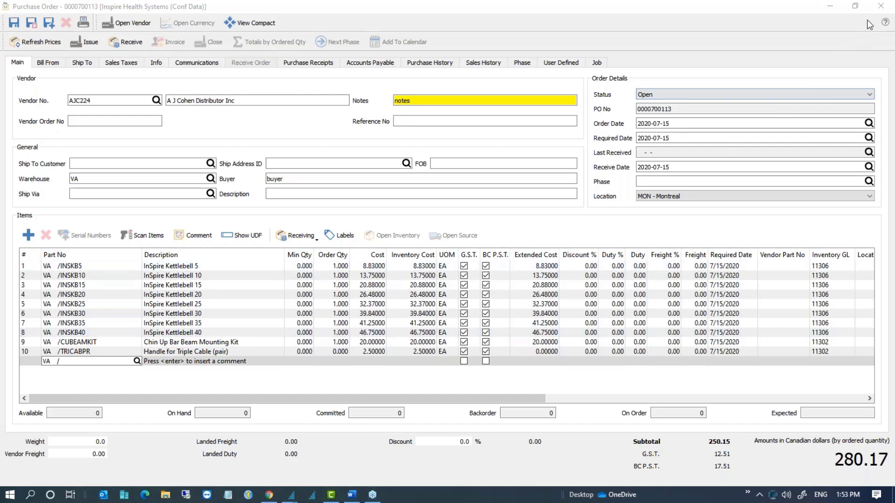
pyautogui.click(879, 6)
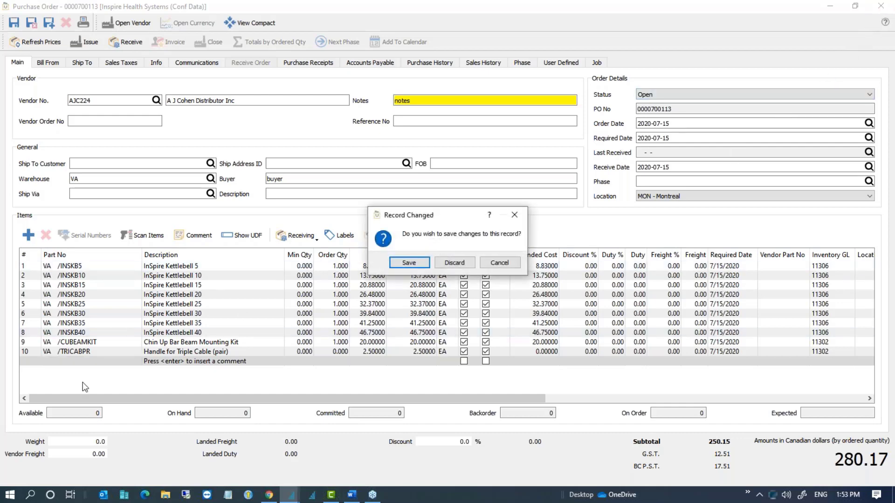
pyautogui.click(452, 262)
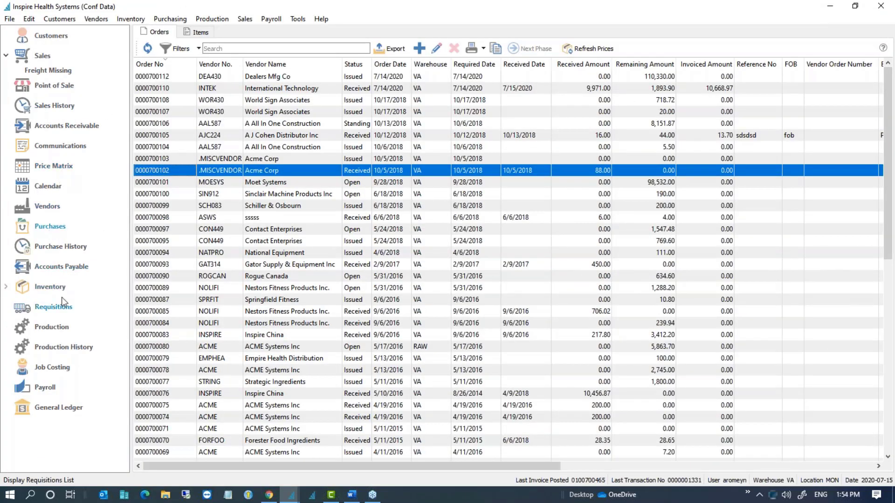
# Step: Give Walcom Fitness Band green text on dark red, save it, then select rows WODGYM through WALEQFITBAN
pyautogui.click(50, 288)
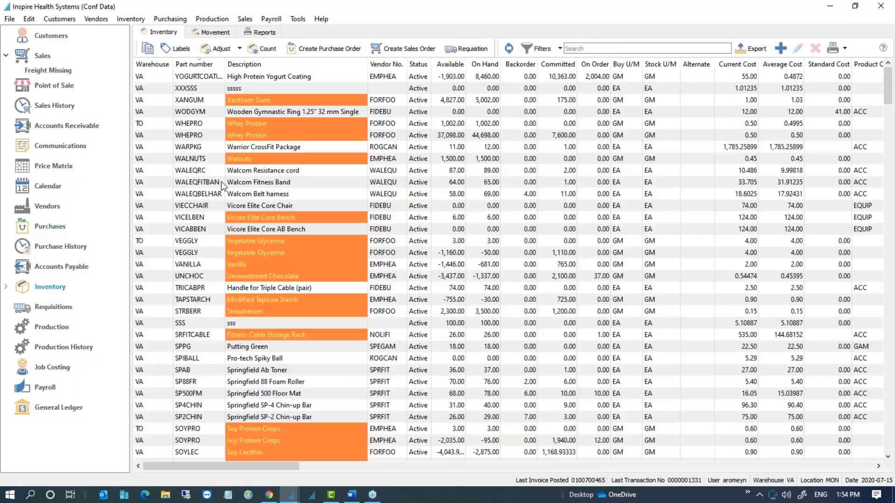
pyautogui.click(264, 184)
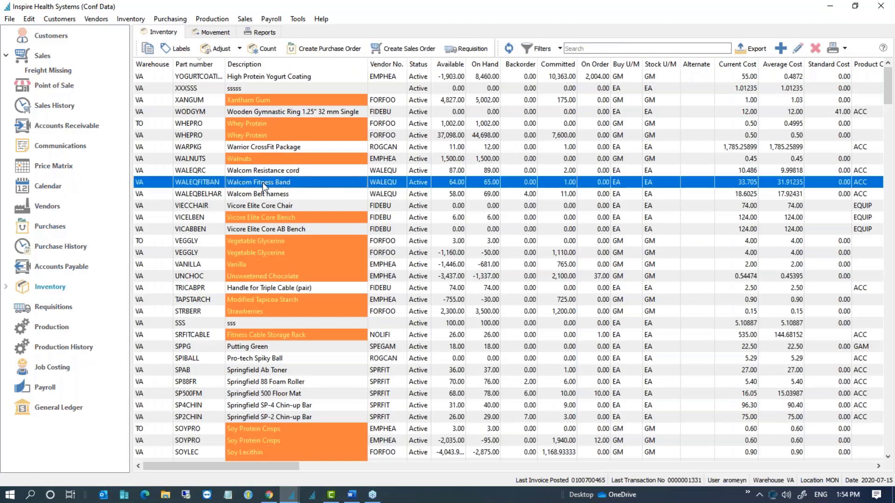
pyautogui.doubleClick(262, 182)
pyautogui.click(788, 71)
pyautogui.click(845, 104)
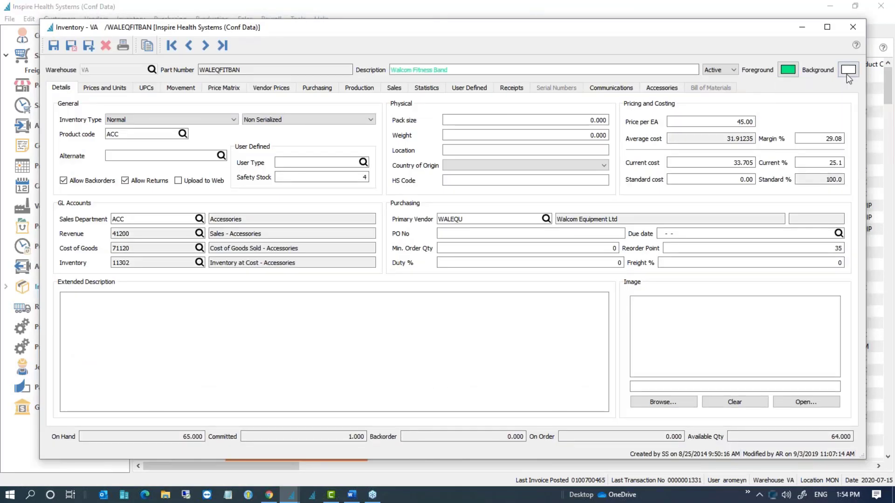
pyautogui.click(847, 70)
pyautogui.click(866, 143)
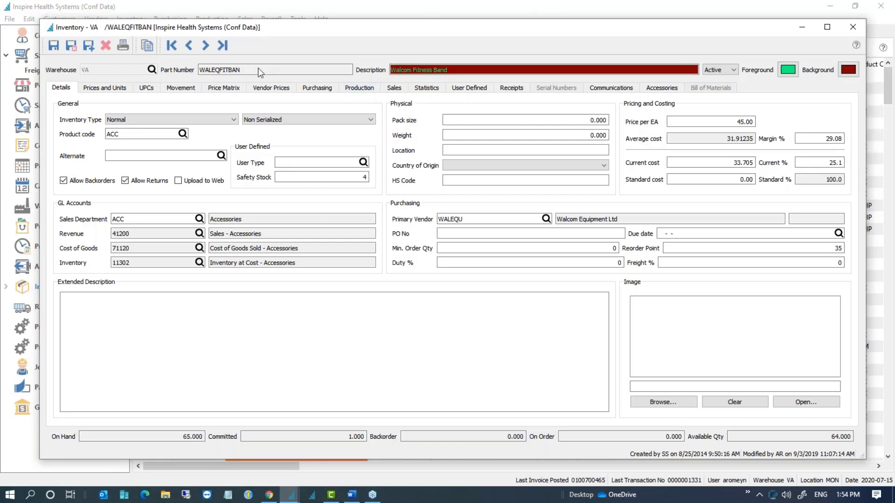
pyautogui.click(78, 46)
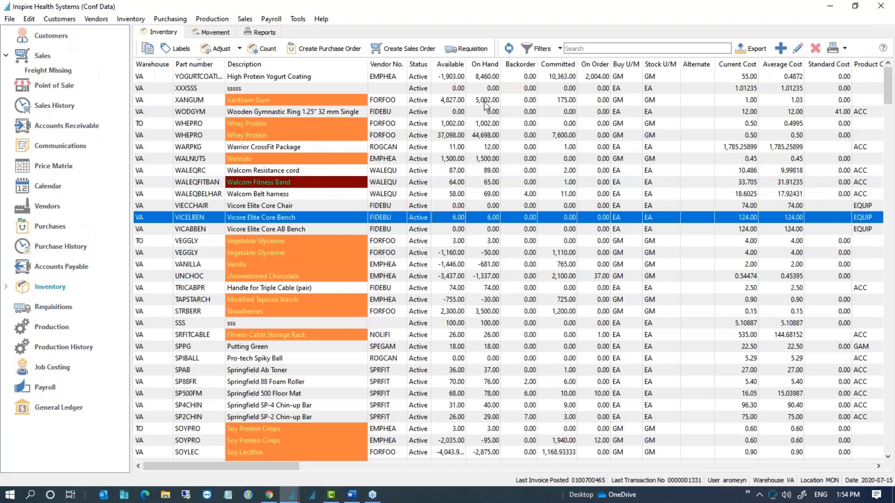
pyautogui.click(672, 171)
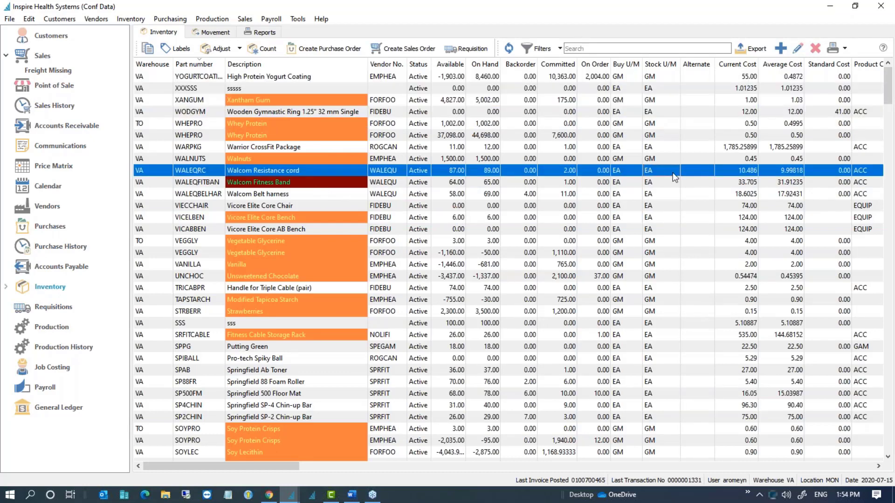
pyautogui.moveTo(566, 113); pyautogui.dragTo(583, 181)
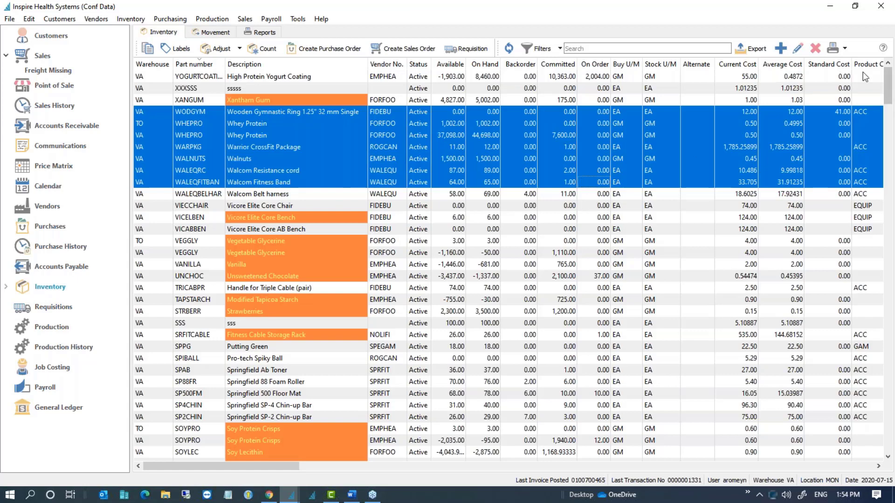
# Step: Bulk-edit the seven selected items to red text on a magenta background and save
pyautogui.click(798, 49)
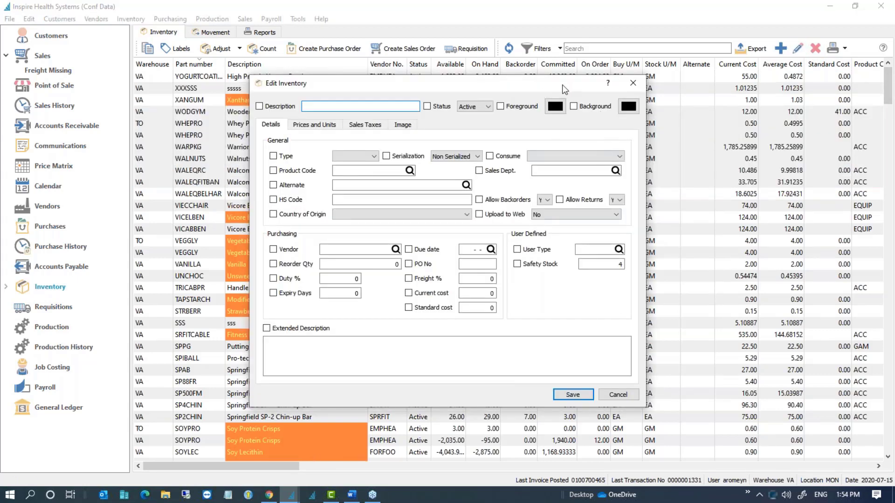
pyautogui.click(552, 106)
pyautogui.click(573, 162)
pyautogui.click(627, 108)
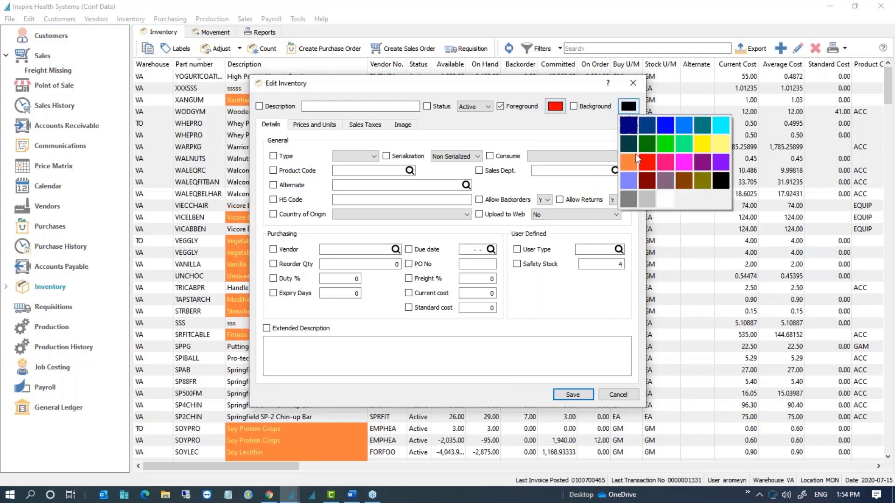
pyautogui.click(684, 164)
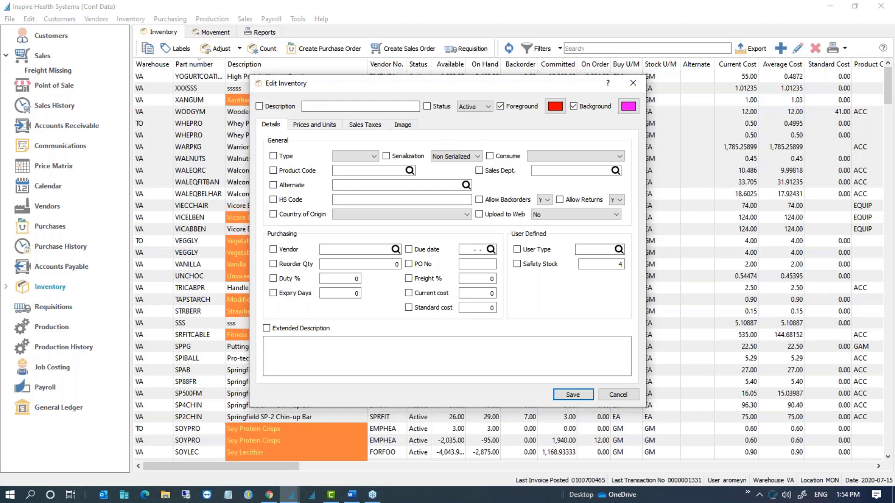
pyautogui.click(572, 394)
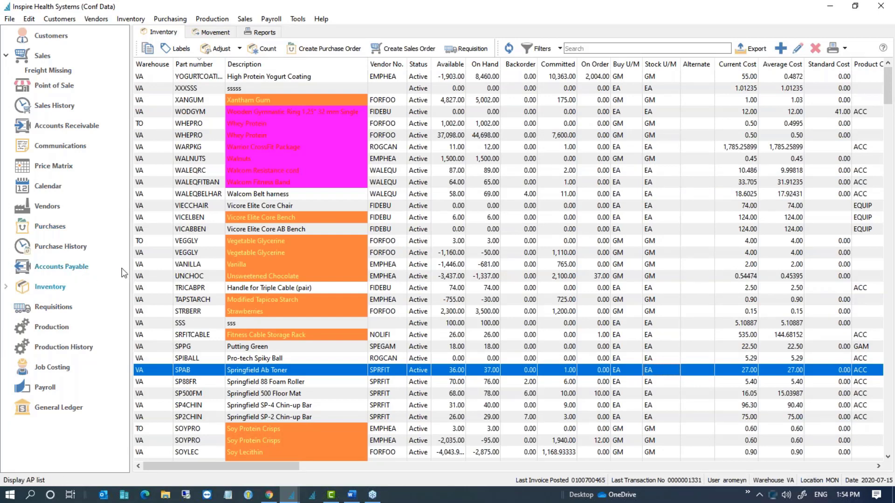
# Step: Show the Accounts Payable open accounts list and select A J Cohen Distributor Inc
pyautogui.click(66, 270)
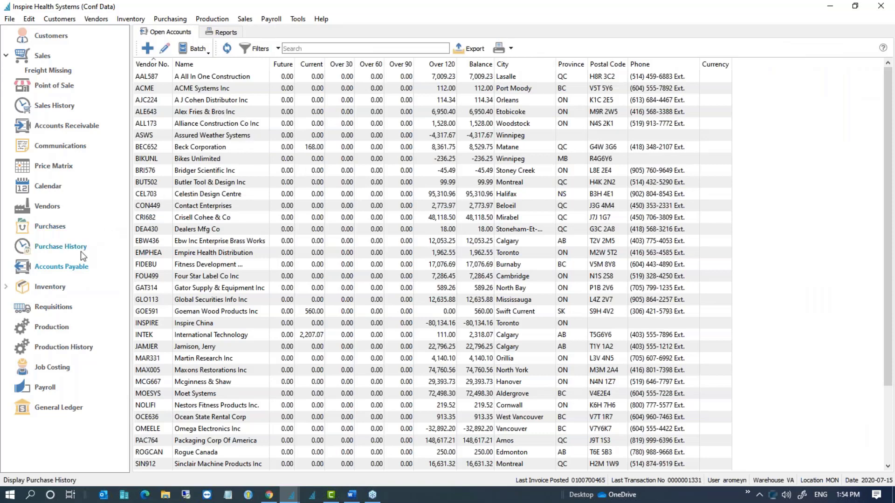
pyautogui.click(216, 105)
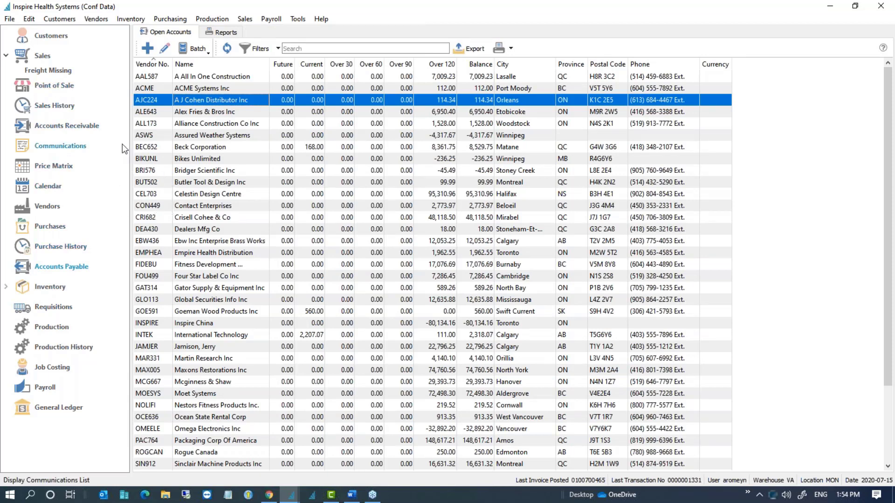
# Step: Set the Assured Weather Systems vendor record to red text on a green background and save it
pyautogui.click(60, 268)
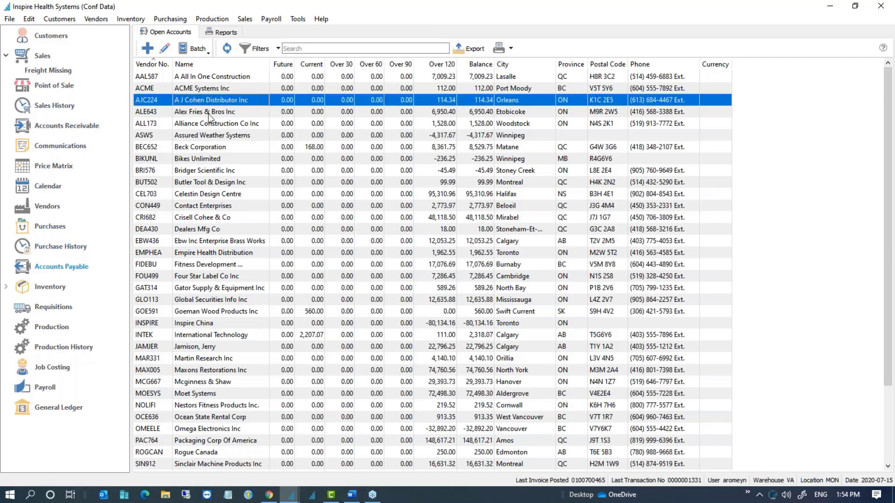
pyautogui.doubleClick(220, 136)
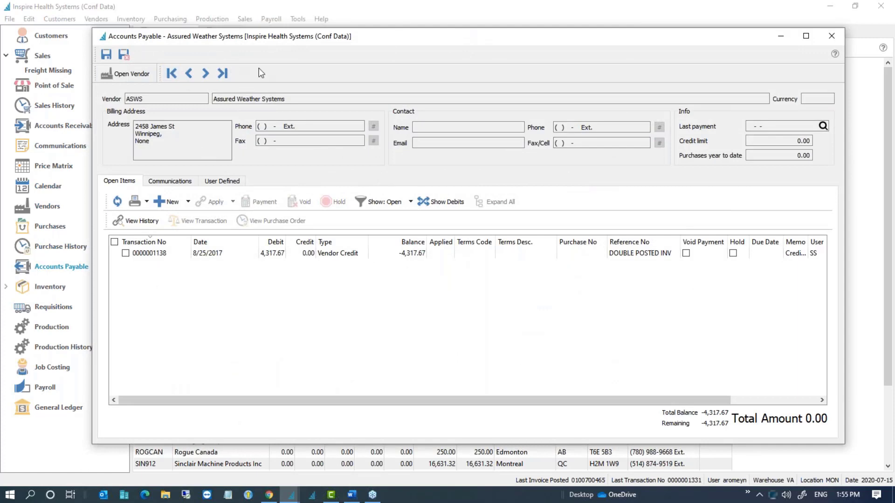
pyautogui.click(133, 74)
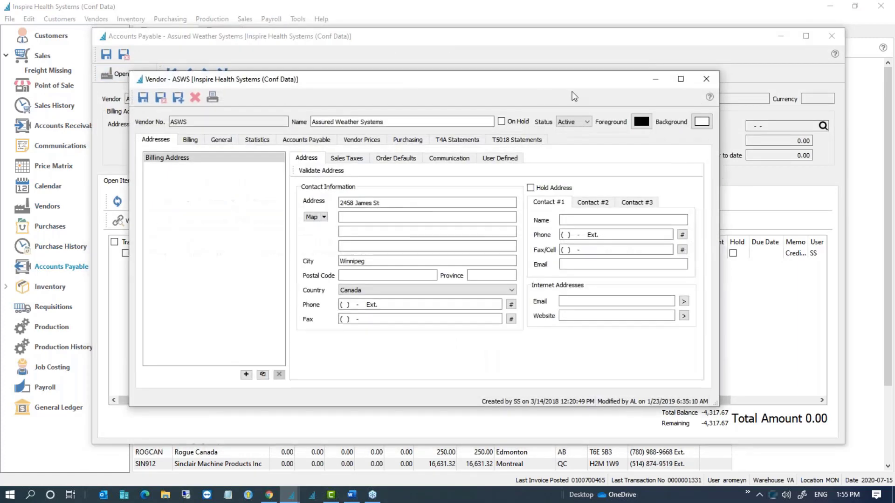
pyautogui.click(638, 120)
pyautogui.click(658, 177)
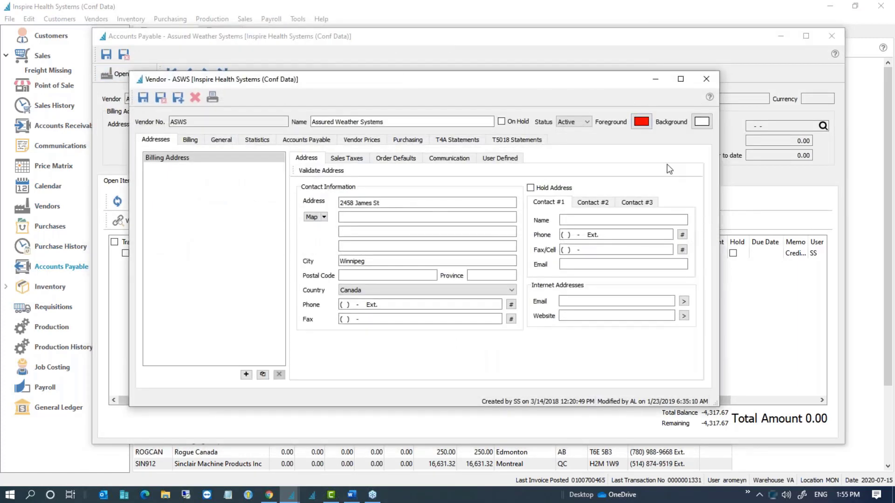
pyautogui.click(702, 122)
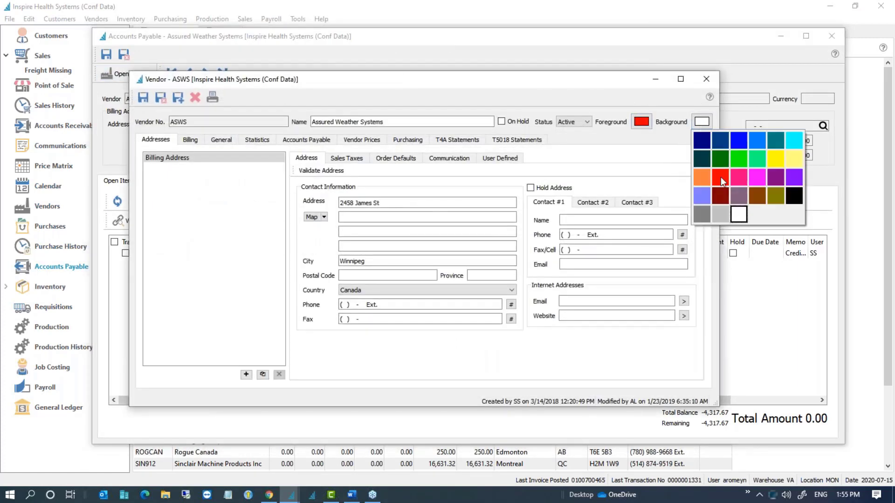
pyautogui.click(758, 161)
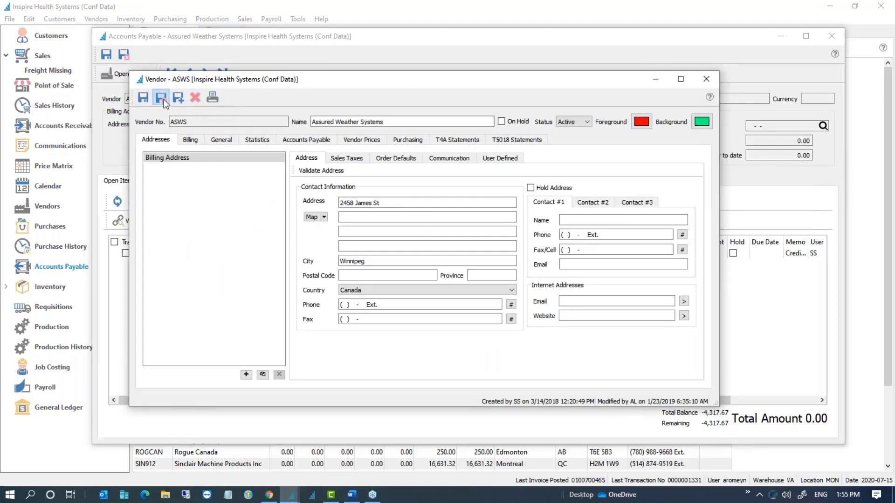
pyautogui.click(164, 99)
# Step: Close its payables window, briefly view Bridger Scientific Inc's payables, then select Contact Enterprises
pyautogui.click(126, 57)
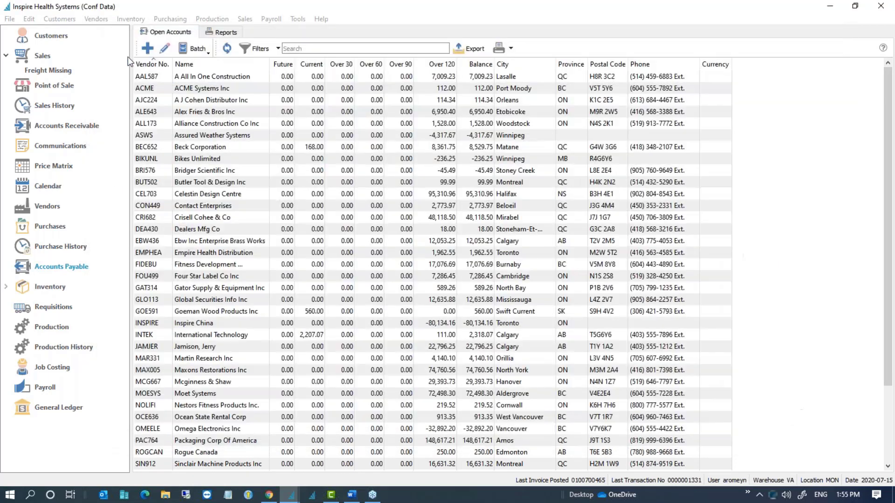
pyautogui.doubleClick(201, 171)
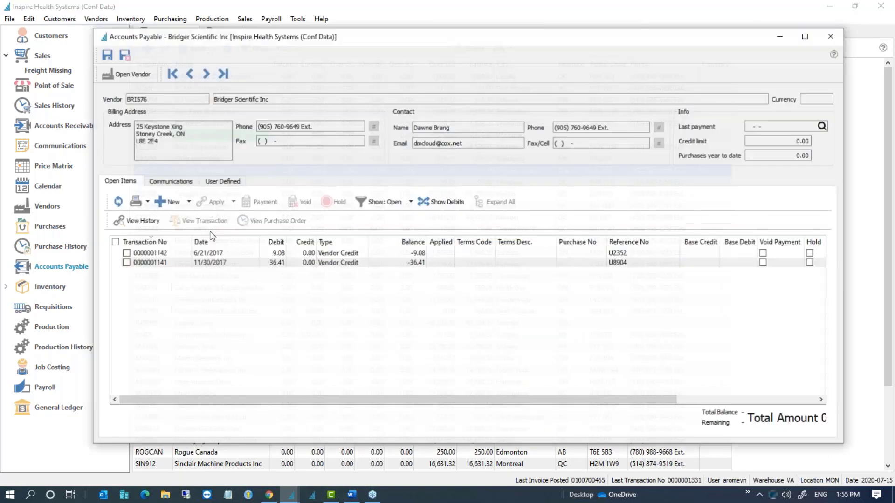
pyautogui.click(831, 37)
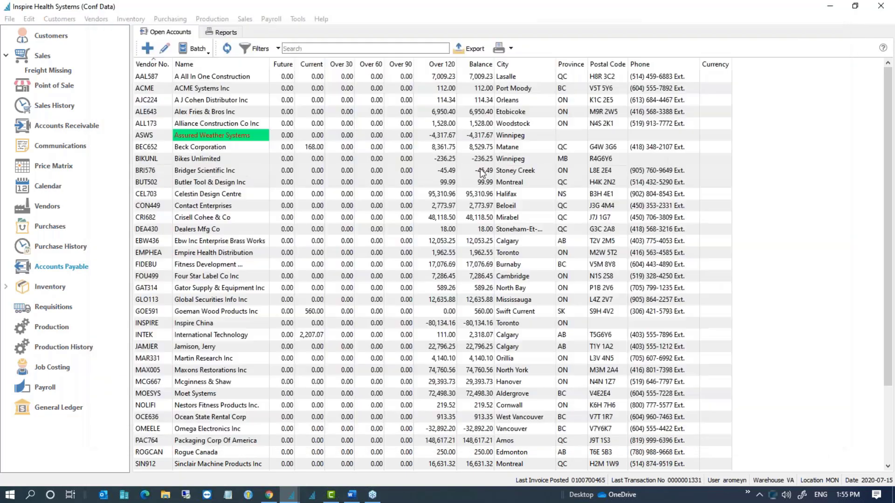
pyautogui.click(251, 206)
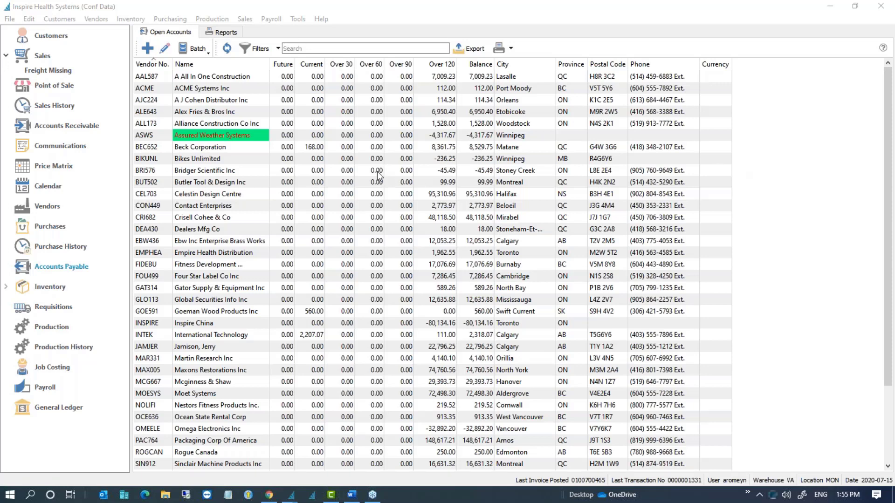
# Step: Open Alliance Construction Co Inc's payables window, reposition and shrink it, then close it
pyautogui.click(229, 124)
pyautogui.doubleClick(228, 122)
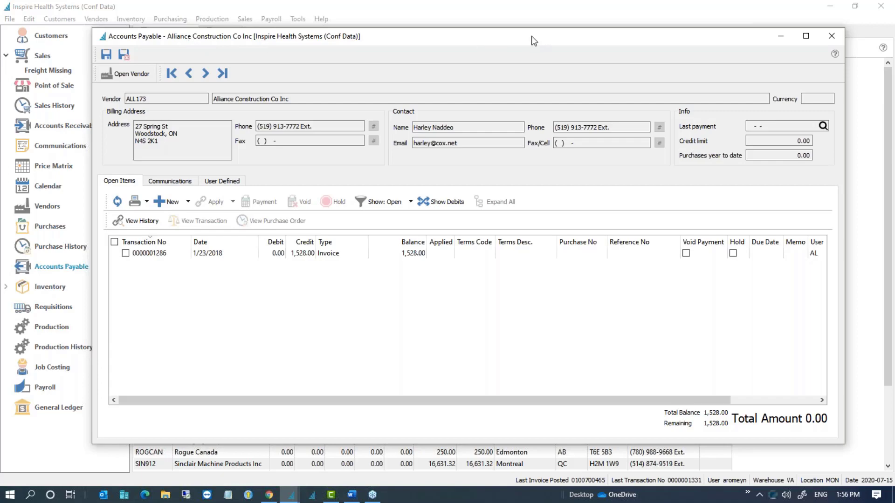
pyautogui.moveTo(532, 41); pyautogui.dragTo(502, 56)
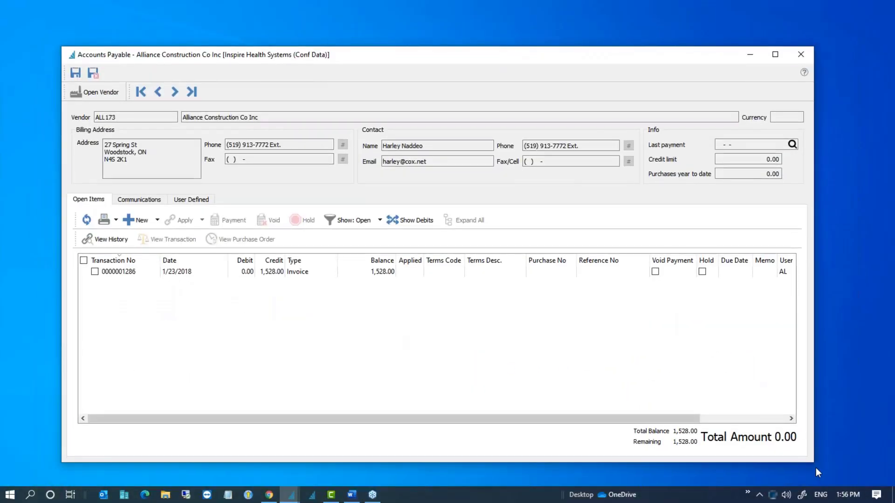
pyautogui.moveTo(815, 467); pyautogui.dragTo(641, 338)
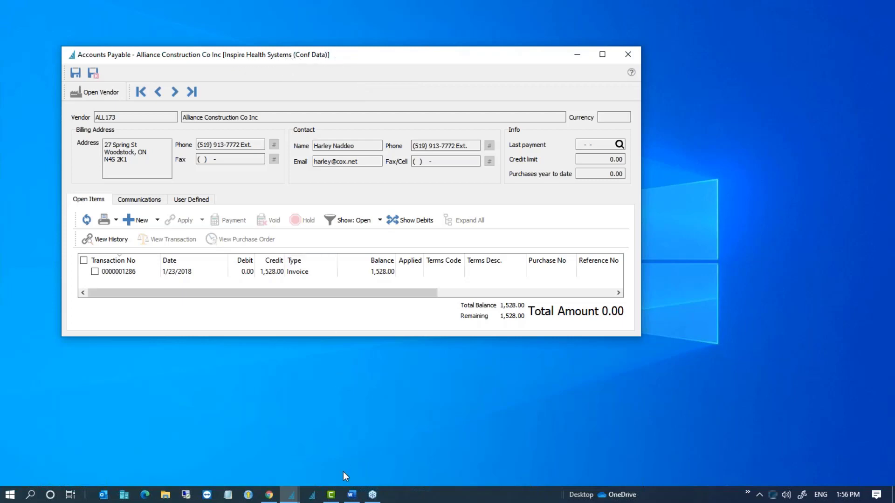
pyautogui.moveTo(292, 499)
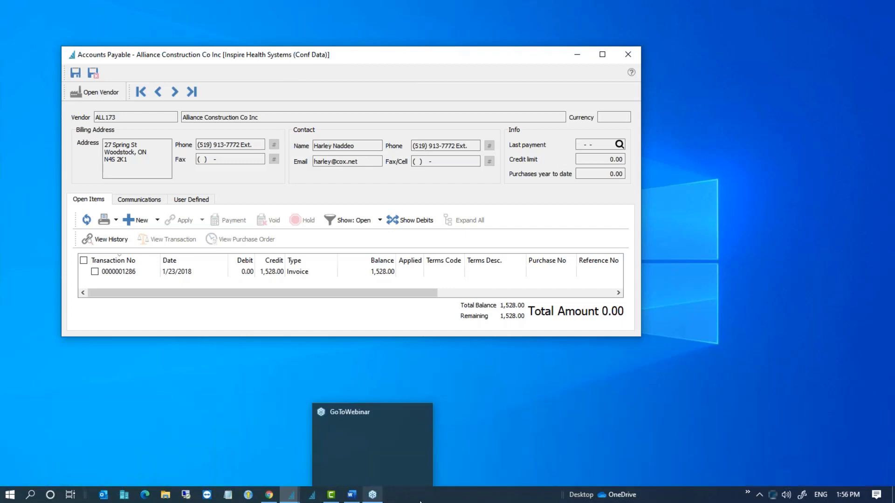
pyautogui.click(632, 57)
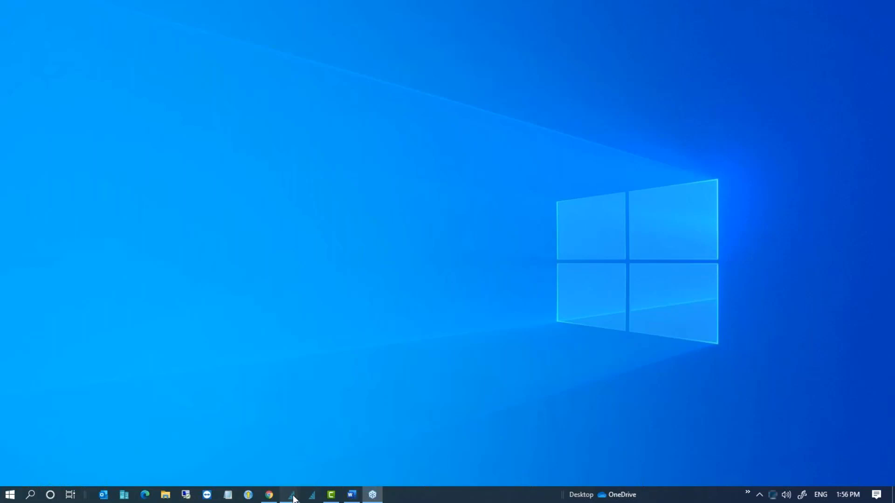
# Step: Bring the main Spire window back and switch to the sales orders list
pyautogui.moveTo(293, 495)
pyautogui.click(83, 459)
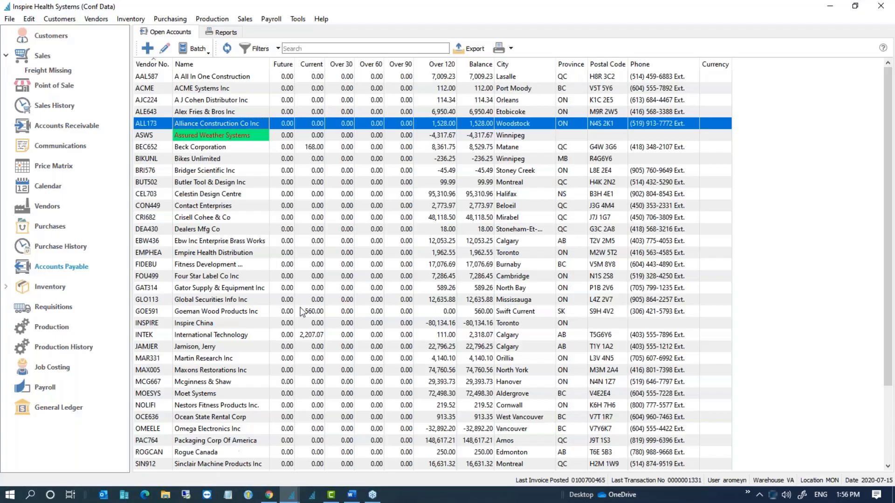
pyautogui.click(334, 312)
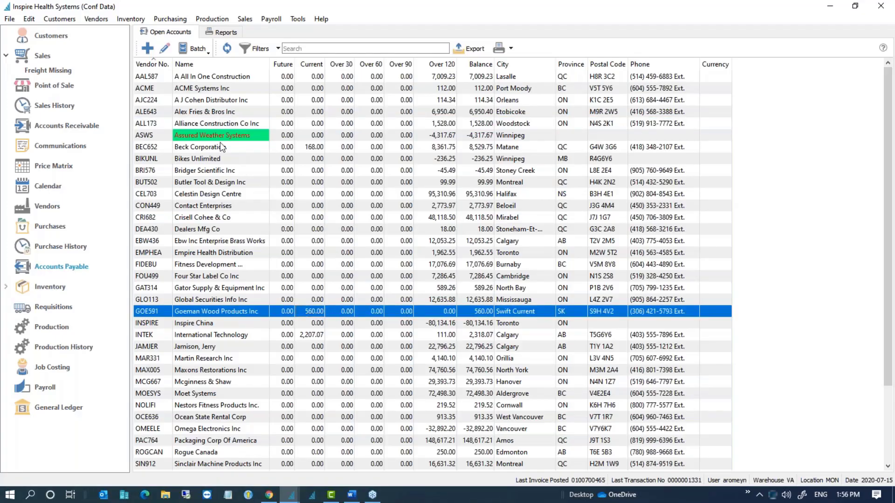
pyautogui.click(43, 57)
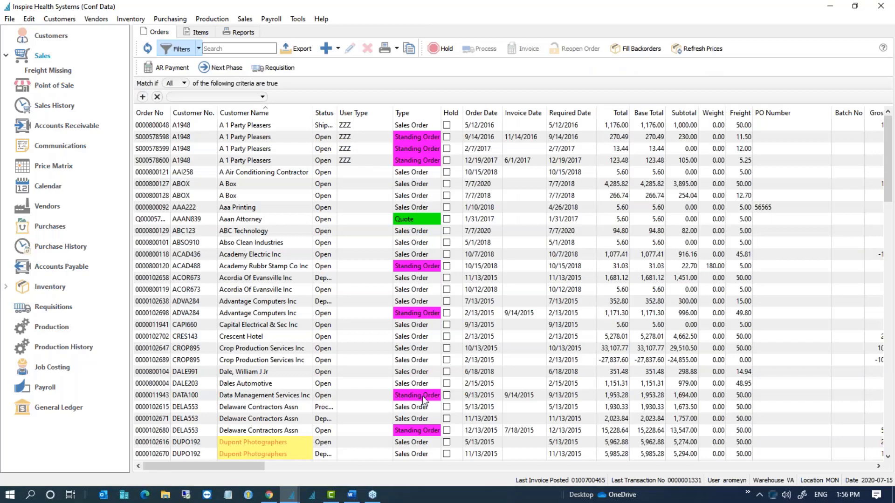
pyautogui.scroll(-10, 424, 400)
pyautogui.scroll(-7, 424, 400)
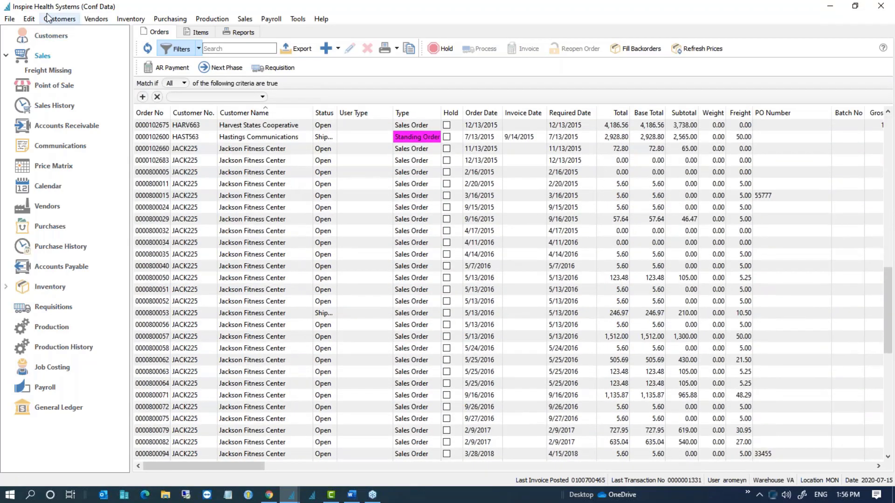
# Step: Check the Sales Order colour in Company Settings > Sequence Numbers > Sales, then discard the settings
pyautogui.click(28, 19)
pyautogui.click(74, 244)
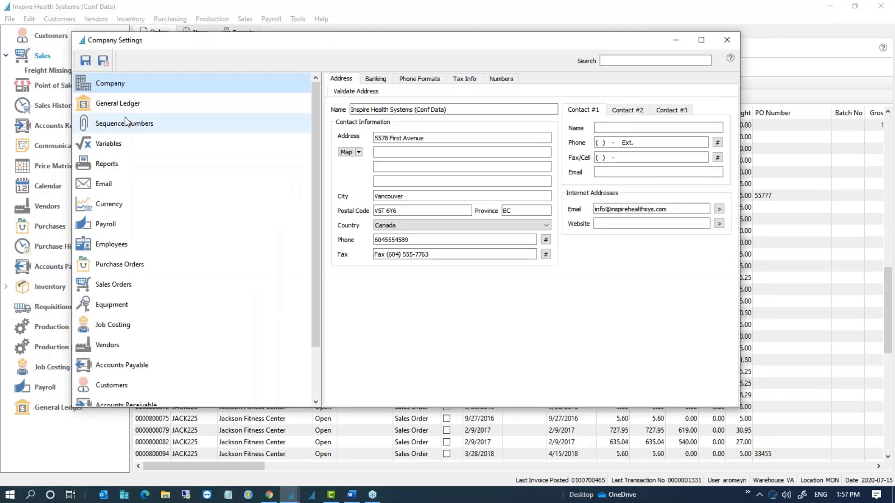
pyautogui.click(125, 122)
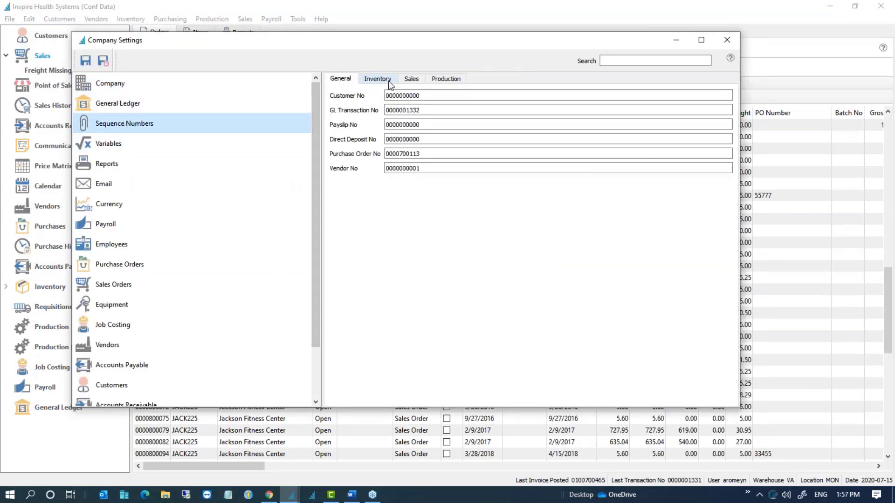
pyautogui.click(412, 81)
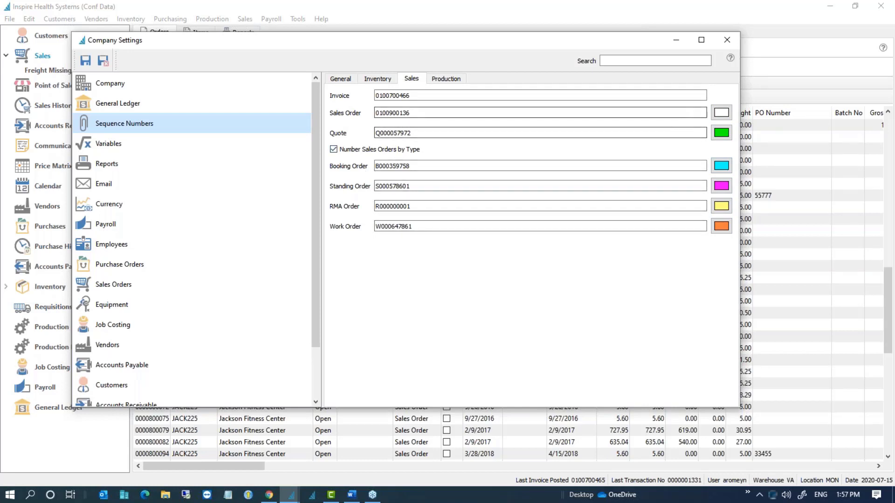
pyautogui.click(722, 114)
pyautogui.click(725, 114)
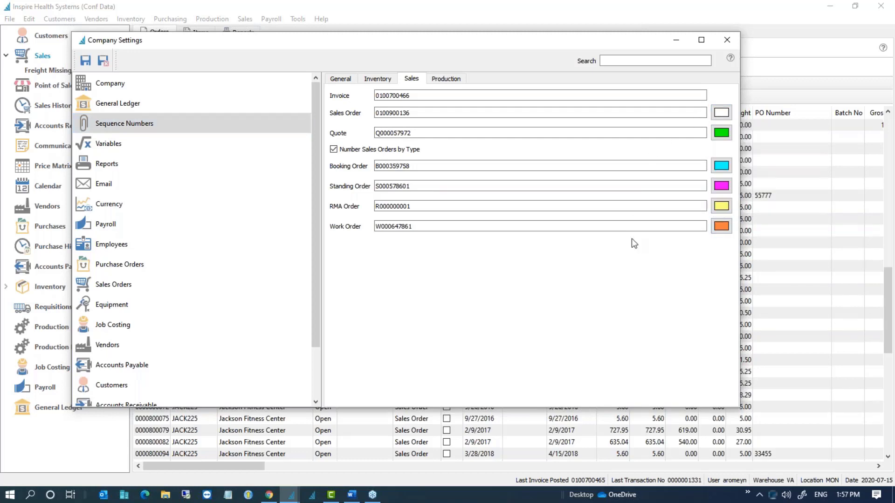
pyautogui.click(733, 45)
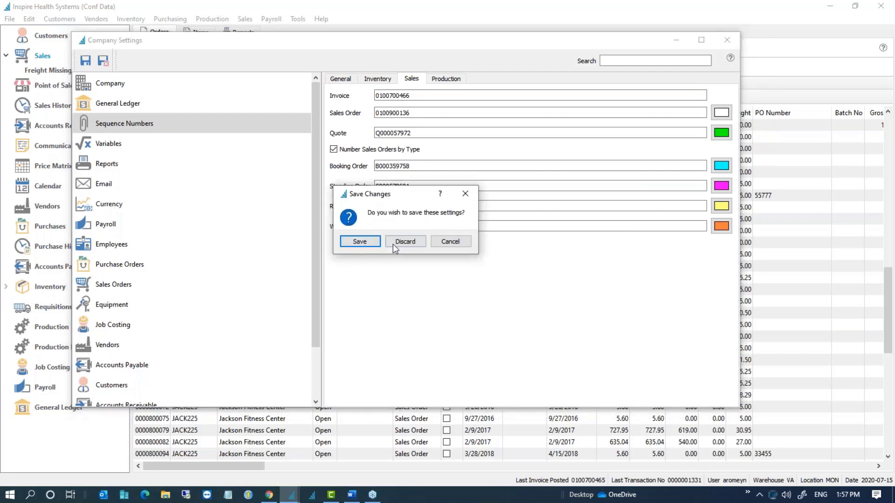
pyautogui.click(395, 242)
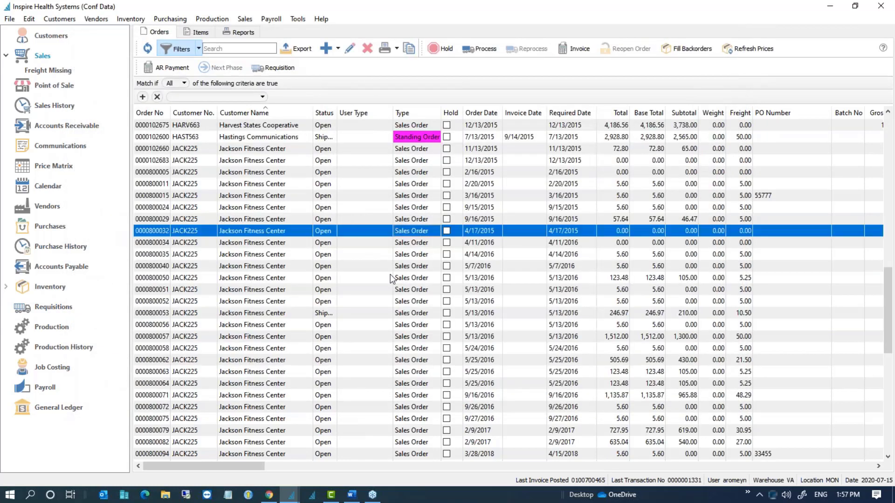
# Step: Widen the Status column and select several orders, including the deposit and shipped ones
pyautogui.click(391, 278)
pyautogui.scroll(4, 390, 293)
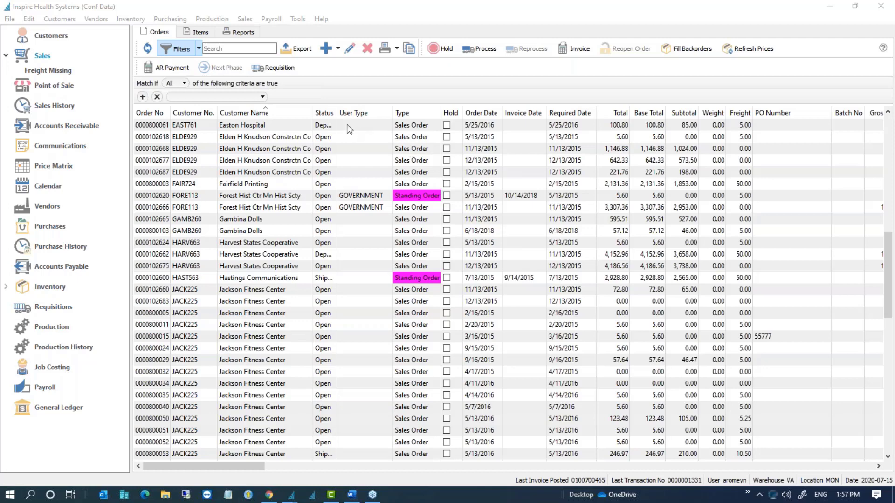
pyautogui.click(339, 114)
pyautogui.moveTo(340, 114); pyautogui.dragTo(381, 114)
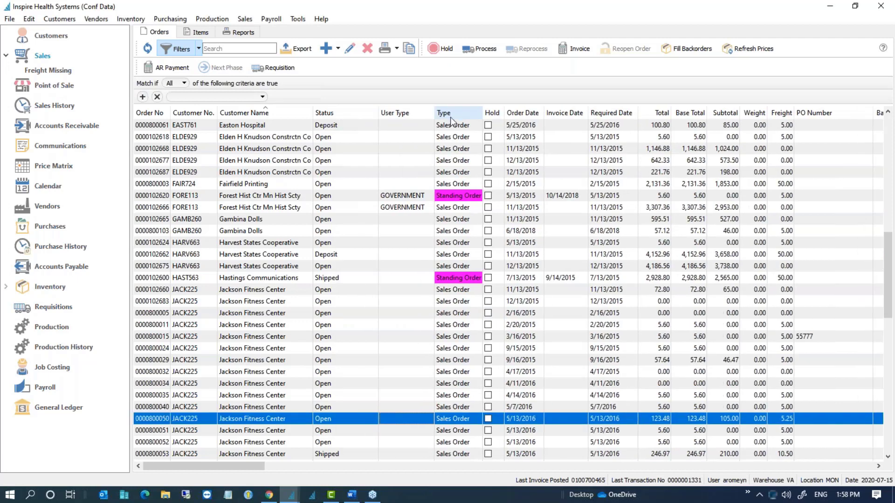
pyautogui.click(331, 126)
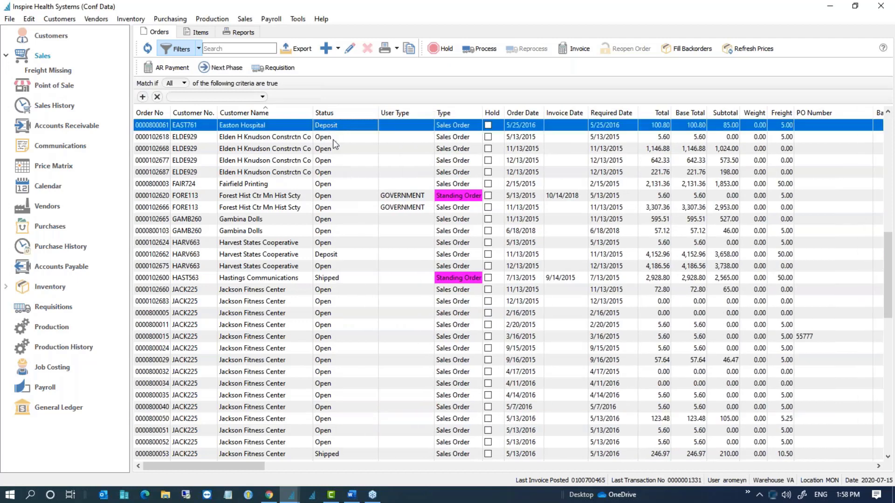
pyautogui.click(333, 138)
pyautogui.click(339, 254)
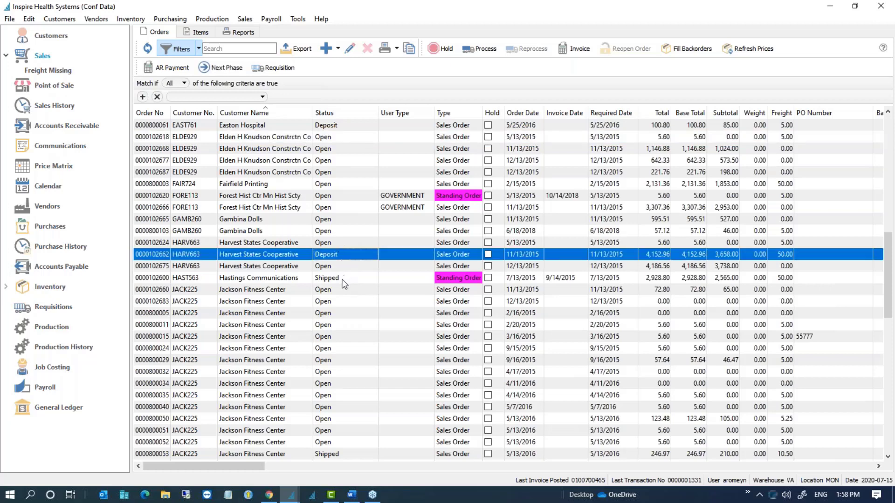
pyautogui.click(343, 278)
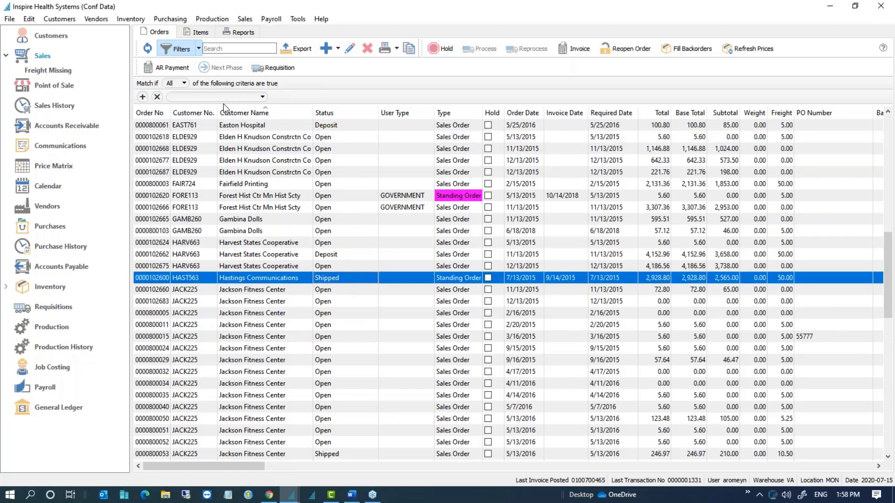
# Step: Scroll through the list of fields available for filtering
pyautogui.click(184, 97)
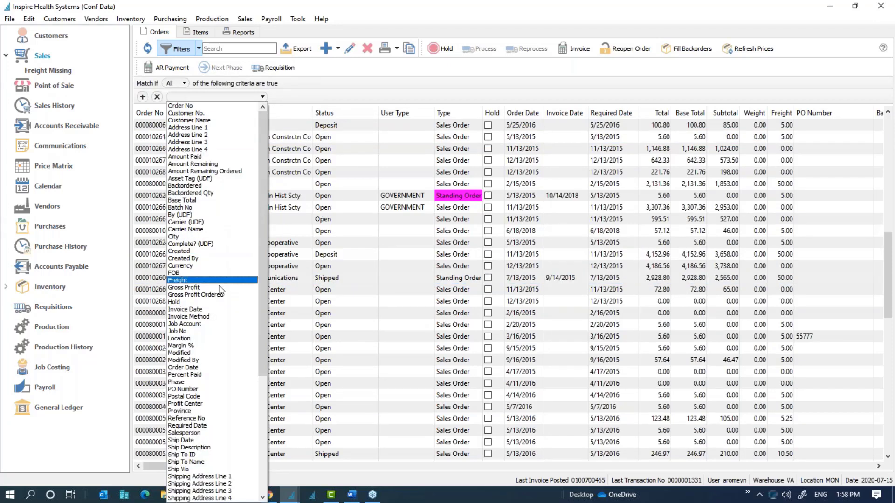
pyautogui.scroll(-7, 217, 443)
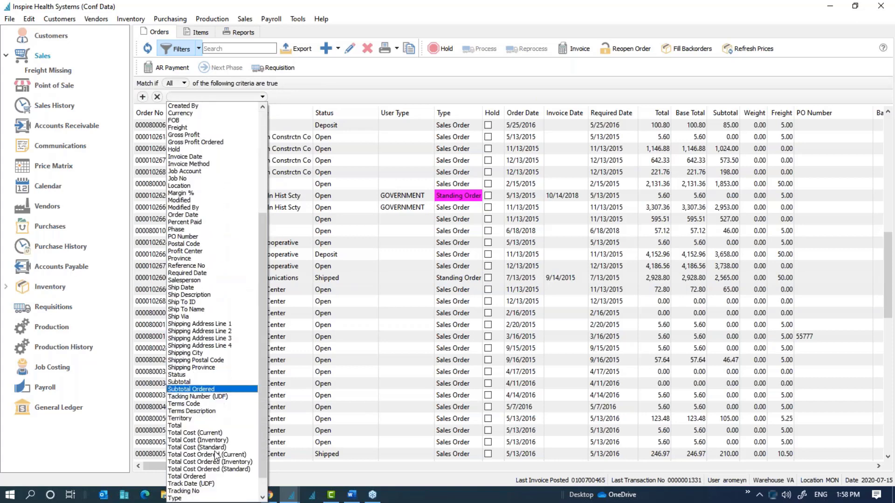
pyautogui.scroll(-1, 217, 452)
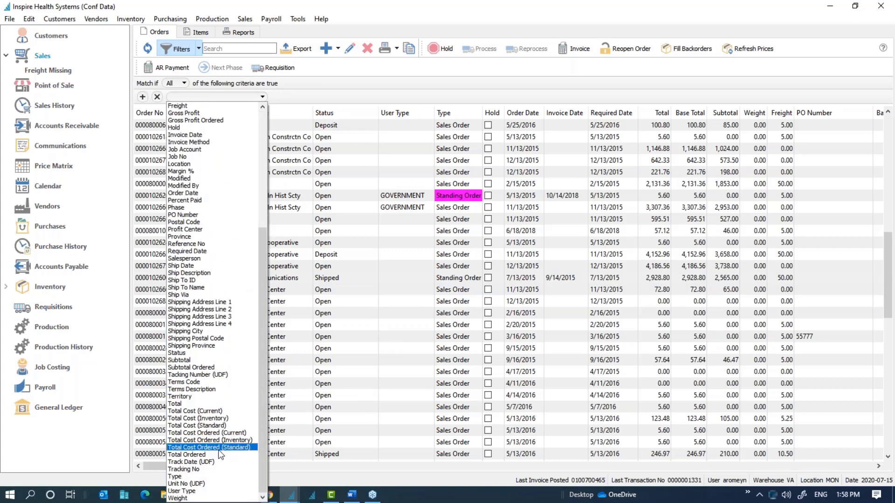
# Step: Filter the sales orders to Status is one of Shipped
pyautogui.click(215, 353)
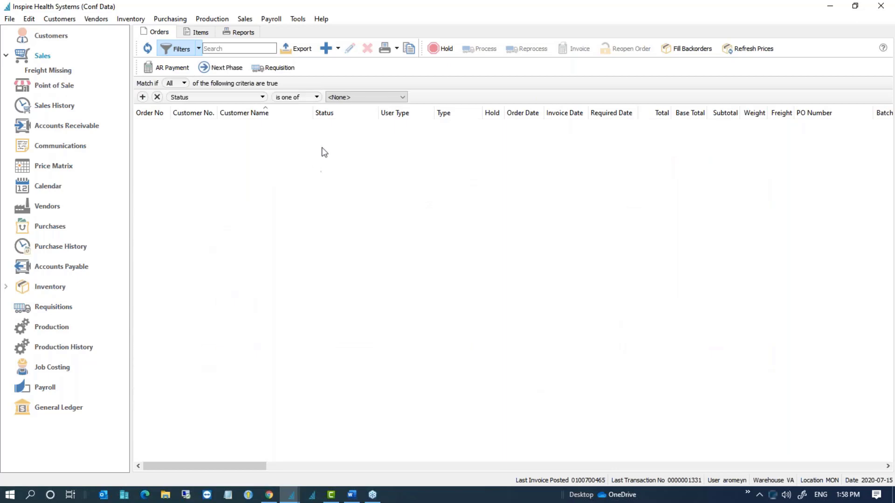
pyautogui.click(365, 97)
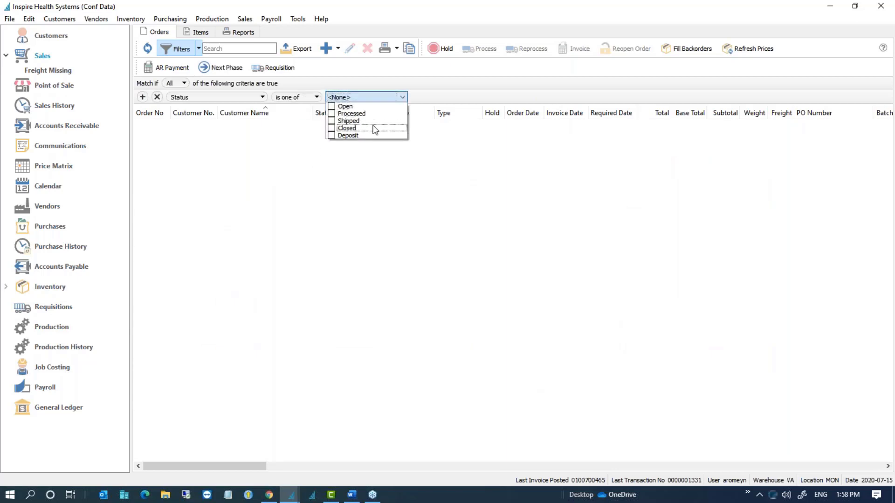
pyautogui.click(334, 121)
pyautogui.click(384, 159)
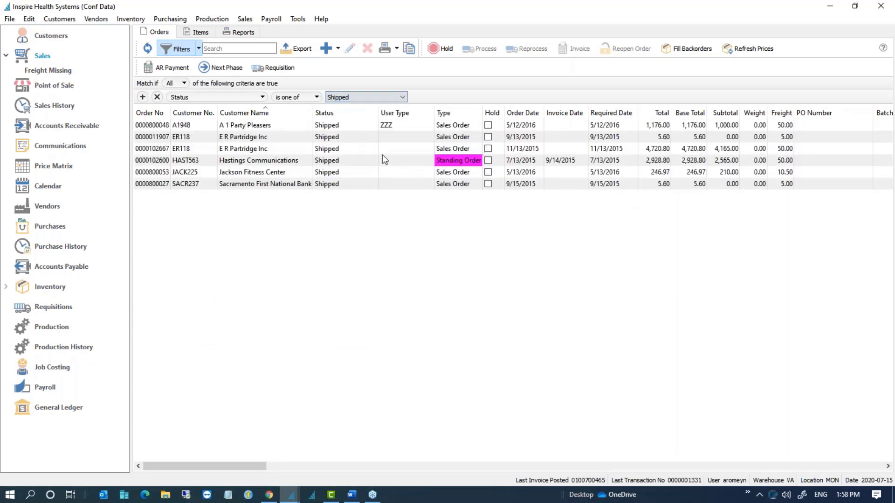
# Step: Save the filter as company-wide preset 'Shipped' with module listing and column layout, then load Freight Missing
pyautogui.click(199, 49)
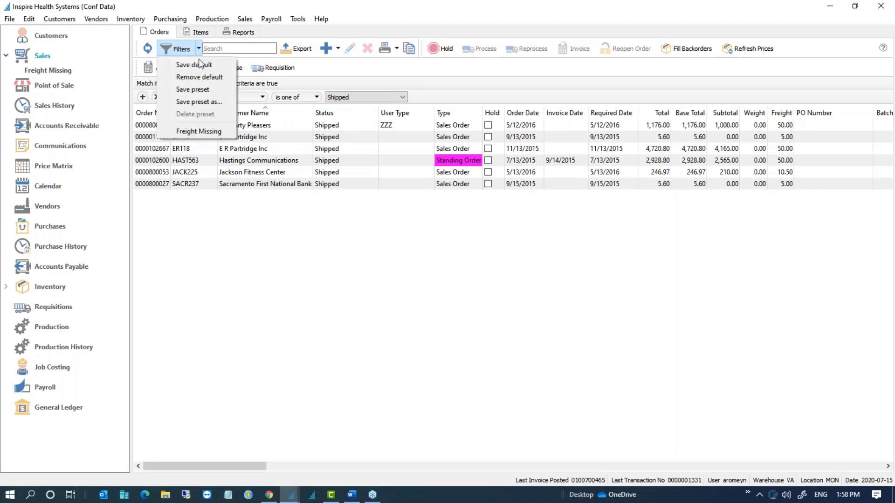
pyautogui.click(201, 102)
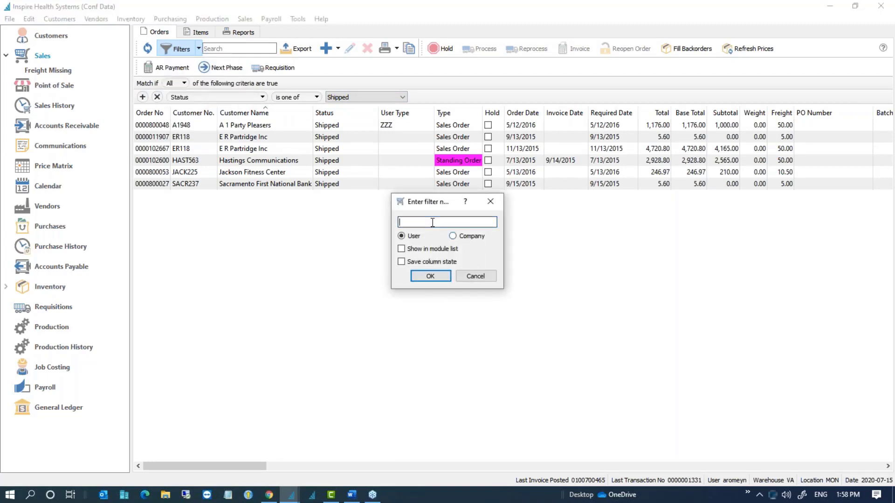
pyautogui.write('sHIPPED')
pyautogui.hotkey('ctrl', 'a')
pyautogui.write('Shipped')
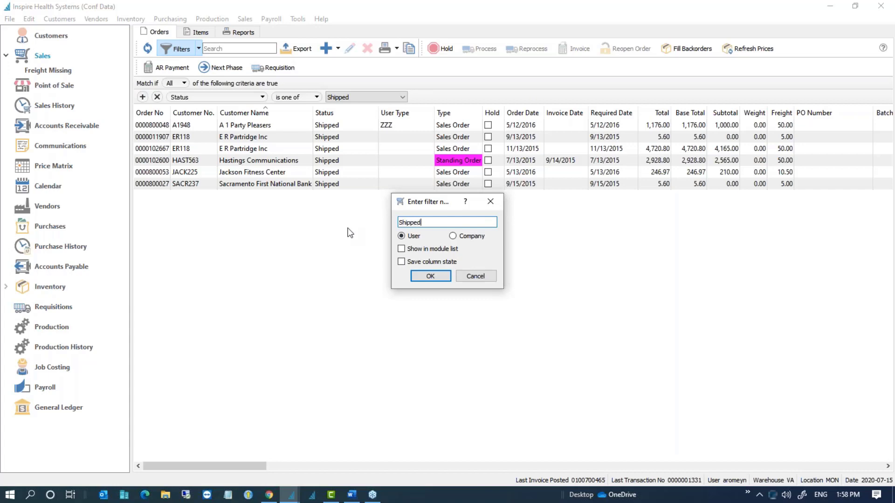
pyautogui.click(402, 249)
pyautogui.click(406, 262)
pyautogui.click(464, 235)
pyautogui.click(439, 278)
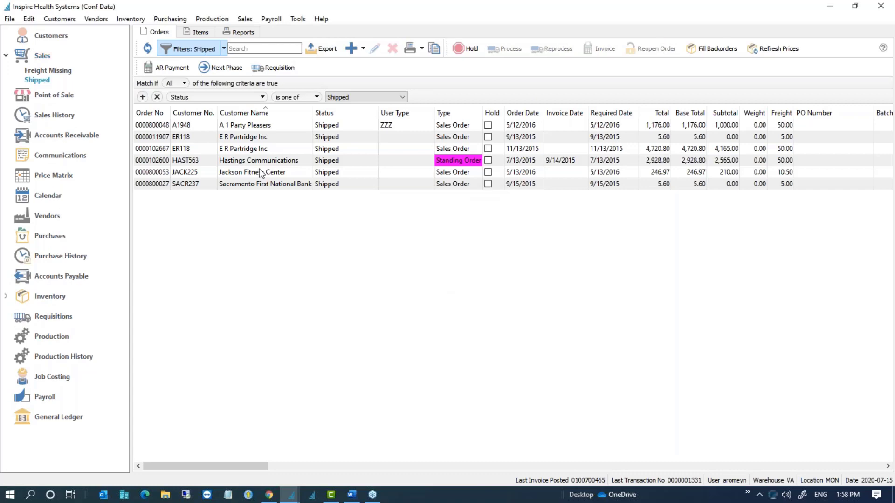
pyautogui.click(49, 70)
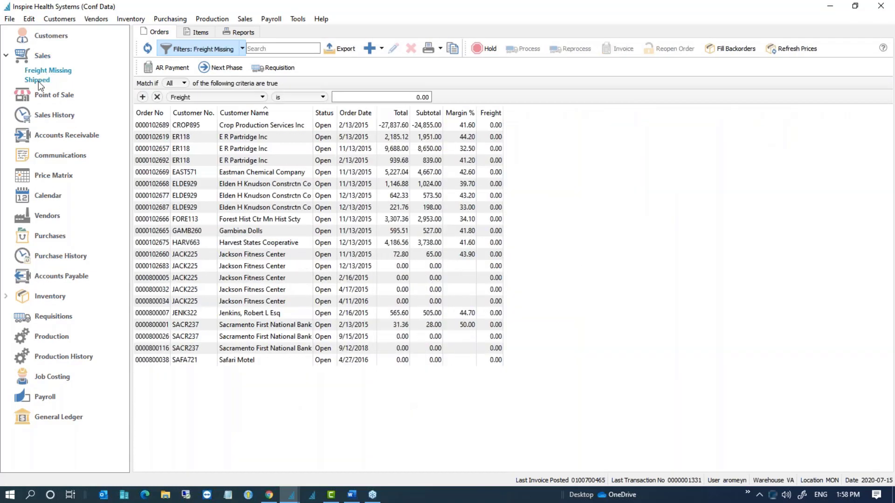
# Step: Load the saved Shipped view and select shipped orders such as Hastings Communications and A 1 Party Pleasers
pyautogui.click(38, 81)
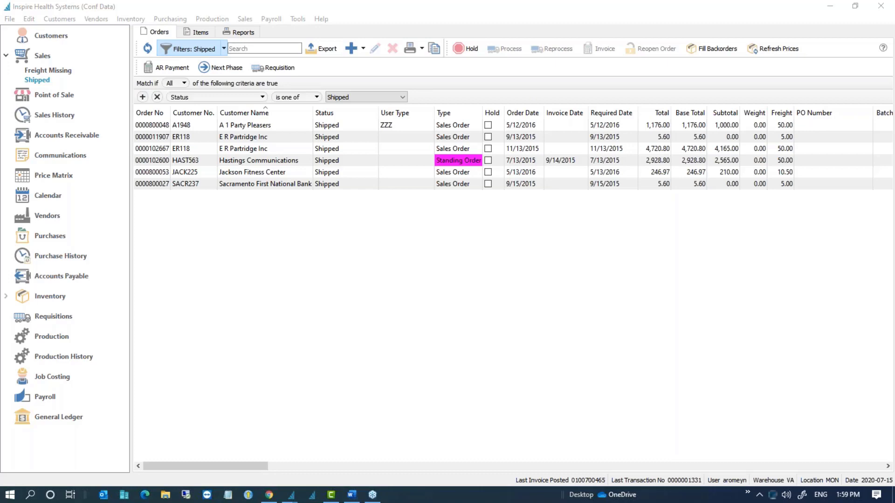
pyautogui.click(419, 160)
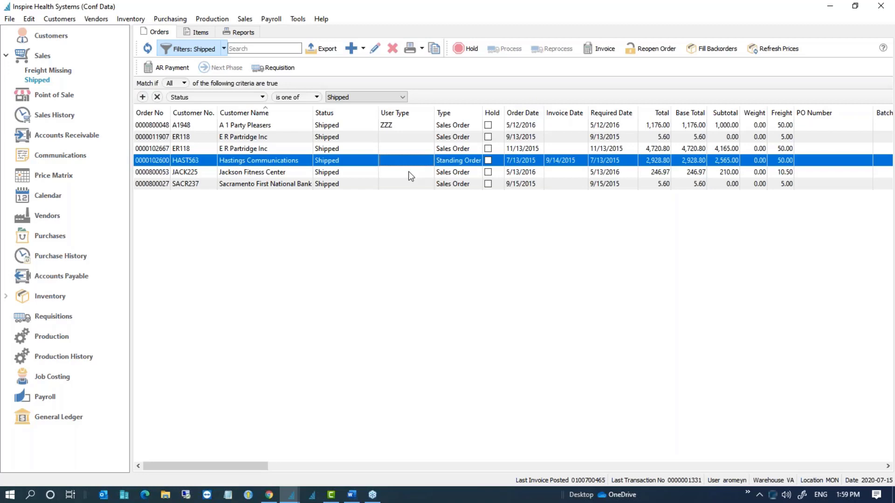
pyautogui.click(406, 175)
pyautogui.click(404, 185)
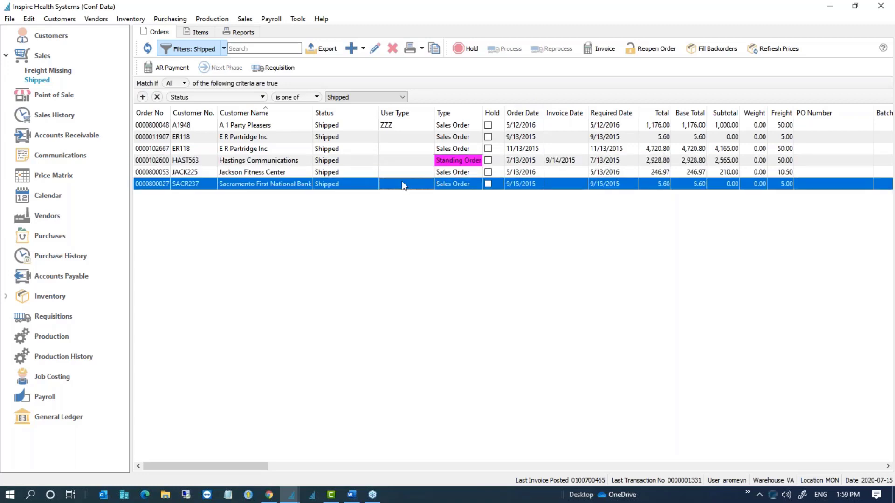
pyautogui.click(404, 162)
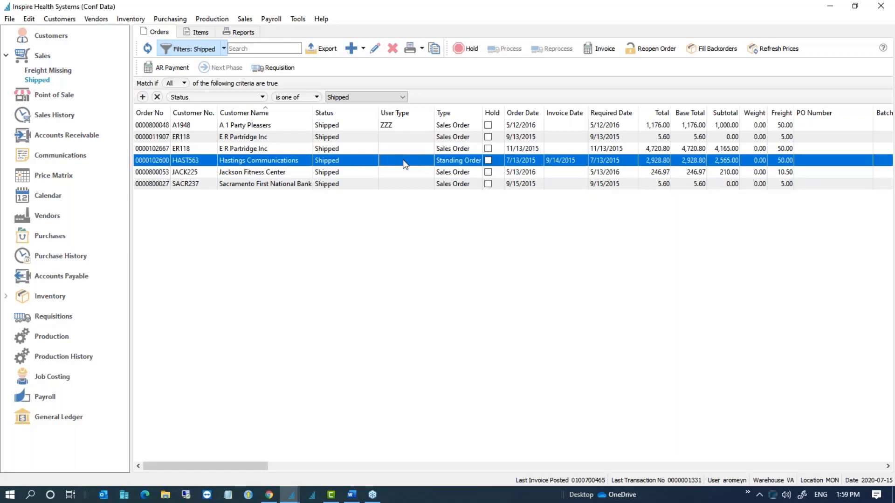
pyautogui.click(388, 127)
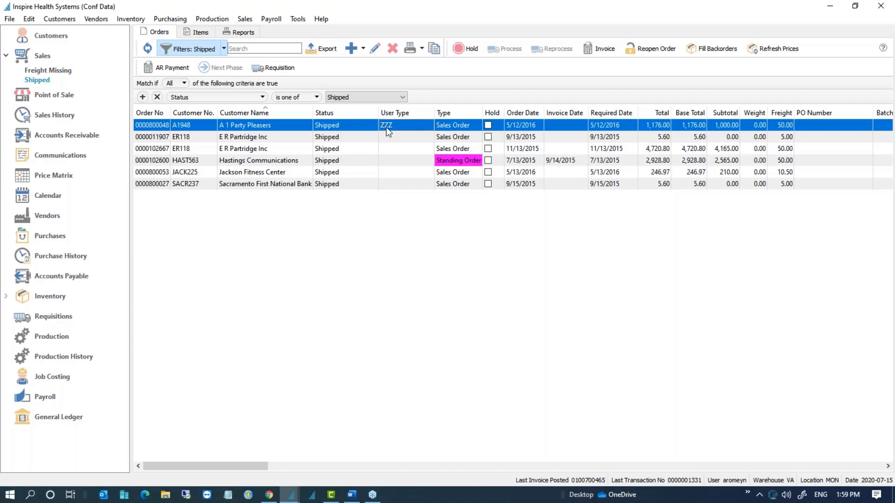
pyautogui.click(261, 187)
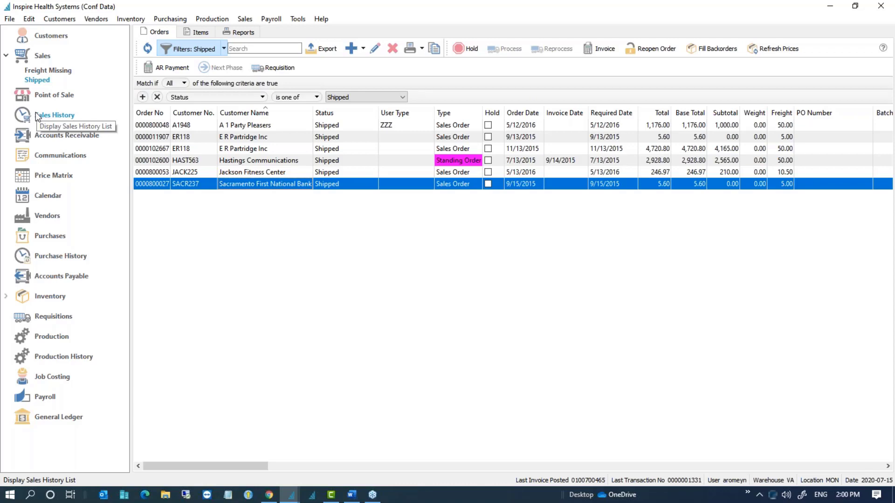
pyautogui.moveTo(255, 124); pyautogui.dragTo(266, 189)
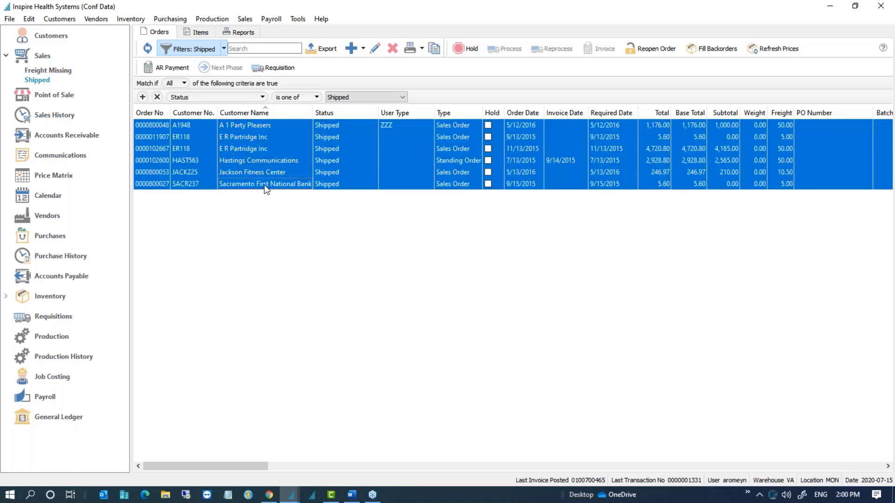